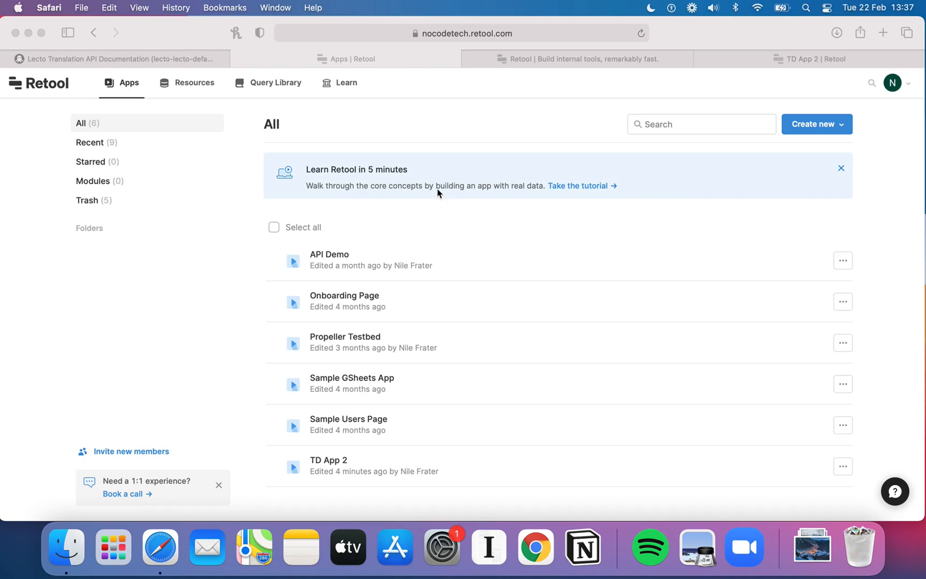
Step: Examine the Translate Texts endpoint's header parameters and example request body on RapidAPI
{"action": "left_click", "coordinate": [169, 60]}
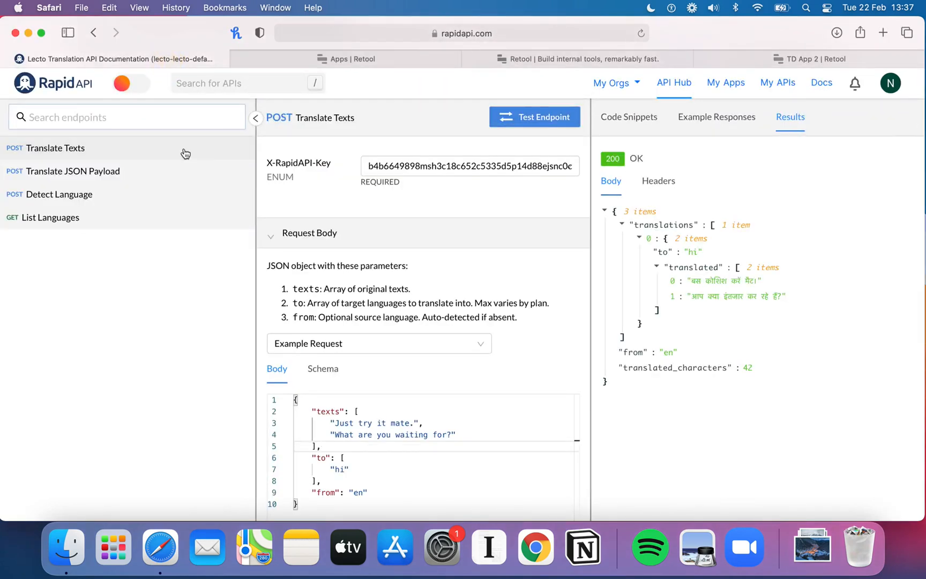
{"action": "scroll", "coordinate": [354, 213], "scroll_direction": "up", "scroll_amount": 5}
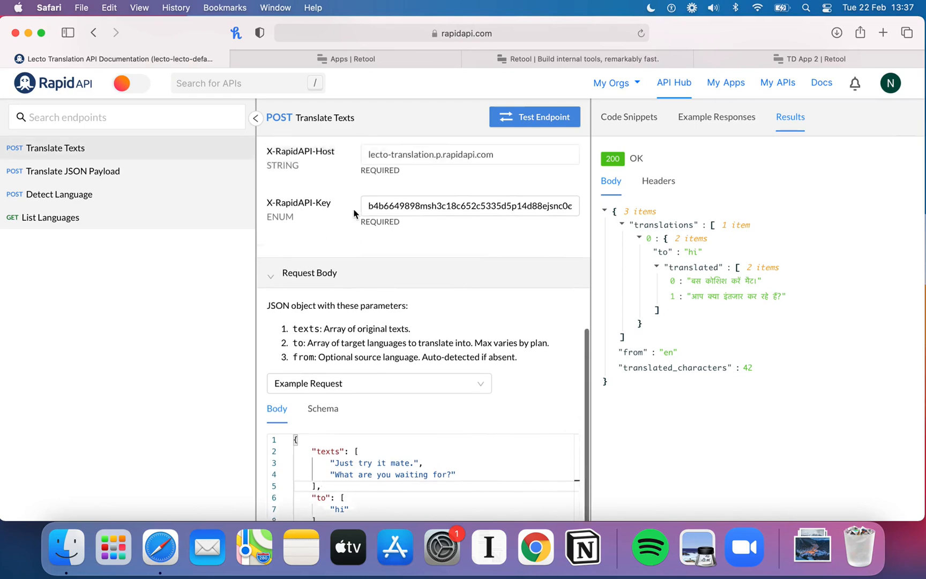
{"action": "scroll", "coordinate": [354, 214], "scroll_direction": "up", "scroll_amount": 3}
{"action": "scroll", "coordinate": [354, 213], "scroll_direction": "down", "scroll_amount": 10}
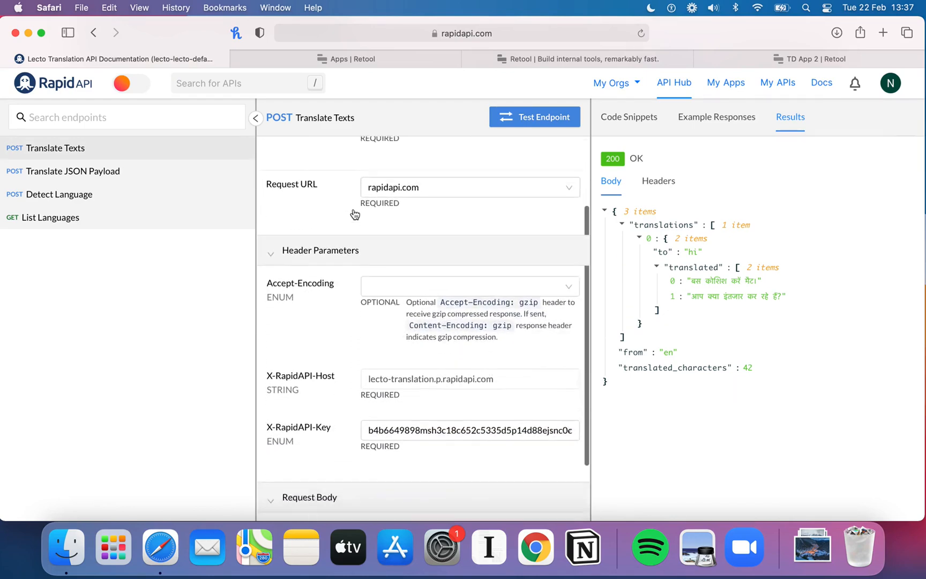
{"action": "scroll", "coordinate": [354, 214], "scroll_direction": "down", "scroll_amount": 3}
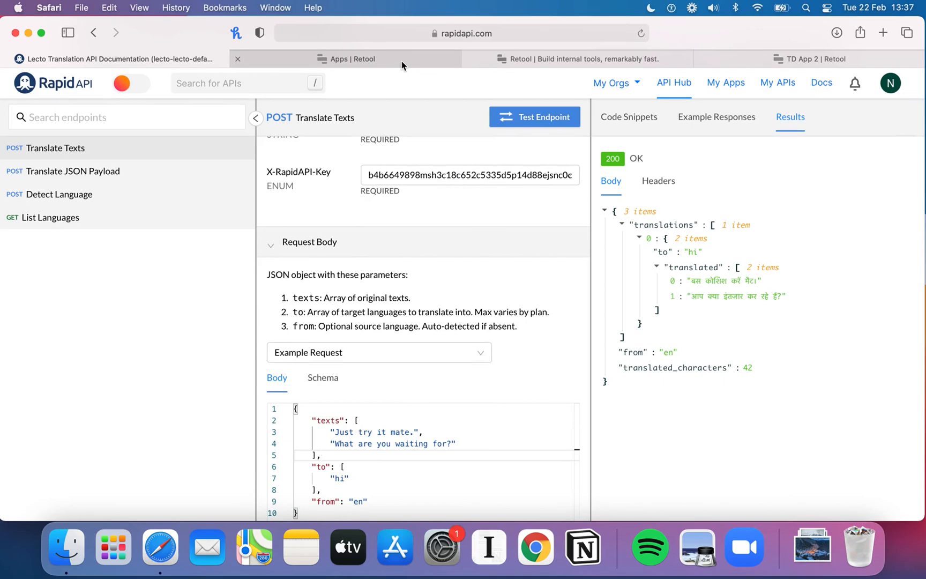
Step: Open the TD App 2 preview and run its Translate Text button with the text field empty
{"action": "mouse_move", "coordinate": [401, 60]}
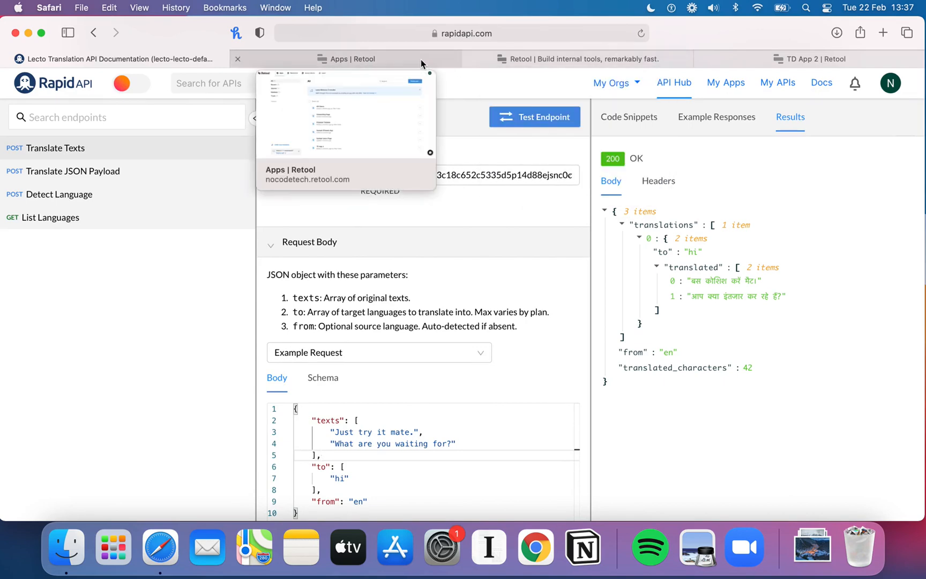
{"action": "left_click", "coordinate": [420, 58]}
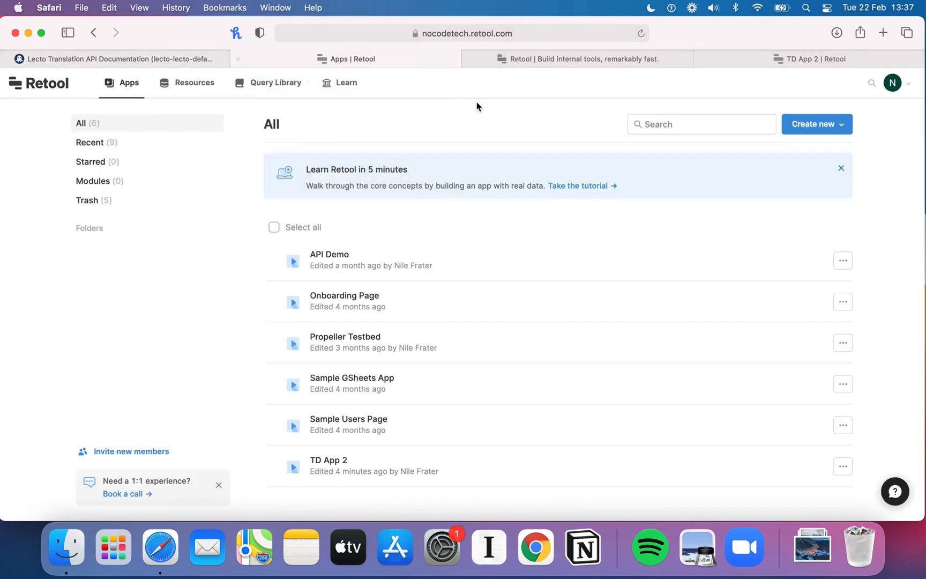
{"action": "left_click", "coordinate": [799, 57]}
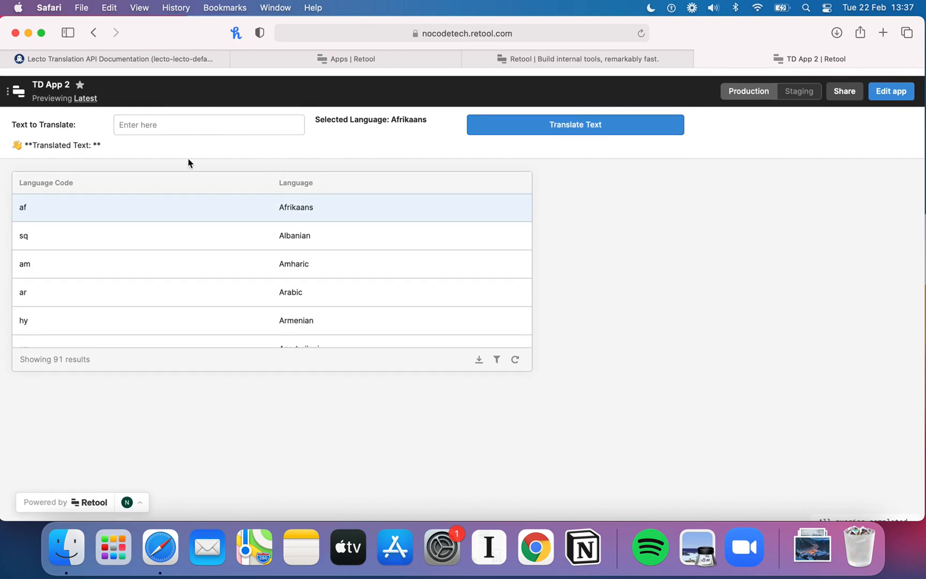
{"action": "left_click", "coordinate": [135, 127]}
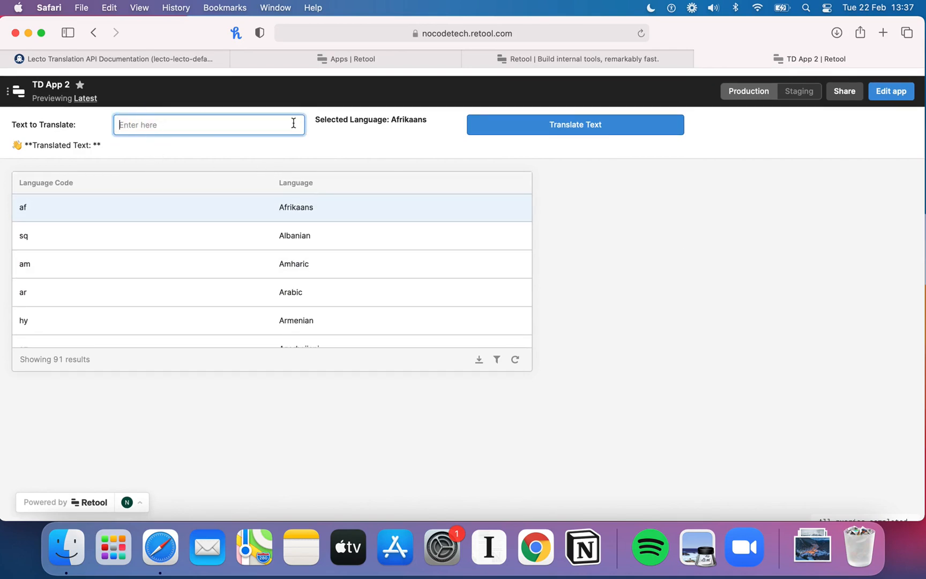
{"action": "left_click", "coordinate": [570, 128]}
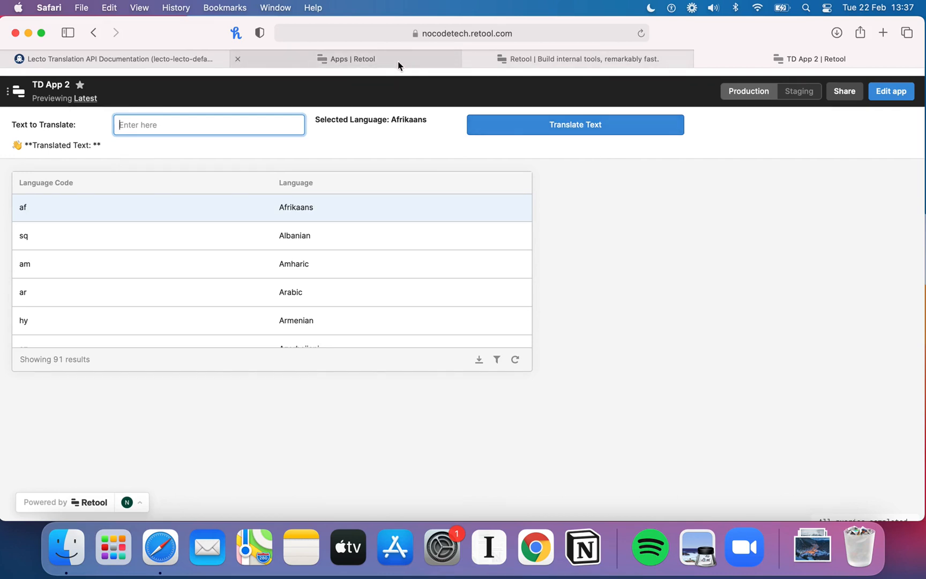
Step: Browse the Retool homepage to review its components, integrations and query features
{"action": "mouse_move", "coordinate": [398, 62]}
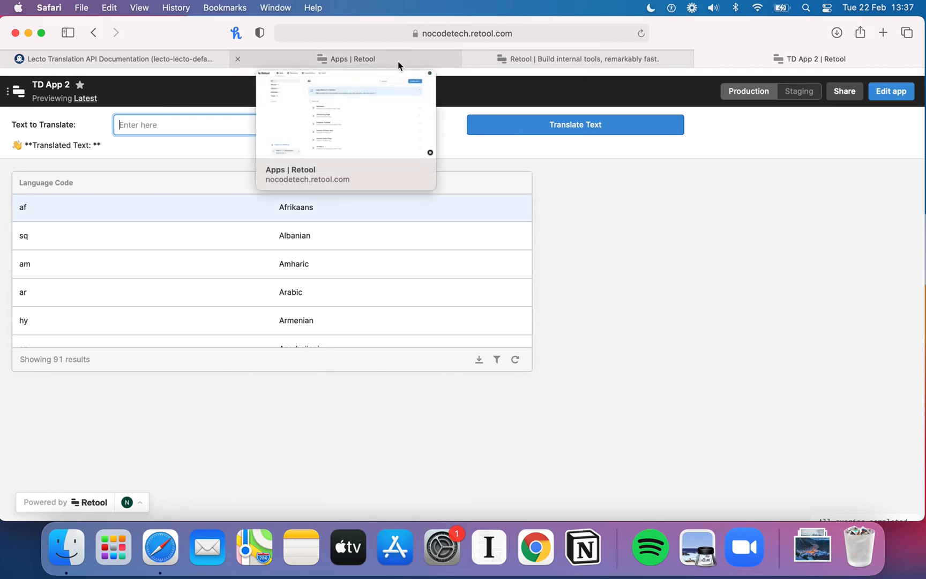
{"action": "left_click", "coordinate": [535, 60]}
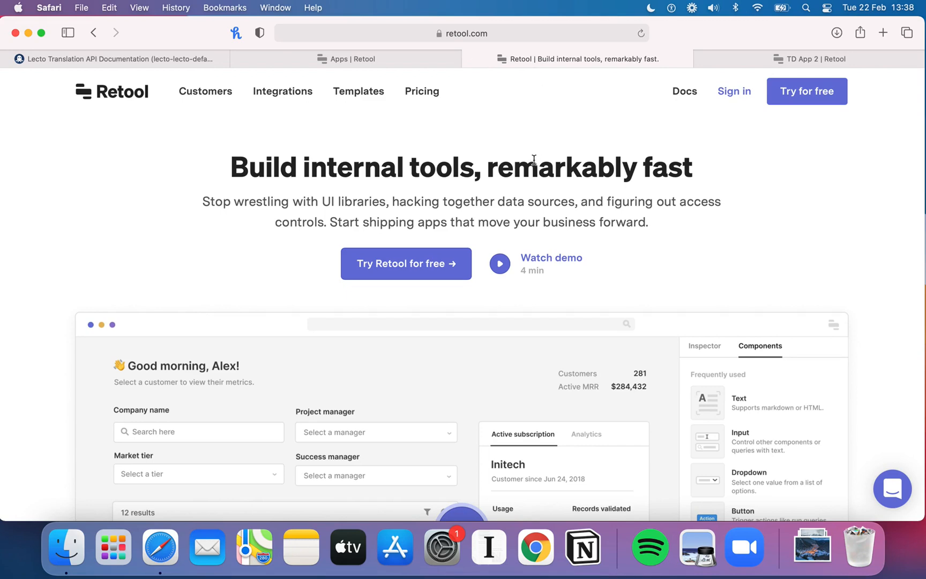
{"action": "scroll", "coordinate": [575, 217], "scroll_direction": "down", "scroll_amount": 2}
{"action": "scroll", "coordinate": [575, 216], "scroll_direction": "down", "scroll_amount": 5}
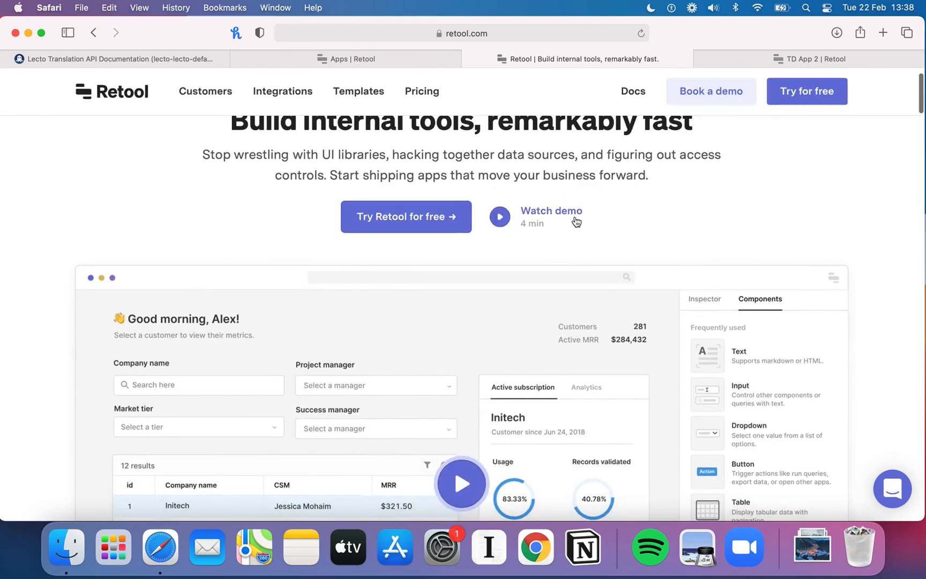
{"action": "scroll", "coordinate": [575, 220], "scroll_direction": "down", "scroll_amount": 3}
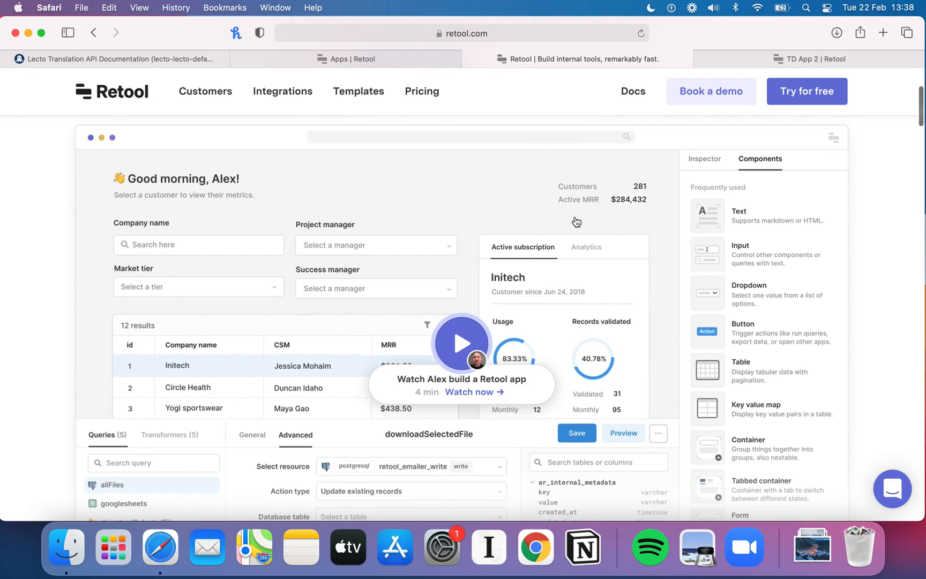
{"action": "scroll", "coordinate": [575, 221], "scroll_direction": "down", "scroll_amount": 2}
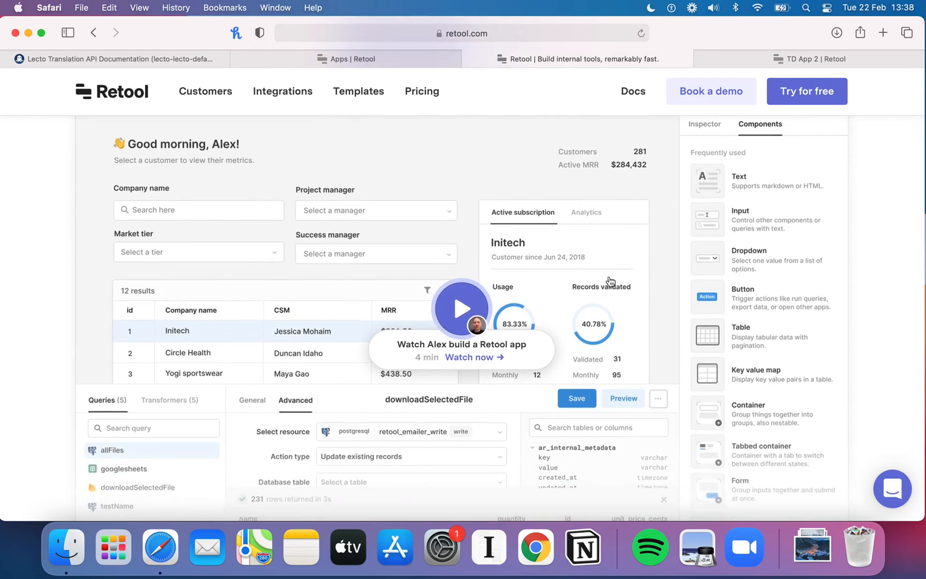
{"action": "scroll", "coordinate": [610, 281], "scroll_direction": "down", "scroll_amount": 2}
{"action": "scroll", "coordinate": [321, 287], "scroll_direction": "down", "scroll_amount": 2}
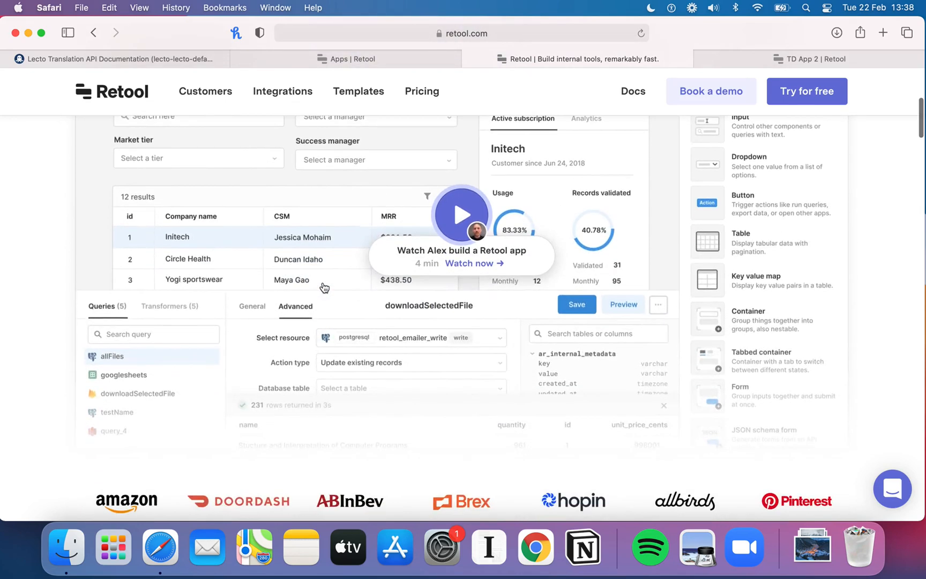
{"action": "scroll", "coordinate": [324, 287], "scroll_direction": "up", "scroll_amount": 3}
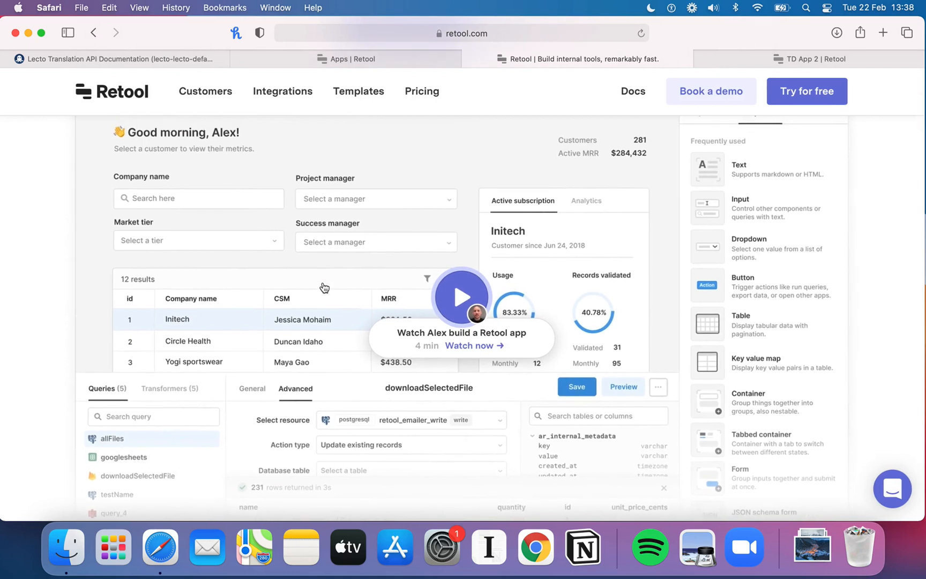
{"action": "scroll", "coordinate": [323, 287], "scroll_direction": "up", "scroll_amount": 3}
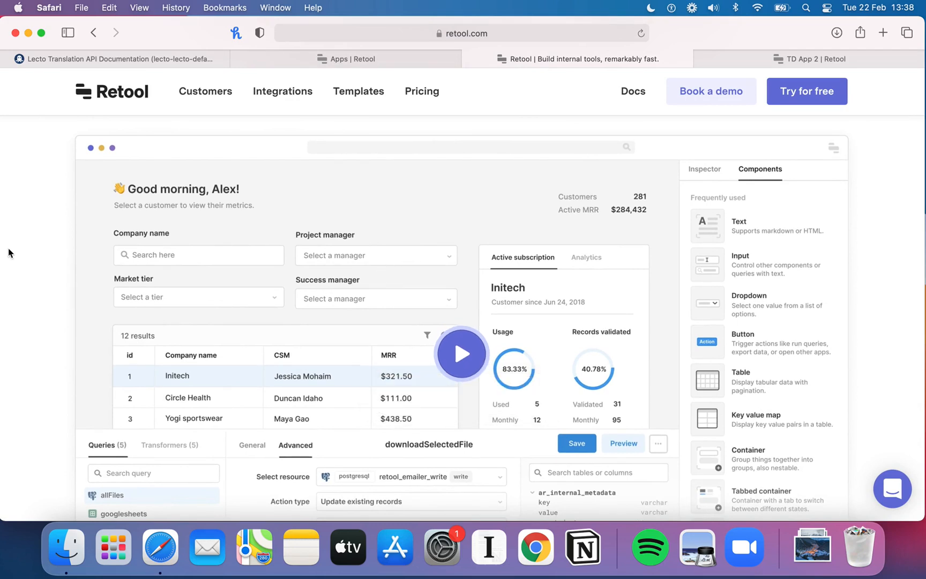
{"action": "scroll", "coordinate": [8, 252], "scroll_direction": "up", "scroll_amount": 3}
{"action": "scroll", "coordinate": [8, 252], "scroll_direction": "down", "scroll_amount": 3}
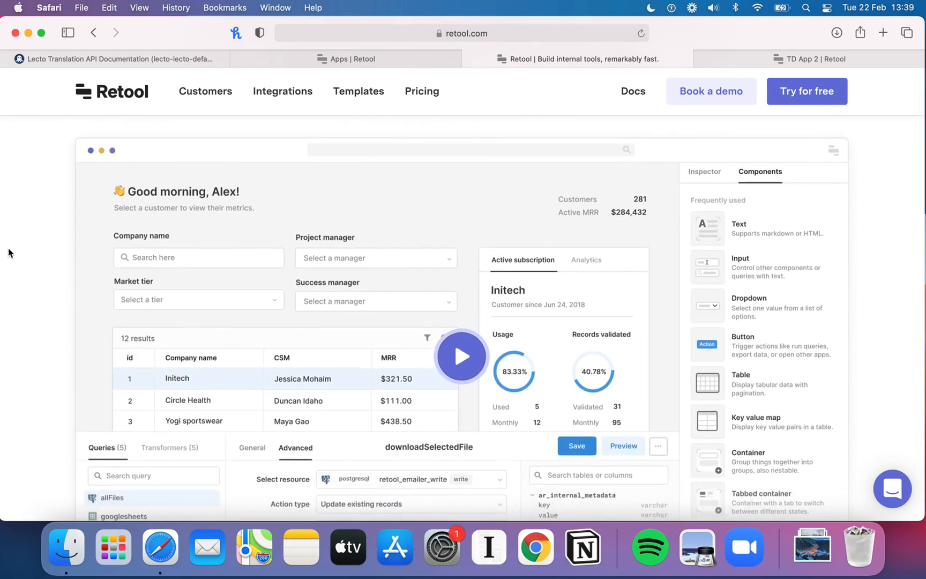
{"action": "scroll", "coordinate": [8, 252], "scroll_direction": "down", "scroll_amount": 10}
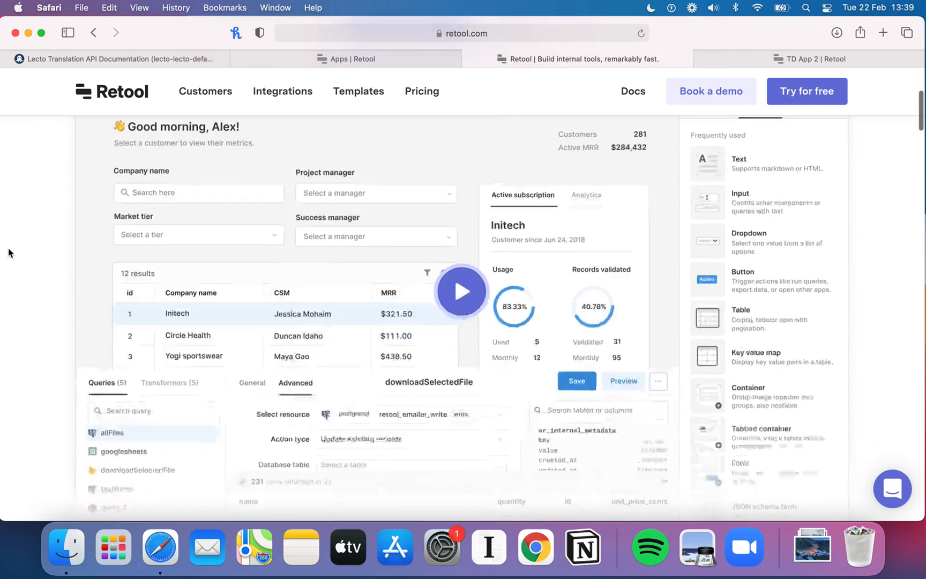
{"action": "scroll", "coordinate": [8, 252], "scroll_direction": "down", "scroll_amount": 5}
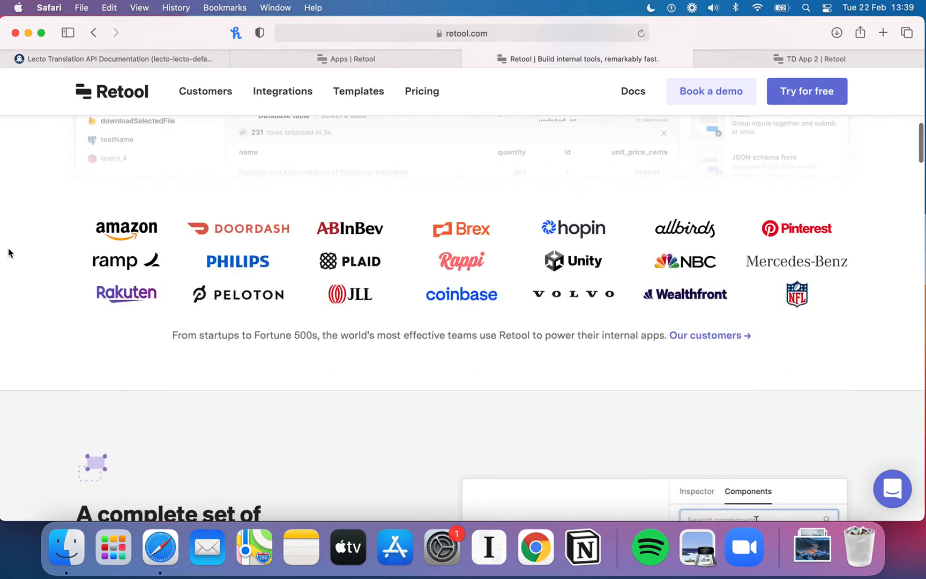
{"action": "scroll", "coordinate": [8, 253], "scroll_direction": "up", "scroll_amount": 8}
{"action": "scroll", "coordinate": [8, 252], "scroll_direction": "down", "scroll_amount": 15}
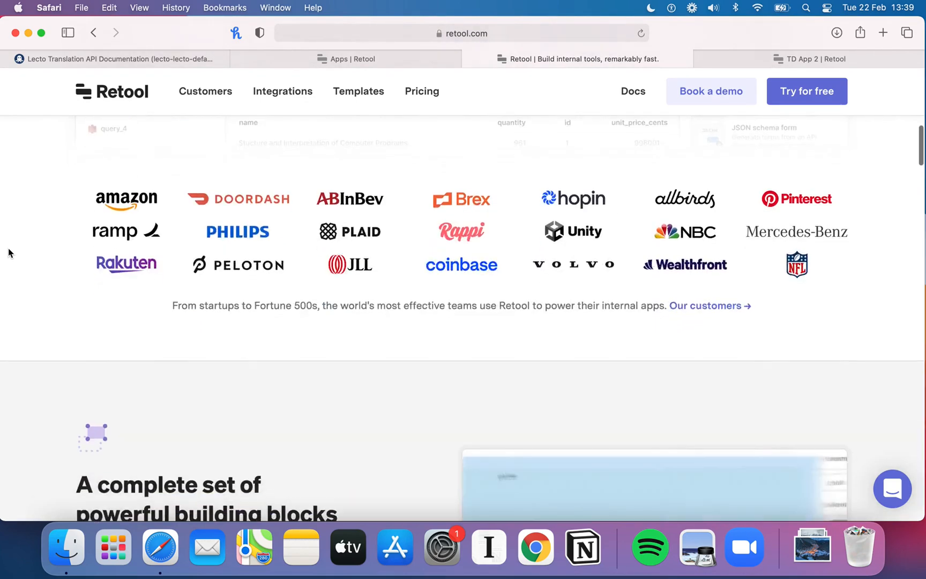
{"action": "scroll", "coordinate": [8, 253], "scroll_direction": "down", "scroll_amount": 2}
{"action": "scroll", "coordinate": [8, 253], "scroll_direction": "up", "scroll_amount": 15}
{"action": "scroll", "coordinate": [8, 252], "scroll_direction": "up", "scroll_amount": 1}
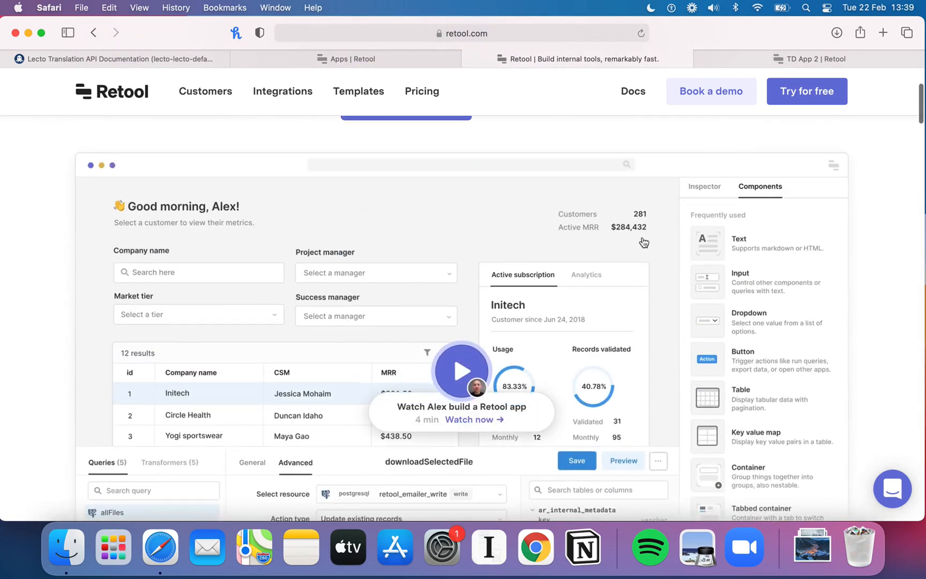
{"action": "scroll", "coordinate": [641, 242], "scroll_direction": "down", "scroll_amount": 1}
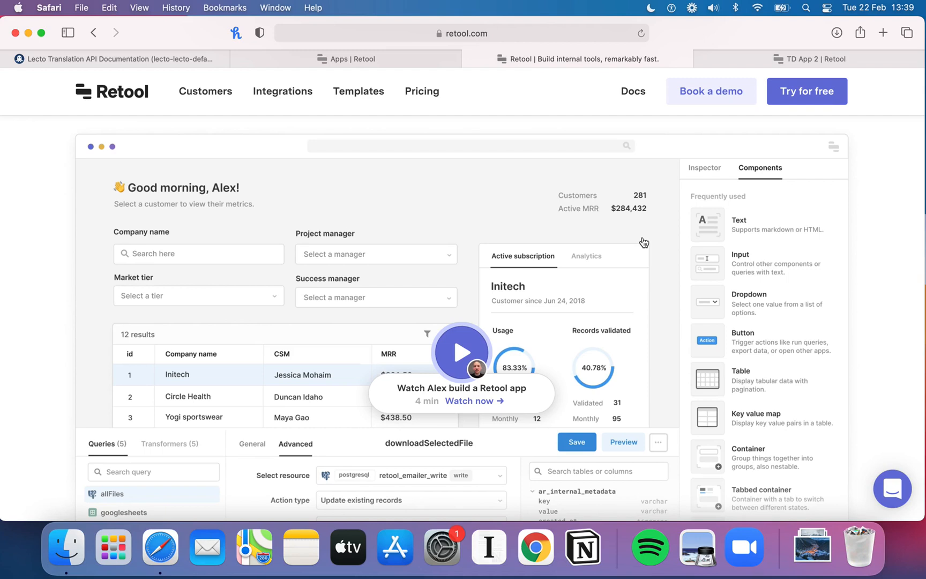
{"action": "scroll", "coordinate": [674, 257], "scroll_direction": "down", "scroll_amount": 1}
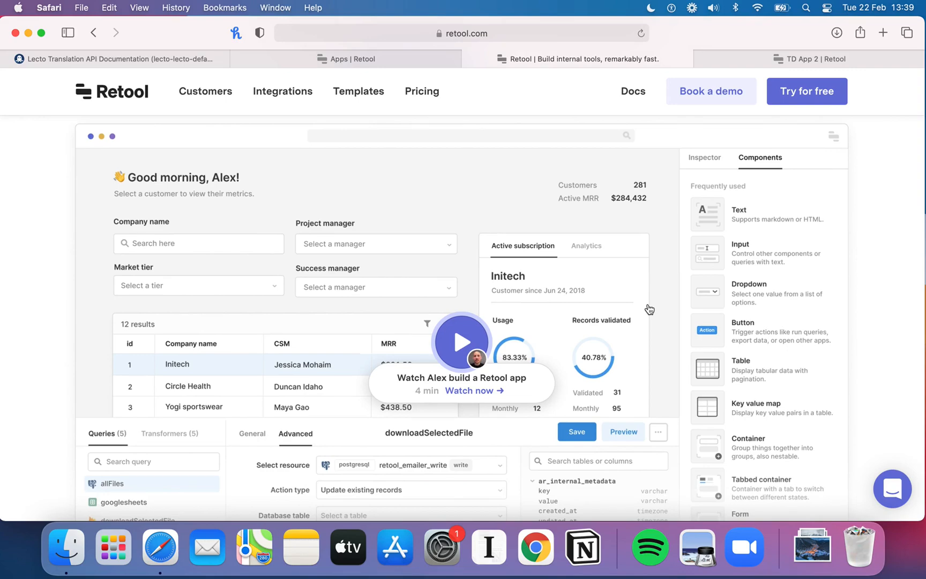
{"action": "scroll", "coordinate": [649, 309], "scroll_direction": "down", "scroll_amount": 15}
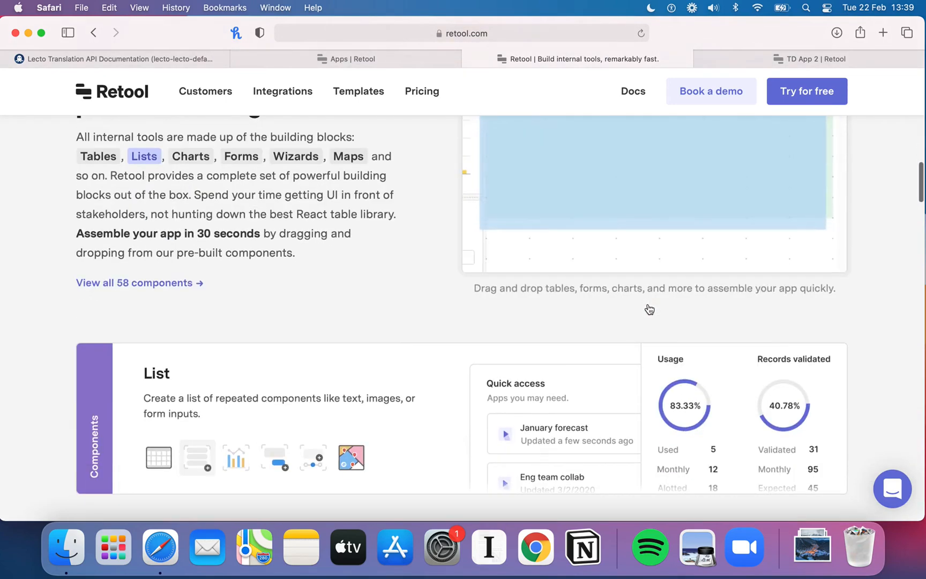
{"action": "scroll", "coordinate": [649, 309], "scroll_direction": "down", "scroll_amount": 10}
{"action": "scroll", "coordinate": [649, 309], "scroll_direction": "down", "scroll_amount": 5}
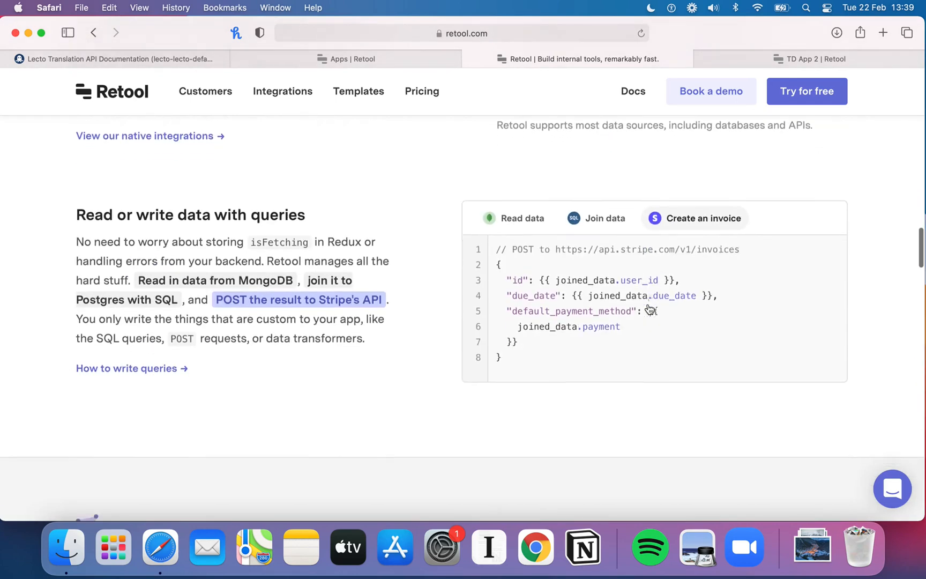
{"action": "scroll", "coordinate": [648, 309], "scroll_direction": "down", "scroll_amount": 9}
{"action": "scroll", "coordinate": [649, 309], "scroll_direction": "down", "scroll_amount": 5}
{"action": "scroll", "coordinate": [649, 310], "scroll_direction": "up", "scroll_amount": 20}
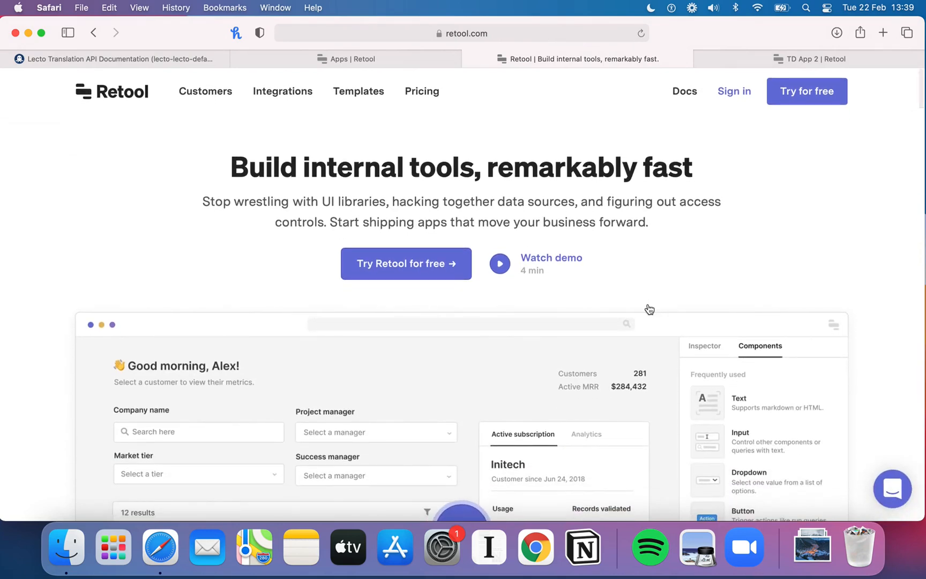
{"action": "scroll", "coordinate": [649, 309], "scroll_direction": "down", "scroll_amount": 3}
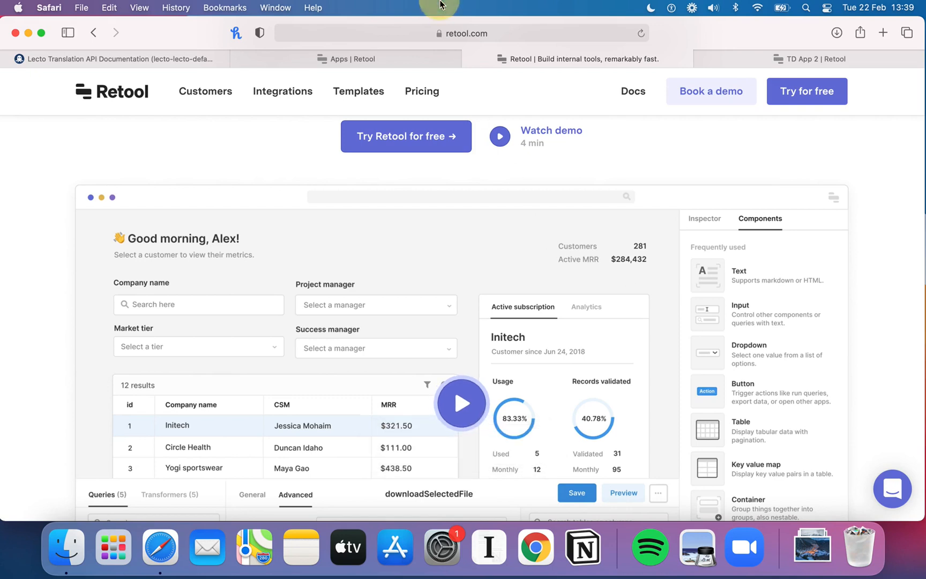
{"action": "scroll", "coordinate": [426, 296], "scroll_direction": "up", "scroll_amount": 5}
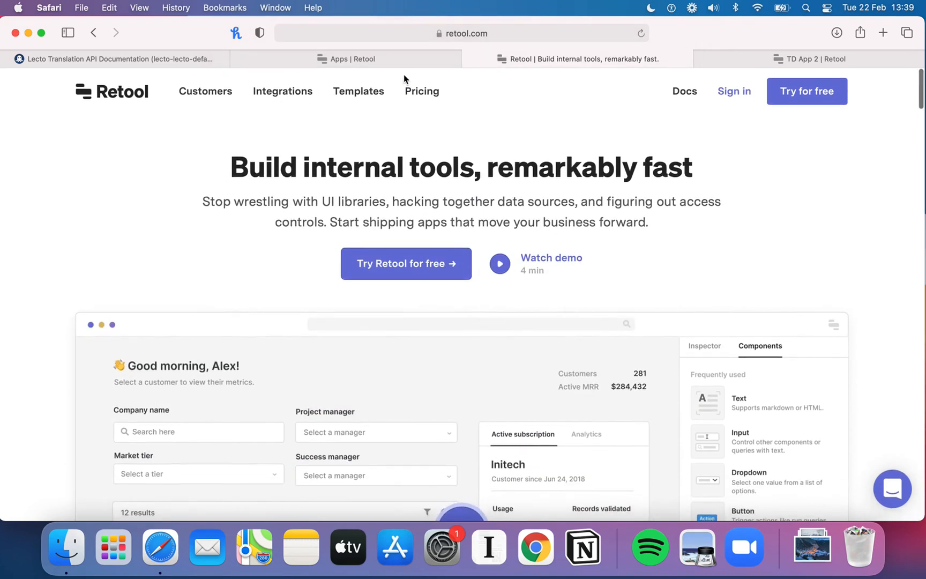
Step: Create a blank Retool app named Translation App and return to the TD App 2 preview
{"action": "left_click", "coordinate": [393, 62]}
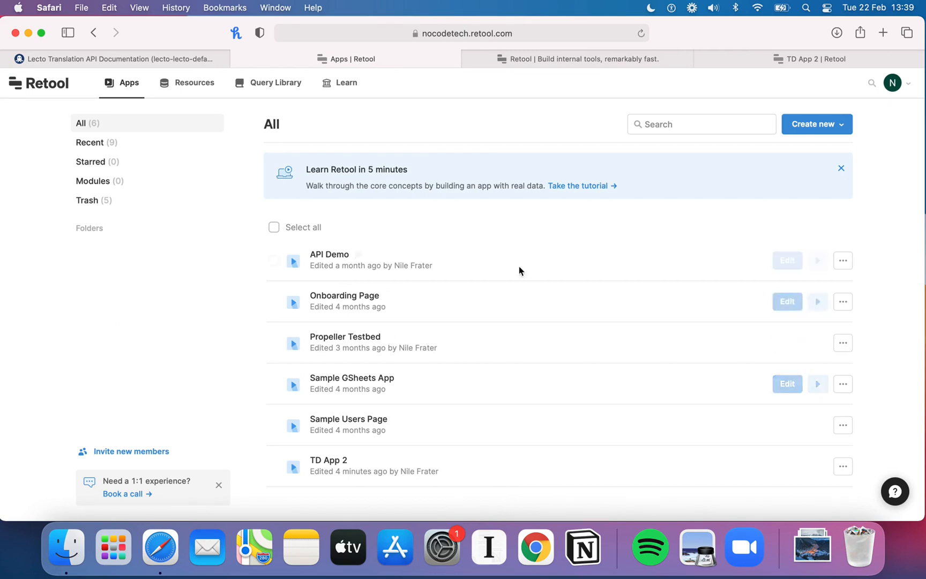
{"action": "left_click", "coordinate": [838, 126]}
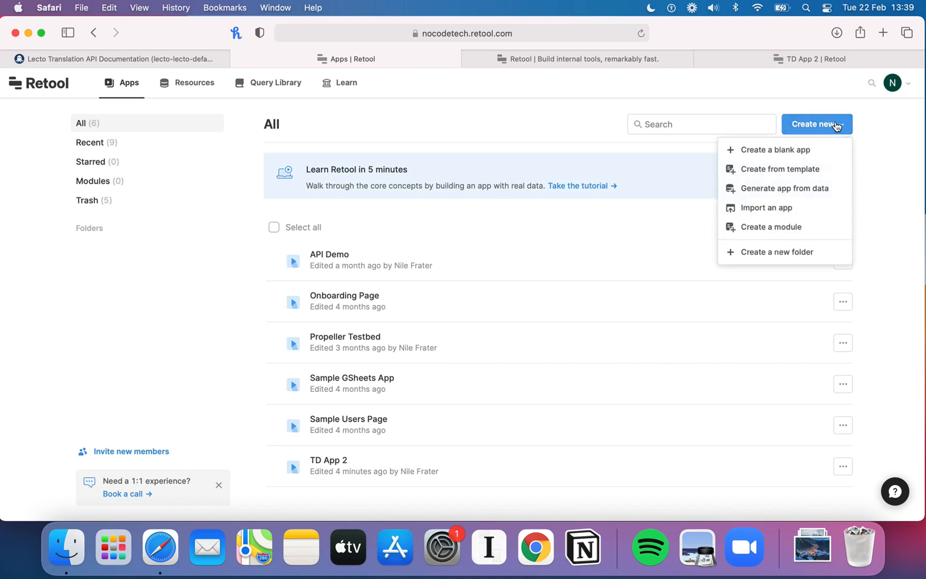
{"action": "left_click", "coordinate": [809, 149]}
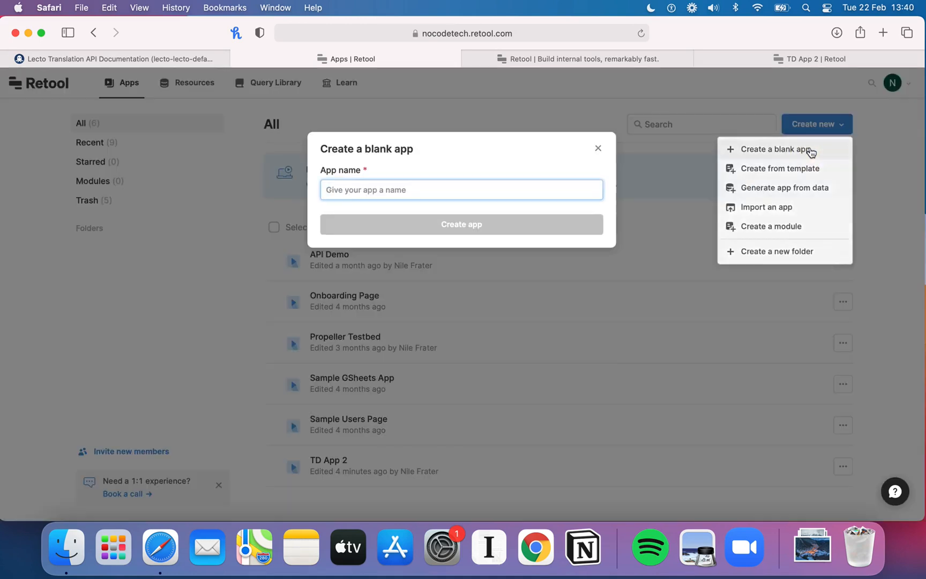
{"action": "type", "text": "Translation App"}
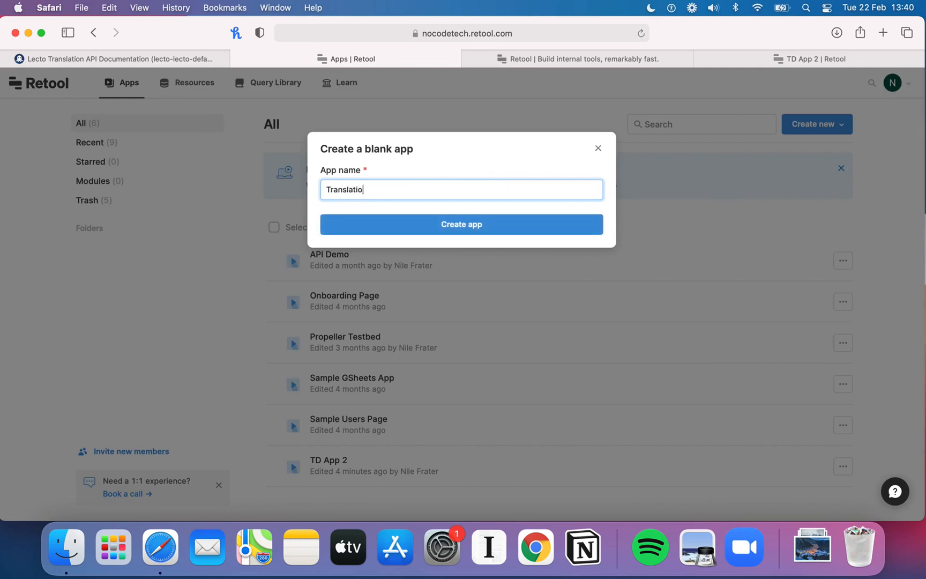
{"action": "left_click", "coordinate": [480, 219]}
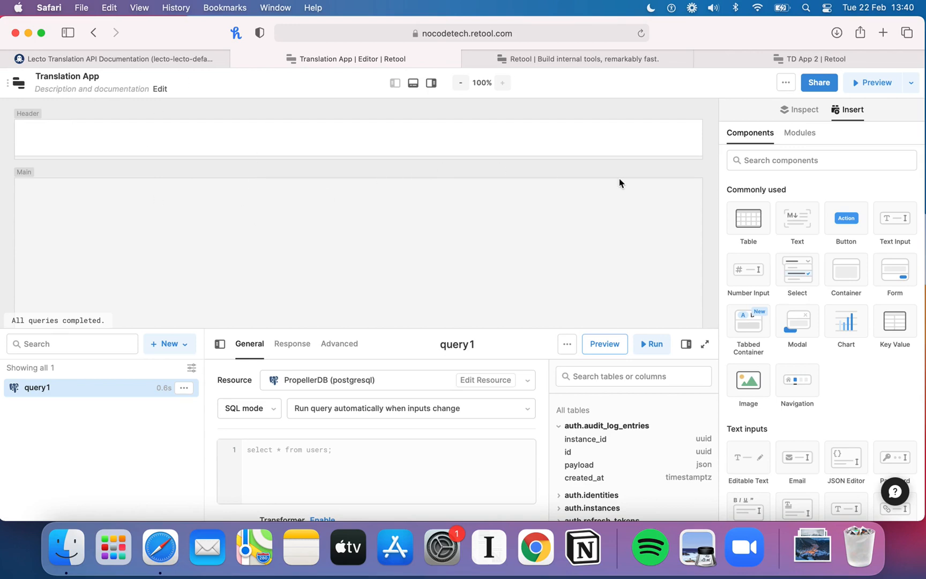
{"action": "left_click", "coordinate": [780, 60]}
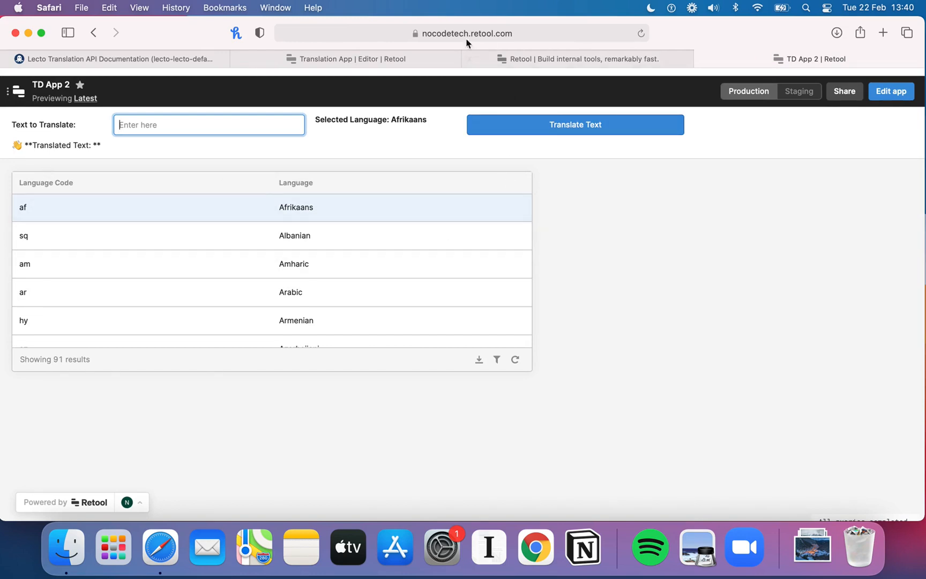
Step: Compare the TD App 2 preview with the components available in the Translation App editor
{"action": "left_click", "coordinate": [397, 58]}
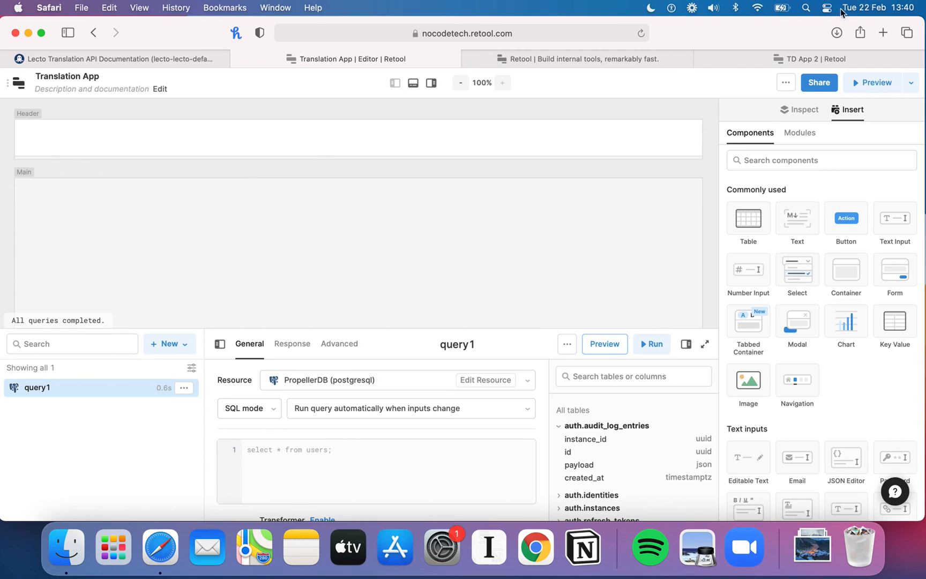
{"action": "left_click", "coordinate": [791, 56]}
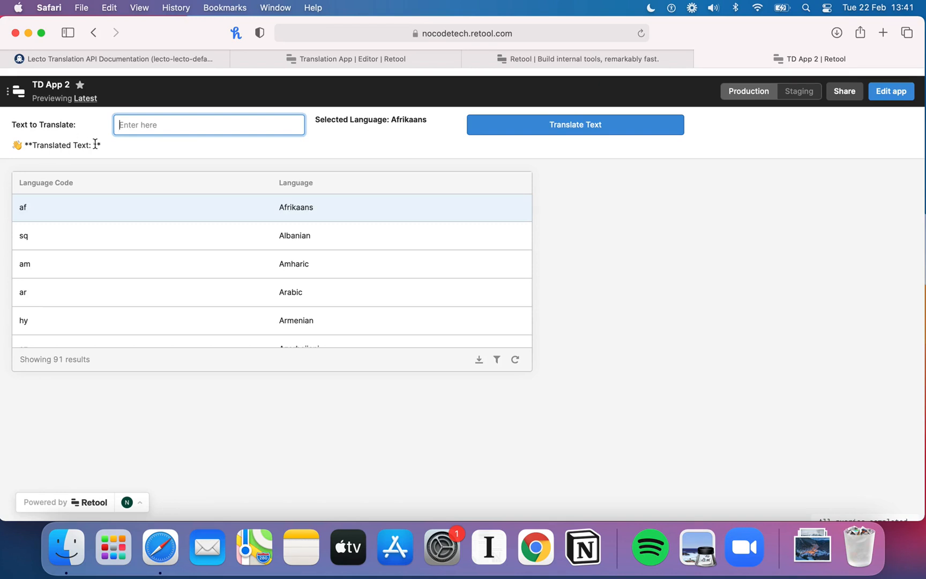
{"action": "left_click", "coordinate": [372, 60]}
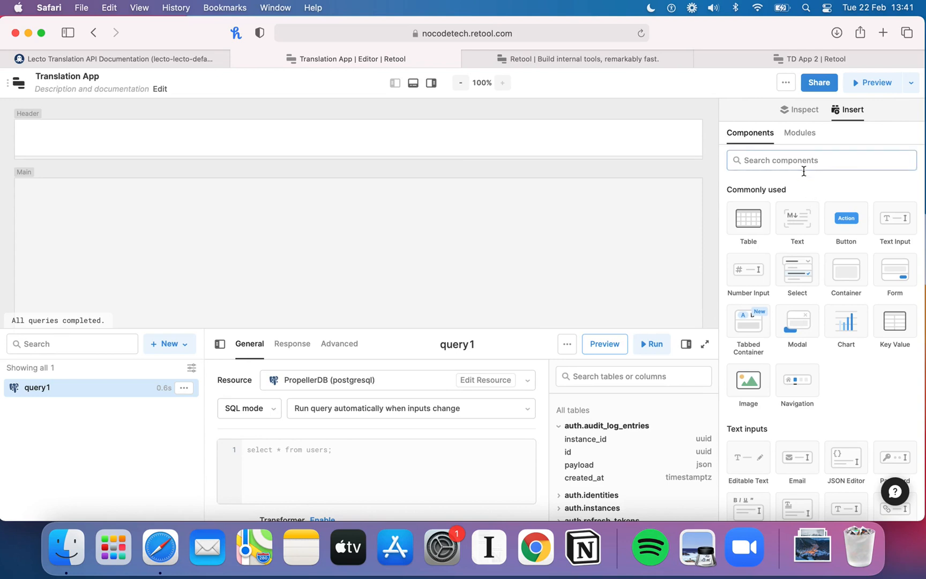
{"action": "scroll", "coordinate": [820, 261], "scroll_direction": "down", "scroll_amount": 2}
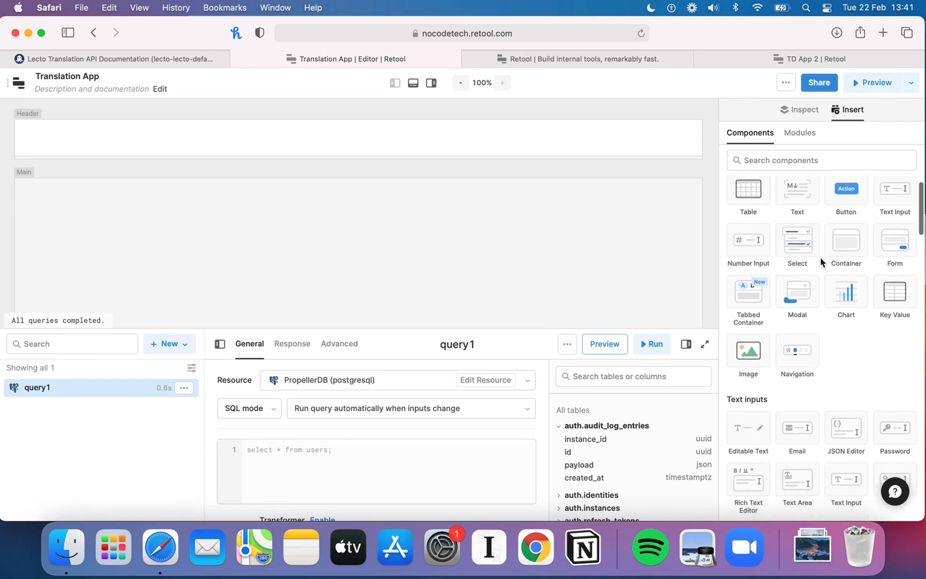
{"action": "scroll", "coordinate": [821, 262], "scroll_direction": "up", "scroll_amount": 2}
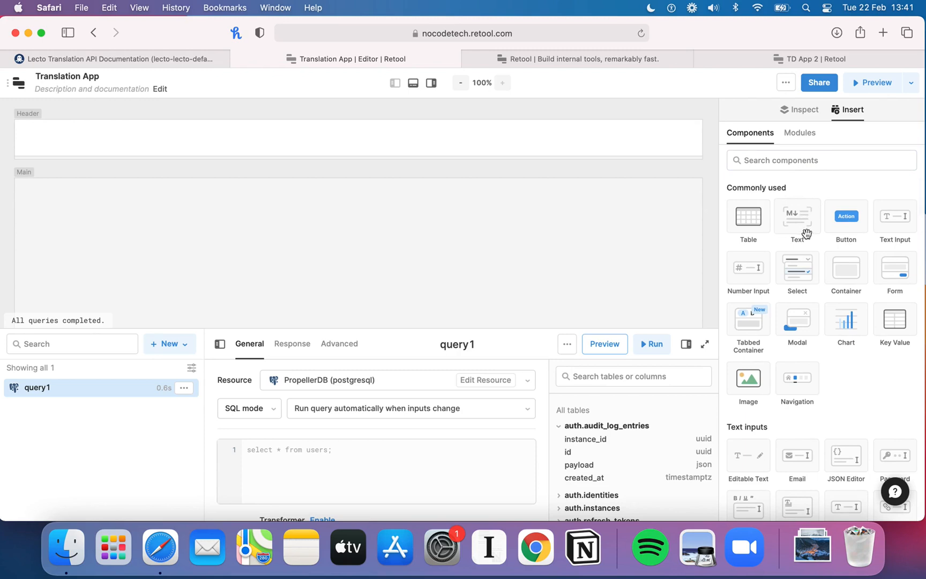
{"action": "scroll", "coordinate": [819, 262], "scroll_direction": "down", "scroll_amount": 1}
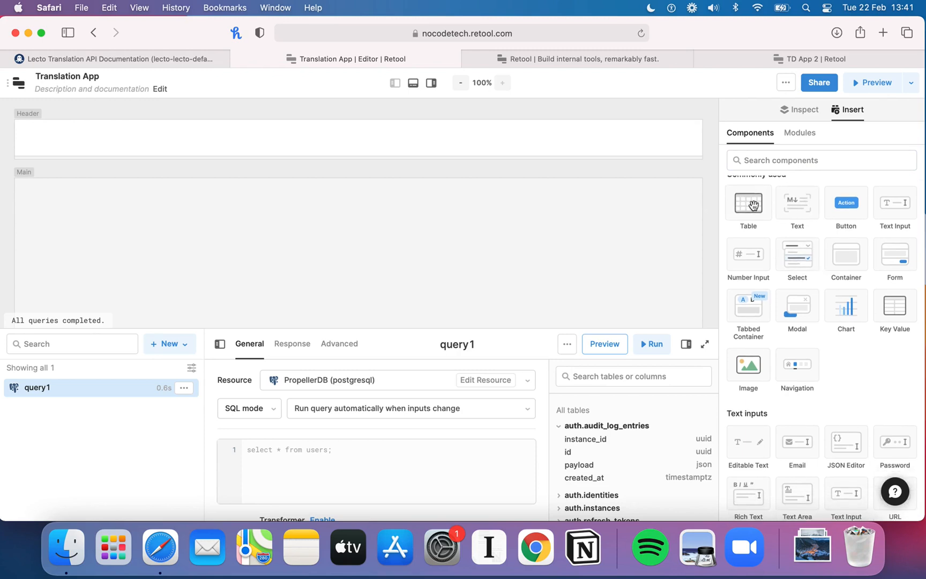
{"action": "left_click", "coordinate": [795, 65]}
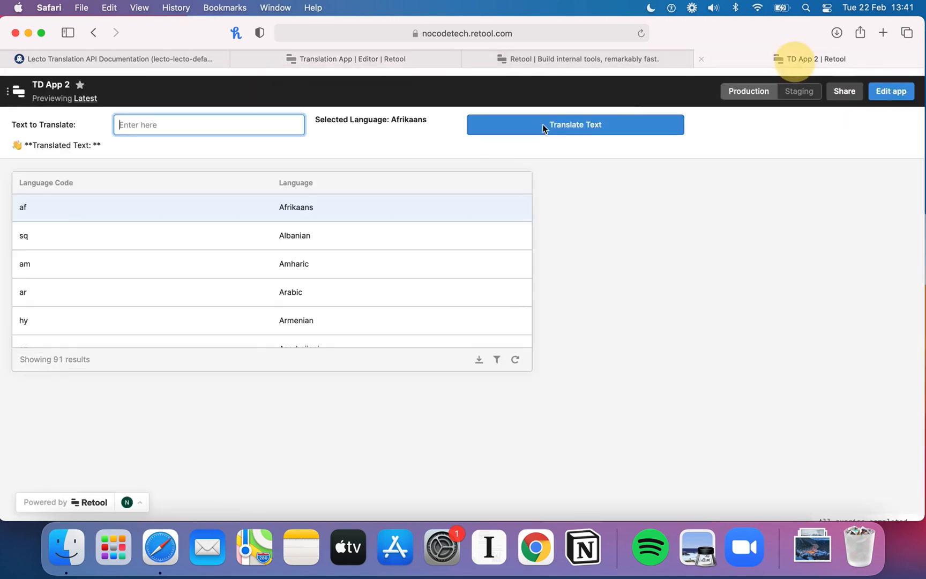
{"action": "left_click", "coordinate": [424, 60]}
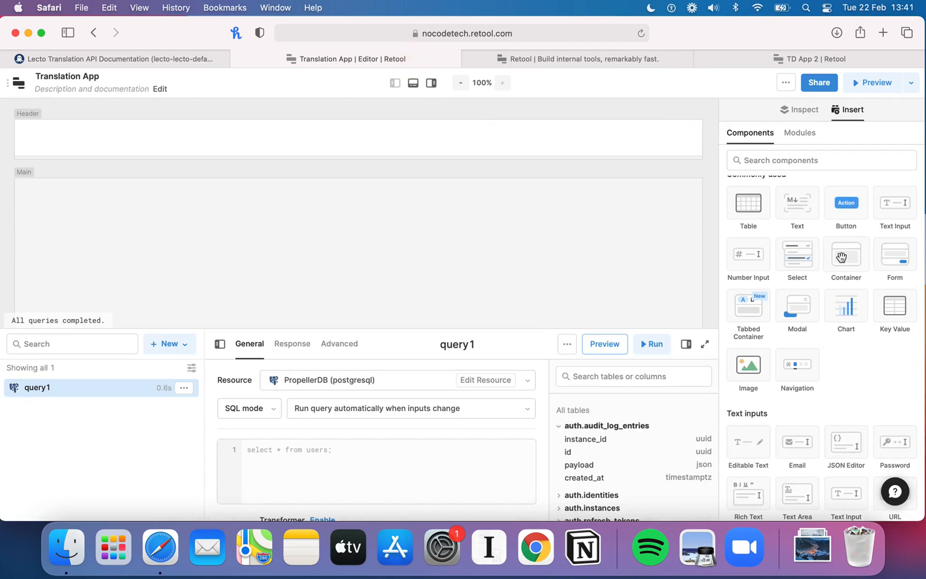
{"action": "scroll", "coordinate": [831, 289], "scroll_direction": "down", "scroll_amount": 3}
{"action": "scroll", "coordinate": [810, 332], "scroll_direction": "down", "scroll_amount": 8}
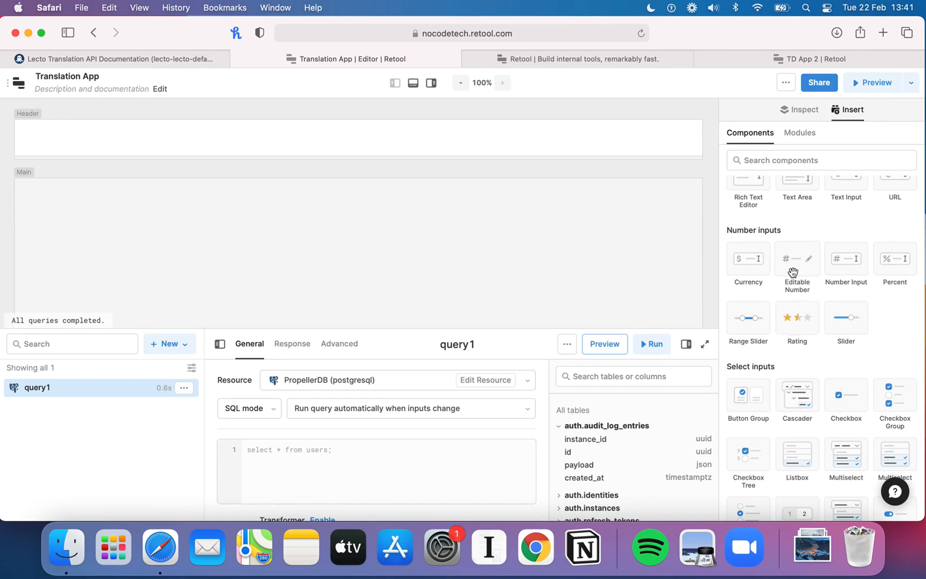
{"action": "scroll", "coordinate": [803, 321], "scroll_direction": "down", "scroll_amount": 1}
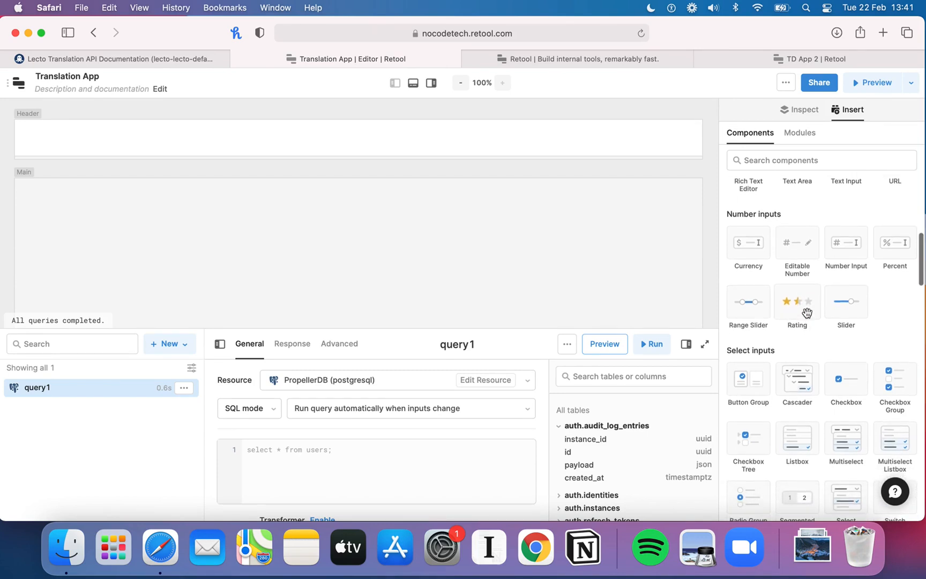
{"action": "scroll", "coordinate": [804, 316], "scroll_direction": "down", "scroll_amount": 1}
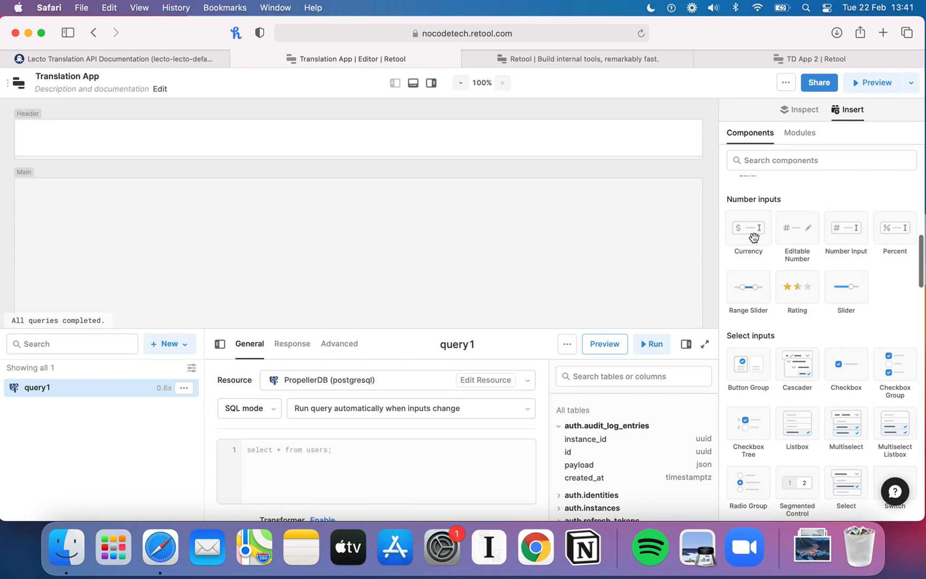
{"action": "scroll", "coordinate": [753, 237], "scroll_direction": "down", "scroll_amount": 10}
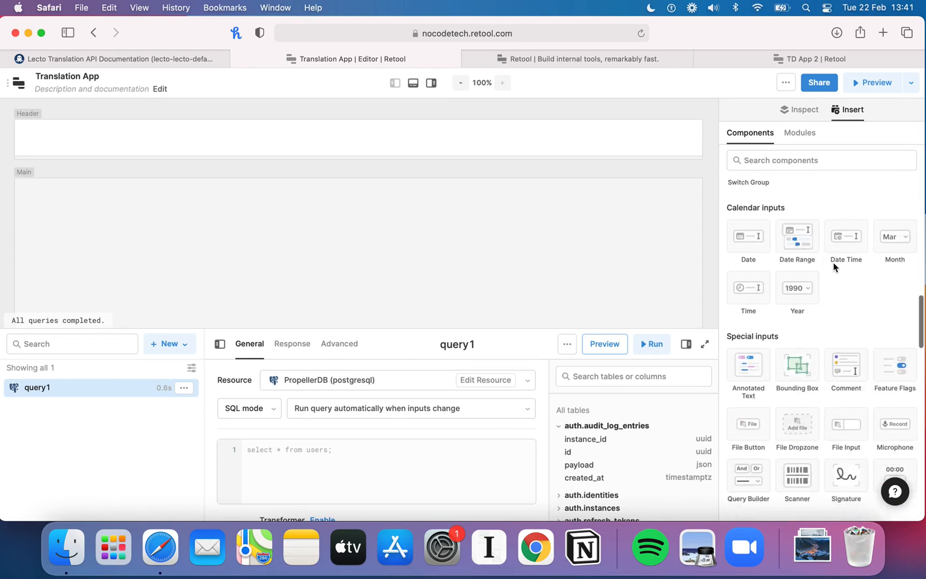
{"action": "scroll", "coordinate": [834, 264], "scroll_direction": "down", "scroll_amount": 4}
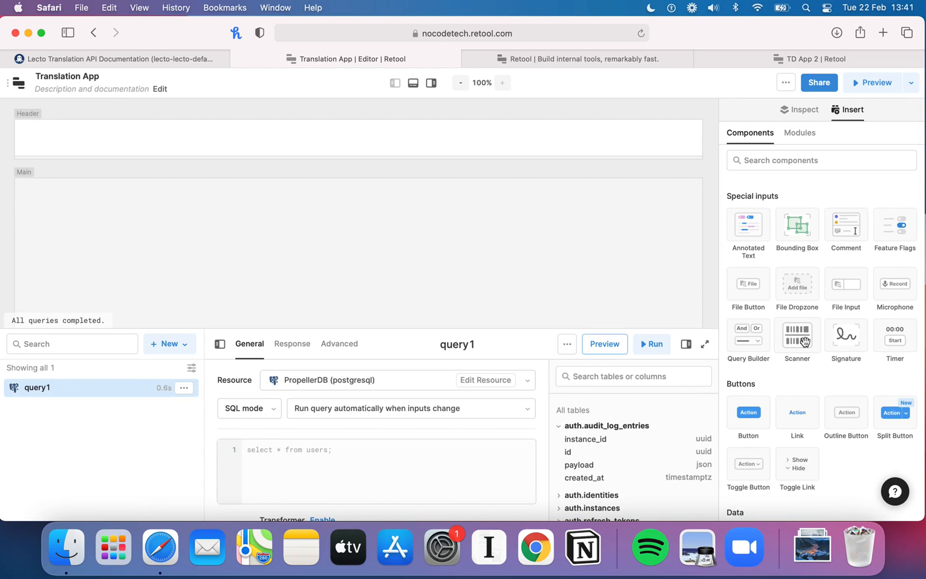
{"action": "scroll", "coordinate": [805, 341], "scroll_direction": "down", "scroll_amount": 2}
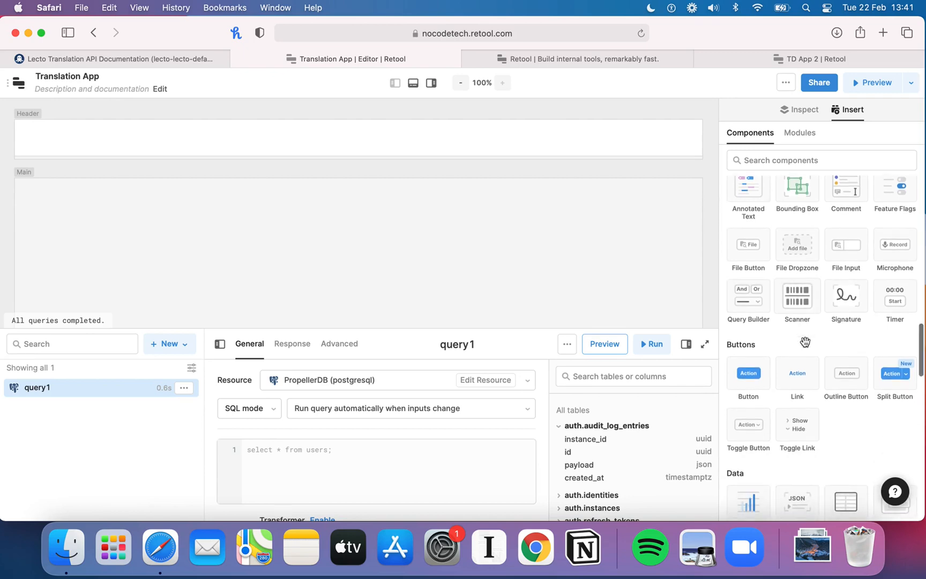
{"action": "scroll", "coordinate": [805, 345], "scroll_direction": "up", "scroll_amount": 10}
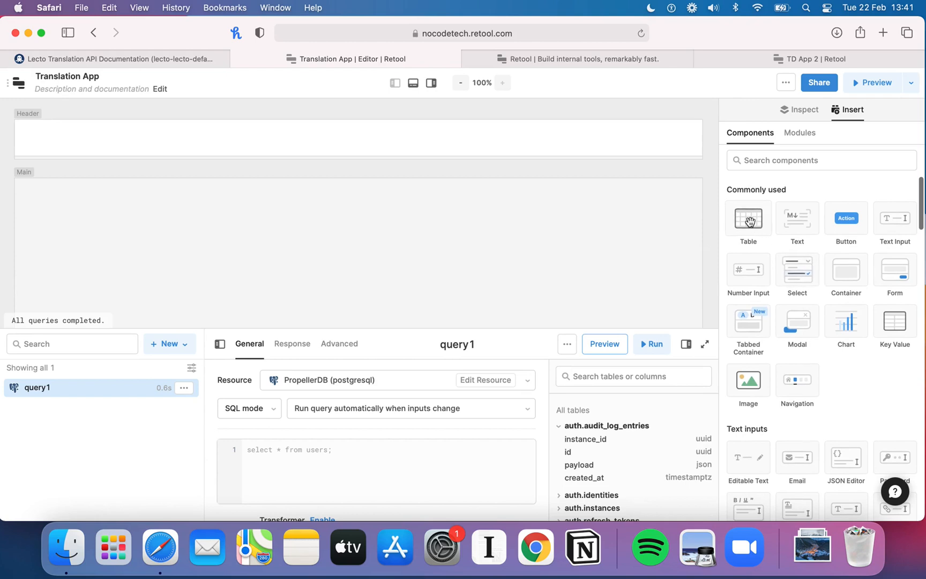
Step: Add a Table component to the main canvas of the Translation App
{"action": "left_click_drag", "start_coordinate": [748, 220], "coordinate": [124, 202]}
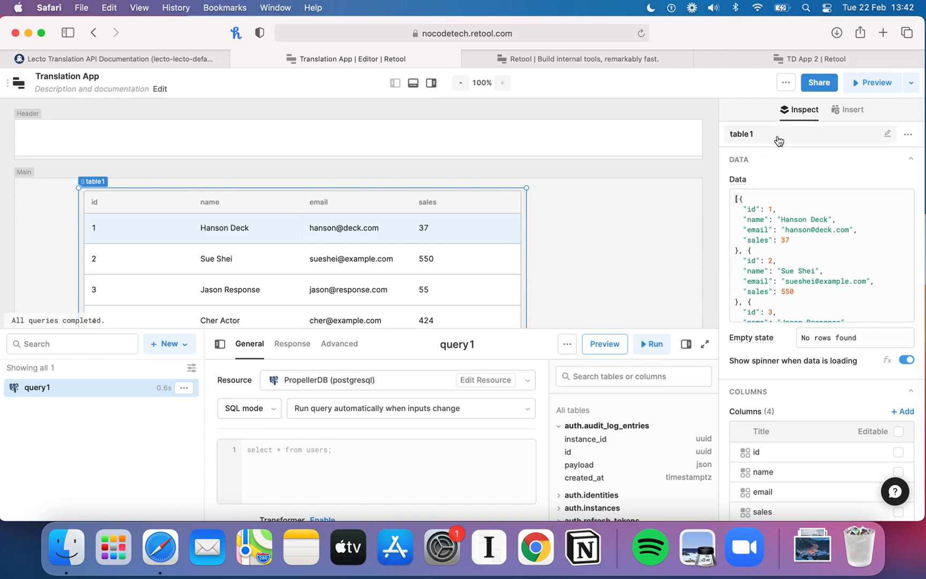
{"action": "left_click", "coordinate": [849, 116]}
{"action": "left_click", "coordinate": [800, 113]}
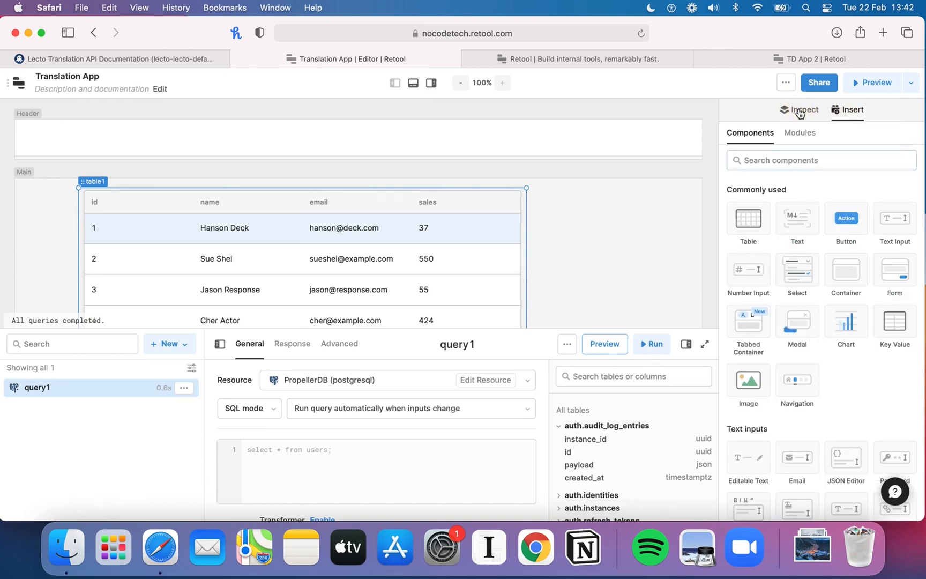
Step: Rename the table's name column title to Name
{"action": "scroll", "coordinate": [798, 273], "scroll_direction": "down", "scroll_amount": 3}
{"action": "scroll", "coordinate": [802, 368], "scroll_direction": "down", "scroll_amount": 5}
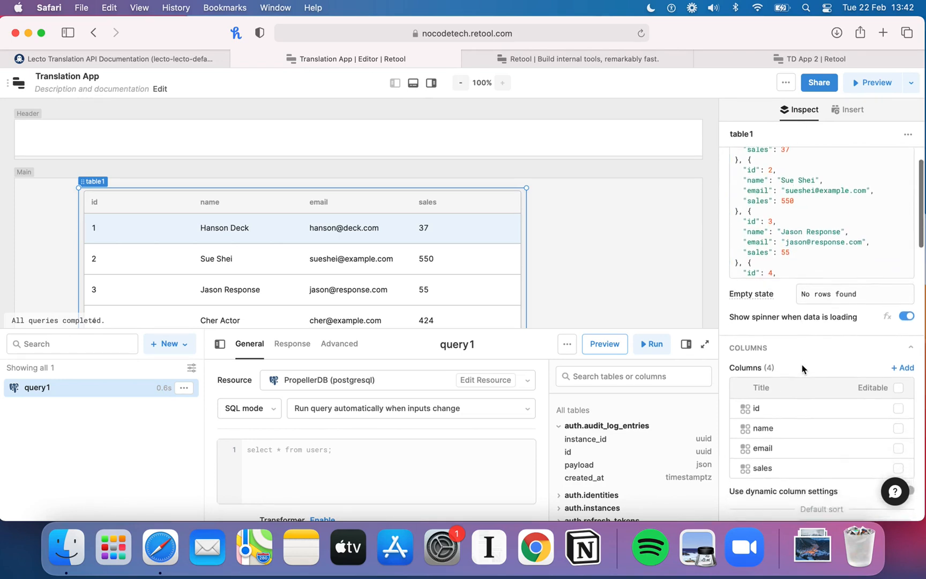
{"action": "scroll", "coordinate": [878, 353], "scroll_direction": "up", "scroll_amount": 5}
{"action": "scroll", "coordinate": [772, 252], "scroll_direction": "down", "scroll_amount": 3}
{"action": "scroll", "coordinate": [801, 373], "scroll_direction": "down", "scroll_amount": 3}
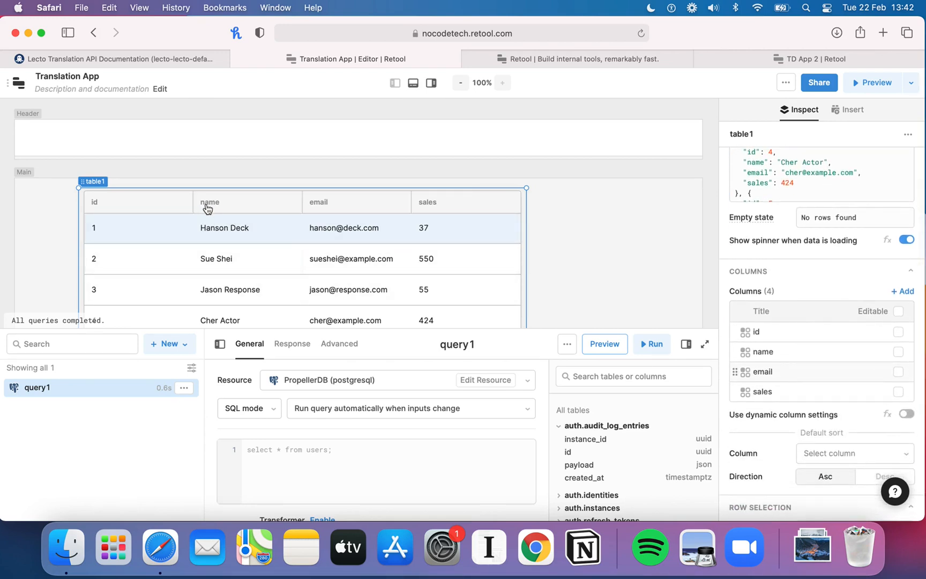
{"action": "left_click", "coordinate": [783, 352]}
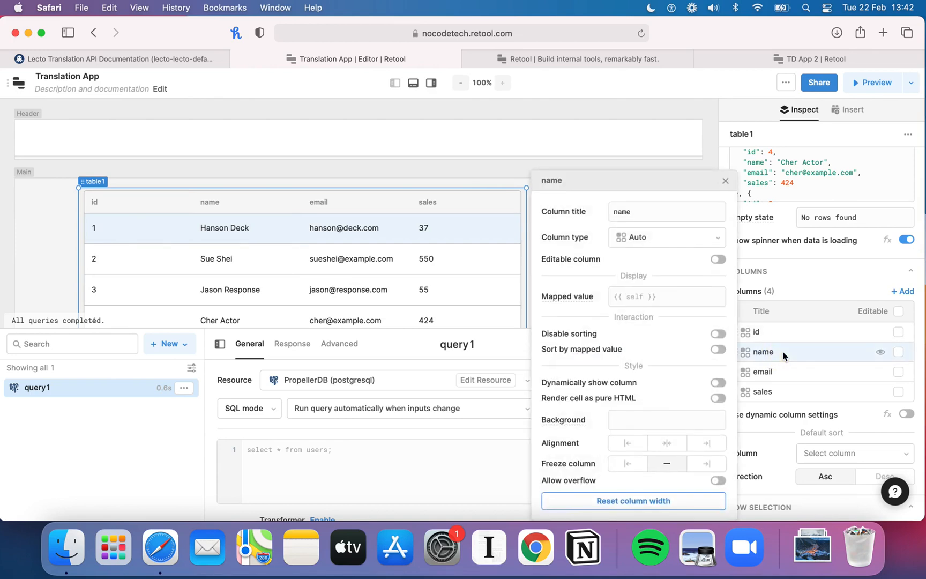
{"action": "left_click", "coordinate": [617, 212]}
{"action": "key", "text": "BackSpace"}
{"action": "type", "text": "N"}
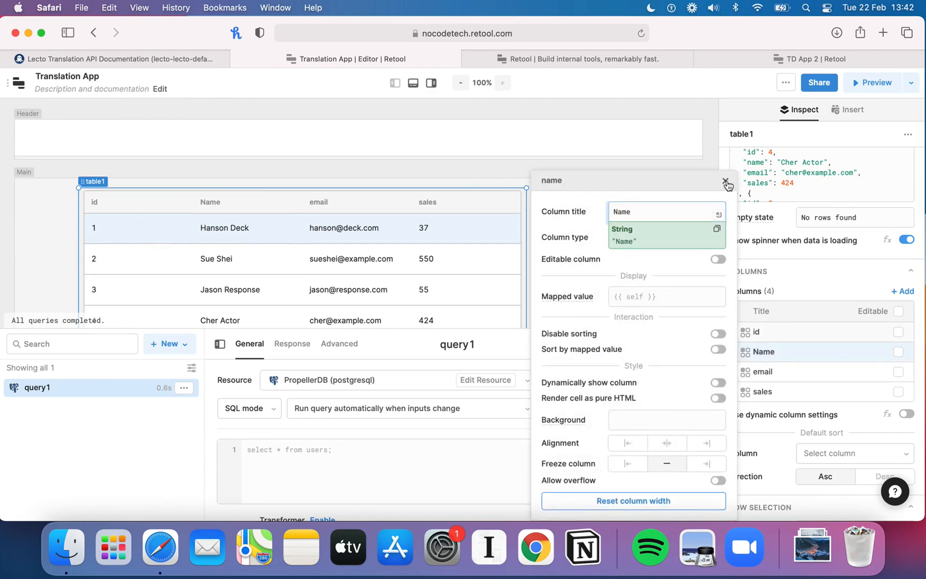
{"action": "left_click", "coordinate": [726, 180]}
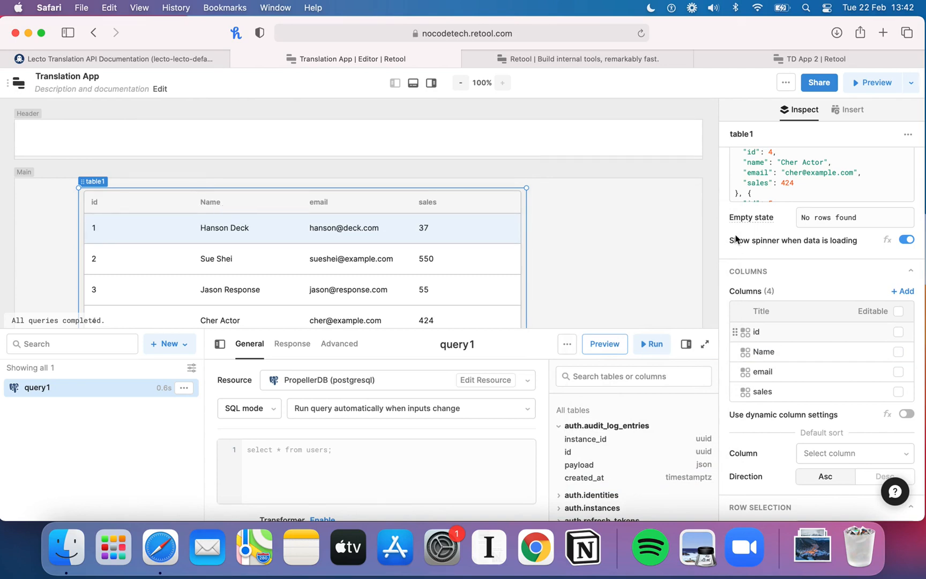
Step: Review the table's data and settings, and the Translate Texts endpoint on RapidAPI
{"action": "scroll", "coordinate": [838, 262], "scroll_direction": "up", "scroll_amount": 5}
{"action": "scroll", "coordinate": [838, 258], "scroll_direction": "down", "scroll_amount": 2}
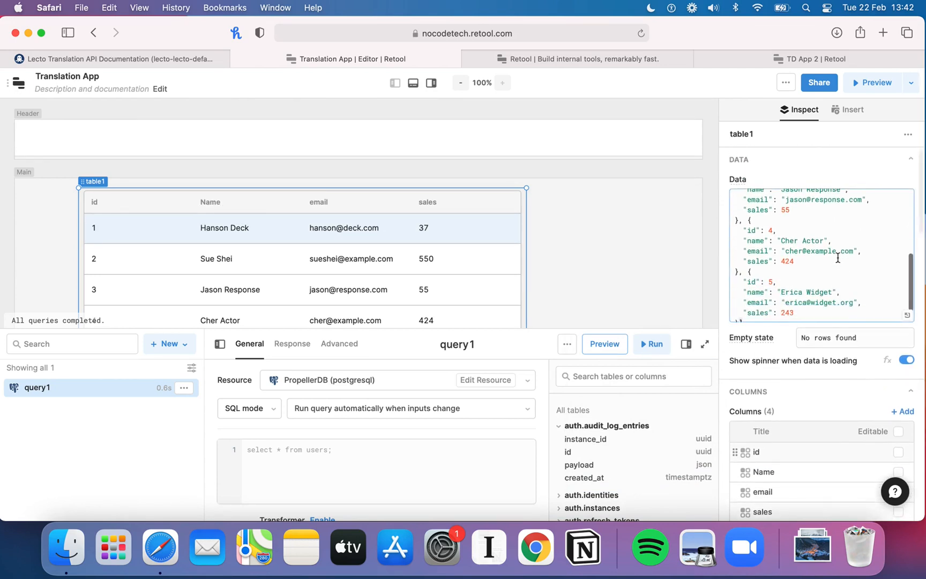
{"action": "scroll", "coordinate": [838, 257], "scroll_direction": "up", "scroll_amount": 6}
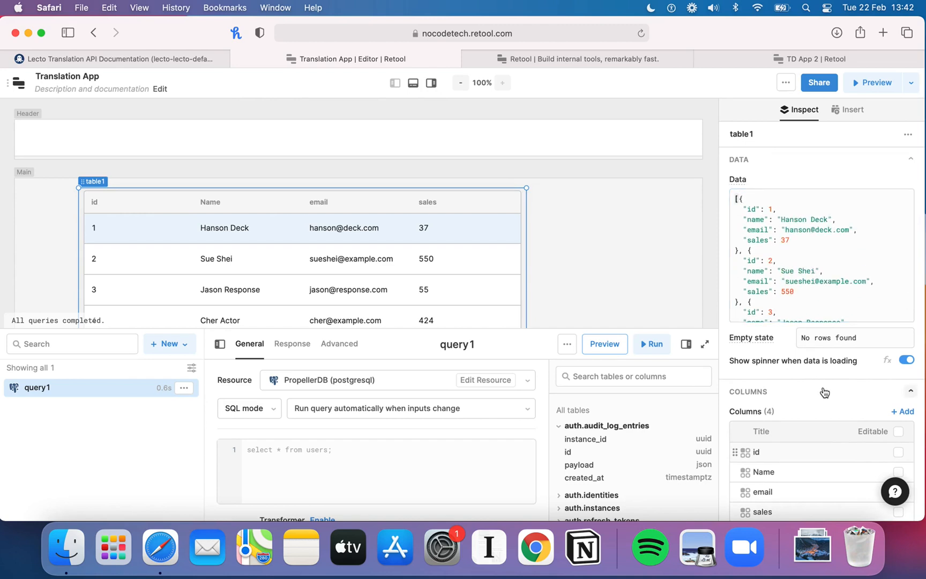
{"action": "scroll", "coordinate": [824, 391], "scroll_direction": "down", "scroll_amount": 8}
{"action": "scroll", "coordinate": [823, 392], "scroll_direction": "down", "scroll_amount": 10}
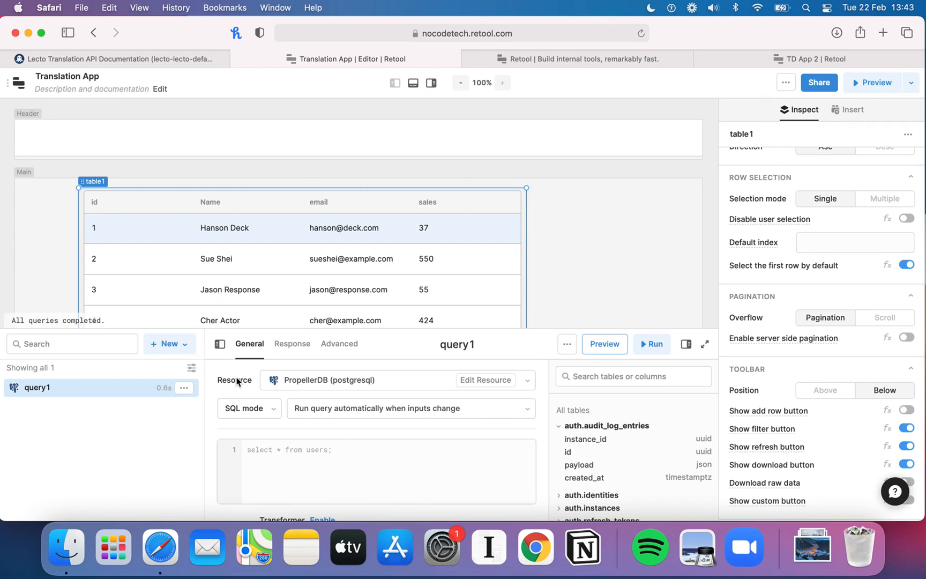
{"action": "left_click", "coordinate": [140, 58]}
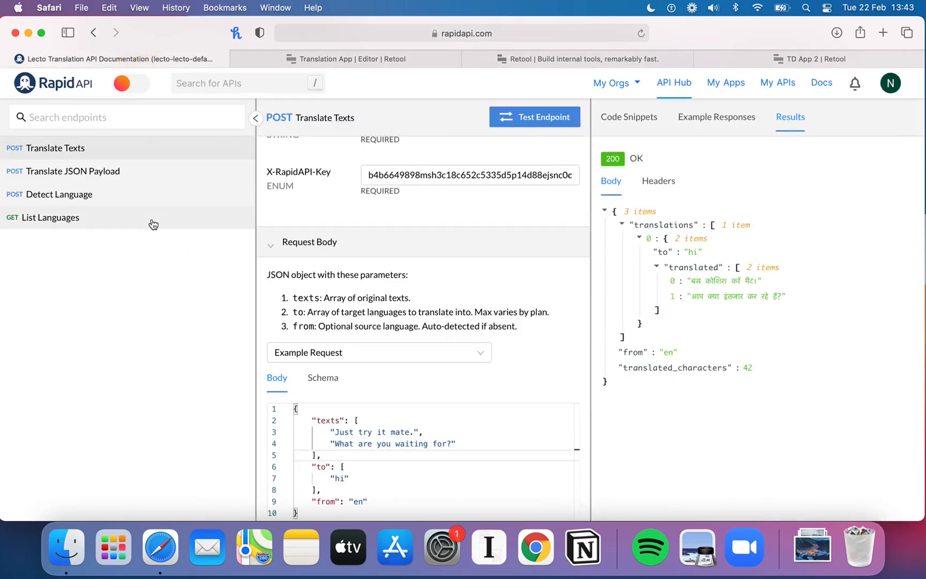
{"action": "left_click", "coordinate": [394, 58]}
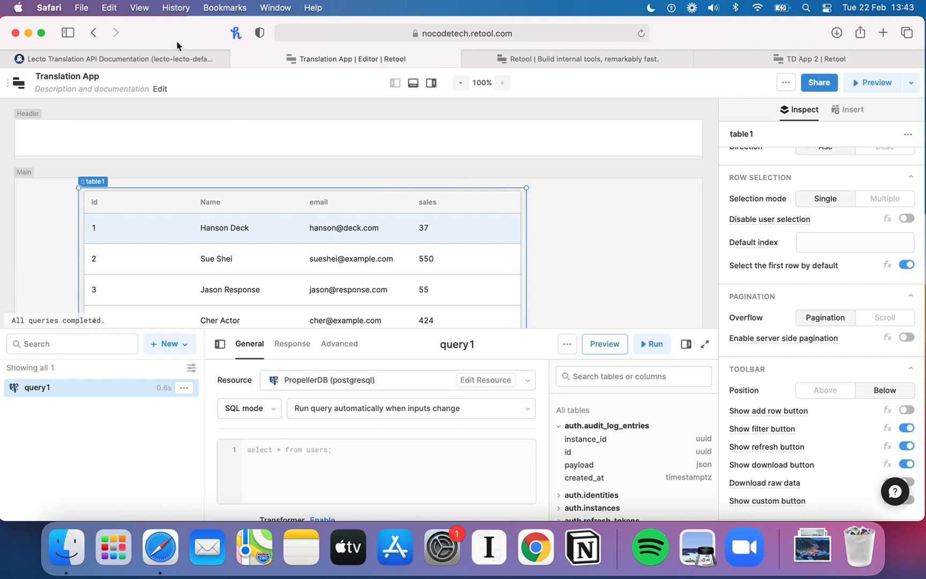
{"action": "left_click", "coordinate": [172, 59]}
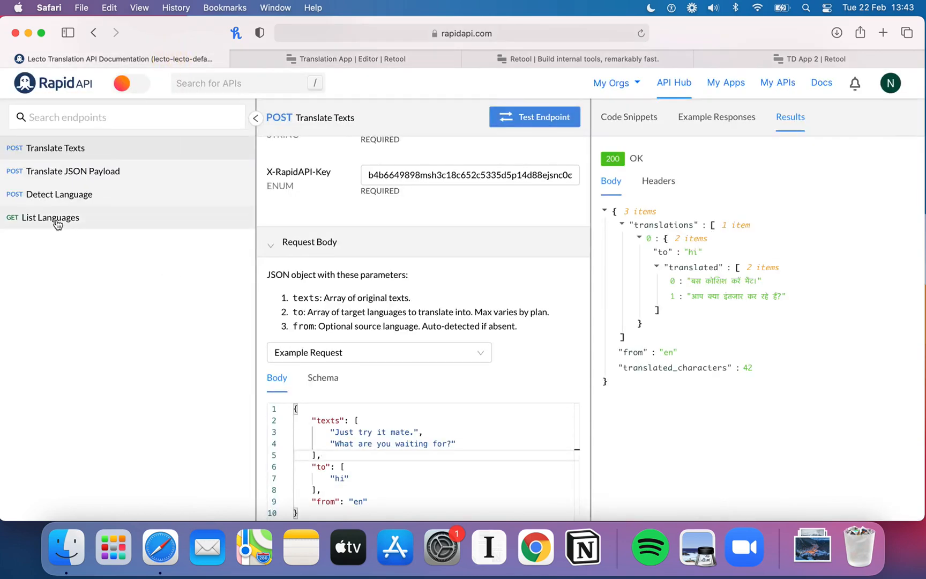
{"action": "mouse_move", "coordinate": [378, 63]}
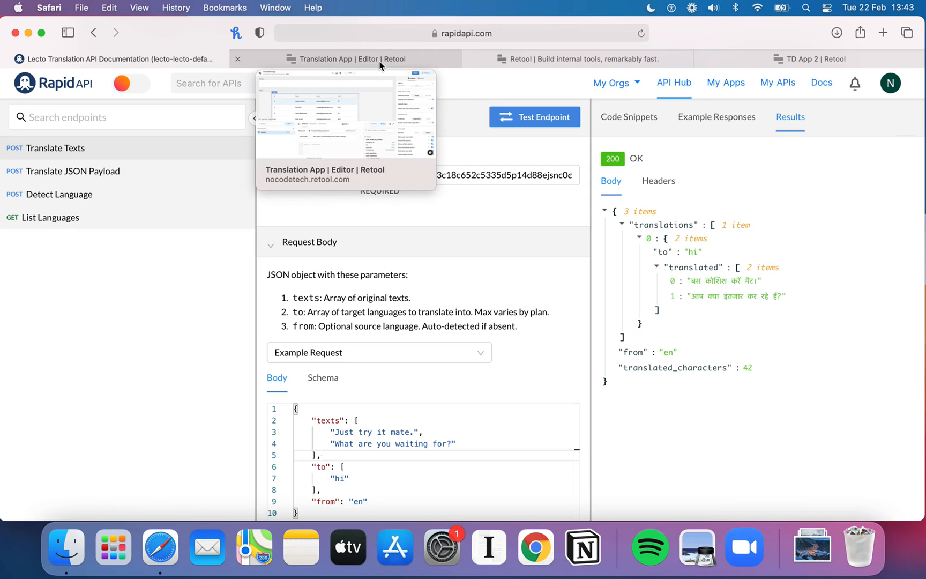
{"action": "left_click", "coordinate": [379, 63]}
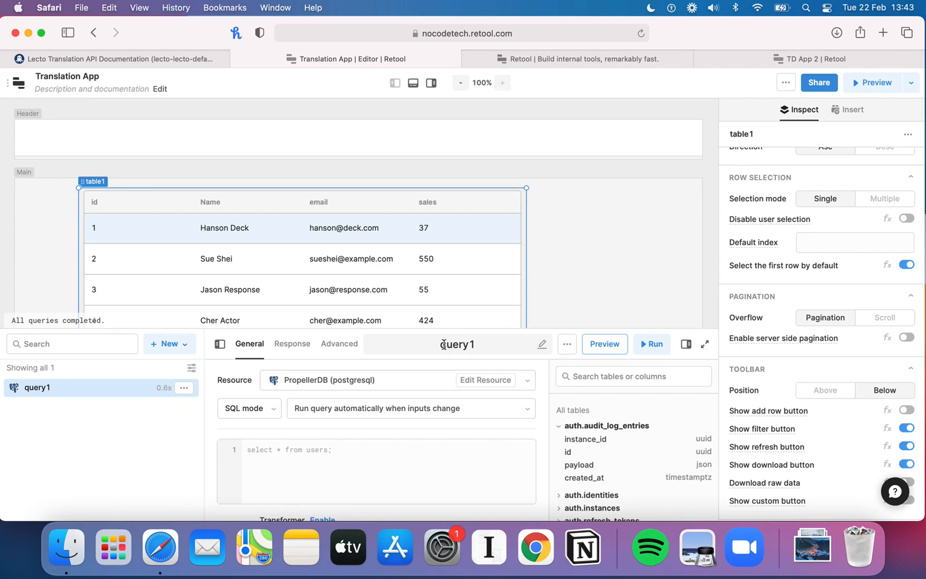
Step: Set query1's resource to RESTQuery (restapi) and browse its action type options
{"action": "left_click", "coordinate": [444, 385]}
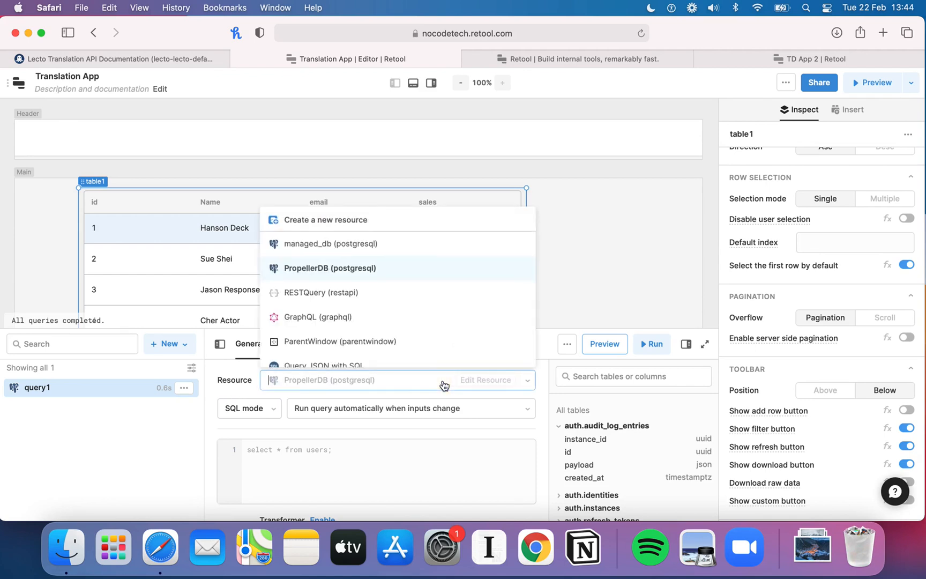
{"action": "scroll", "coordinate": [398, 320], "scroll_direction": "down", "scroll_amount": 1}
{"action": "left_click", "coordinate": [315, 282]}
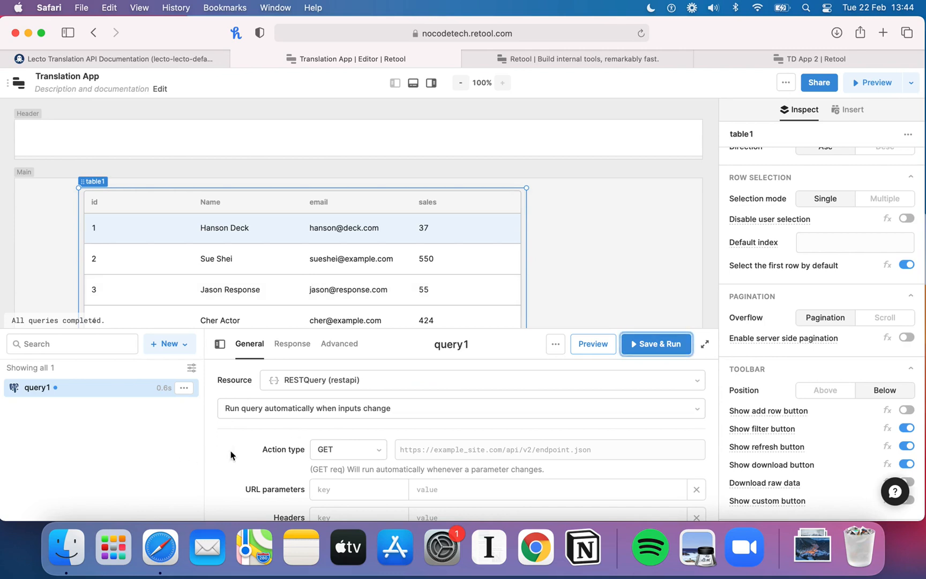
{"action": "scroll", "coordinate": [231, 455], "scroll_direction": "down", "scroll_amount": 3}
{"action": "scroll", "coordinate": [231, 456], "scroll_direction": "up", "scroll_amount": 1}
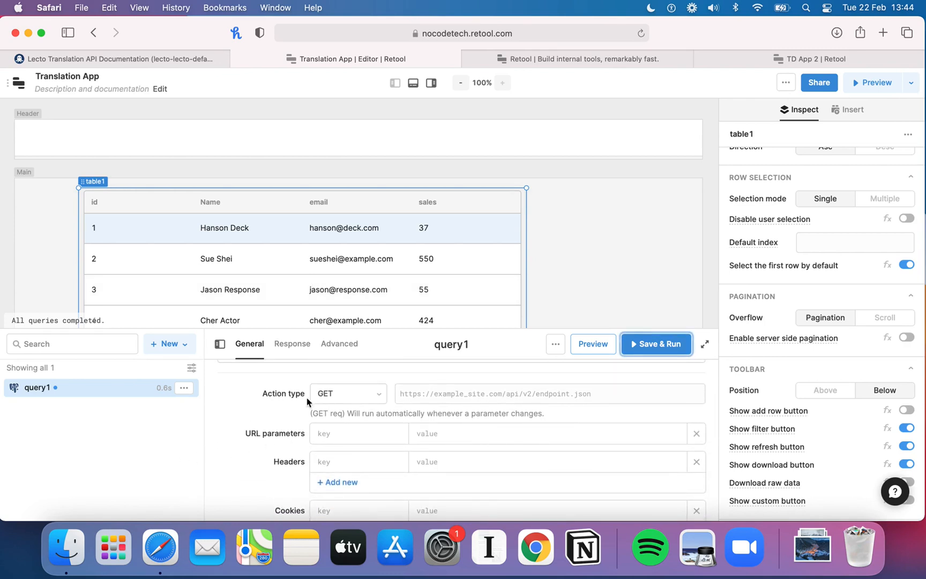
{"action": "left_click", "coordinate": [348, 400]}
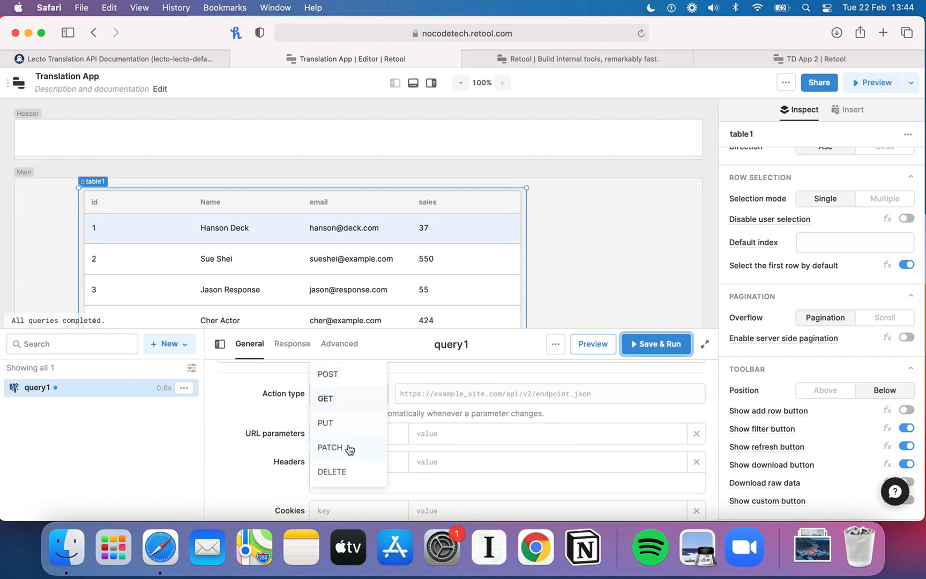
{"action": "left_click", "coordinate": [273, 419]}
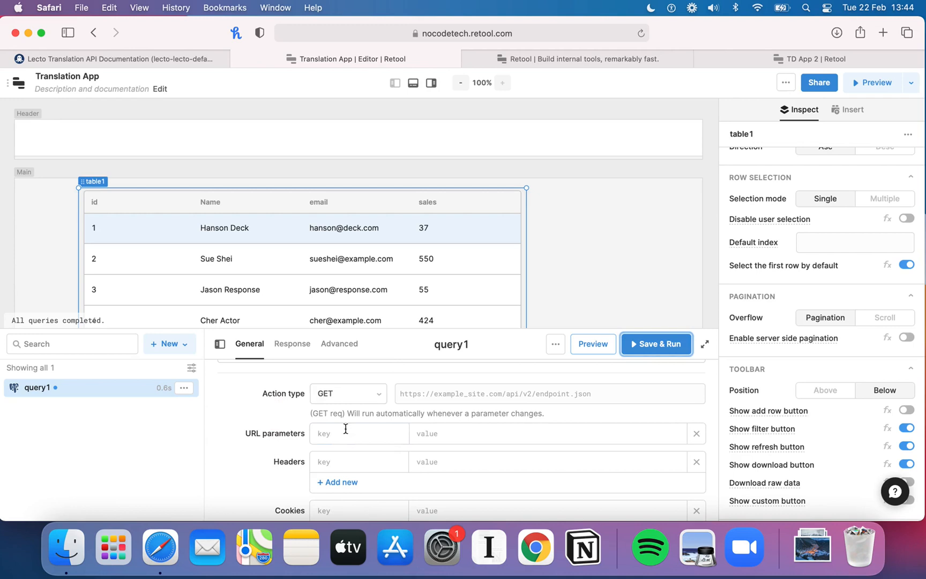
Step: Review query1's request settings and the finished TD App 2 preview
{"action": "scroll", "coordinate": [343, 428], "scroll_direction": "down", "scroll_amount": 1}
{"action": "scroll", "coordinate": [296, 413], "scroll_direction": "down", "scroll_amount": 1}
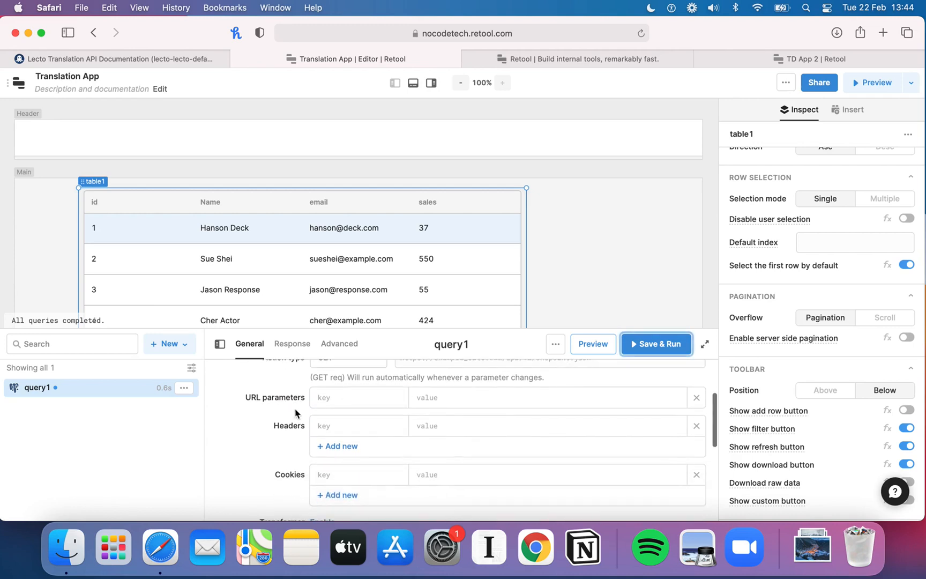
{"action": "scroll", "coordinate": [292, 419], "scroll_direction": "up", "scroll_amount": 2}
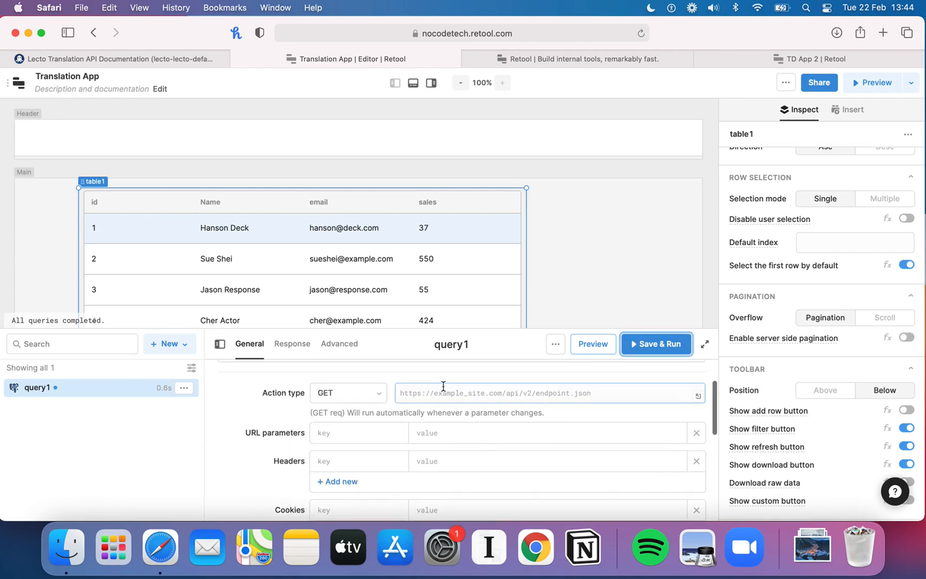
{"action": "scroll", "coordinate": [509, 407], "scroll_direction": "down", "scroll_amount": 5}
{"action": "scroll", "coordinate": [508, 407], "scroll_direction": "up", "scroll_amount": 5}
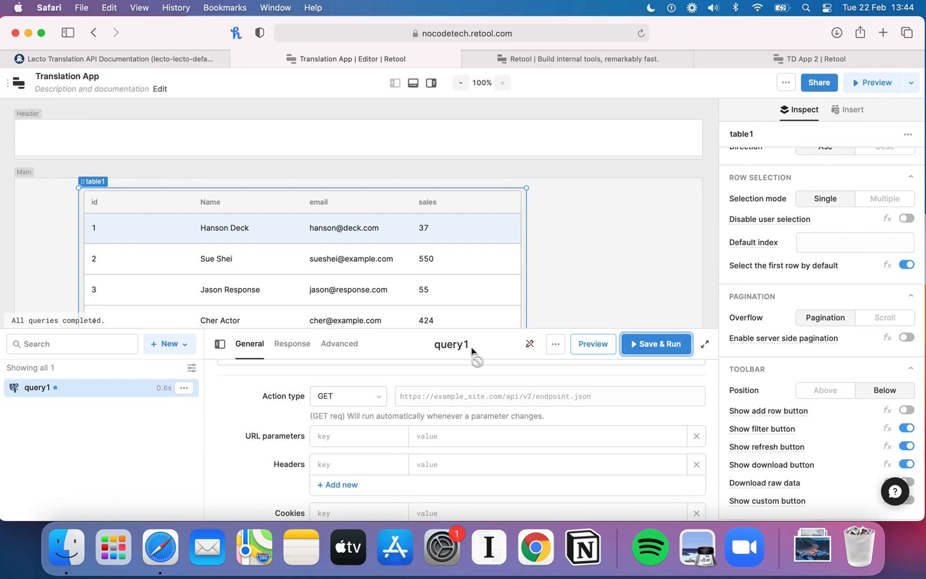
{"action": "left_click", "coordinate": [760, 60]}
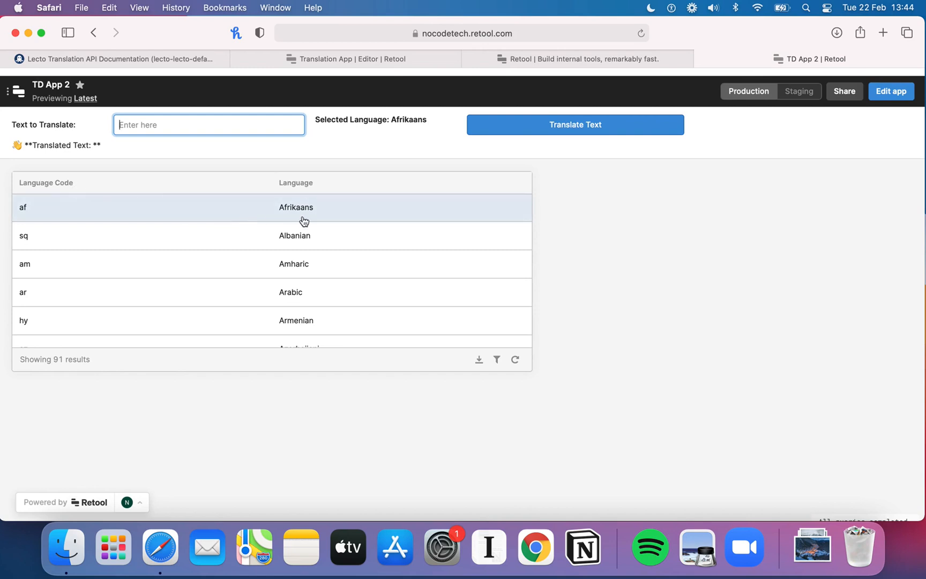
{"action": "left_click", "coordinate": [167, 58]}
{"action": "left_click", "coordinate": [154, 215]}
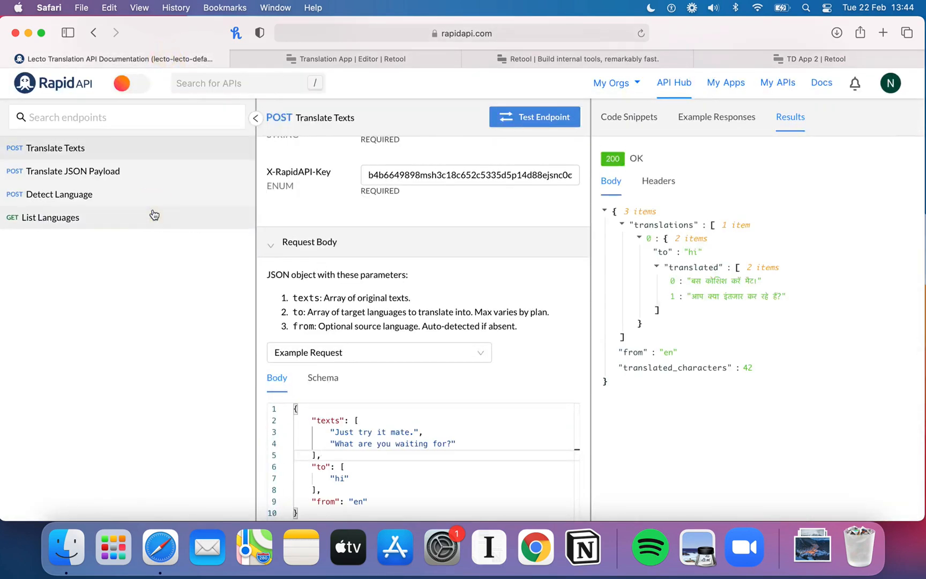
{"action": "scroll", "coordinate": [214, 280], "scroll_direction": "up", "scroll_amount": 1}
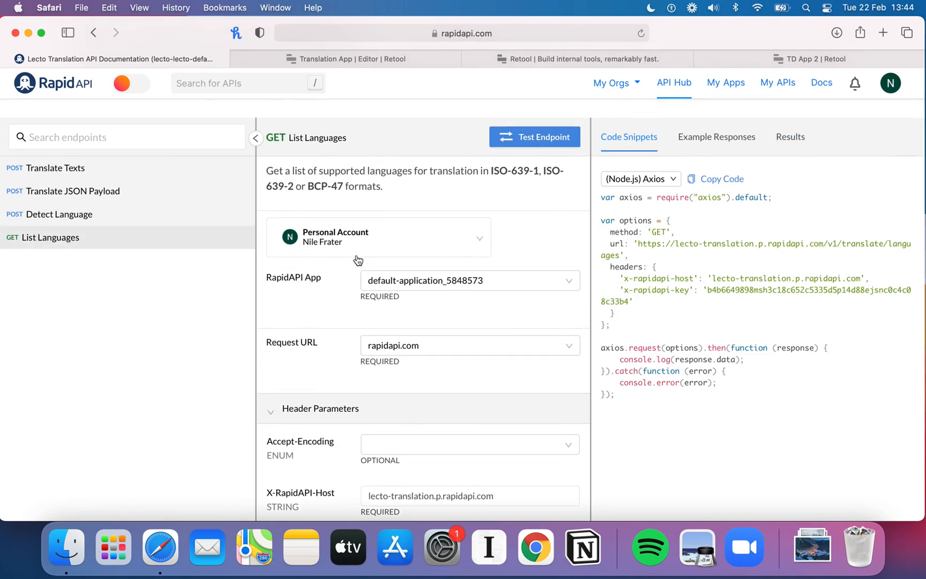
{"action": "scroll", "coordinate": [386, 308], "scroll_direction": "down", "scroll_amount": 2}
{"action": "scroll", "coordinate": [387, 308], "scroll_direction": "up", "scroll_amount": 2}
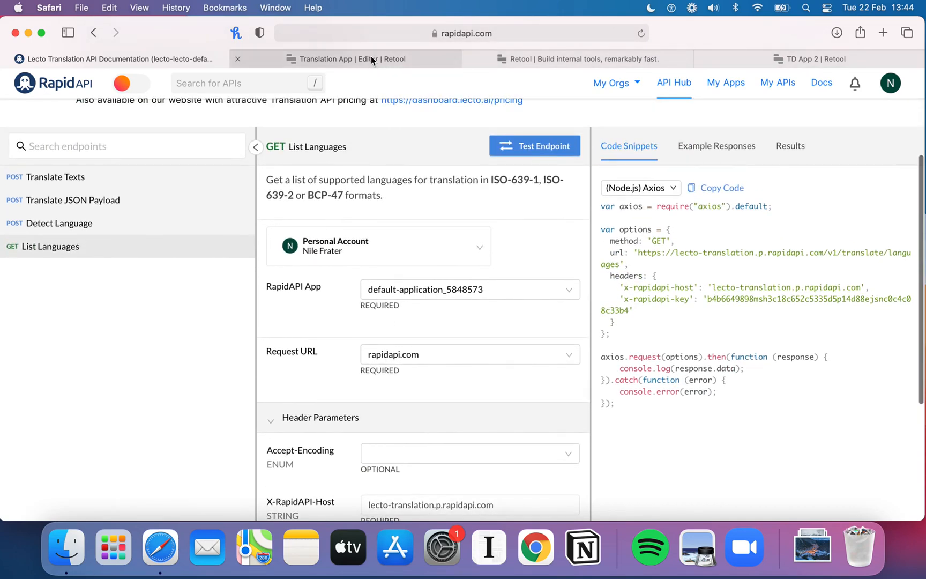
{"action": "left_click", "coordinate": [372, 57]}
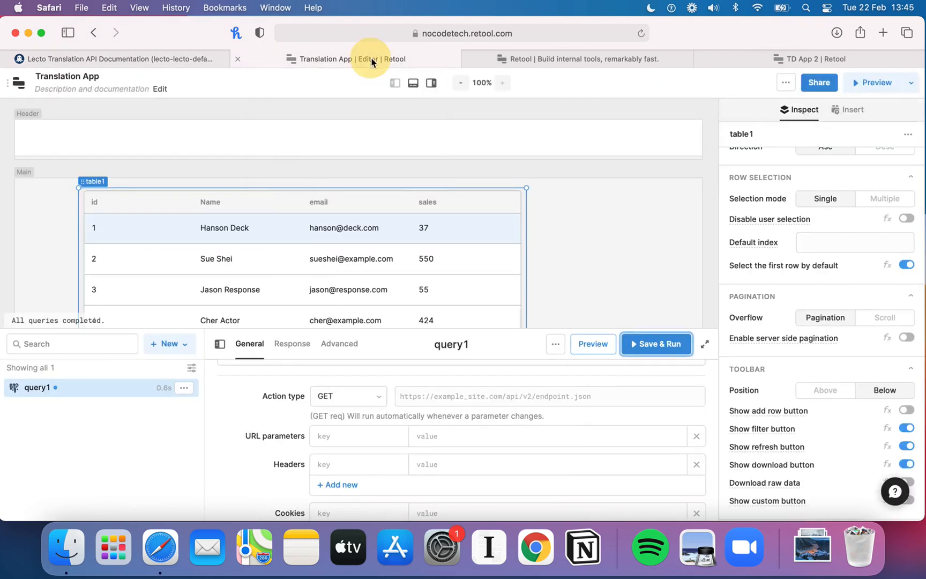
{"action": "left_click", "coordinate": [463, 397]}
{"action": "left_click", "coordinate": [438, 402]}
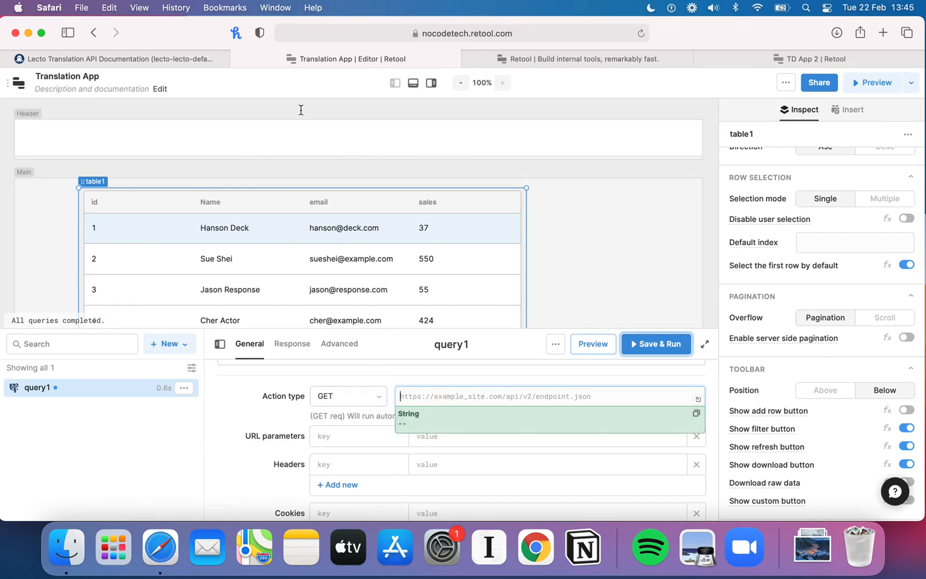
{"action": "left_click", "coordinate": [168, 60]}
{"action": "scroll", "coordinate": [468, 388], "scroll_direction": "down", "scroll_amount": 3}
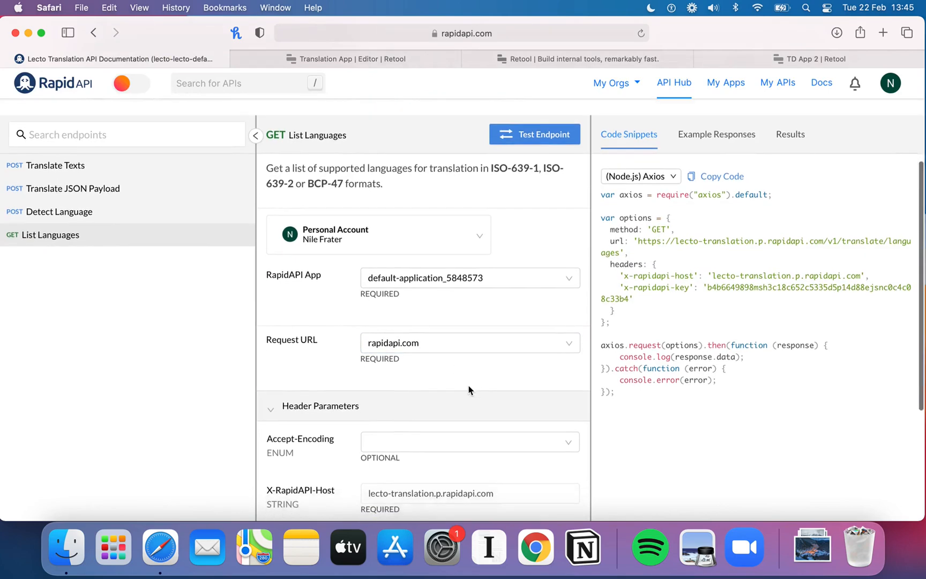
{"action": "scroll", "coordinate": [468, 389], "scroll_direction": "up", "scroll_amount": 2}
{"action": "scroll", "coordinate": [470, 388], "scroll_direction": "down", "scroll_amount": 2}
{"action": "scroll", "coordinate": [469, 389], "scroll_direction": "up", "scroll_amount": 3}
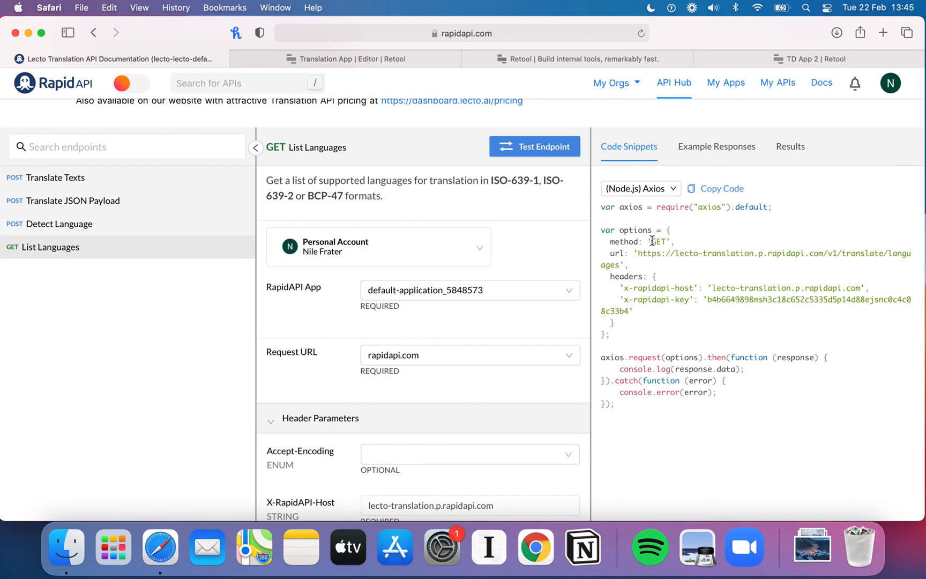
{"action": "left_click_drag", "start_coordinate": [638, 254], "coordinate": [620, 266]}
{"action": "key", "text": "super+c"}
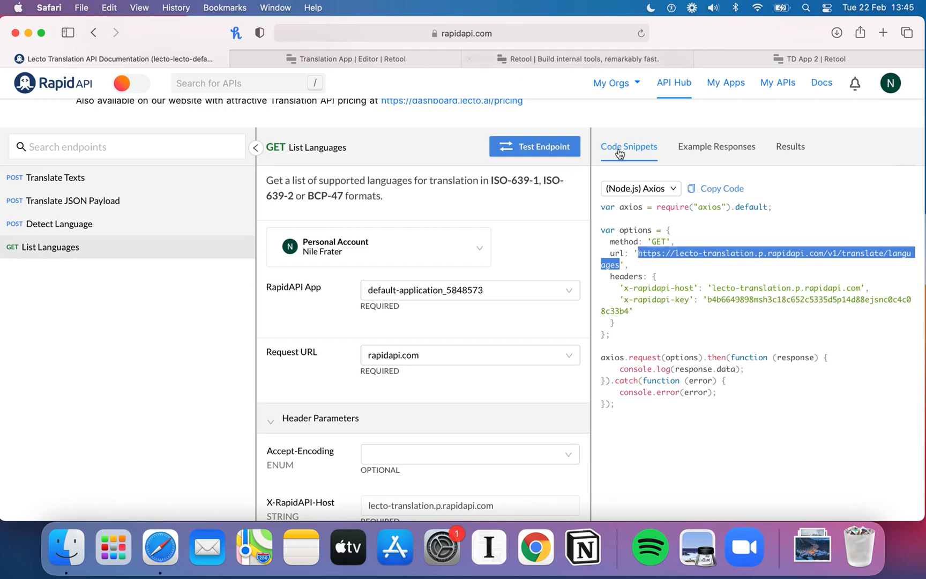
{"action": "left_click", "coordinate": [364, 56]}
{"action": "key", "text": "super+v"}
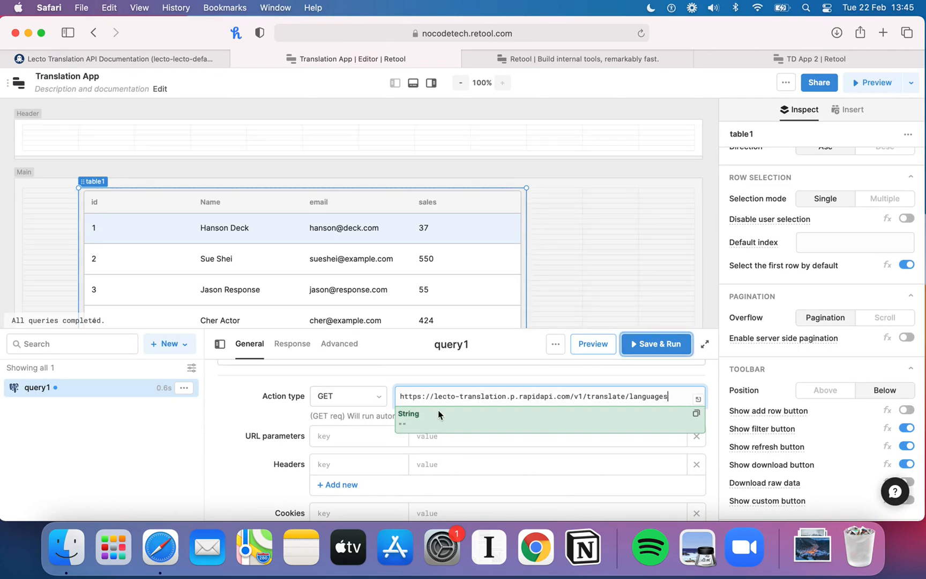
{"action": "left_click", "coordinate": [250, 416]}
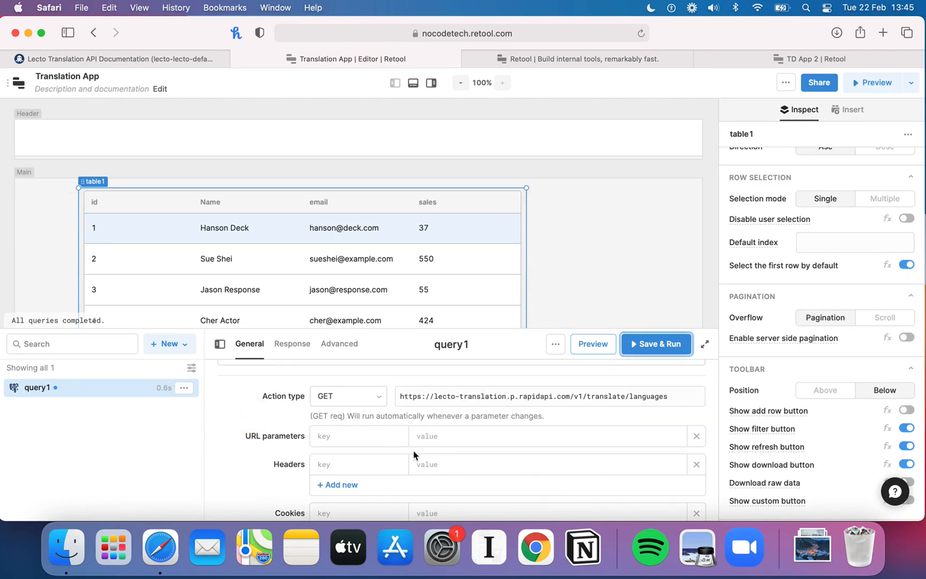
Step: Add a header to query1 with the key x-rapidapi-host copied from the RapidAPI code snippet
{"action": "scroll", "coordinate": [406, 453], "scroll_direction": "down", "scroll_amount": 2}
{"action": "left_click", "coordinate": [158, 62]}
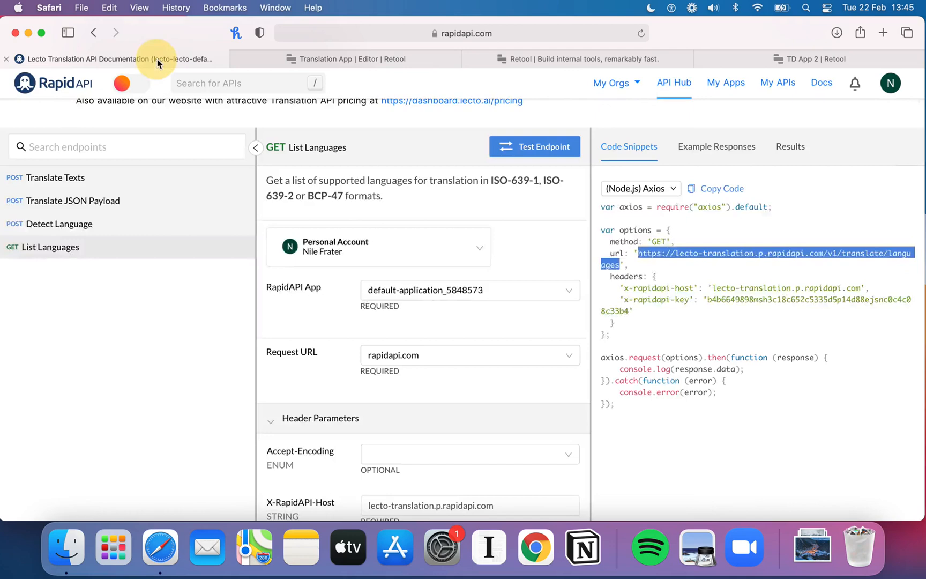
{"action": "scroll", "coordinate": [482, 343], "scroll_direction": "down", "scroll_amount": 5}
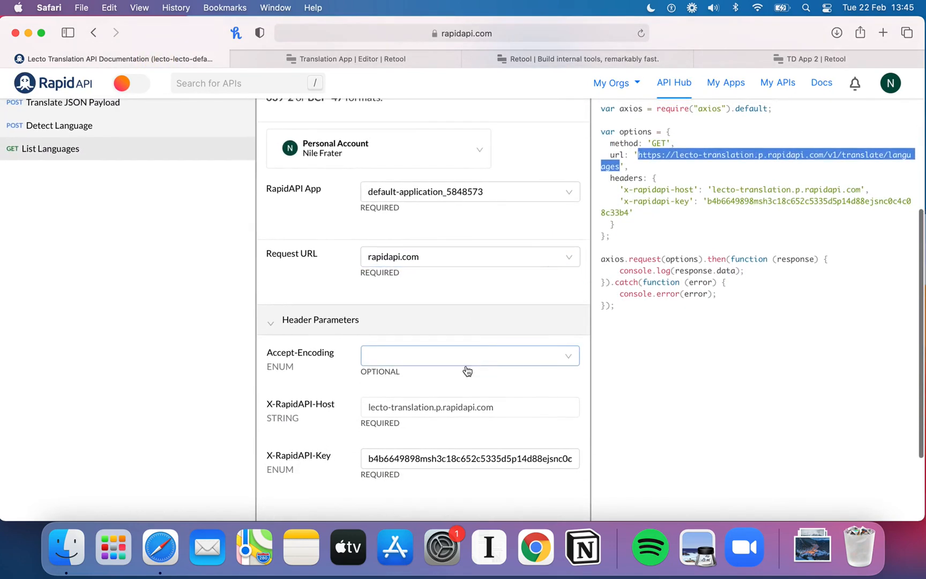
{"action": "scroll", "coordinate": [465, 412], "scroll_direction": "up", "scroll_amount": 3}
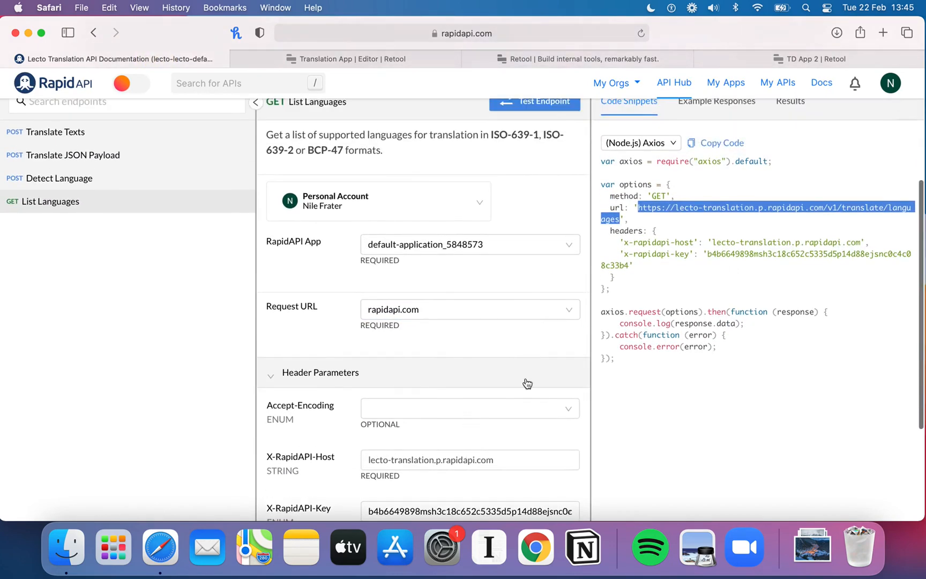
{"action": "left_click", "coordinate": [691, 244]}
{"action": "left_click_drag", "start_coordinate": [641, 243], "coordinate": [625, 242]}
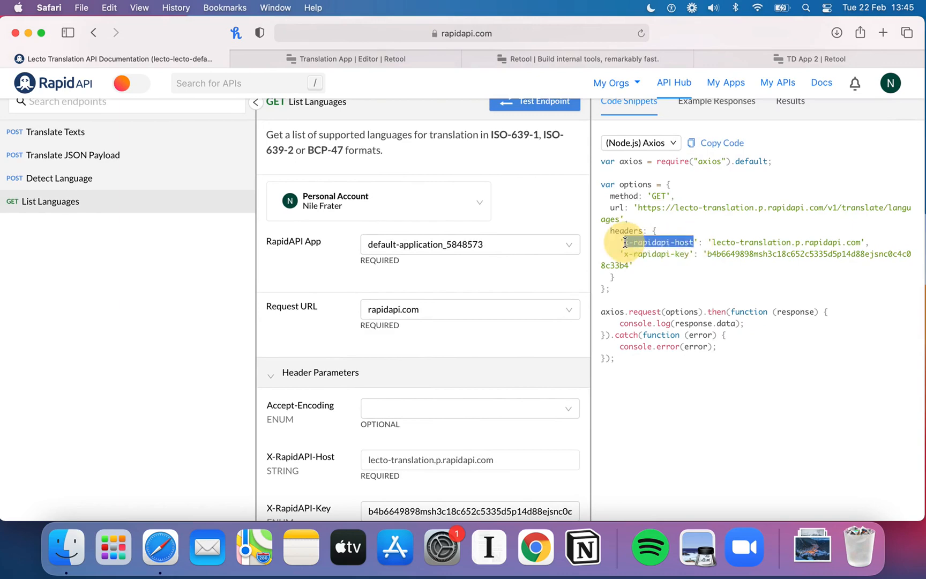
{"action": "left_click", "coordinate": [351, 59]}
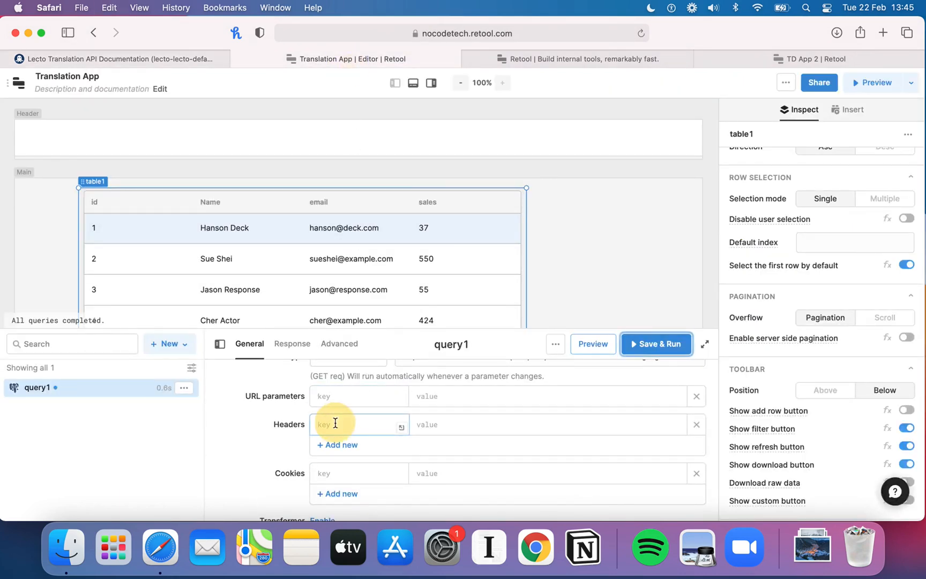
{"action": "left_click", "coordinate": [355, 422]}
{"action": "type", "text": "x-rapidapi-host"}
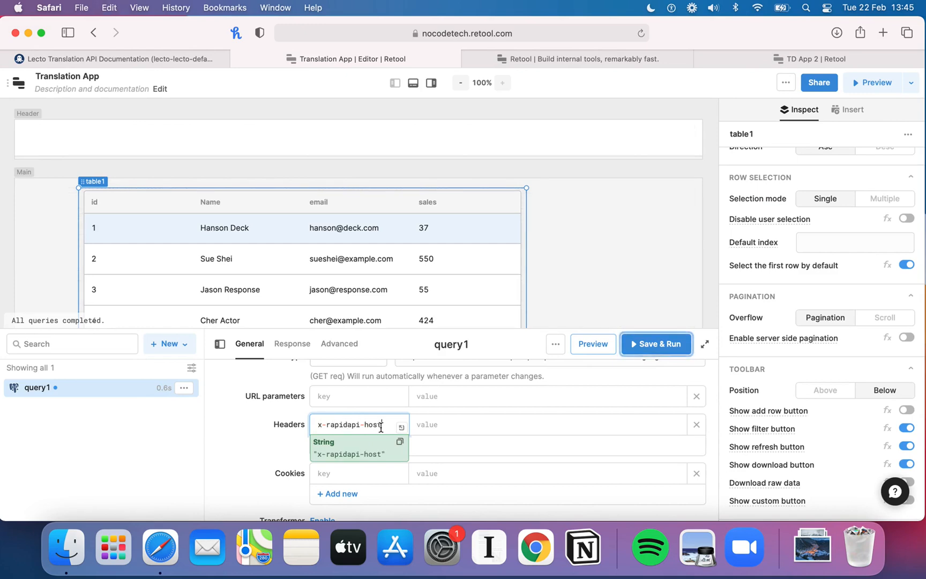
{"action": "left_click", "coordinate": [424, 424]}
Step: Set the x-rapidapi-host header value to lecto-translation.p.rapidapi.com copied from the code snippet
{"action": "left_click", "coordinate": [182, 58]}
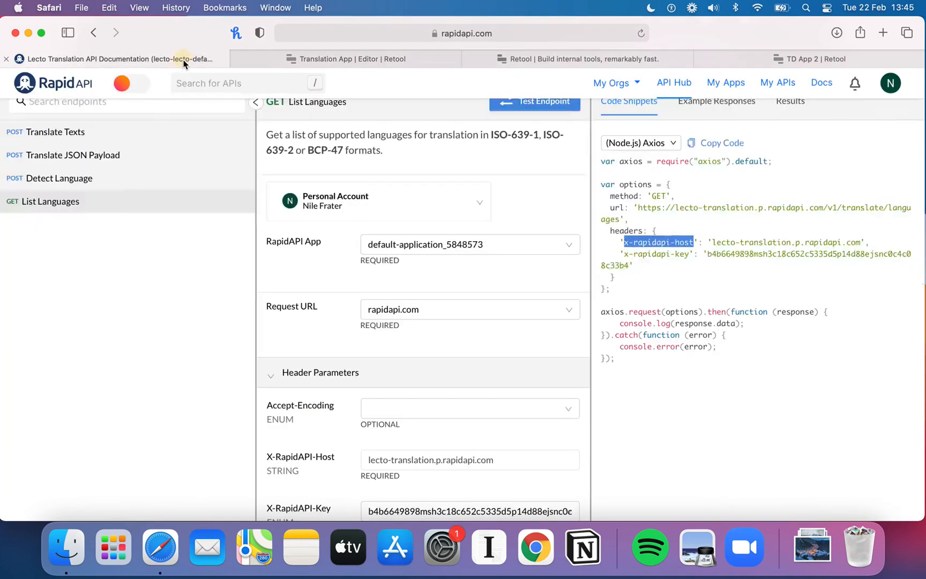
{"action": "left_click_drag", "start_coordinate": [860, 242], "coordinate": [714, 239]}
{"action": "key", "text": "super+c"}
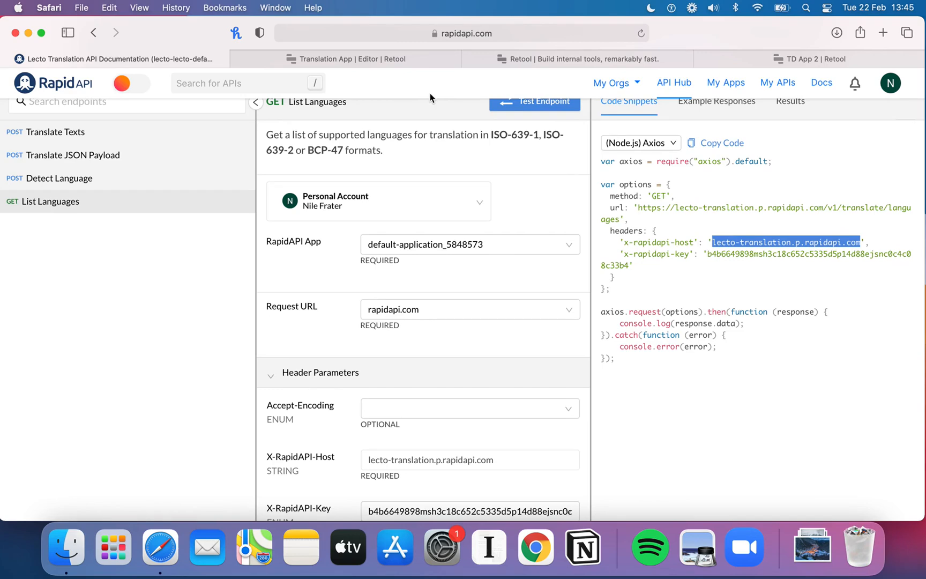
{"action": "left_click", "coordinate": [346, 61]}
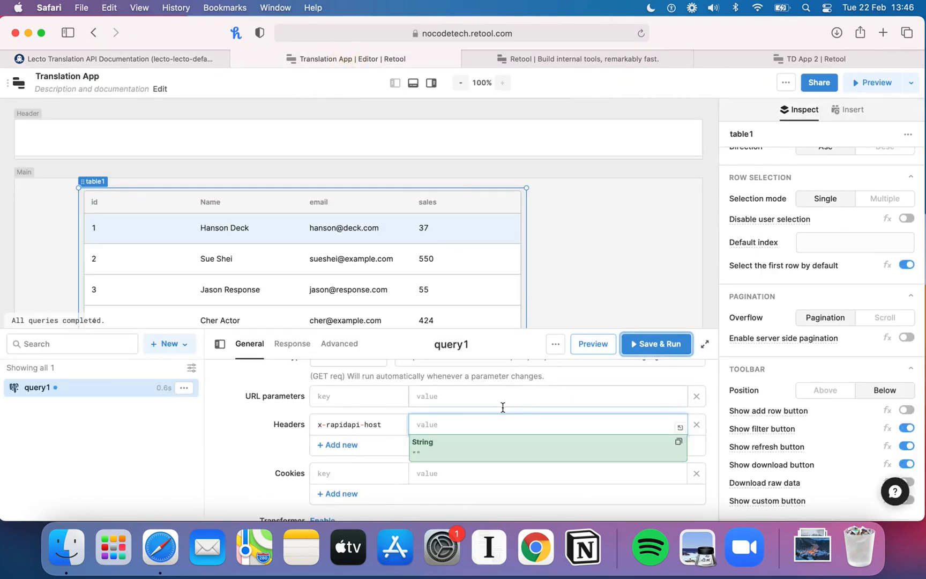
{"action": "key", "text": "super+v"}
Step: Add a second header row and paste the RapidAPI key from the code snippet as its value
{"action": "left_click", "coordinate": [163, 55]}
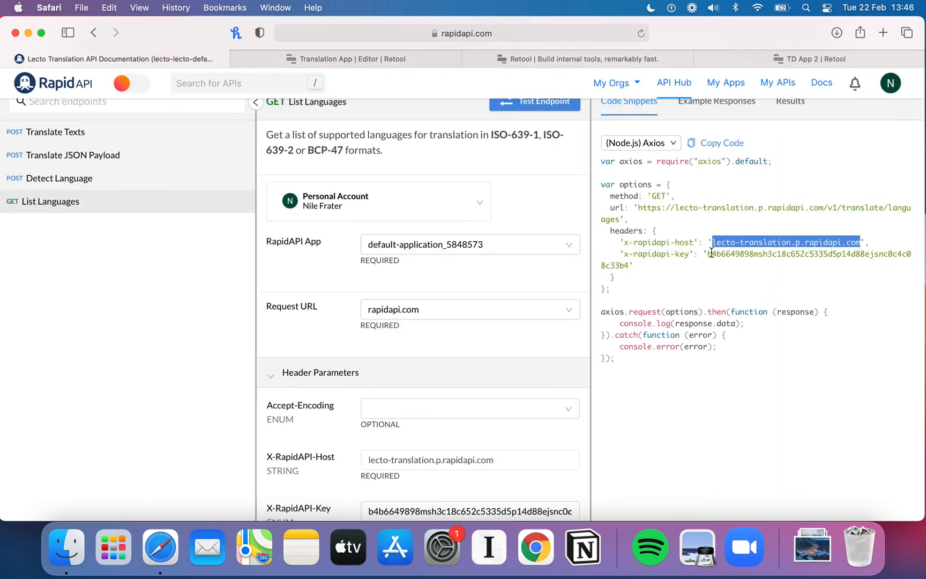
{"action": "left_click_drag", "start_coordinate": [707, 253], "coordinate": [628, 262]}
{"action": "key", "text": "super+c"}
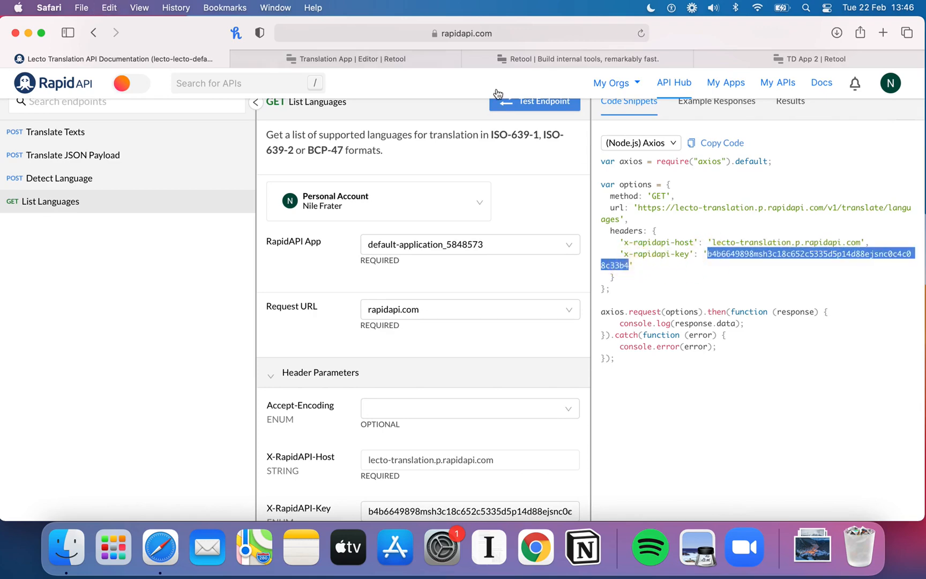
{"action": "key", "text": "super+c"}
{"action": "left_click", "coordinate": [388, 59]}
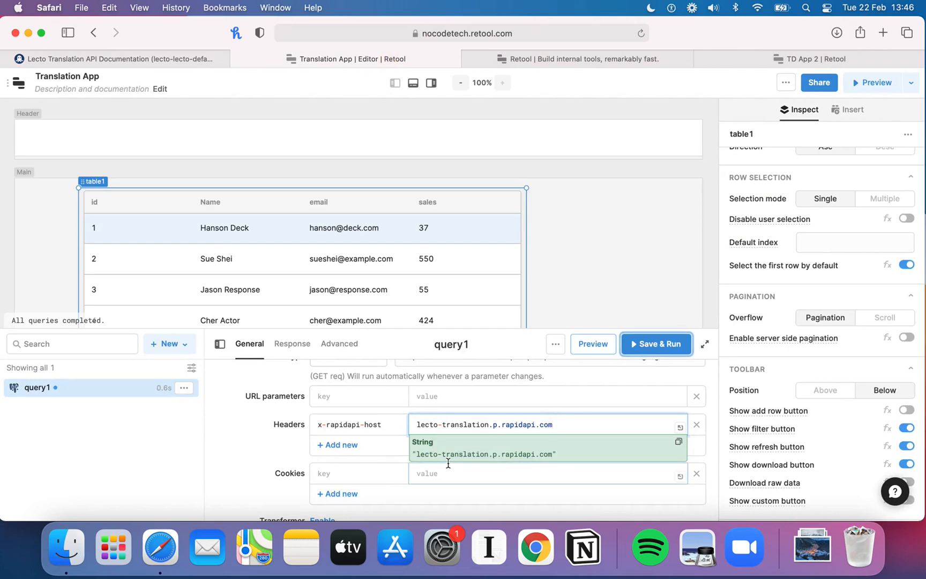
{"action": "left_click", "coordinate": [354, 445]}
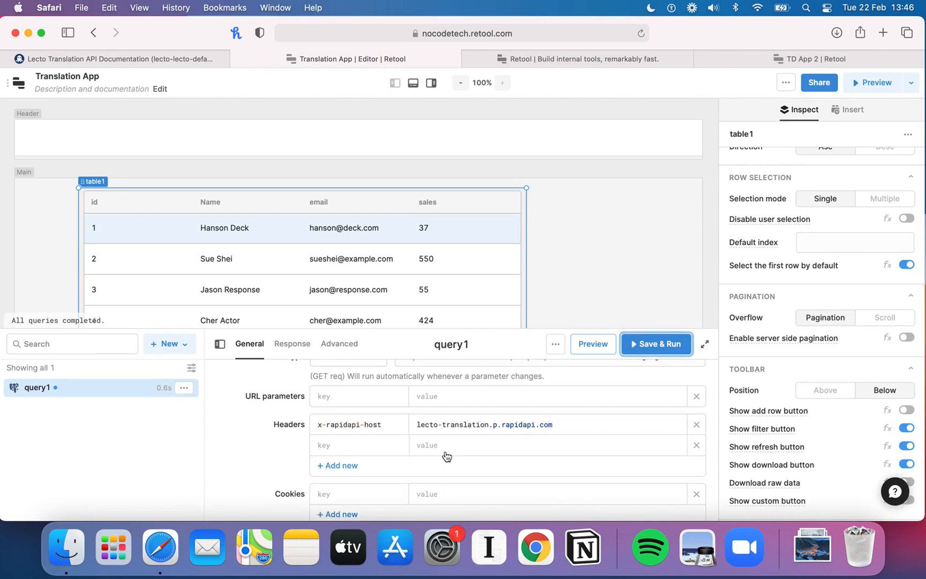
{"action": "left_click", "coordinate": [445, 447]}
{"action": "key", "text": "super+v"}
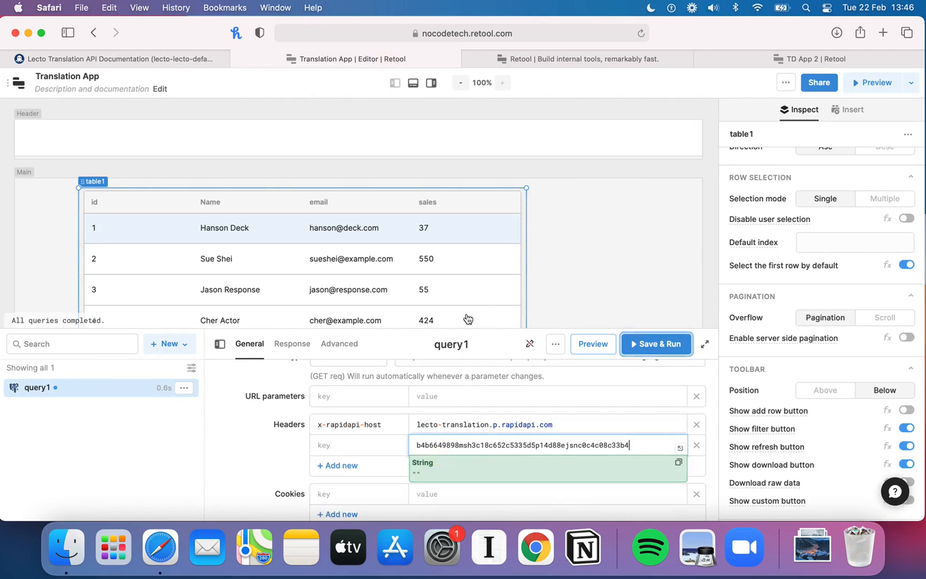
Step: Name the second header x-rapidapi-key, copied from the code snippet
{"action": "left_click", "coordinate": [188, 58]}
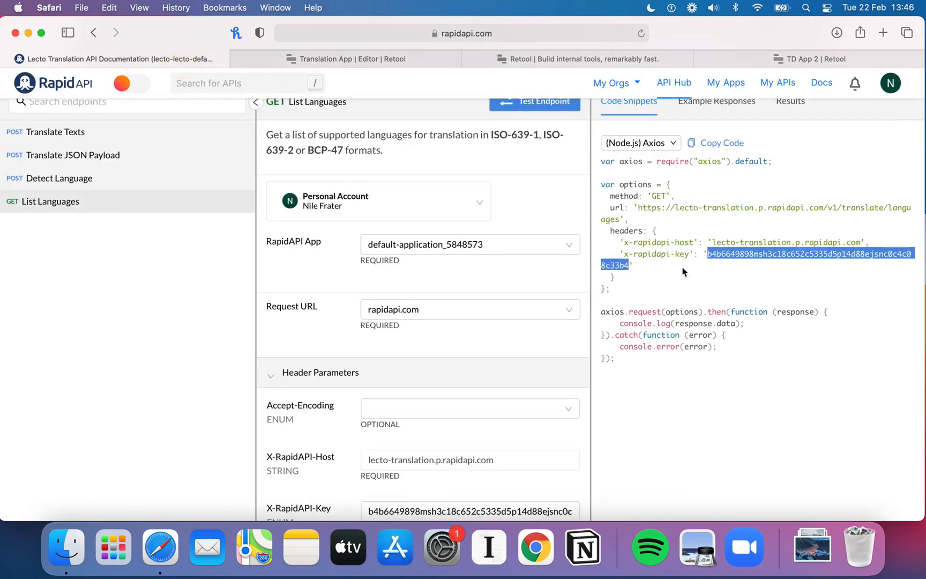
{"action": "left_click_drag", "start_coordinate": [688, 253], "coordinate": [624, 255]}
{"action": "key", "text": "super+c"}
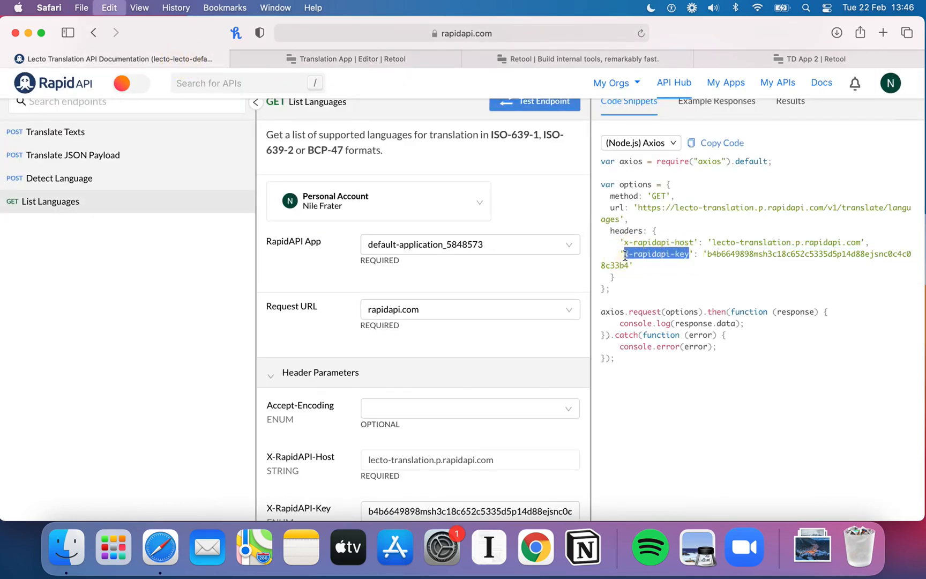
{"action": "left_click", "coordinate": [360, 59]}
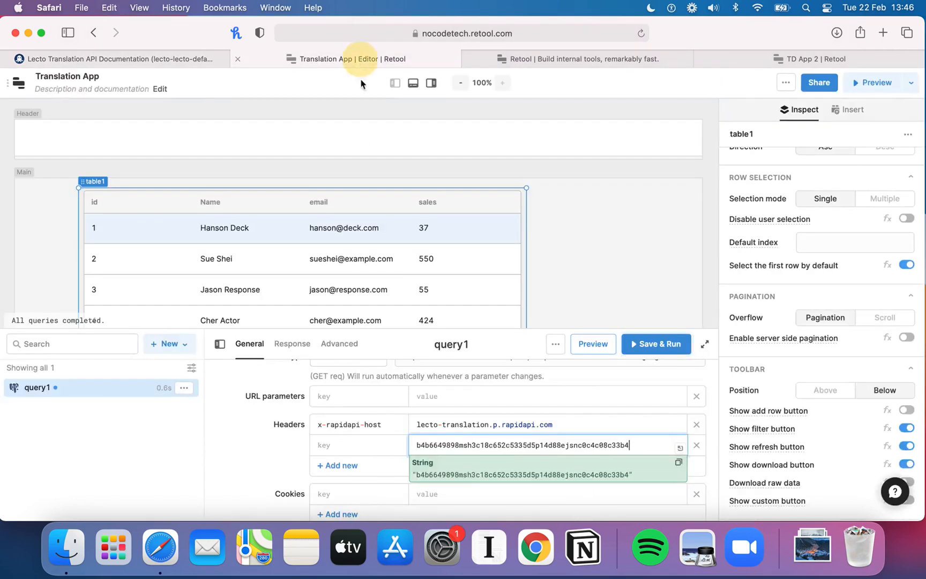
{"action": "left_click", "coordinate": [356, 440]}
{"action": "key", "text": "super+v"}
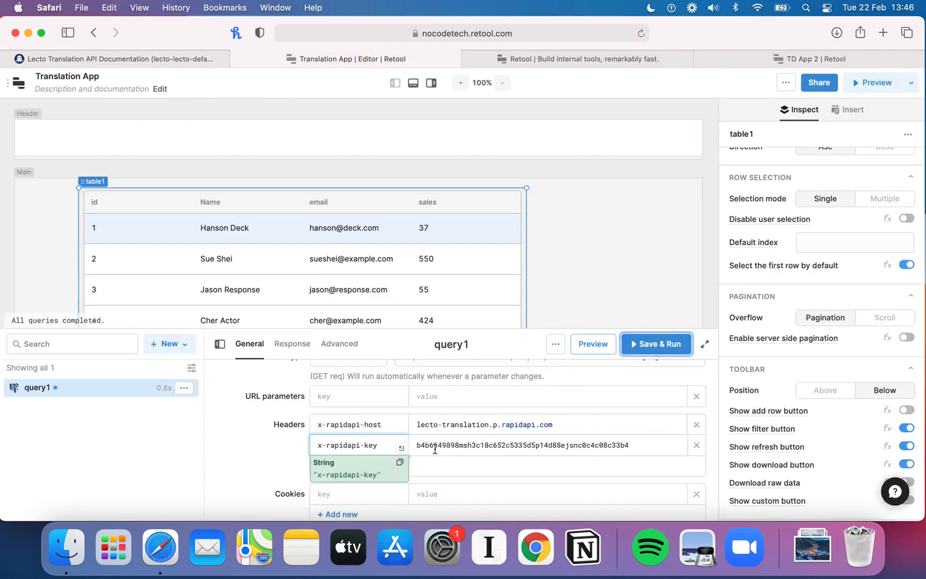
{"action": "key", "text": "Tab"}
Step: Save and run query1
{"action": "scroll", "coordinate": [460, 436], "scroll_direction": "up", "scroll_amount": 2}
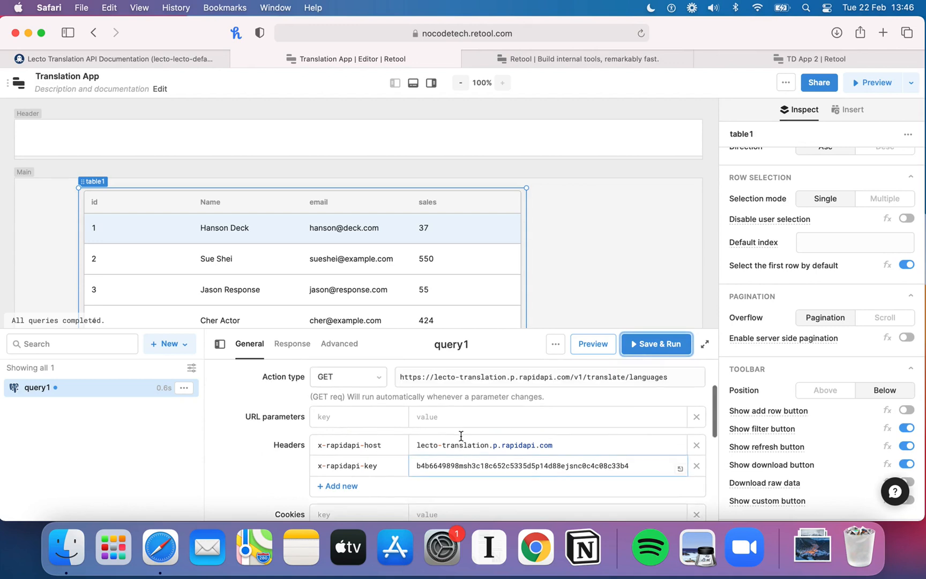
{"action": "scroll", "coordinate": [461, 436], "scroll_direction": "down", "scroll_amount": 1}
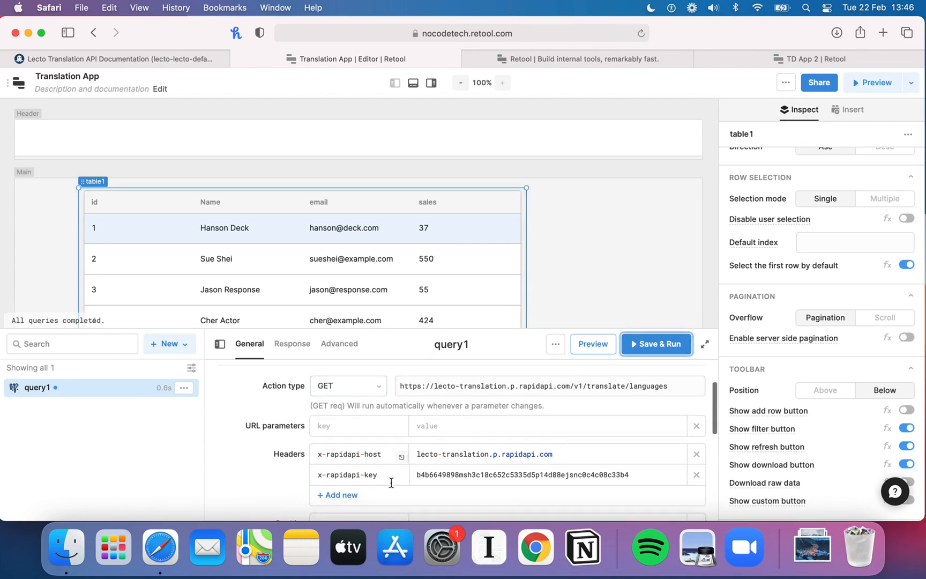
{"action": "left_click", "coordinate": [656, 345]}
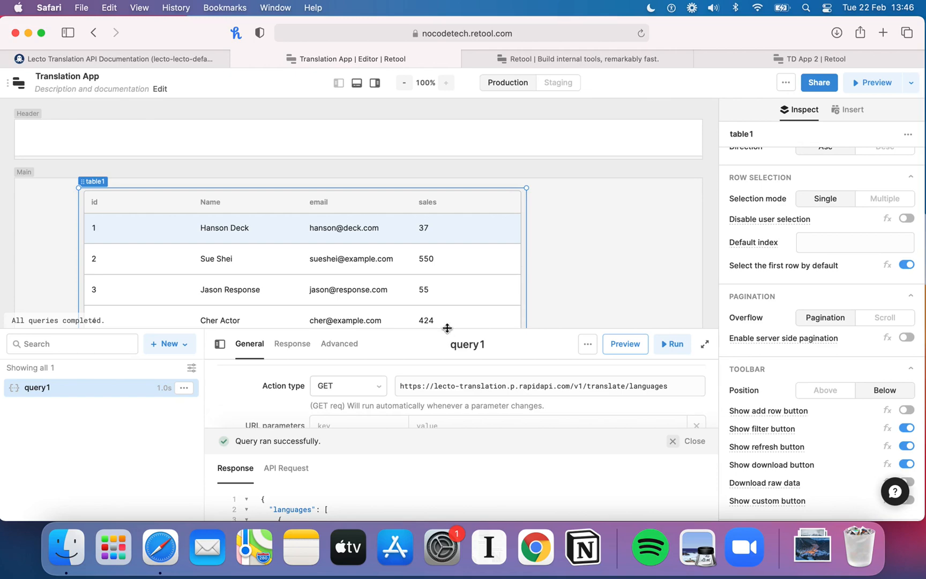
Step: Test the List Languages endpoint on RapidAPI and compare its results with query1's response
{"action": "left_click_drag", "start_coordinate": [446, 327], "coordinate": [428, 231]}
{"action": "left_click", "coordinate": [153, 56]}
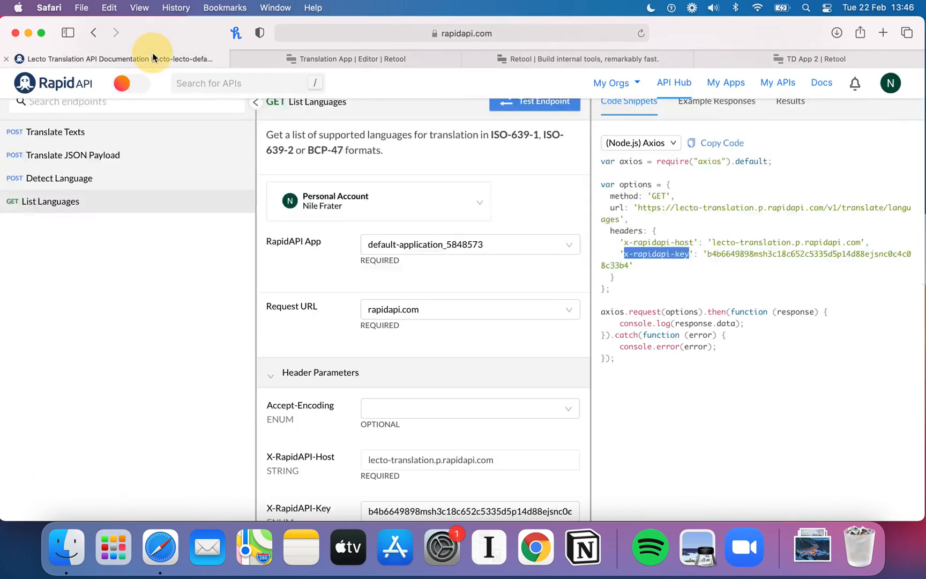
{"action": "scroll", "coordinate": [504, 193], "scroll_direction": "up", "scroll_amount": 2}
{"action": "left_click", "coordinate": [372, 57]}
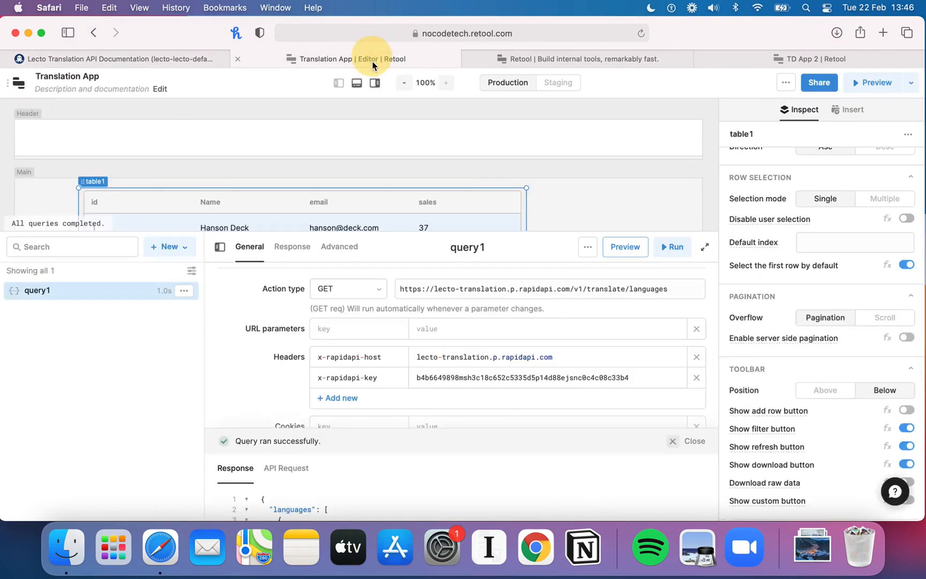
{"action": "left_click_drag", "start_coordinate": [398, 429], "coordinate": [398, 354]}
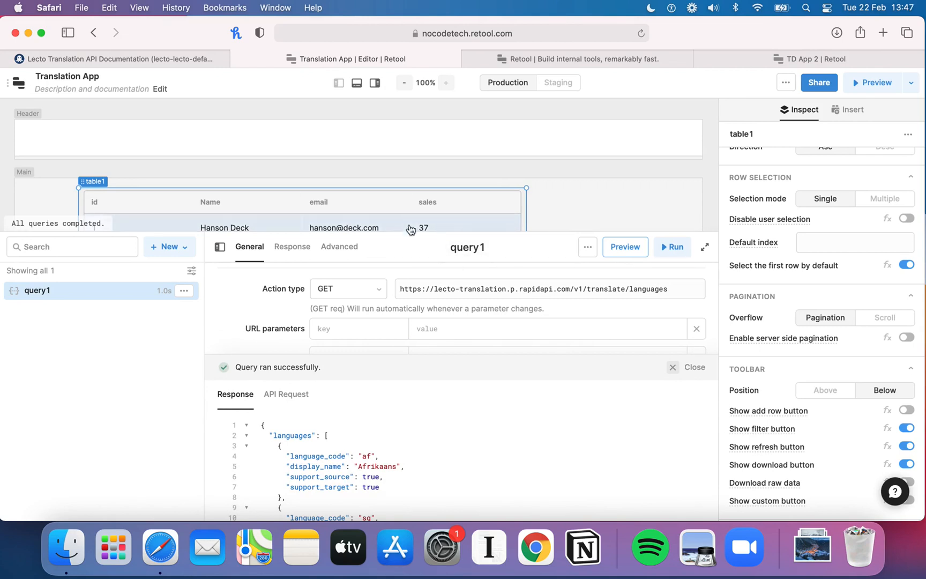
{"action": "scroll", "coordinate": [377, 444], "scroll_direction": "down", "scroll_amount": 2}
{"action": "scroll", "coordinate": [278, 426], "scroll_direction": "up", "scroll_amount": 2}
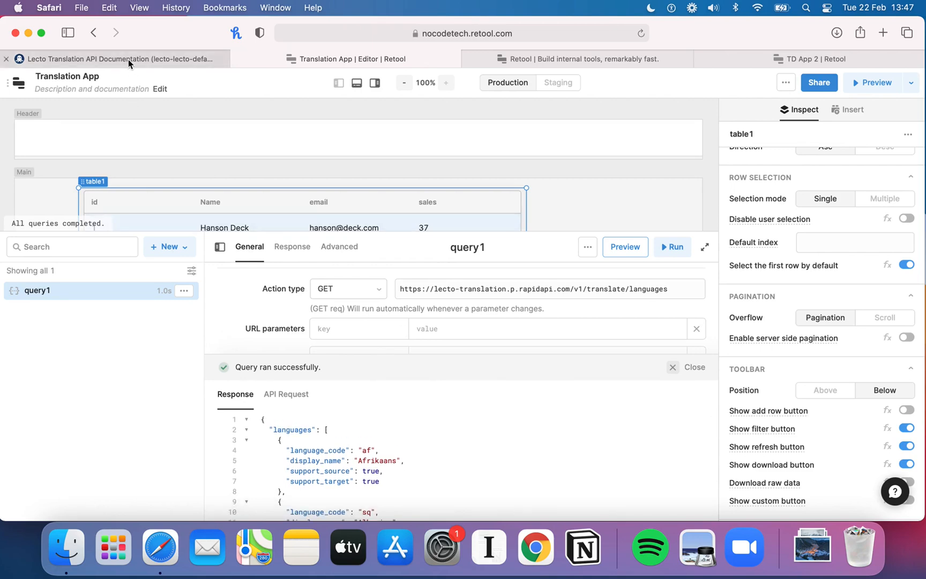
{"action": "left_click", "coordinate": [128, 63]}
{"action": "left_click", "coordinate": [788, 163]}
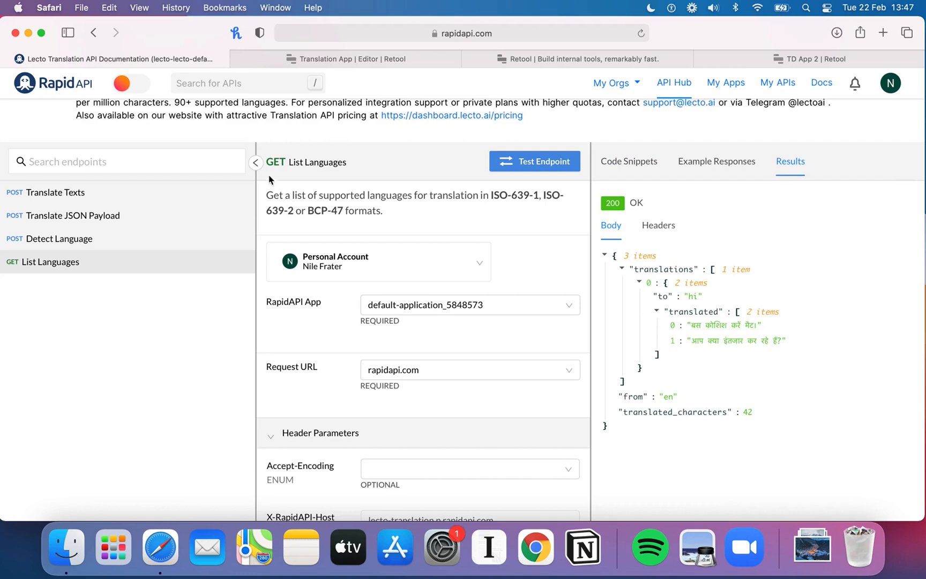
{"action": "left_click", "coordinate": [540, 170]}
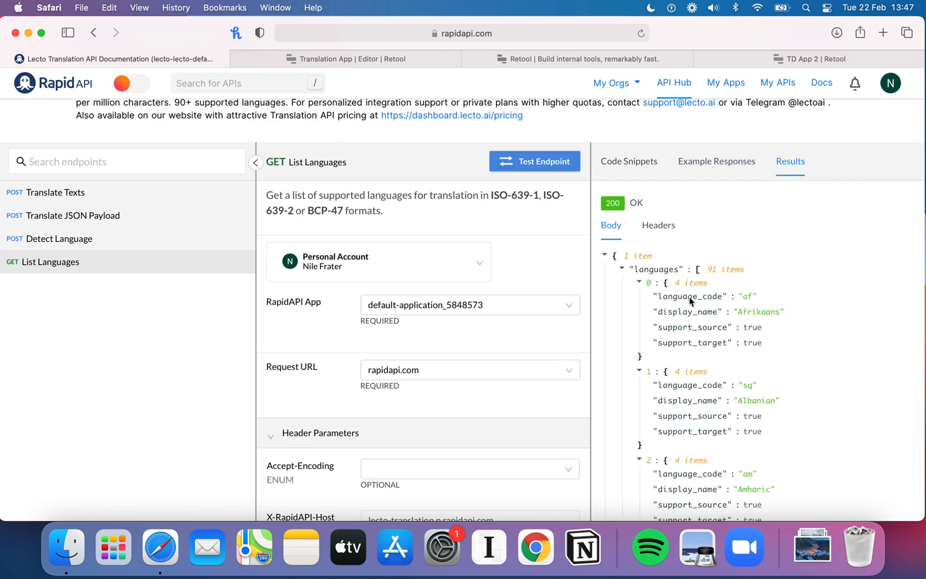
{"action": "scroll", "coordinate": [713, 317], "scroll_direction": "down", "scroll_amount": 1}
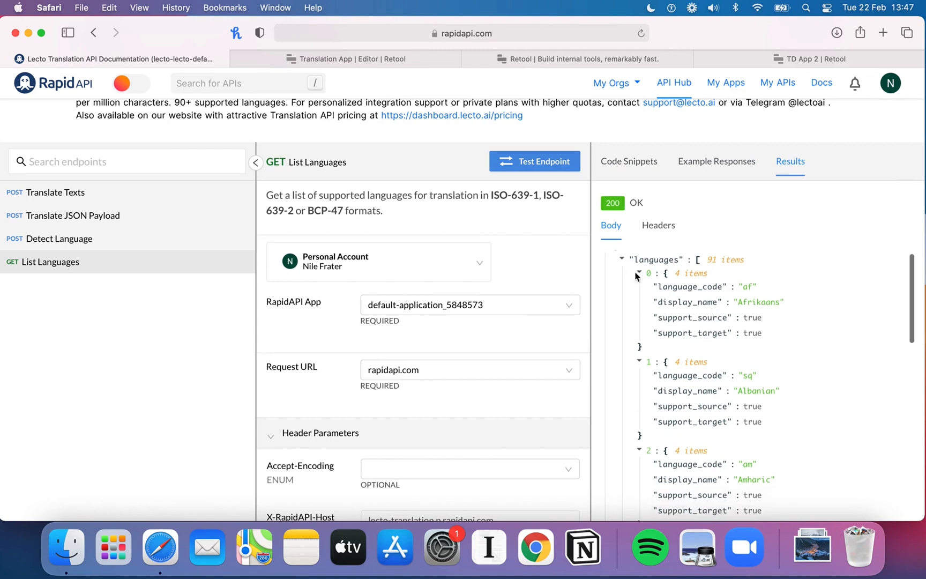
{"action": "scroll", "coordinate": [643, 279], "scroll_direction": "up", "scroll_amount": 1}
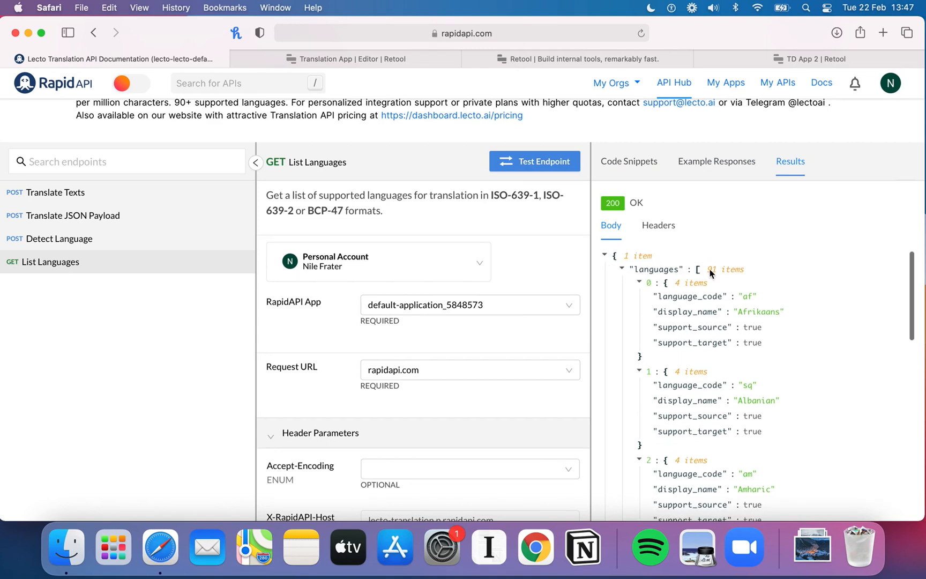
{"action": "scroll", "coordinate": [710, 274], "scroll_direction": "down", "scroll_amount": 1}
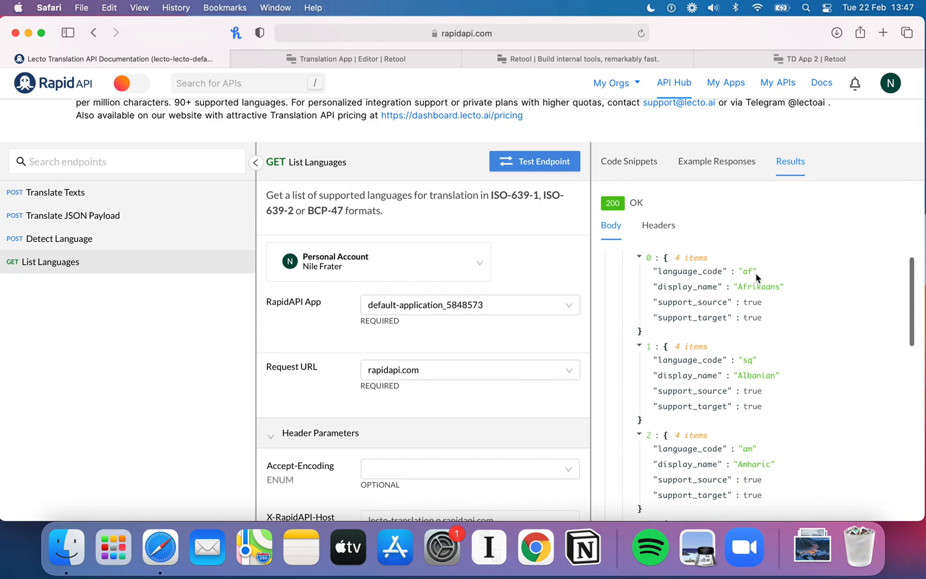
Step: Examine the languages array in query1's response
{"action": "left_click", "coordinate": [331, 58]}
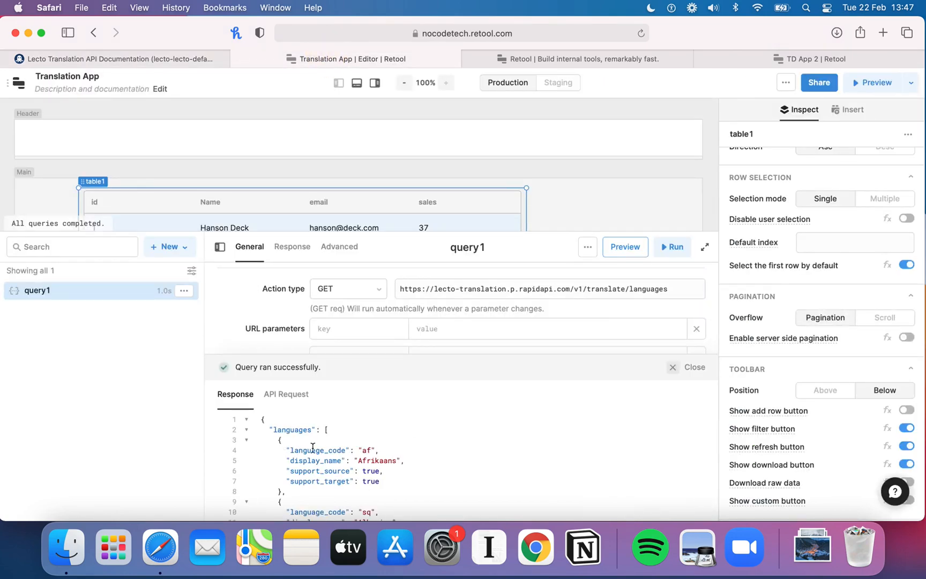
{"action": "left_click", "coordinate": [162, 58]}
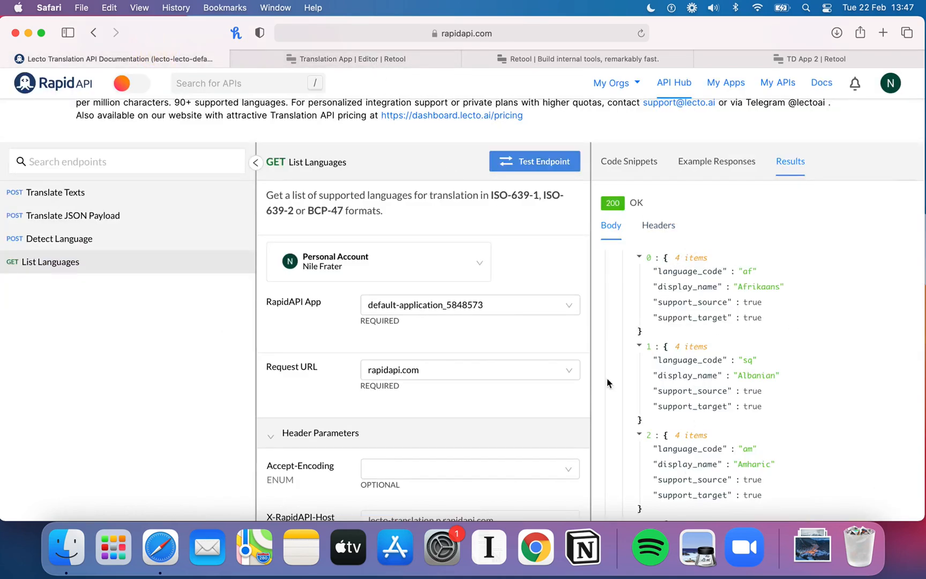
{"action": "left_click", "coordinate": [341, 61]}
{"action": "scroll", "coordinate": [339, 442], "scroll_direction": "down", "scroll_amount": 1}
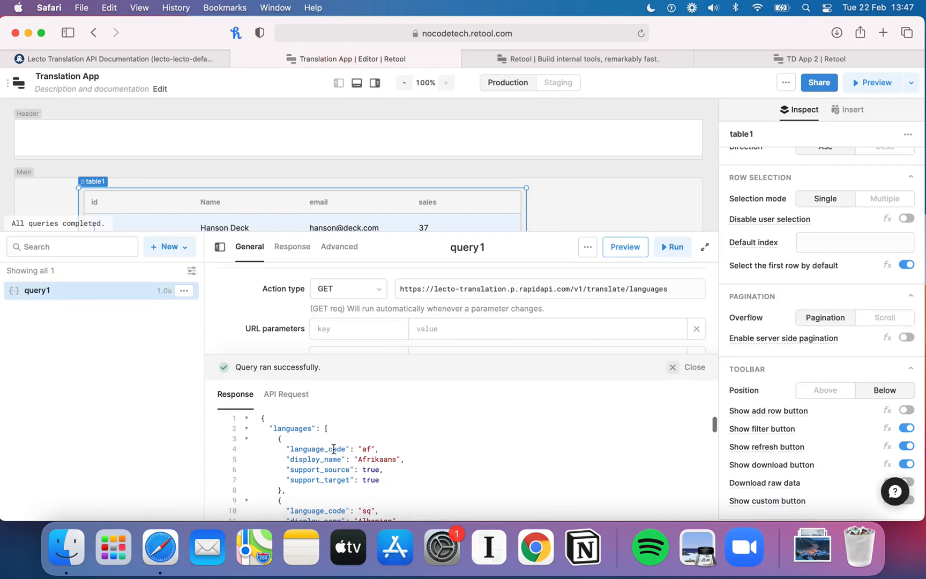
{"action": "left_click", "coordinate": [333, 424]}
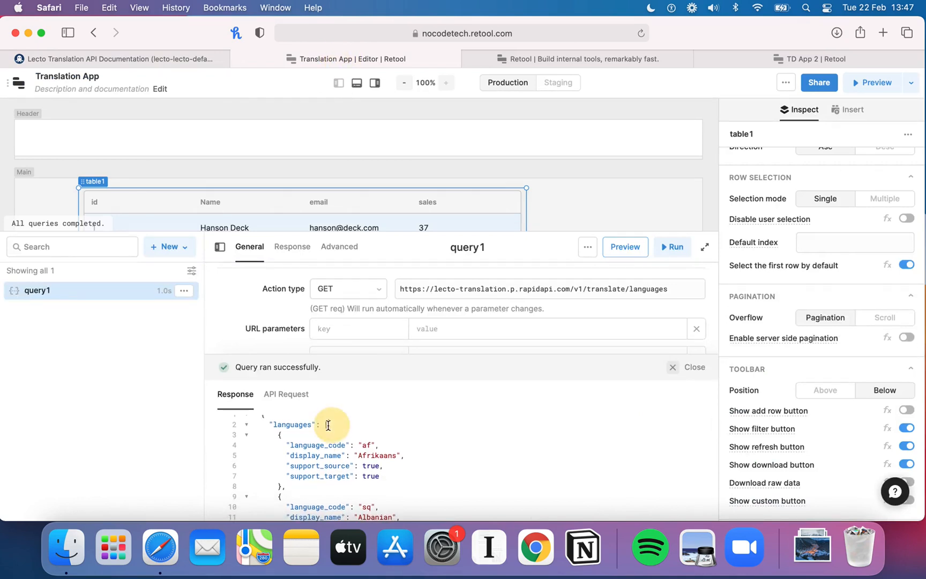
{"action": "scroll", "coordinate": [348, 453], "scroll_direction": "down", "scroll_amount": 5}
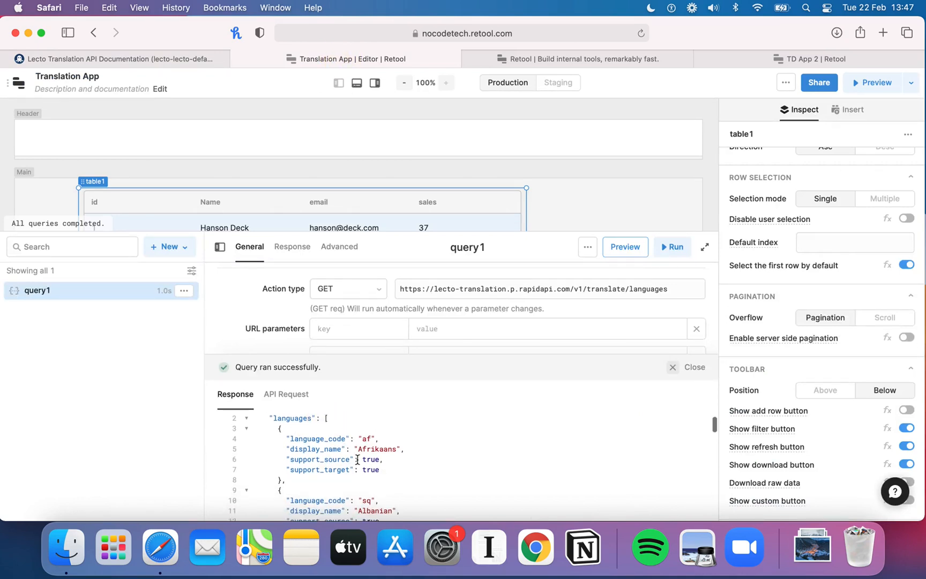
{"action": "scroll", "coordinate": [357, 460], "scroll_direction": "up", "scroll_amount": 5}
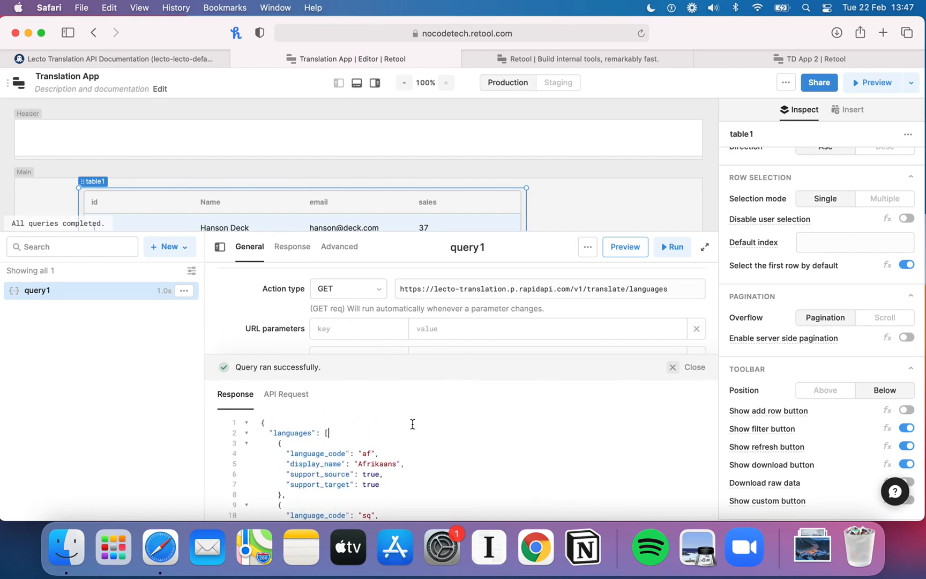
{"action": "scroll", "coordinate": [412, 423], "scroll_direction": "up", "scroll_amount": 1}
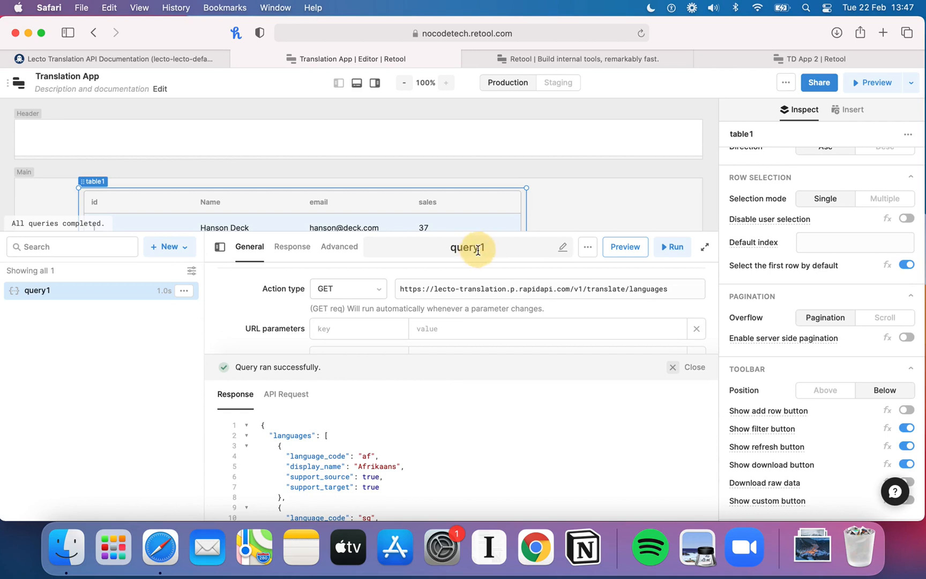
Step: Rename query1 to get_all_languages
{"action": "left_click", "coordinate": [497, 247]}
{"action": "type", "text": "get_all_languages"}
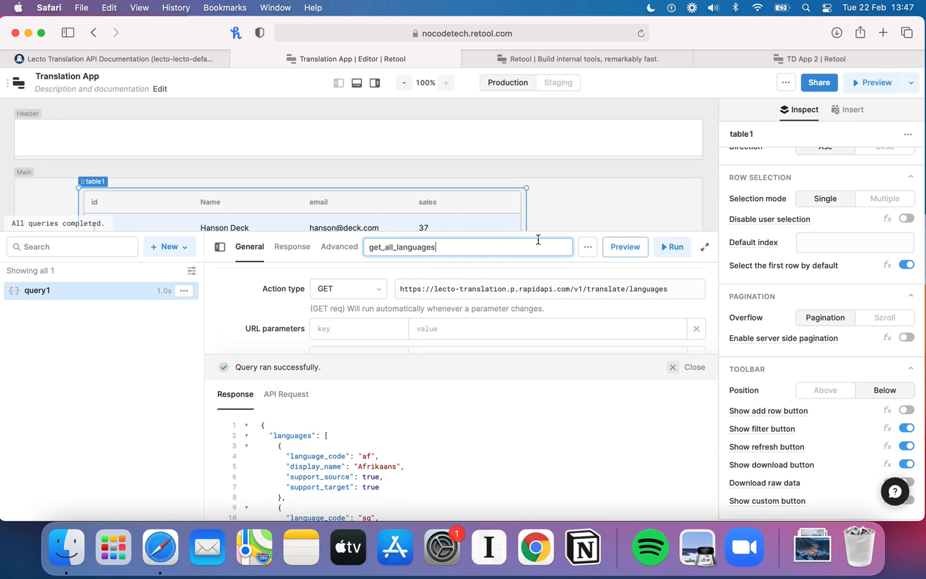
{"action": "left_click", "coordinate": [613, 249]}
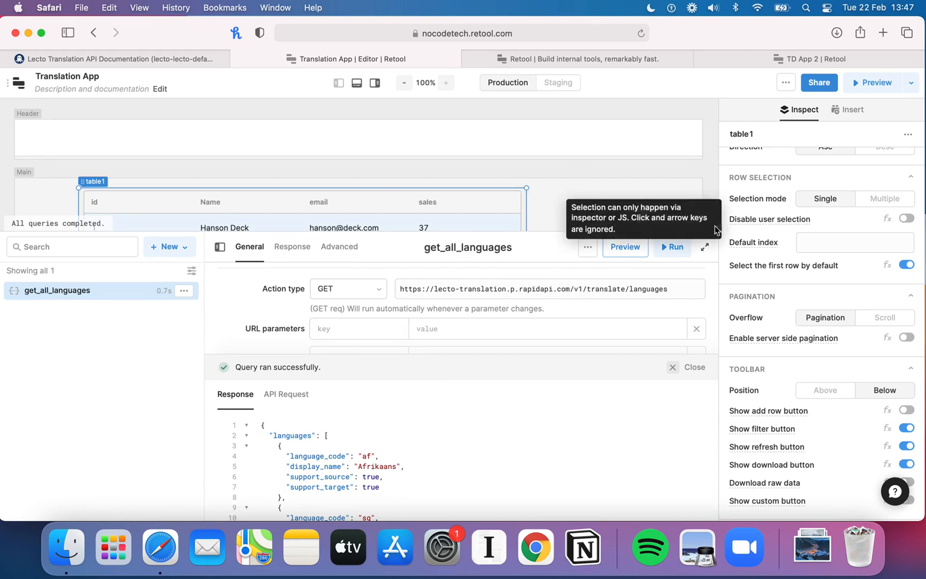
{"action": "left_click", "coordinate": [578, 295]}
{"action": "left_click_drag", "start_coordinate": [581, 300], "coordinate": [569, 347]}
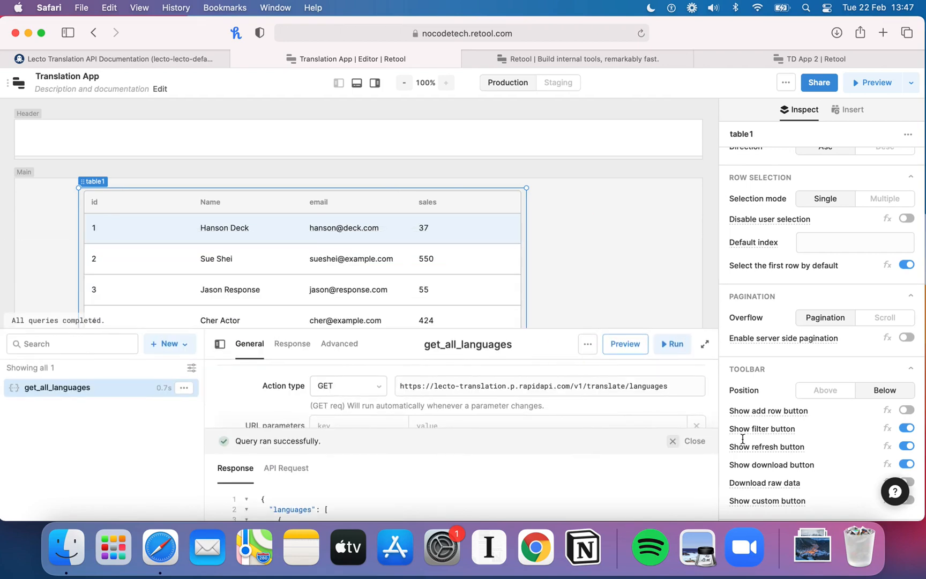
{"action": "left_click", "coordinate": [673, 441]}
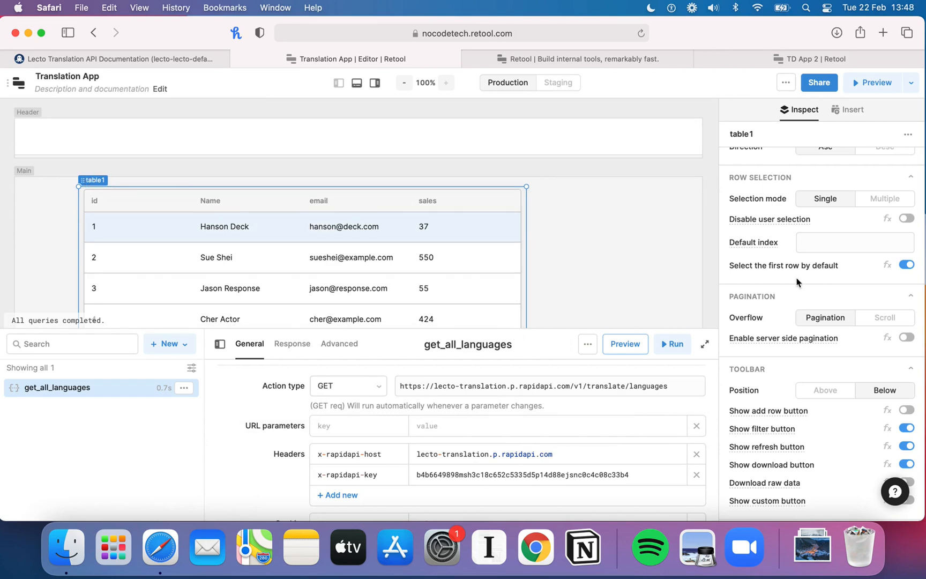
Step: Replace table1's sample data with an empty array []
{"action": "scroll", "coordinate": [811, 279], "scroll_direction": "up", "scroll_amount": 10}
{"action": "scroll", "coordinate": [811, 279], "scroll_direction": "up", "scroll_amount": 2}
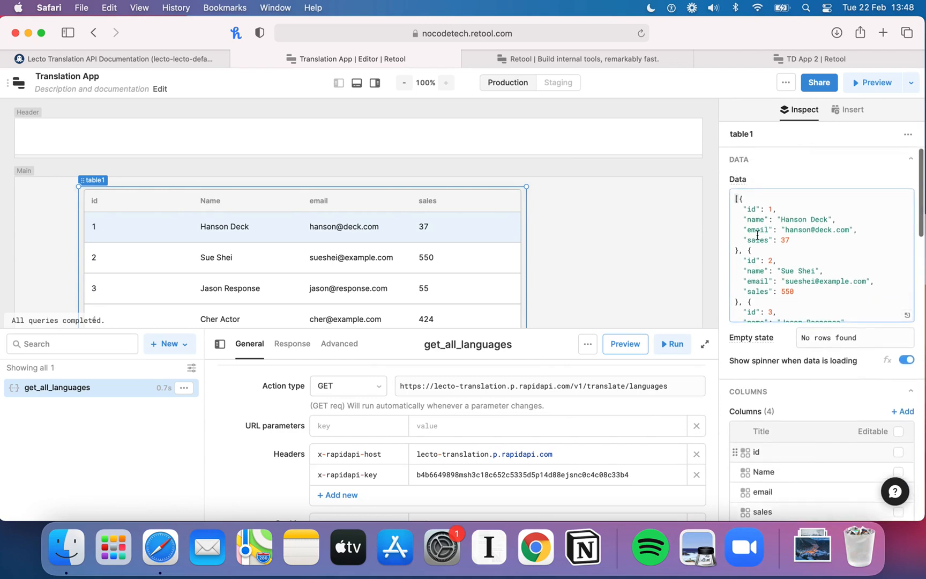
{"action": "left_click", "coordinate": [734, 200]}
{"action": "key", "text": "super+a"}
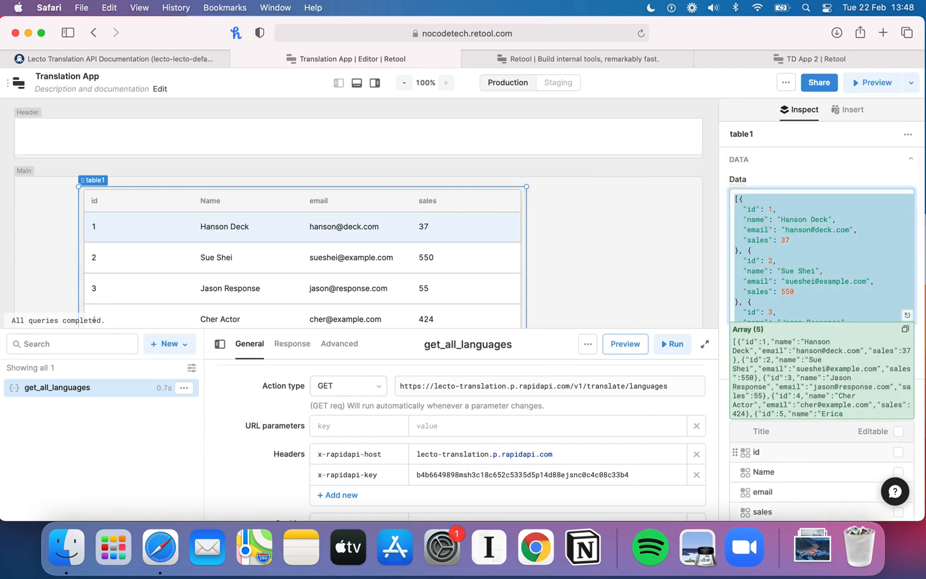
{"action": "type", "text": "[]"}
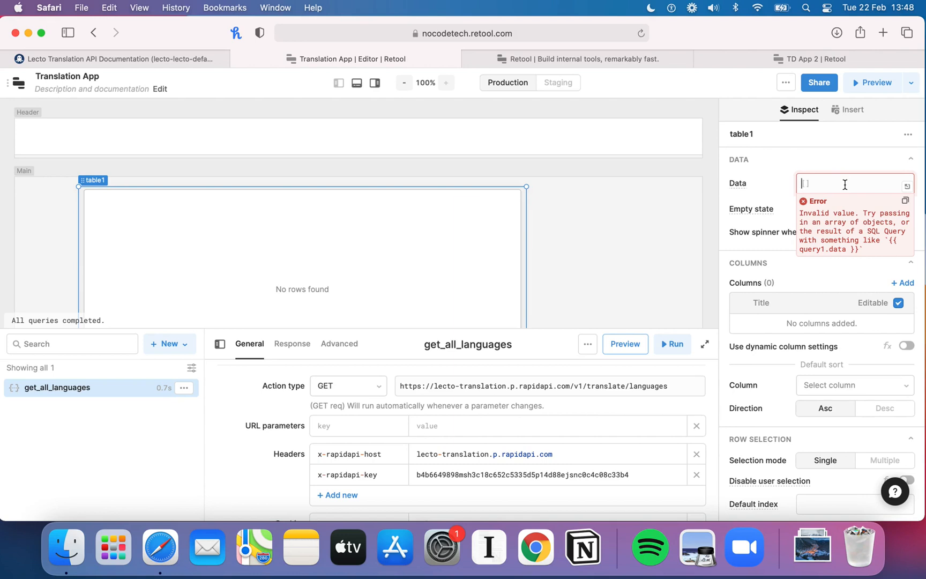
{"action": "type", "text": "{{"}
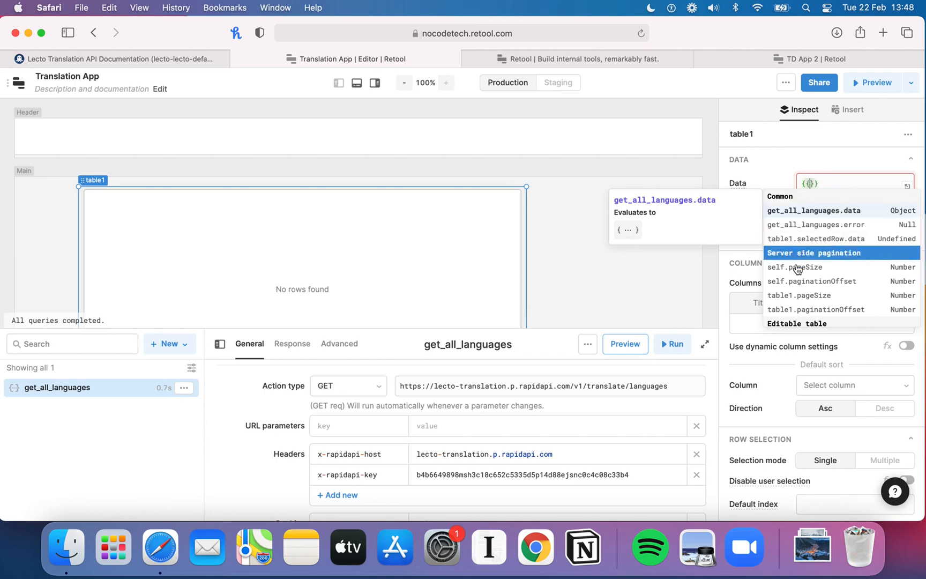
{"action": "scroll", "coordinate": [817, 267], "scroll_direction": "down", "scroll_amount": 5}
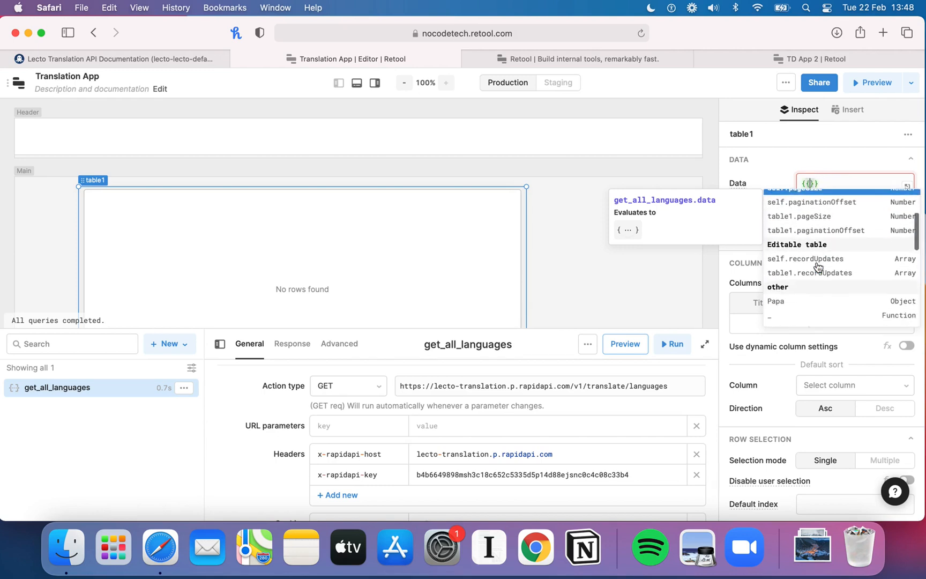
{"action": "scroll", "coordinate": [817, 266], "scroll_direction": "down", "scroll_amount": 6}
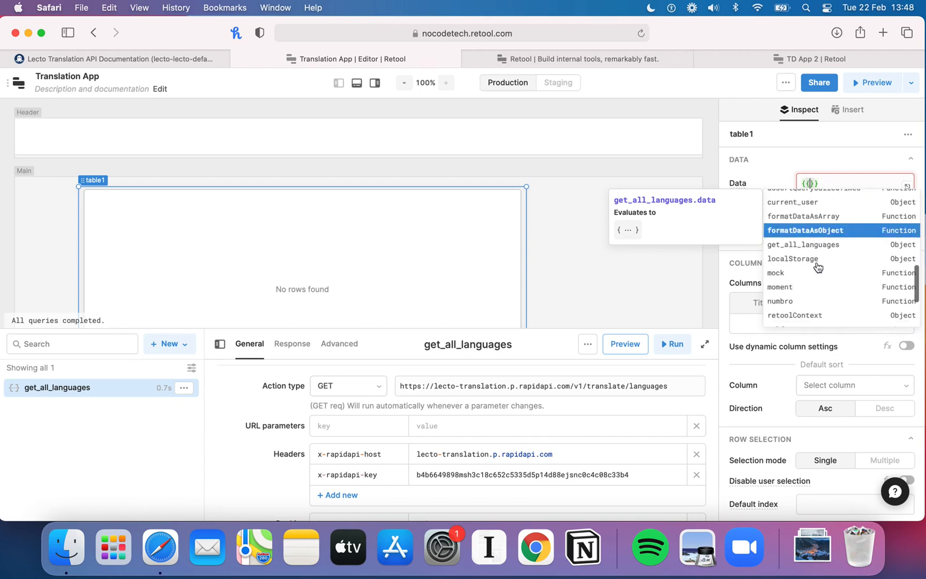
{"action": "scroll", "coordinate": [817, 266], "scroll_direction": "up", "scroll_amount": 5}
{"action": "scroll", "coordinate": [817, 267], "scroll_direction": "up", "scroll_amount": 4}
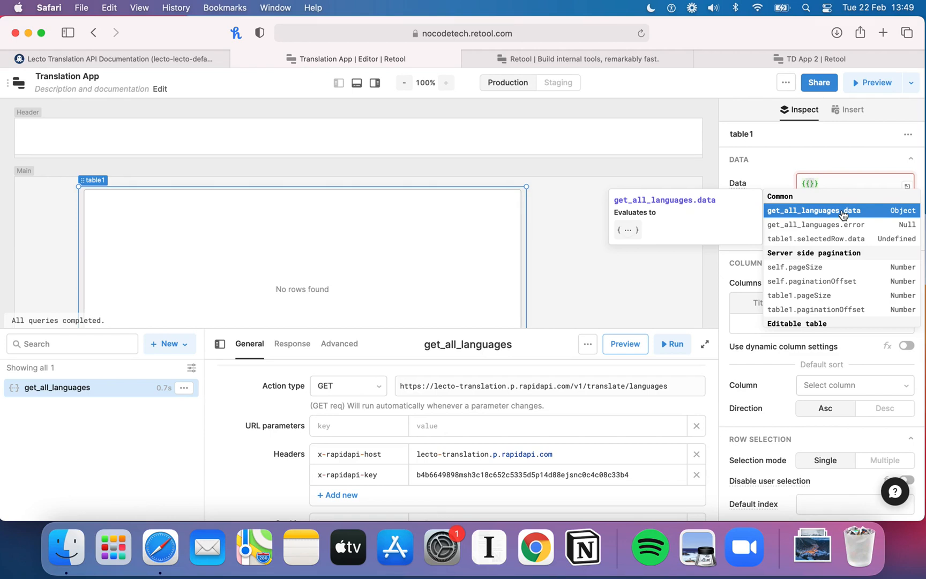
{"action": "key", "text": "BackSpace"}
{"action": "key", "text": "BackSpace"}
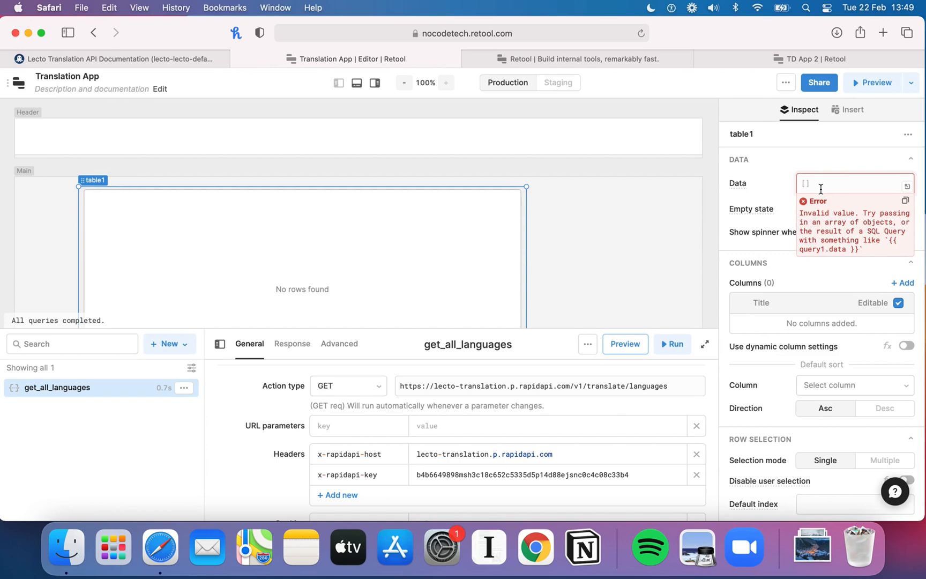
Step: Set table1's data to {{get_all_languages.data.languages}}
{"action": "type", "text": "{{"}
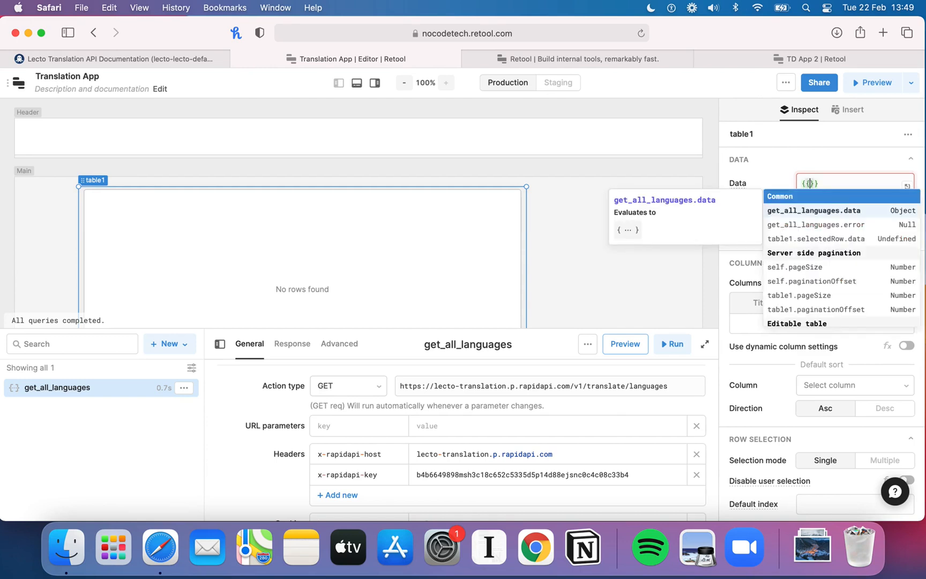
{"action": "left_click", "coordinate": [794, 214]}
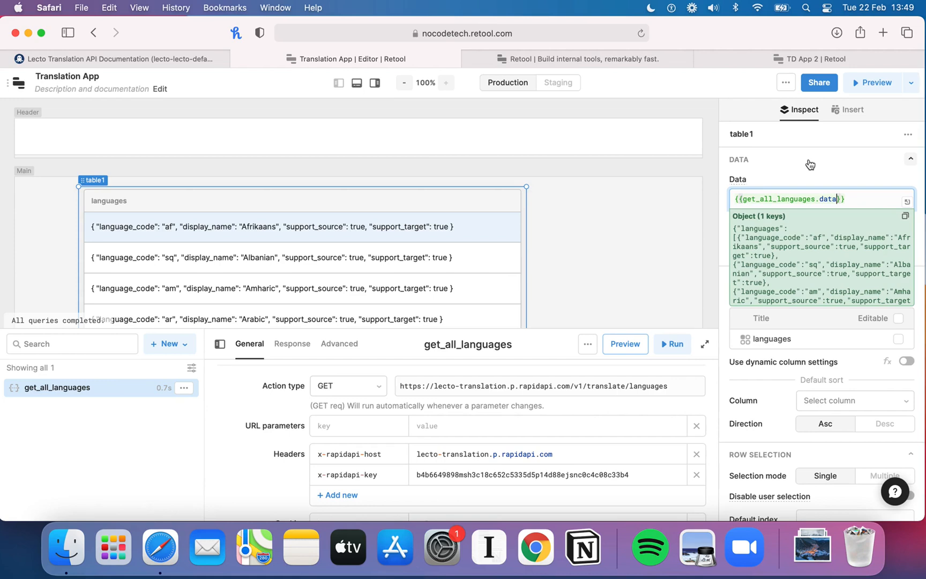
{"action": "type", "text": "."}
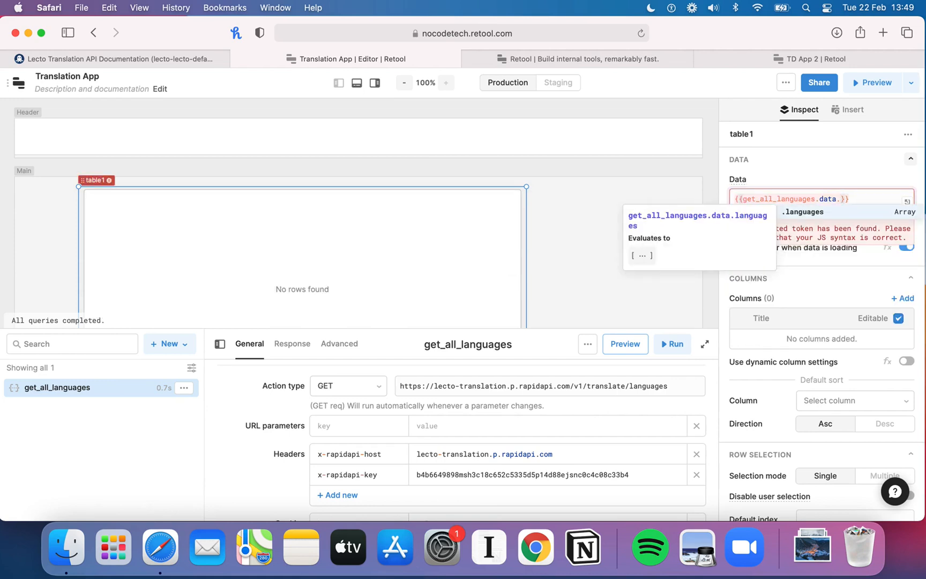
{"action": "left_click", "coordinate": [811, 213]}
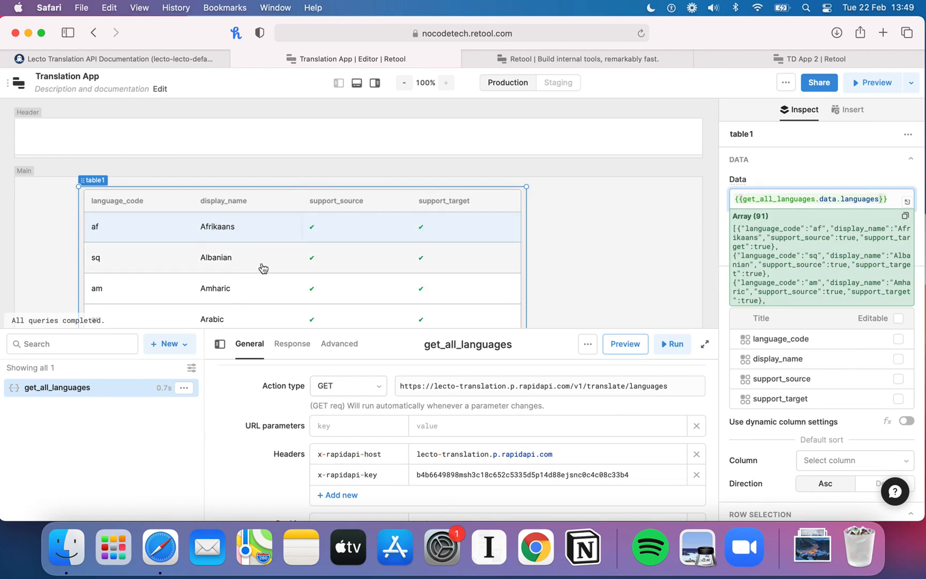
Step: Preview the app with the languages table
{"action": "scroll", "coordinate": [292, 242], "scroll_direction": "down", "scroll_amount": 3}
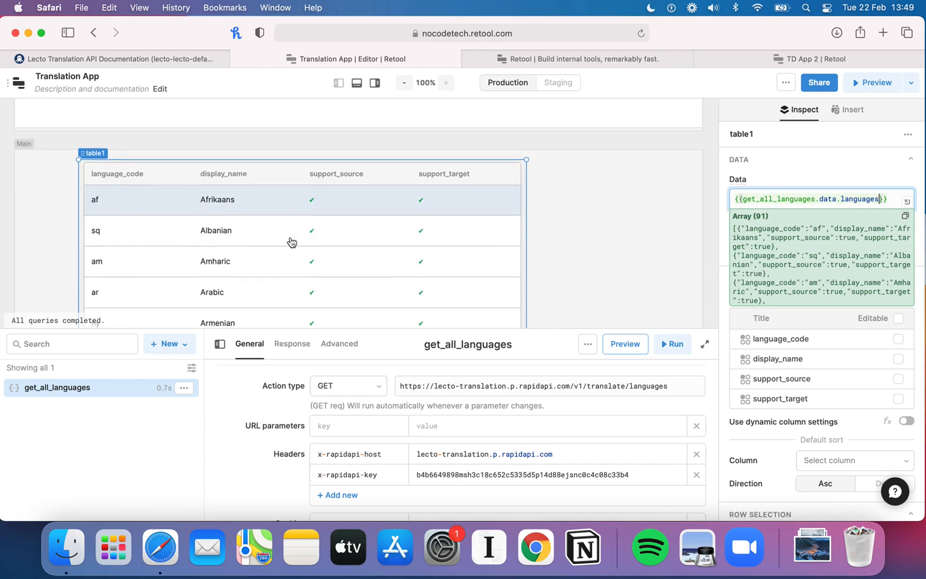
{"action": "scroll", "coordinate": [291, 242], "scroll_direction": "up", "scroll_amount": 2}
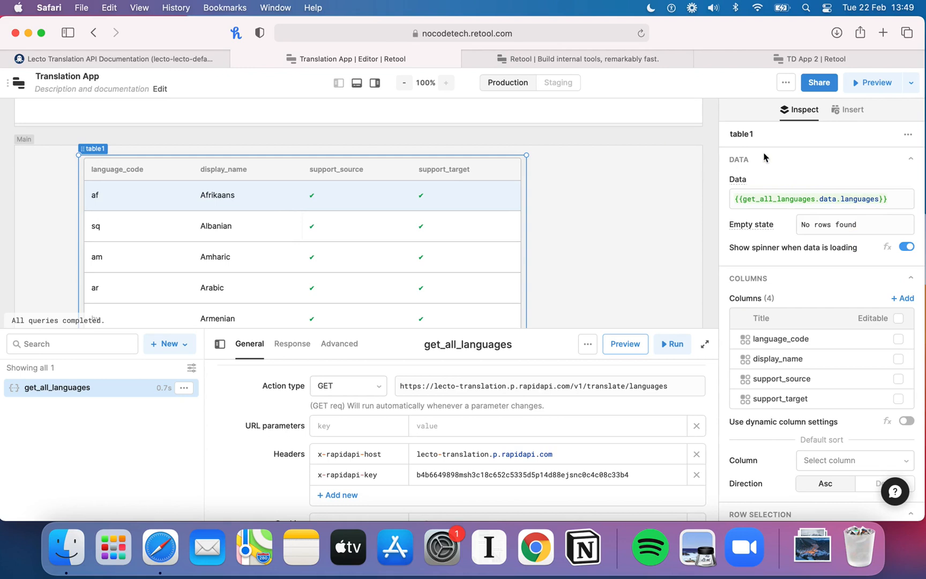
{"action": "left_click", "coordinate": [843, 113]}
{"action": "left_click", "coordinate": [871, 84]}
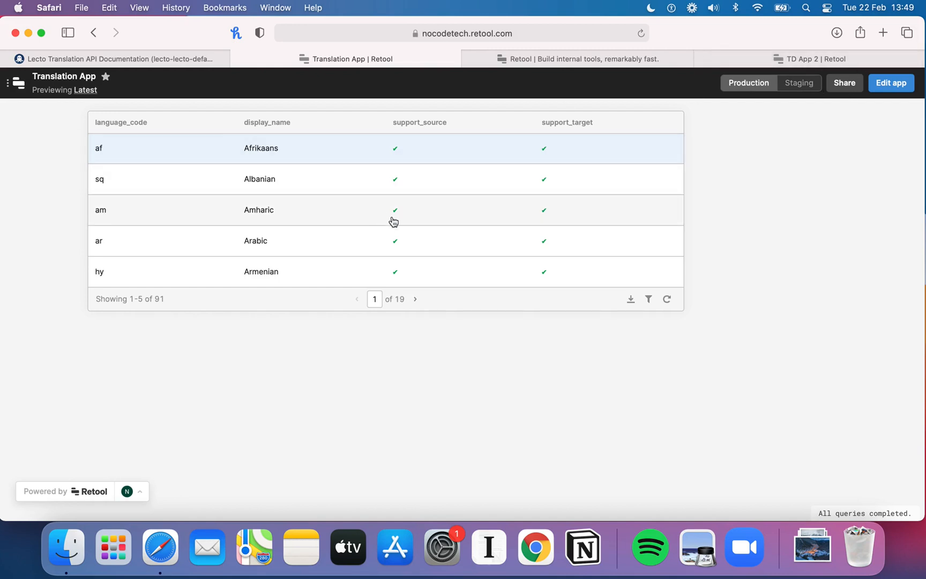
Step: Page forward and back through the languages table in the preview
{"action": "left_click", "coordinate": [416, 299]}
{"action": "left_click", "coordinate": [416, 299]}
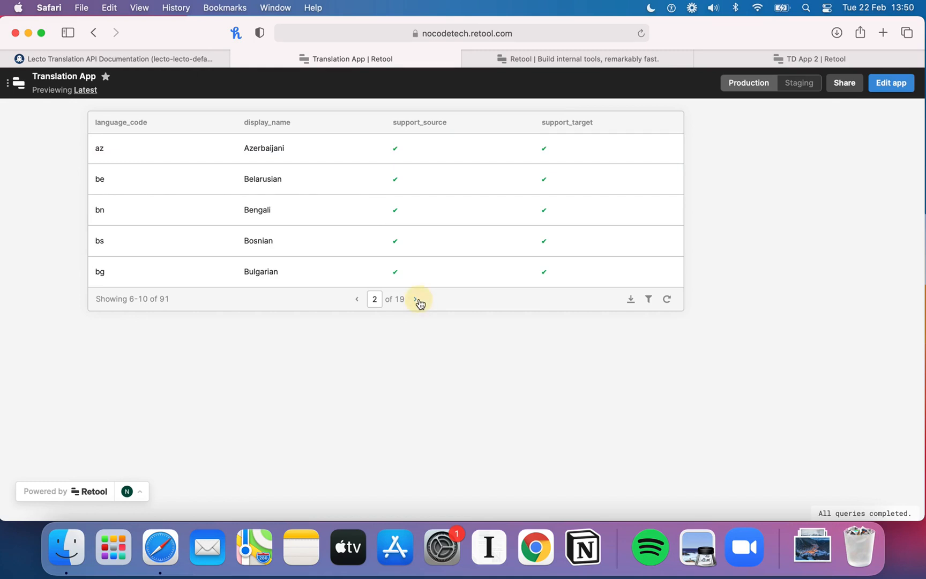
{"action": "left_click", "coordinate": [415, 299]}
{"action": "left_click", "coordinate": [416, 298]}
{"action": "left_click", "coordinate": [417, 299]}
{"action": "left_click", "coordinate": [417, 299]}
{"action": "left_click", "coordinate": [418, 299]}
{"action": "left_click", "coordinate": [417, 299]}
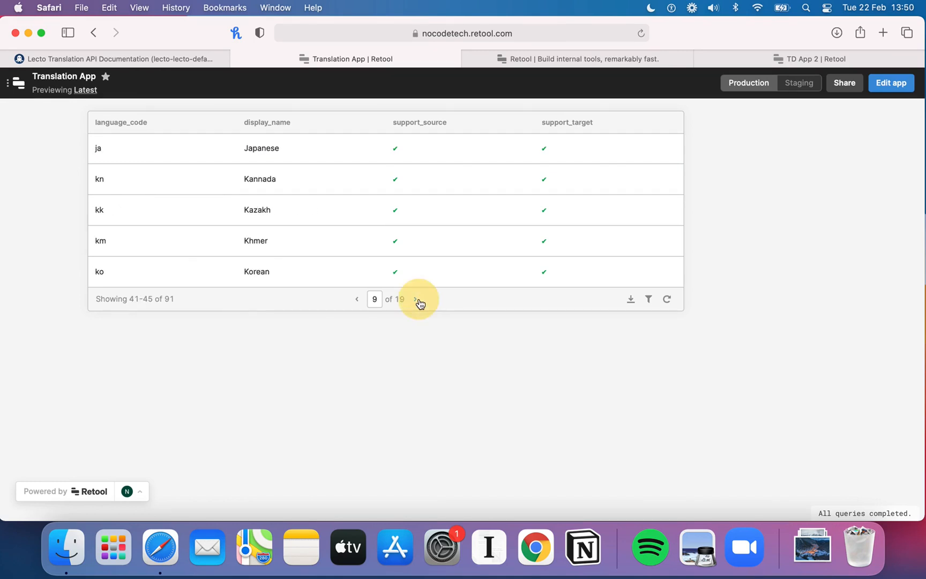
{"action": "left_click", "coordinate": [353, 299]}
{"action": "left_click", "coordinate": [354, 299]}
{"action": "left_click", "coordinate": [353, 299]}
{"action": "left_click", "coordinate": [353, 300]}
{"action": "left_click", "coordinate": [353, 300]}
{"action": "left_click", "coordinate": [353, 300]}
{"action": "left_click", "coordinate": [353, 300]}
{"action": "left_click", "coordinate": [353, 300]}
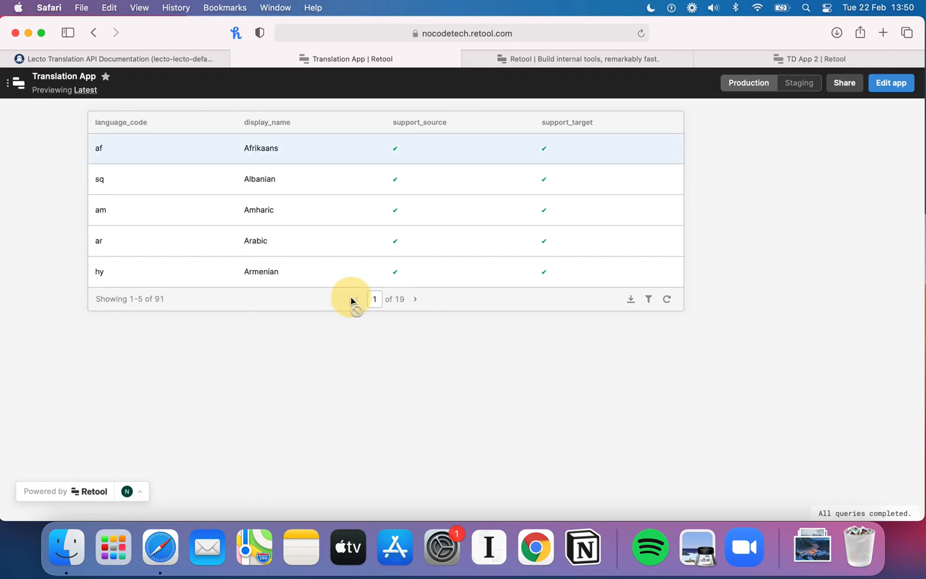
{"action": "left_click", "coordinate": [414, 299]}
{"action": "left_click", "coordinate": [356, 299]}
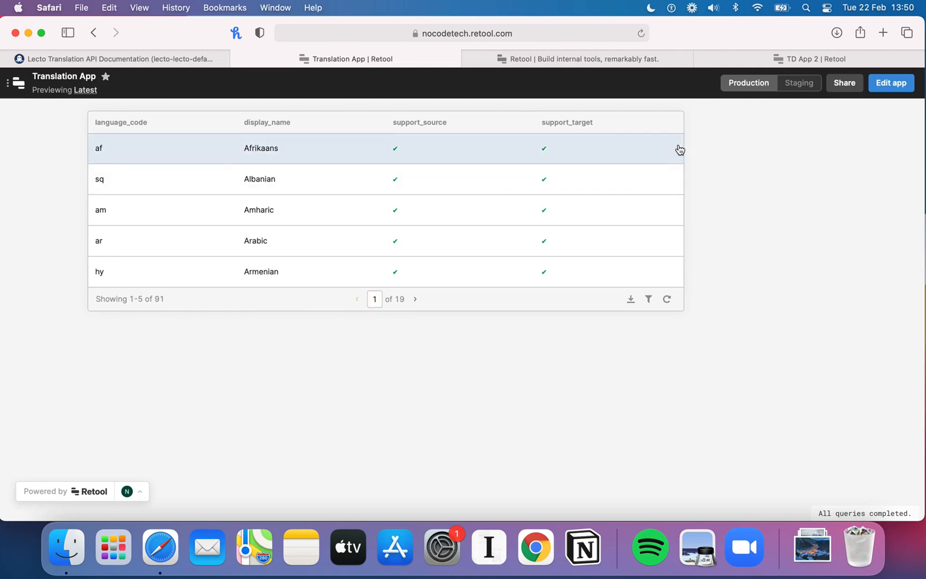
Step: Return to the editor and rename table1's language_code column title to Language Code
{"action": "left_click", "coordinate": [891, 83]}
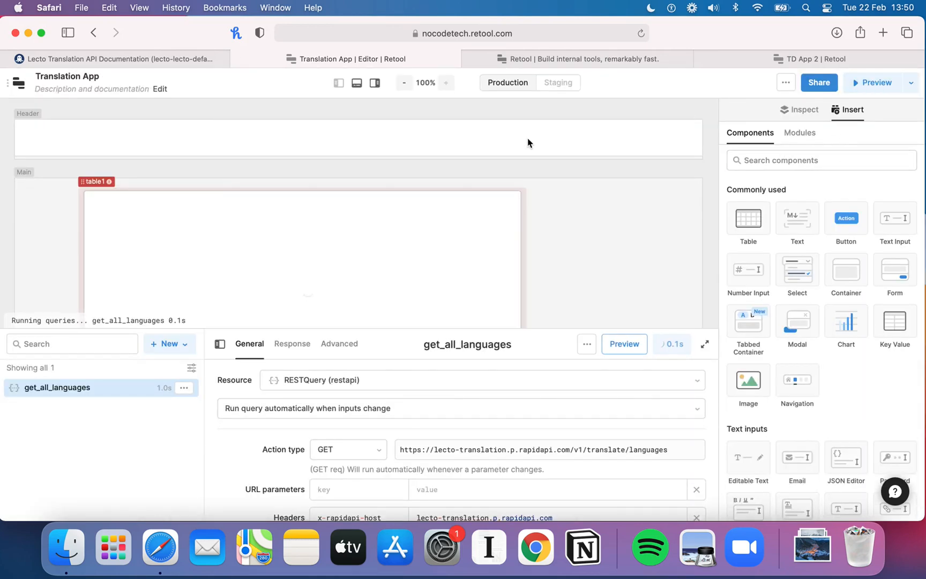
{"action": "left_click", "coordinate": [86, 182]}
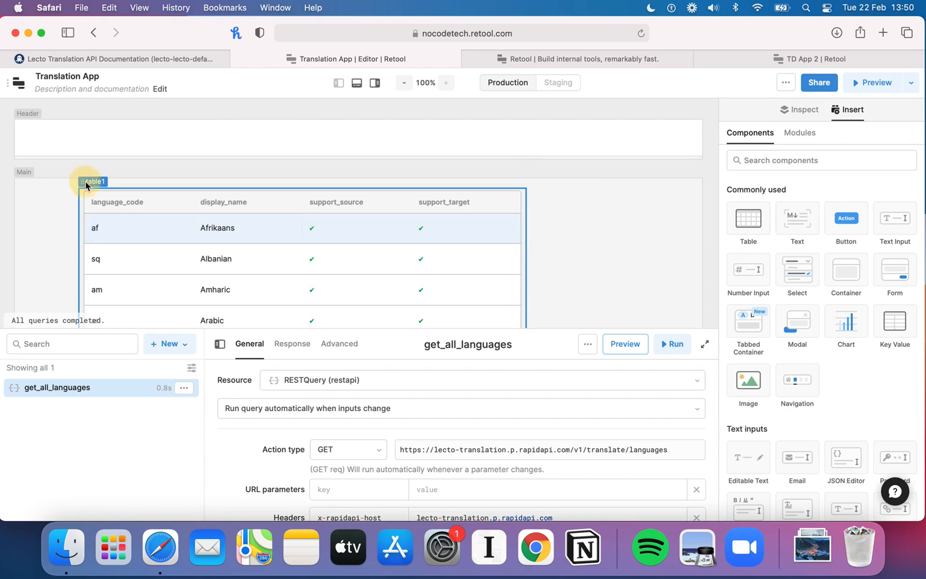
{"action": "left_click", "coordinate": [803, 111]}
{"action": "scroll", "coordinate": [781, 309], "scroll_direction": "down", "scroll_amount": 3}
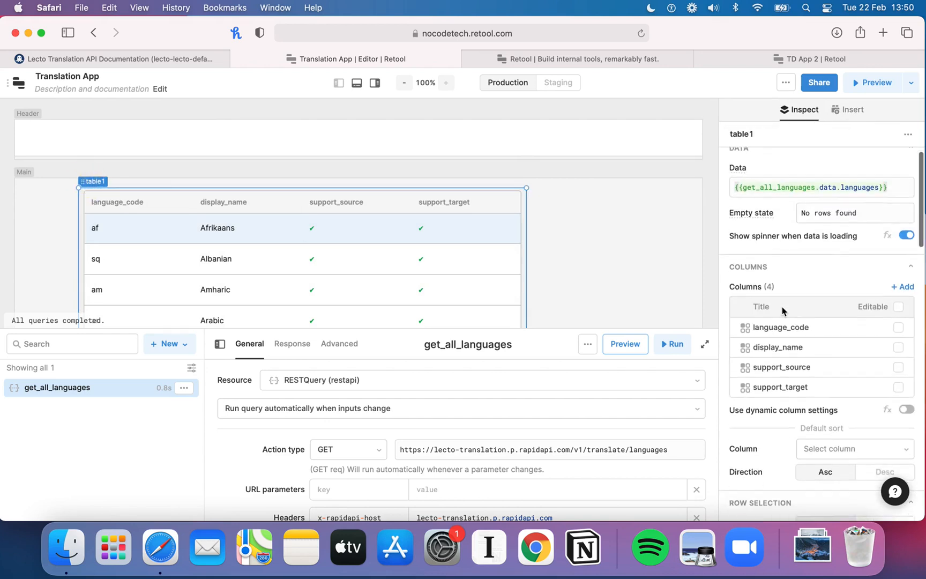
{"action": "scroll", "coordinate": [782, 309], "scroll_direction": "up", "scroll_amount": 1}
{"action": "scroll", "coordinate": [782, 310], "scroll_direction": "down", "scroll_amount": 3}
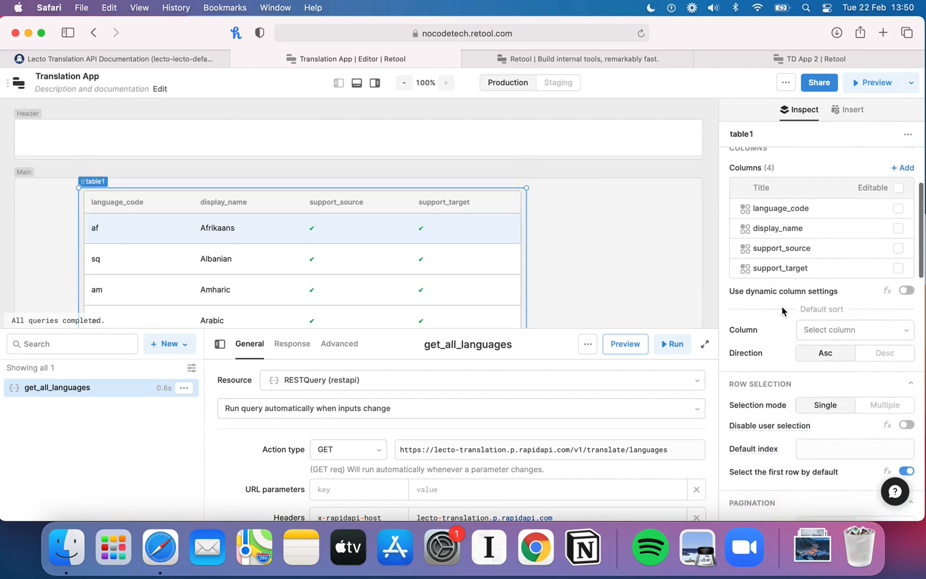
{"action": "scroll", "coordinate": [782, 309], "scroll_direction": "up", "scroll_amount": 2}
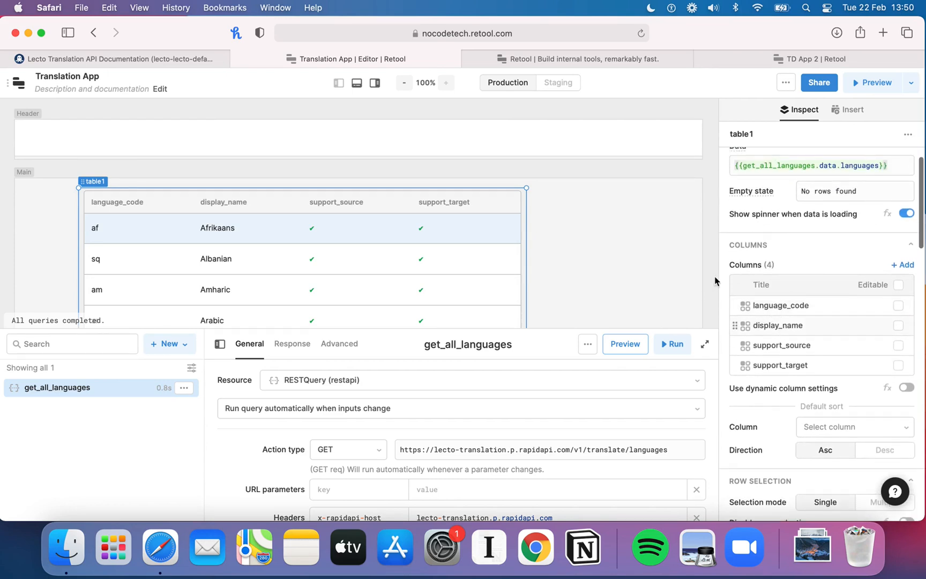
{"action": "left_click", "coordinate": [796, 304]}
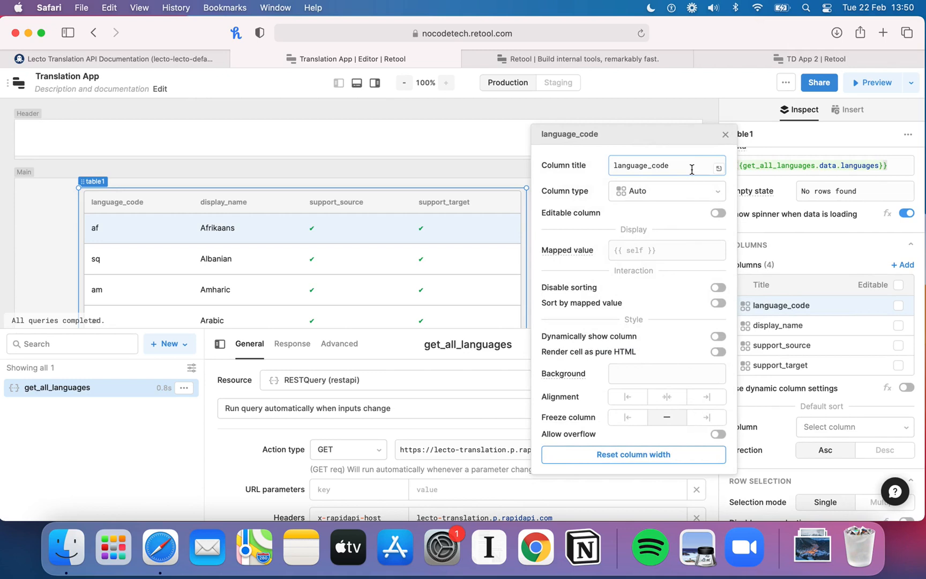
{"action": "left_click_drag", "start_coordinate": [691, 167], "coordinate": [597, 166]}
{"action": "type", "text": "L"}
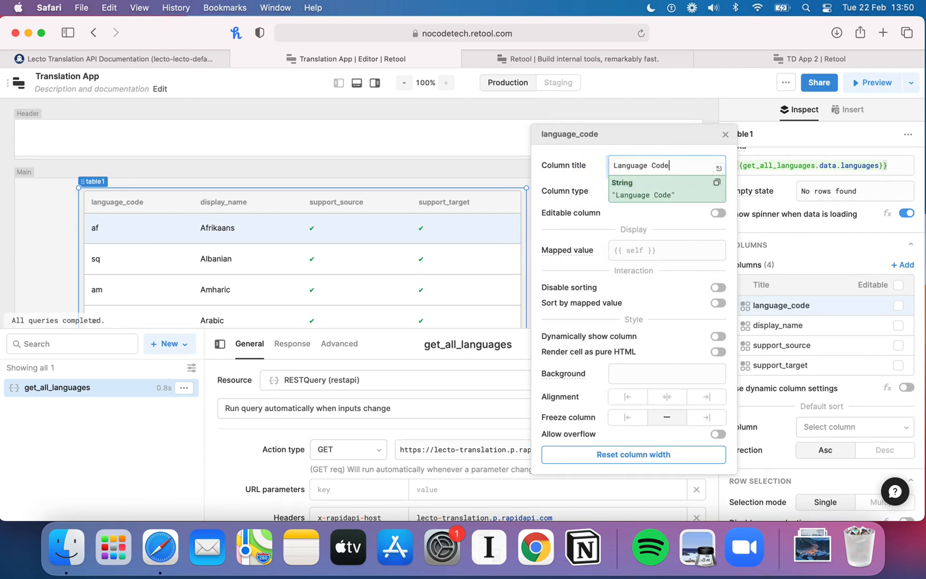
{"action": "left_click", "coordinate": [725, 134]}
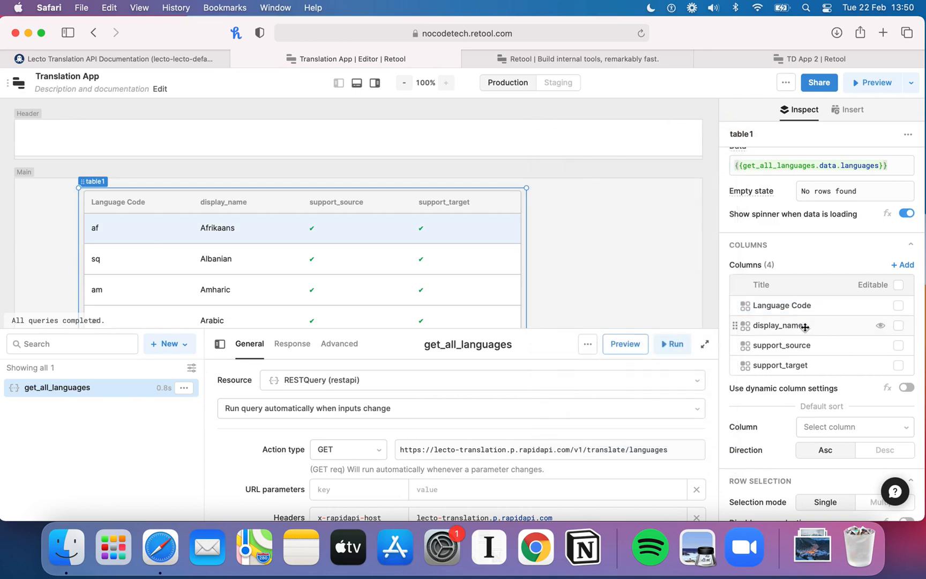
Step: Rename the display_name column title to Language Name
{"action": "left_click", "coordinate": [812, 325]}
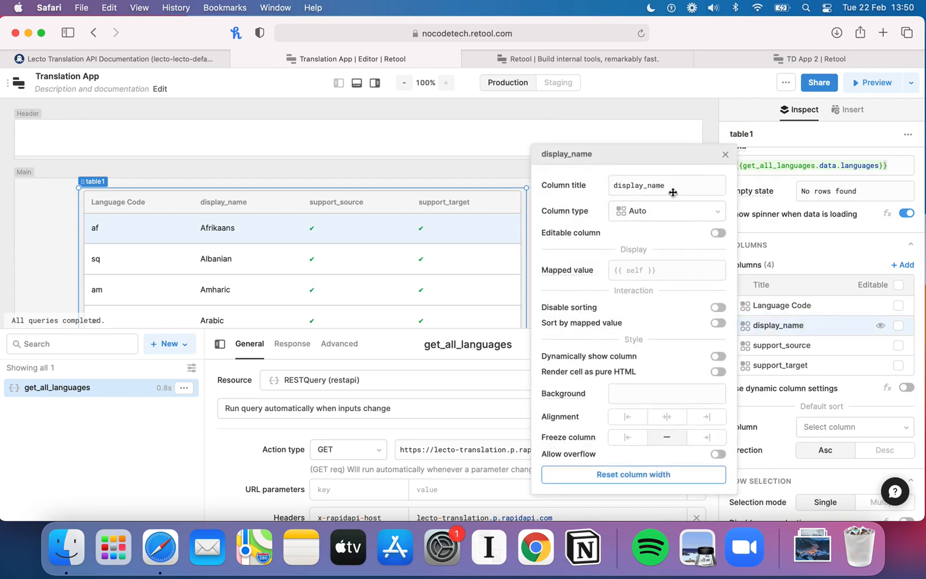
{"action": "left_click", "coordinate": [672, 191]}
{"action": "double_click", "coordinate": [667, 186]}
{"action": "type", "text": "Language Name"}
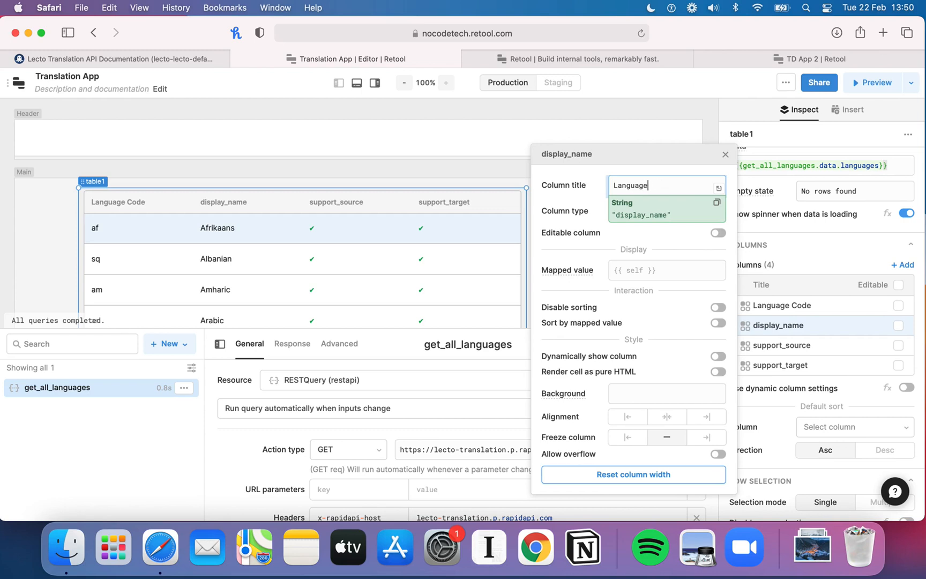
{"action": "left_click", "coordinate": [725, 154]}
Step: Hide the support_source and support_target columns in table1
{"action": "scroll", "coordinate": [792, 294], "scroll_direction": "down", "scroll_amount": 2}
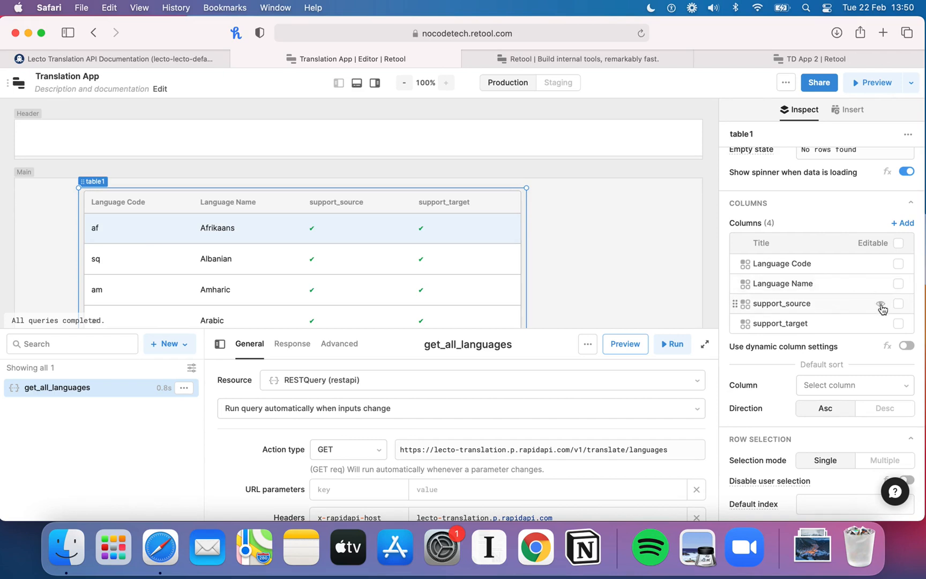
{"action": "left_click", "coordinate": [880, 304]}
{"action": "left_click", "coordinate": [881, 324]}
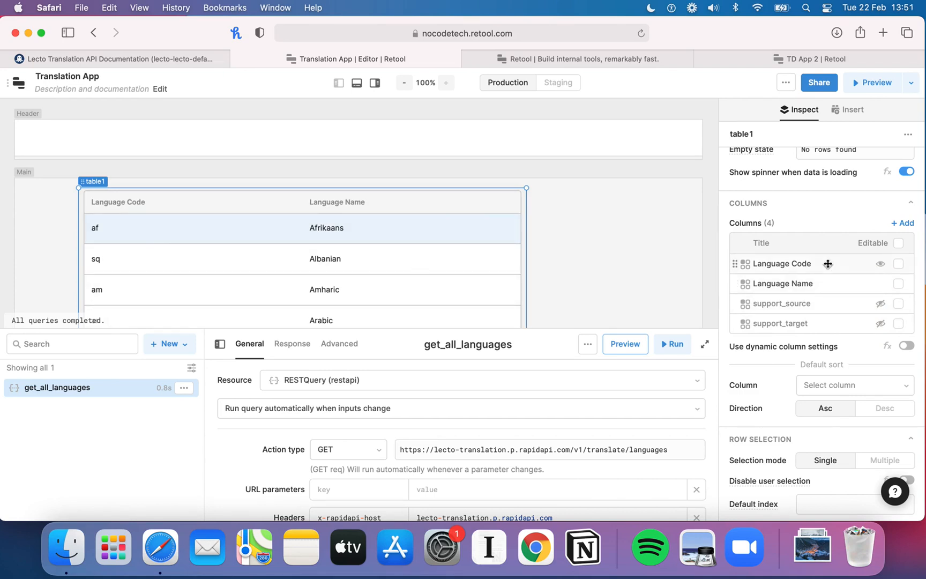
Step: Set table1's pagination overflow to Scroll
{"action": "scroll", "coordinate": [827, 265], "scroll_direction": "down", "scroll_amount": 10}
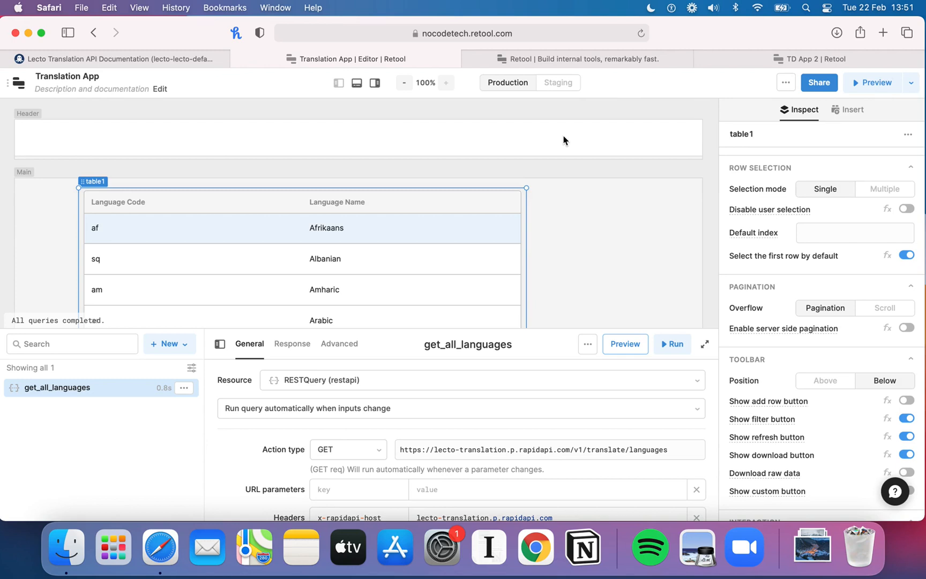
{"action": "left_click", "coordinate": [884, 309]}
Step: Preview the app, scroll through the languages table and its filter option, then return to editing
{"action": "left_click", "coordinate": [863, 82]}
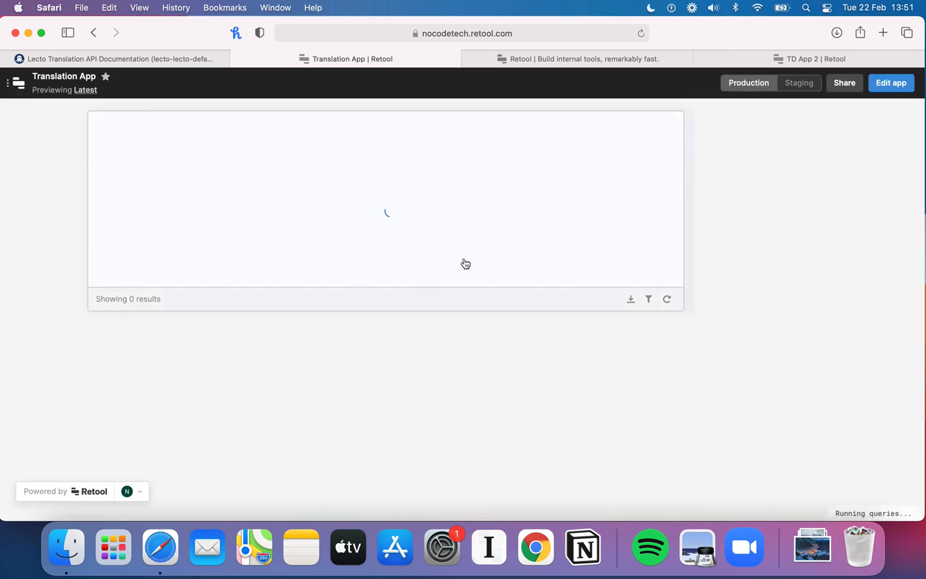
{"action": "scroll", "coordinate": [464, 230], "scroll_direction": "down", "scroll_amount": 20}
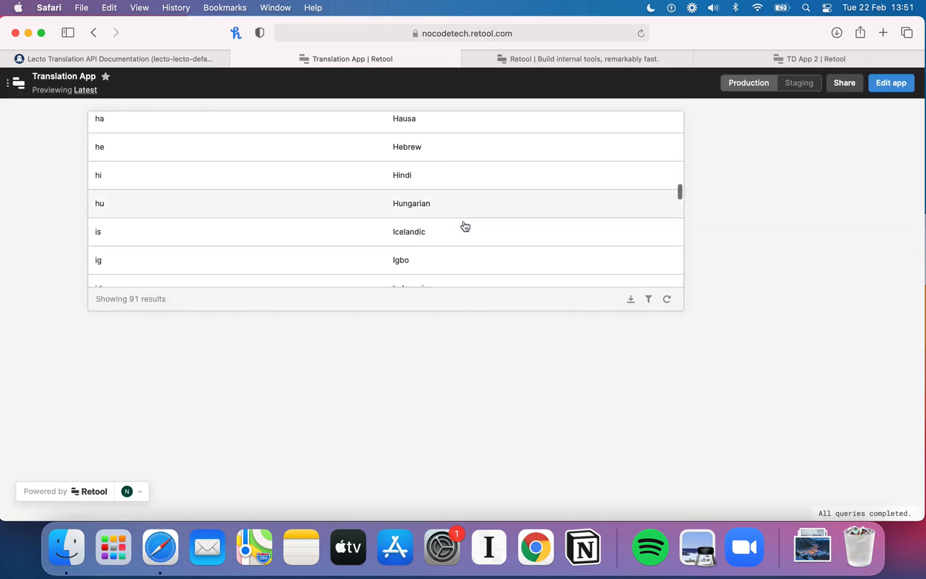
{"action": "scroll", "coordinate": [463, 226], "scroll_direction": "down", "scroll_amount": 15}
{"action": "scroll", "coordinate": [464, 227], "scroll_direction": "up", "scroll_amount": 20}
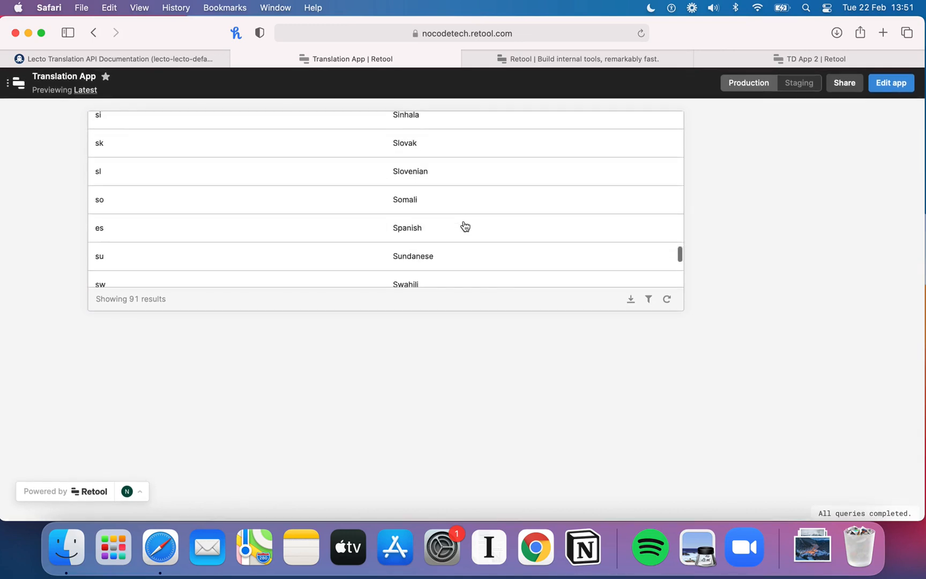
{"action": "left_click", "coordinate": [648, 298]}
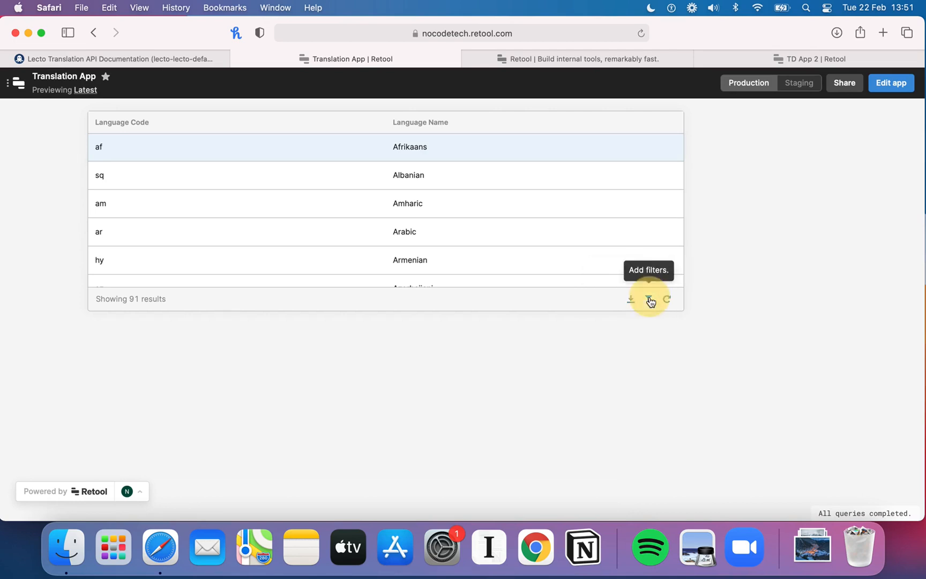
{"action": "left_click", "coordinate": [642, 332]}
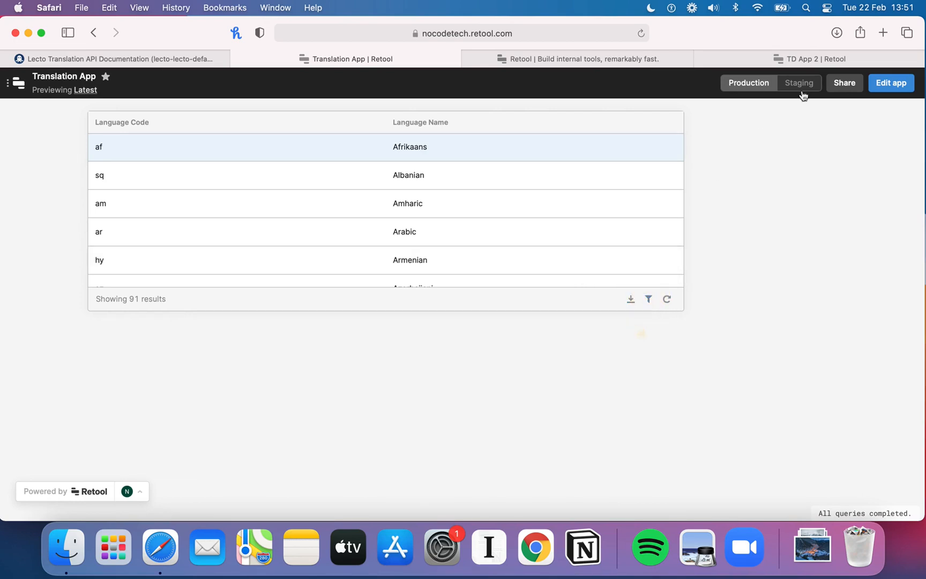
{"action": "left_click", "coordinate": [884, 82]}
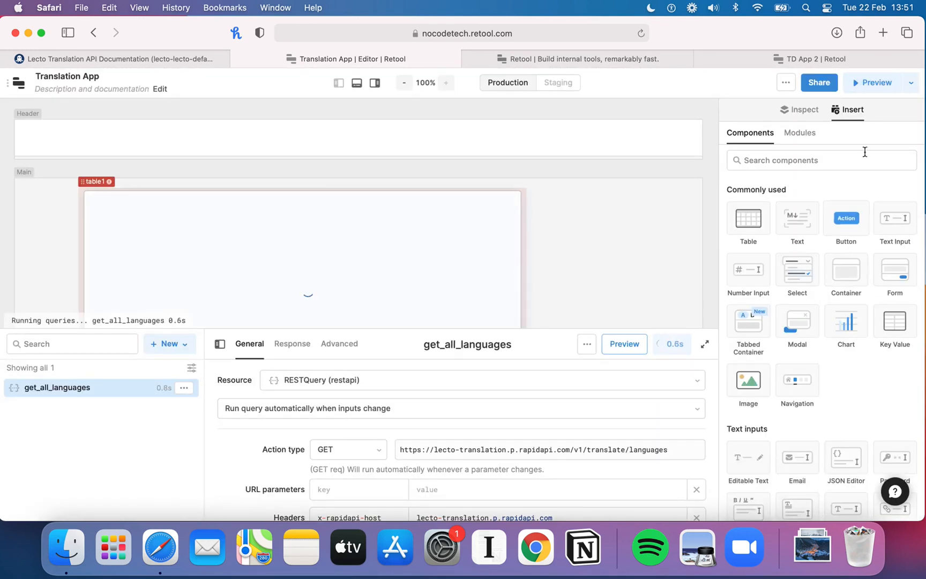
Step: Turn table1's download button off and back on
{"action": "left_click", "coordinate": [799, 110]}
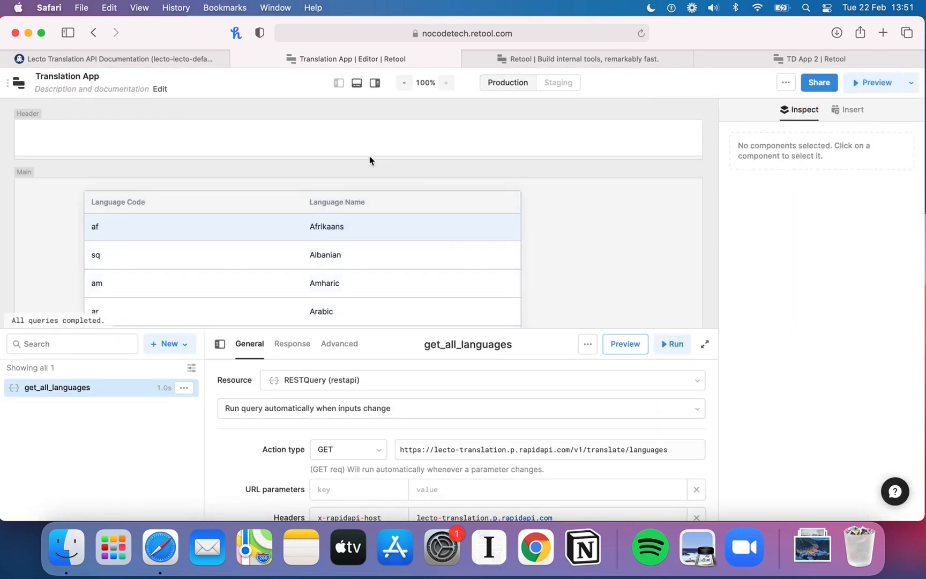
{"action": "left_click", "coordinate": [91, 182]}
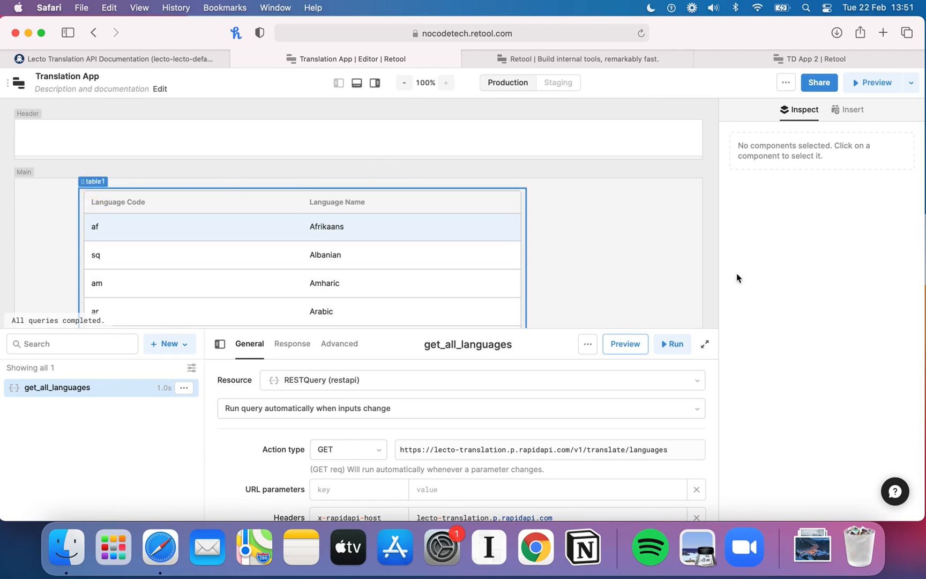
{"action": "scroll", "coordinate": [807, 372], "scroll_direction": "down", "scroll_amount": 5}
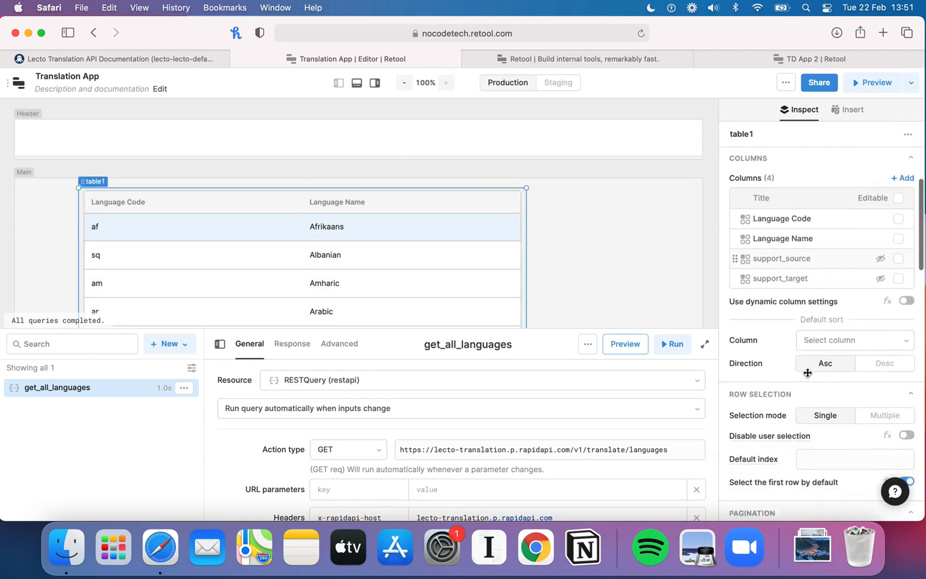
{"action": "scroll", "coordinate": [807, 373], "scroll_direction": "down", "scroll_amount": 5}
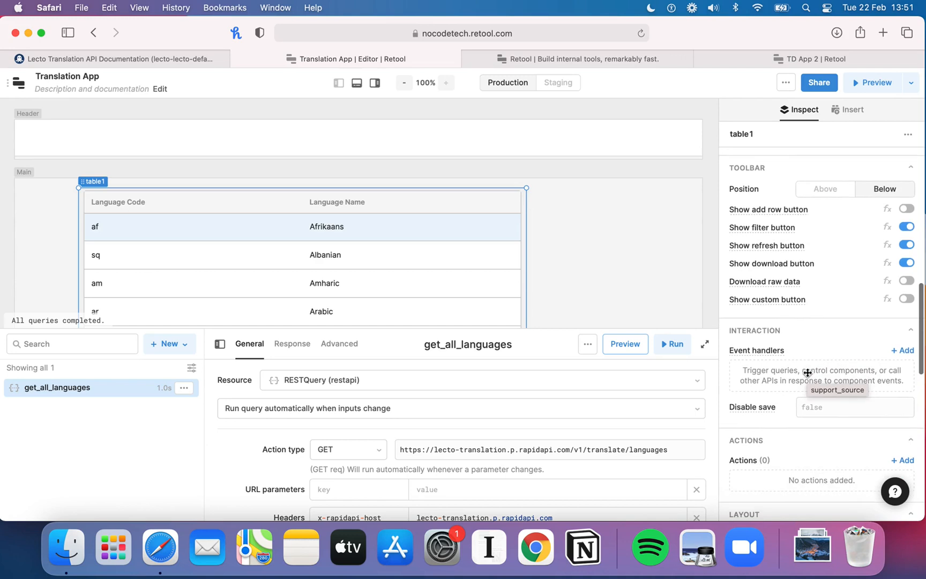
{"action": "left_click", "coordinate": [907, 268]}
{"action": "scroll", "coordinate": [568, 279], "scroll_direction": "down", "scroll_amount": 5}
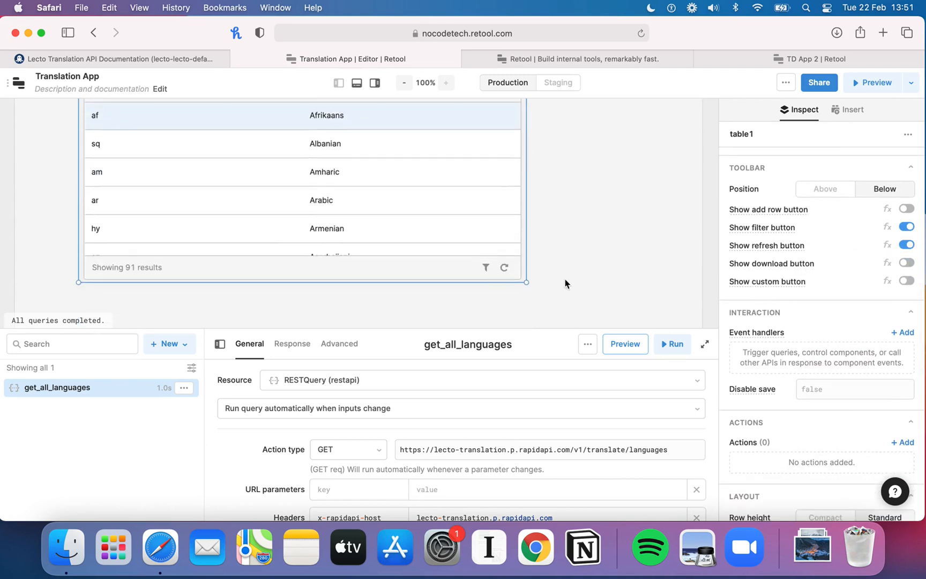
{"action": "scroll", "coordinate": [569, 169], "scroll_direction": "up", "scroll_amount": 4}
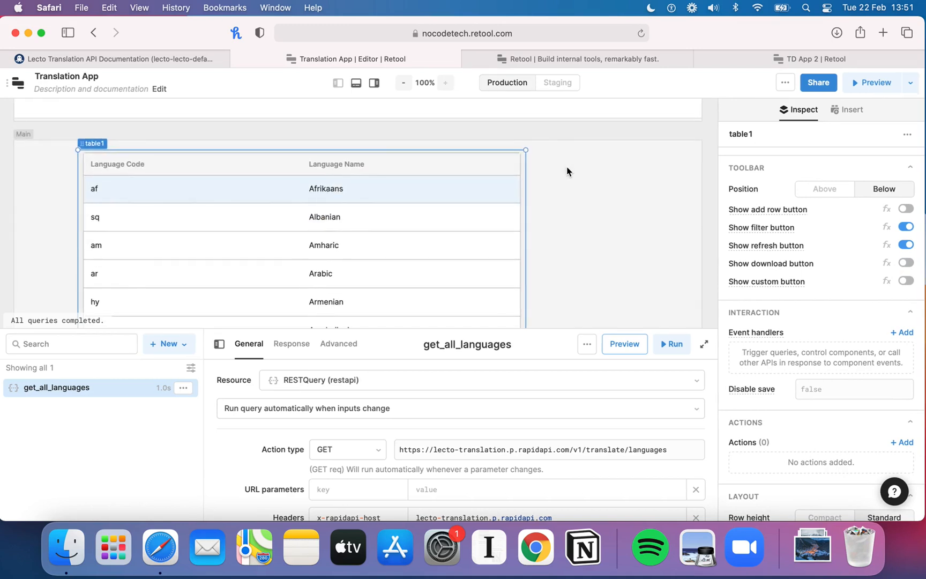
{"action": "left_click", "coordinate": [906, 264]}
{"action": "left_click", "coordinate": [562, 207]}
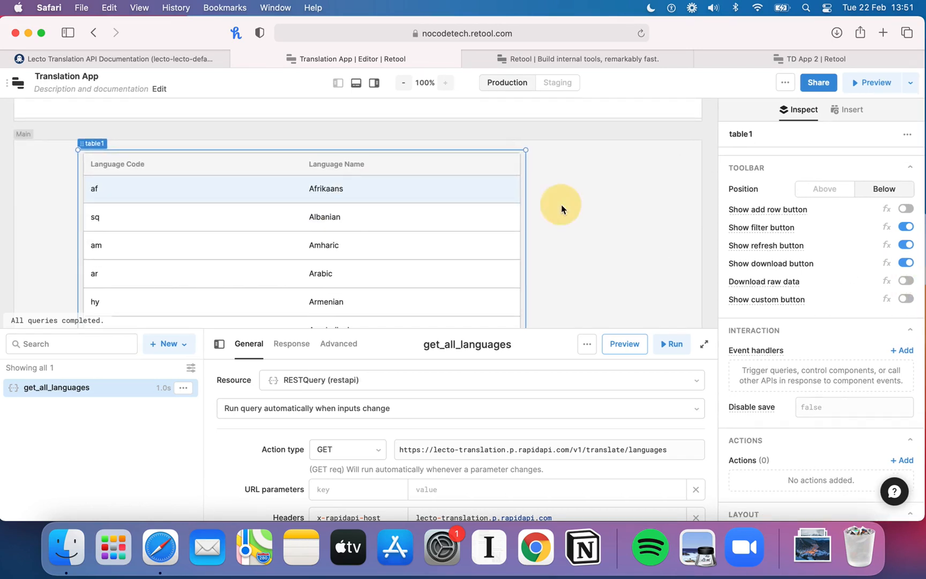
Step: Add a Text Input component to the header area
{"action": "scroll", "coordinate": [561, 209], "scroll_direction": "up", "scroll_amount": 1}
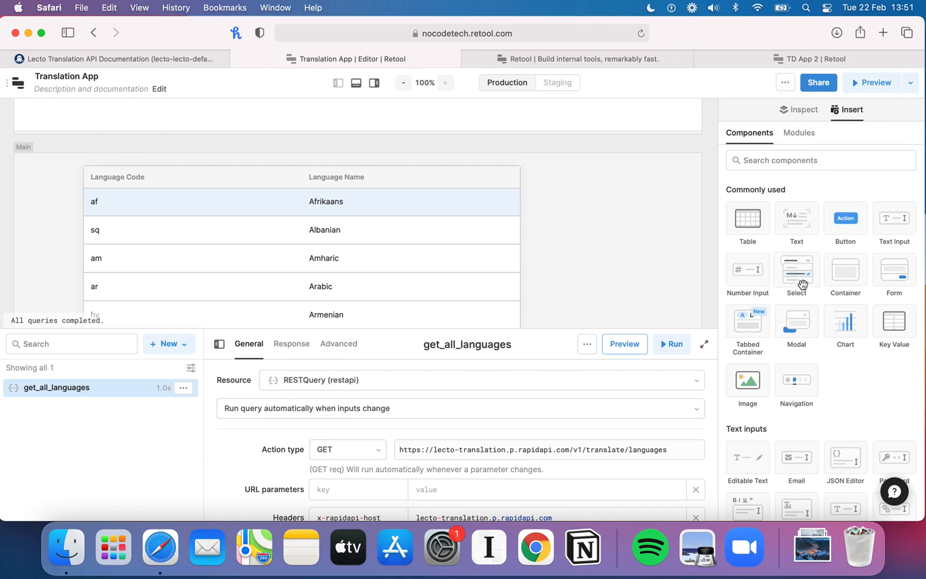
{"action": "scroll", "coordinate": [575, 232], "scroll_direction": "up", "scroll_amount": 2}
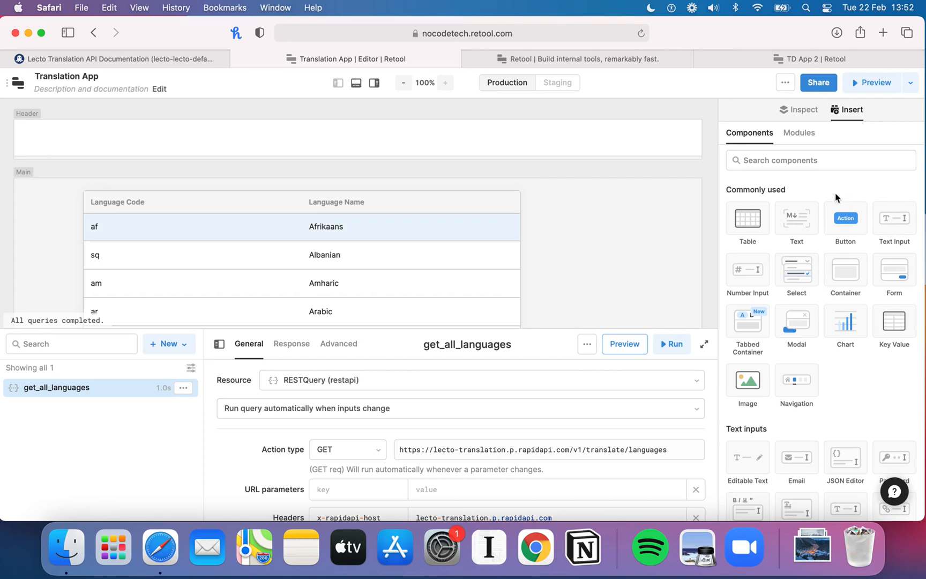
{"action": "left_click", "coordinate": [892, 219]}
{"action": "left_click_drag", "start_coordinate": [752, 203], "coordinate": [109, 134]}
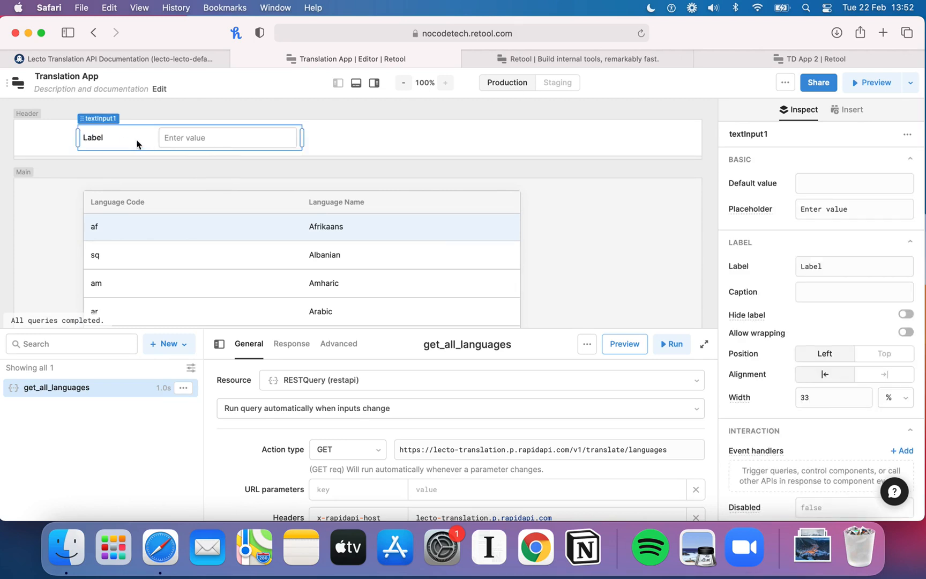
{"action": "left_click", "coordinate": [814, 271]}
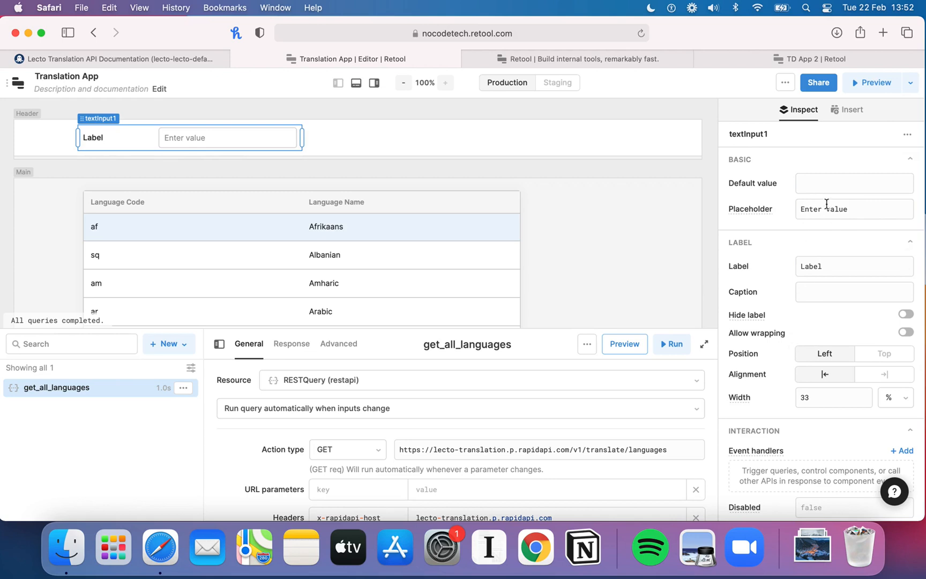
Step: Rename the text input component to text_to_translate
{"action": "left_click", "coordinate": [761, 139]}
{"action": "type", "text": "text_to_transla"}
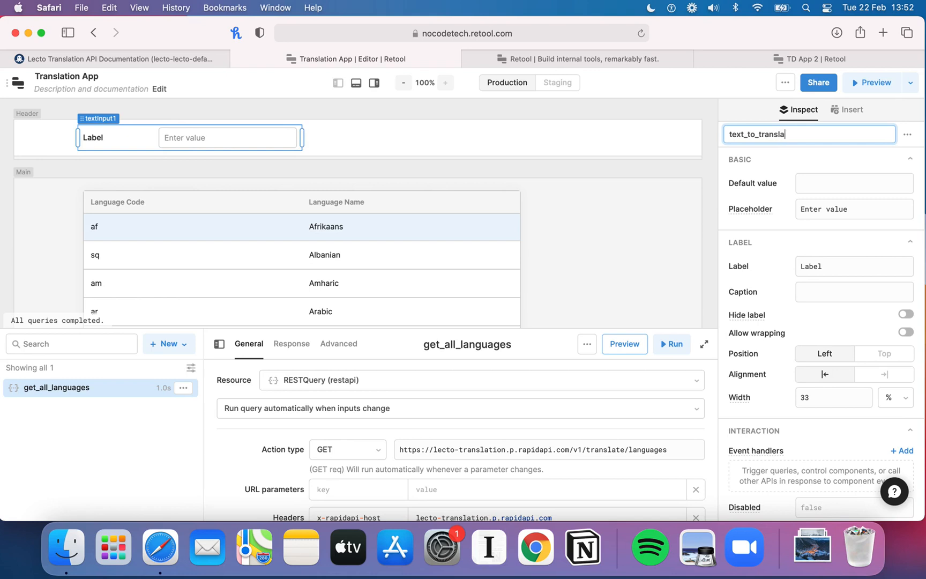
{"action": "type", "text": "te"}
{"action": "key", "text": "Return"}
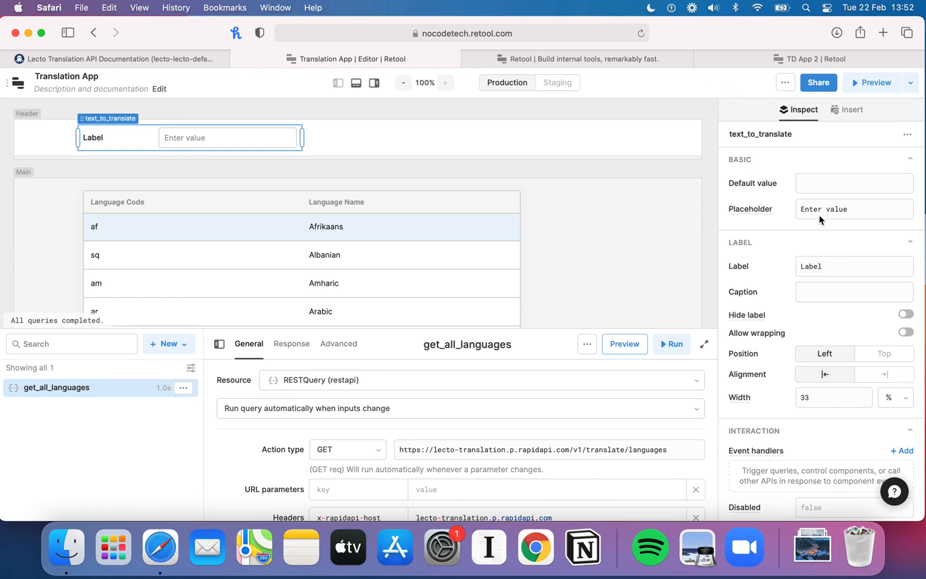
Step: Set the text input's label to "Text to Translate:" and its default value to Hello
{"action": "left_click", "coordinate": [824, 264]}
{"action": "double_click", "coordinate": [812, 266]}
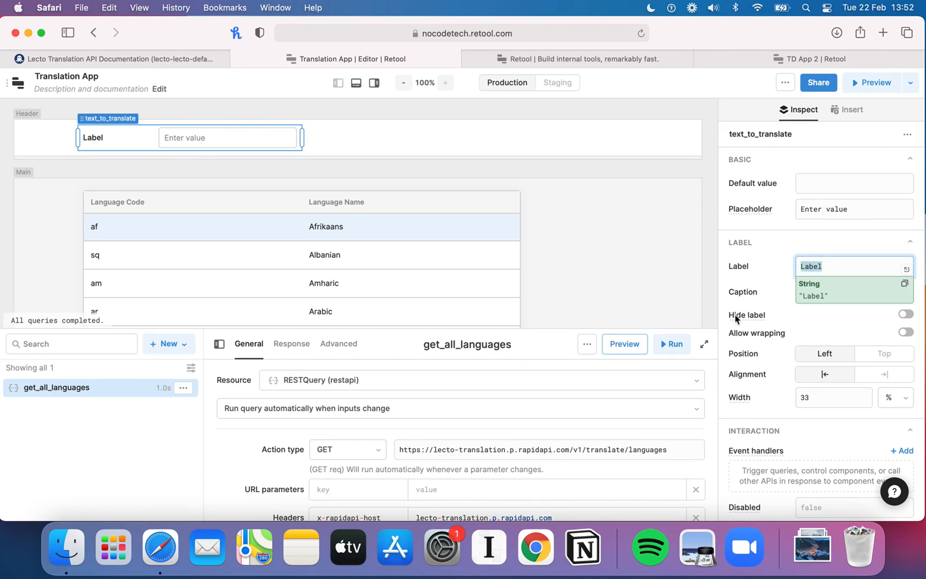
{"action": "type", "text": "Text to Translate:"}
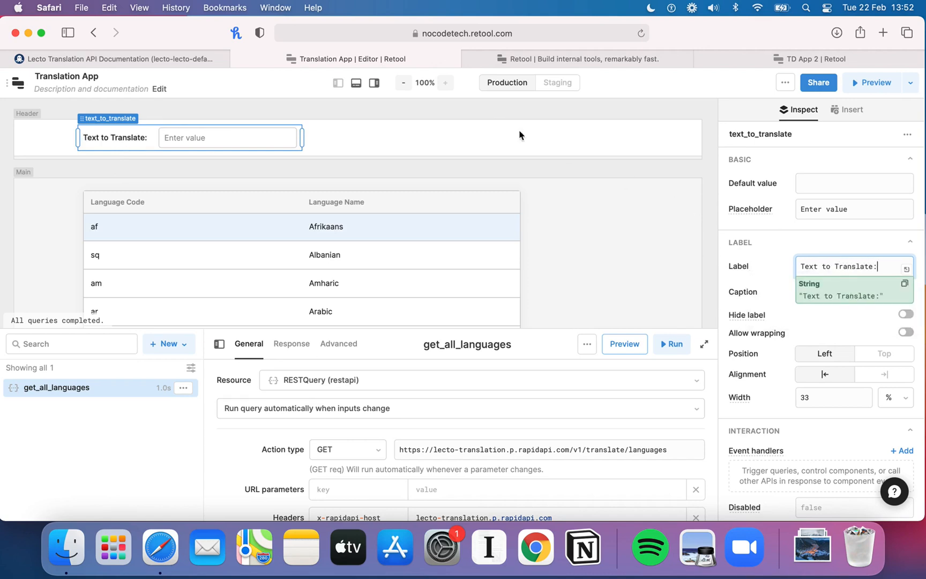
{"action": "left_click", "coordinate": [815, 183]}
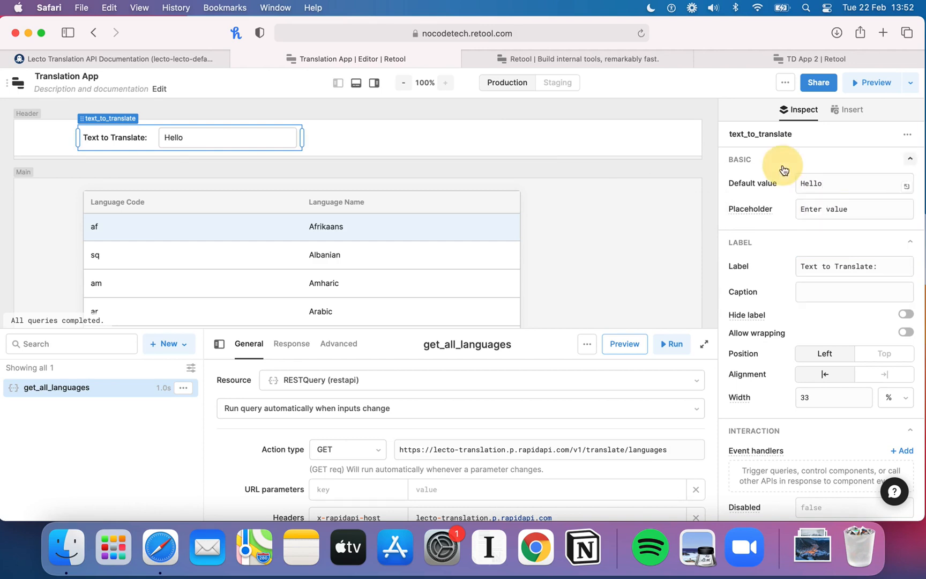
{"action": "left_click", "coordinate": [825, 160]}
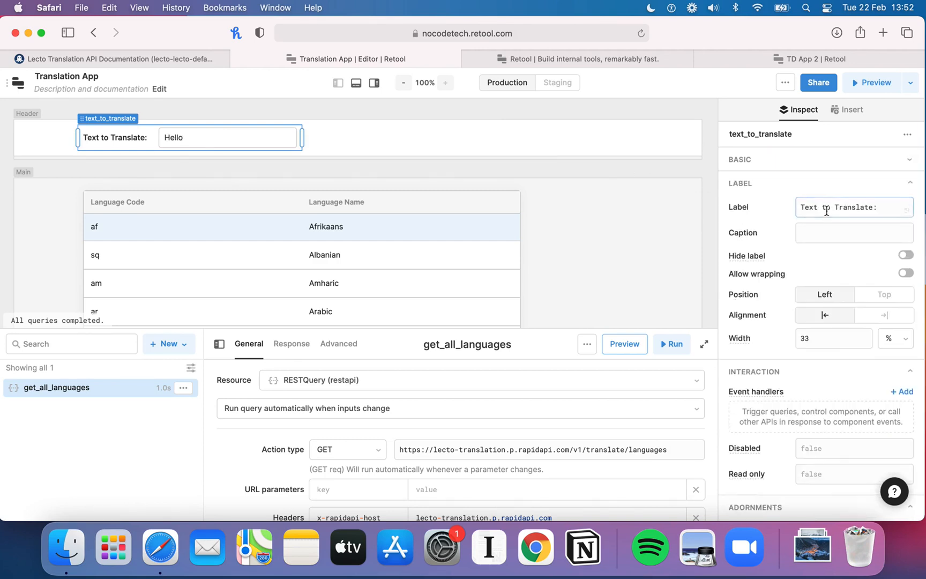
{"action": "left_click", "coordinate": [845, 159]}
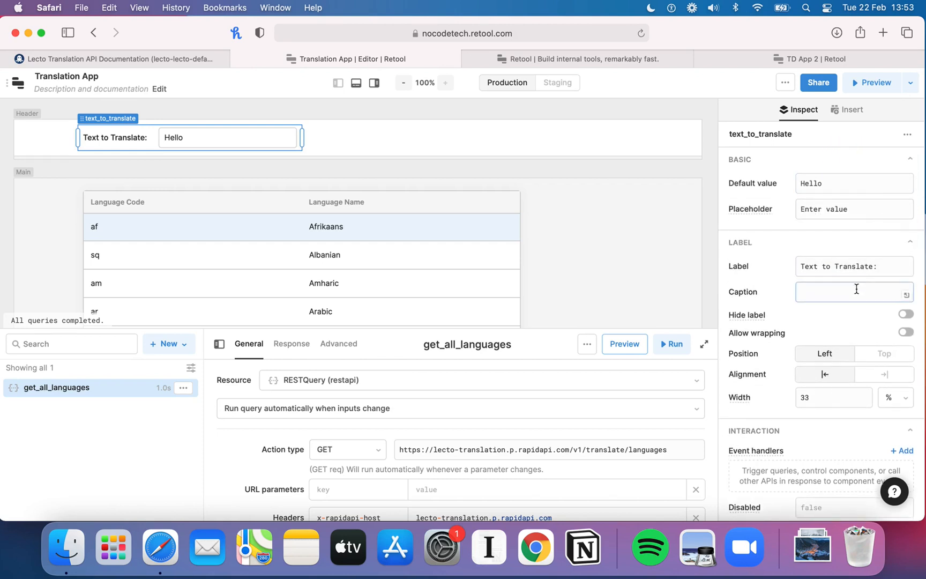
{"action": "scroll", "coordinate": [849, 365], "scroll_direction": "down", "scroll_amount": 3}
{"action": "scroll", "coordinate": [852, 366], "scroll_direction": "down", "scroll_amount": 1}
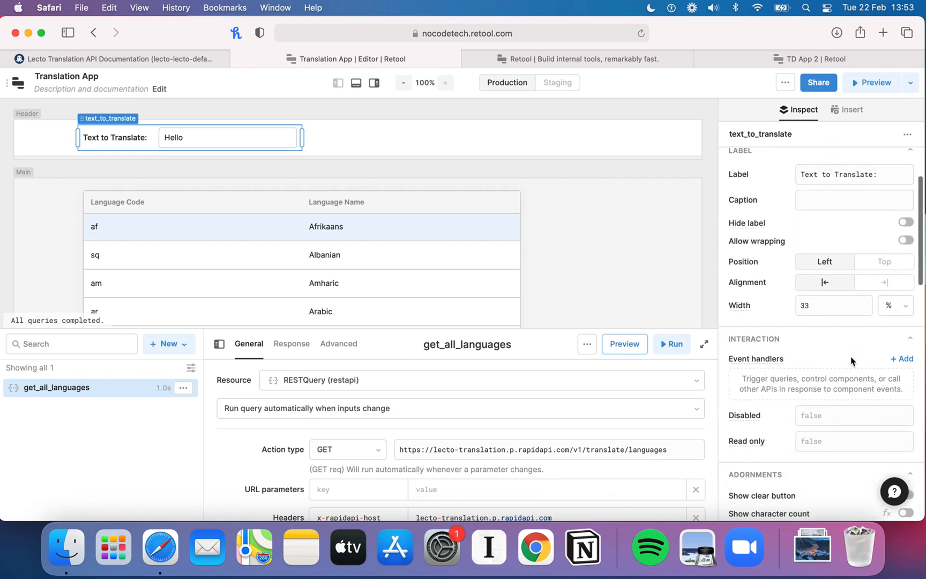
{"action": "scroll", "coordinate": [887, 341], "scroll_direction": "down", "scroll_amount": 10}
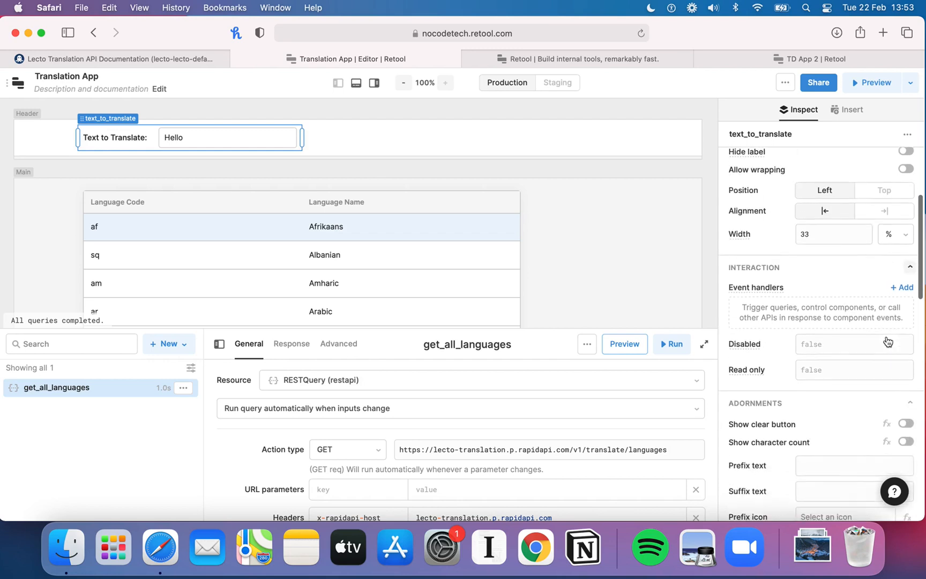
{"action": "scroll", "coordinate": [887, 341], "scroll_direction": "up", "scroll_amount": 10}
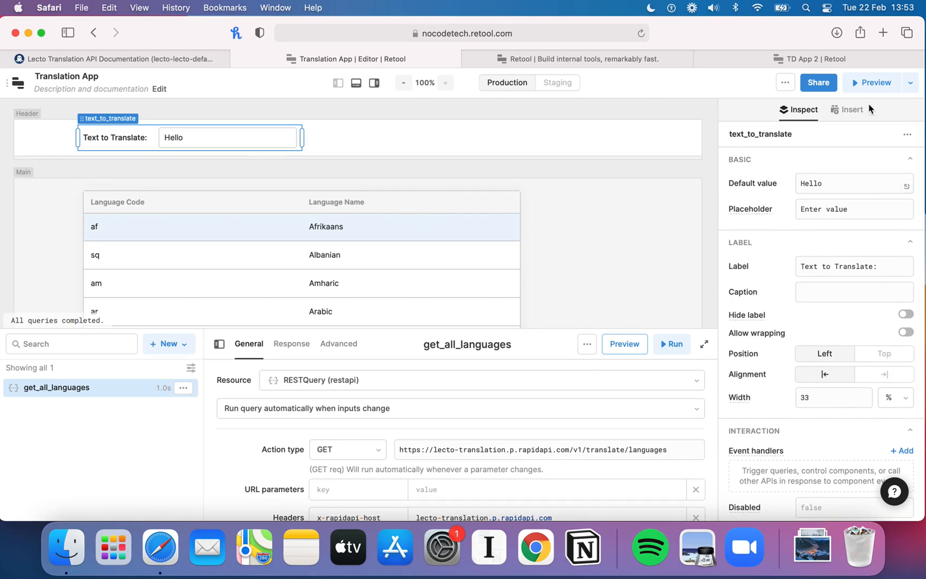
Step: Add a Text component to the header and replace its value with bold markdown "**Translated Text:**"
{"action": "left_click", "coordinate": [851, 109]}
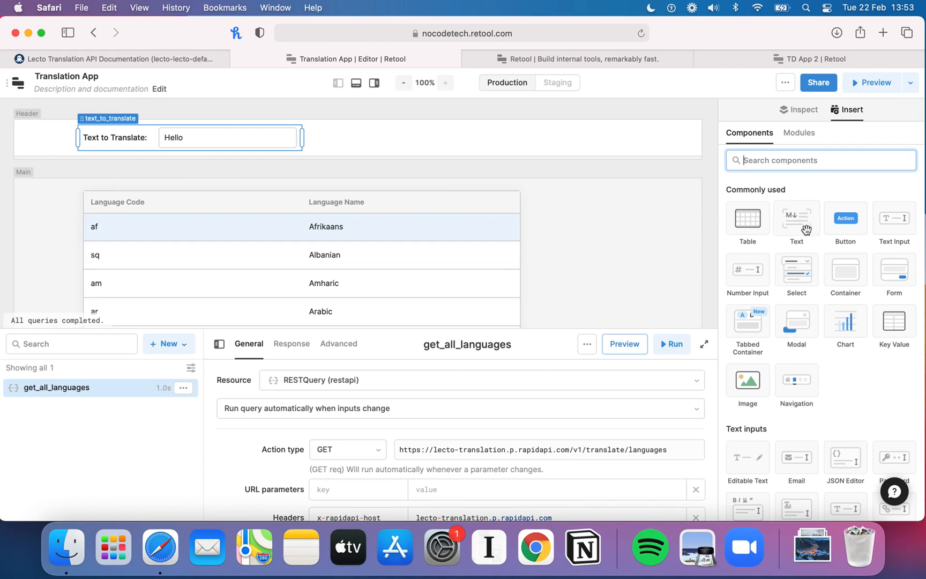
{"action": "left_click_drag", "start_coordinate": [805, 229], "coordinate": [513, 148]}
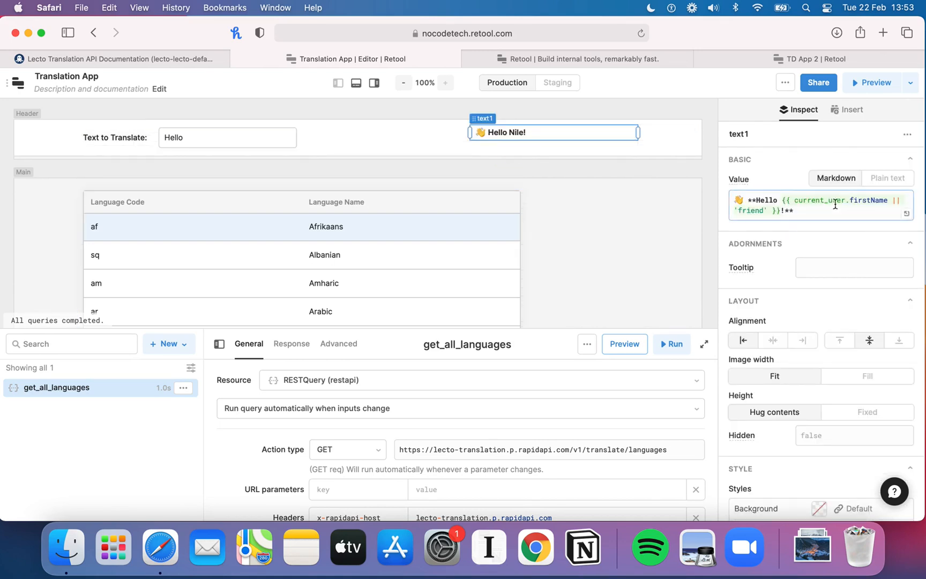
{"action": "left_click", "coordinate": [804, 211]}
{"action": "left_click_drag", "start_coordinate": [804, 212], "coordinate": [784, 211]}
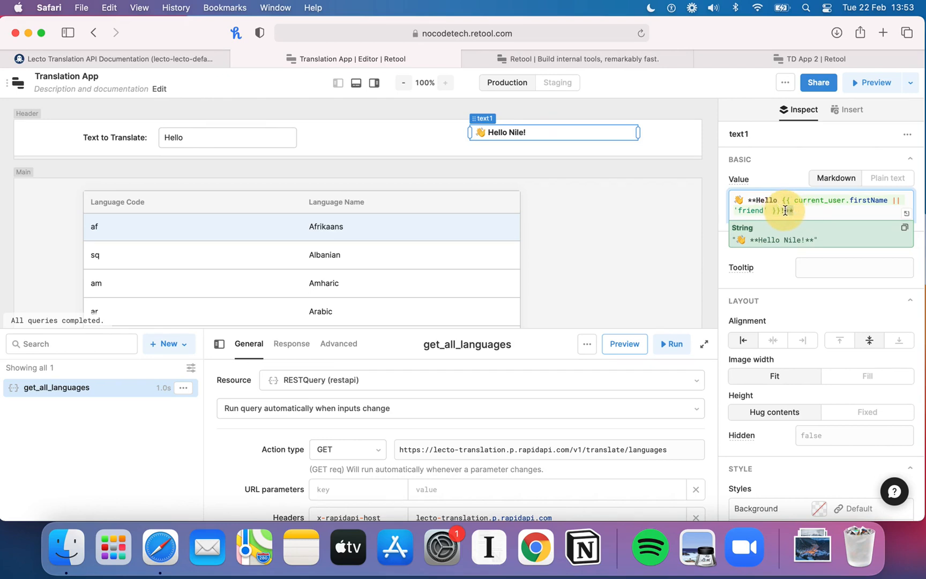
{"action": "key", "text": "super+a"}
{"action": "key", "text": "BackSpace"}
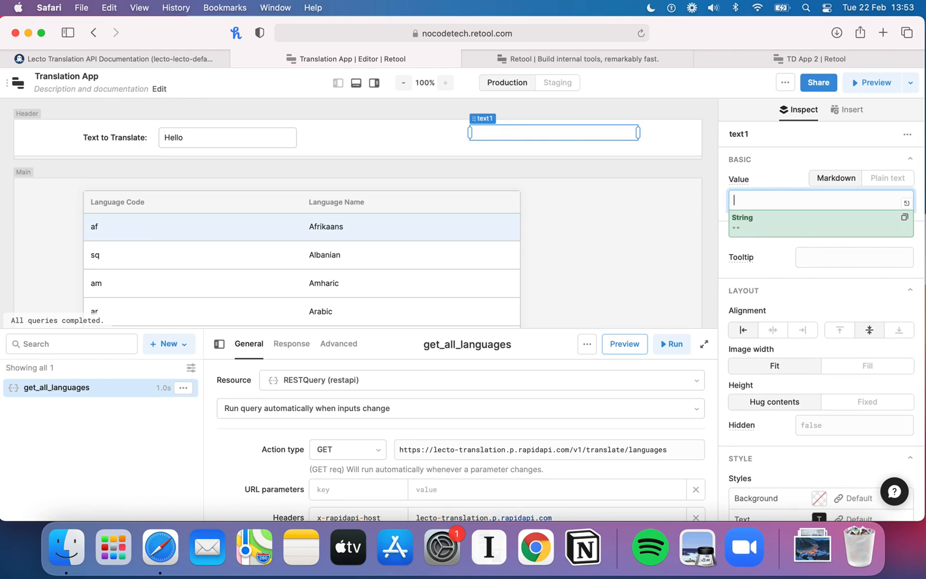
{"action": "type", "text": "Translated Text"}
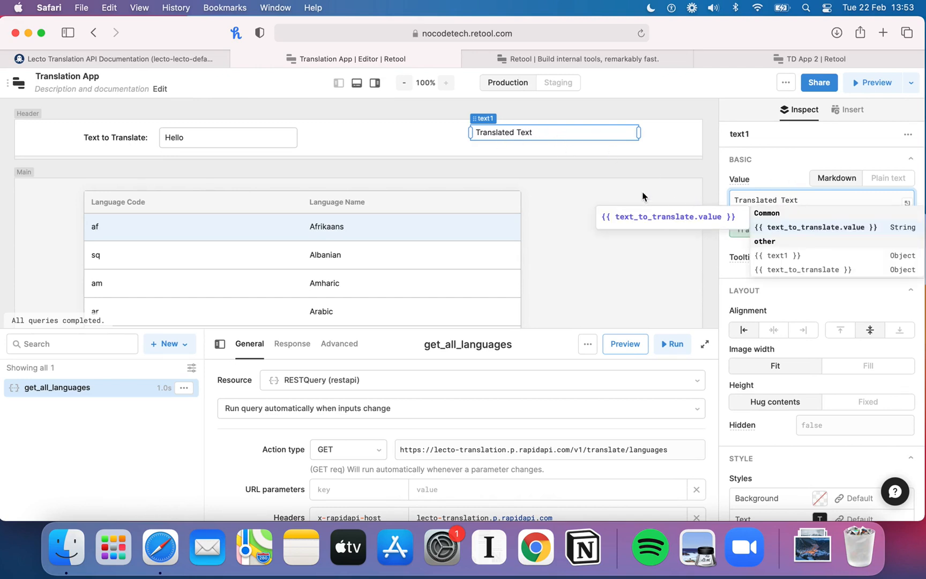
{"action": "type", "text": "*"}
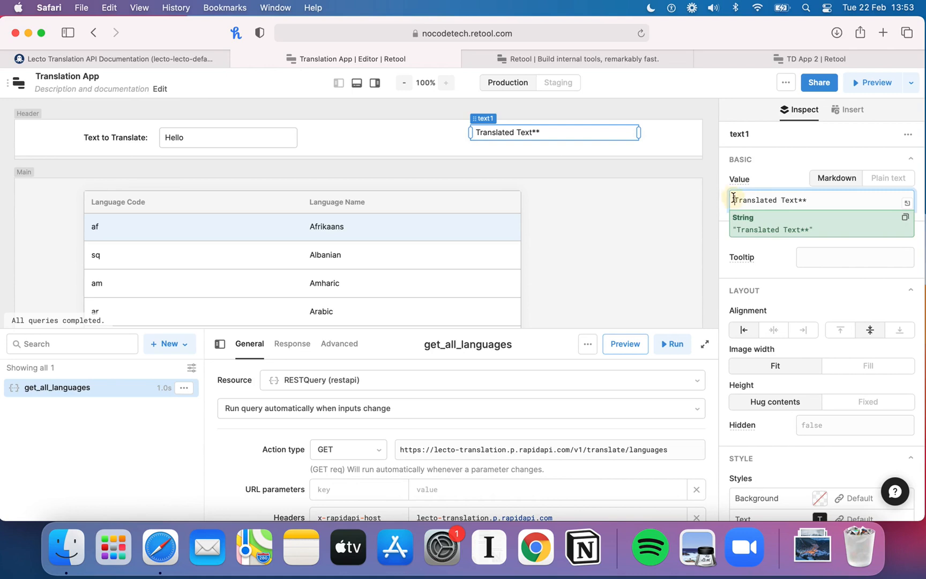
{"action": "type", "text": "**"}
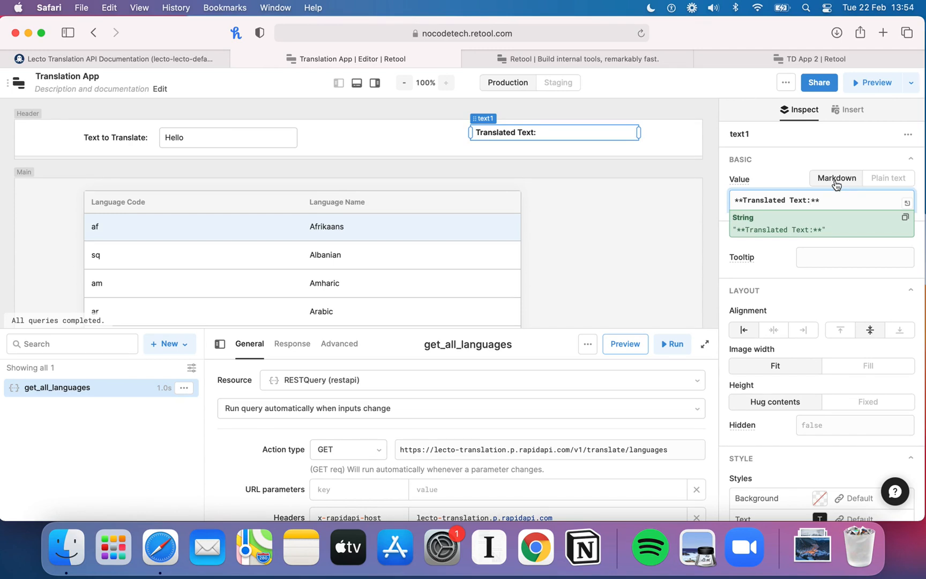
{"action": "left_click", "coordinate": [834, 204]}
Step: Move the Translated Text component slightly lower in the header
{"action": "left_click", "coordinate": [619, 157]}
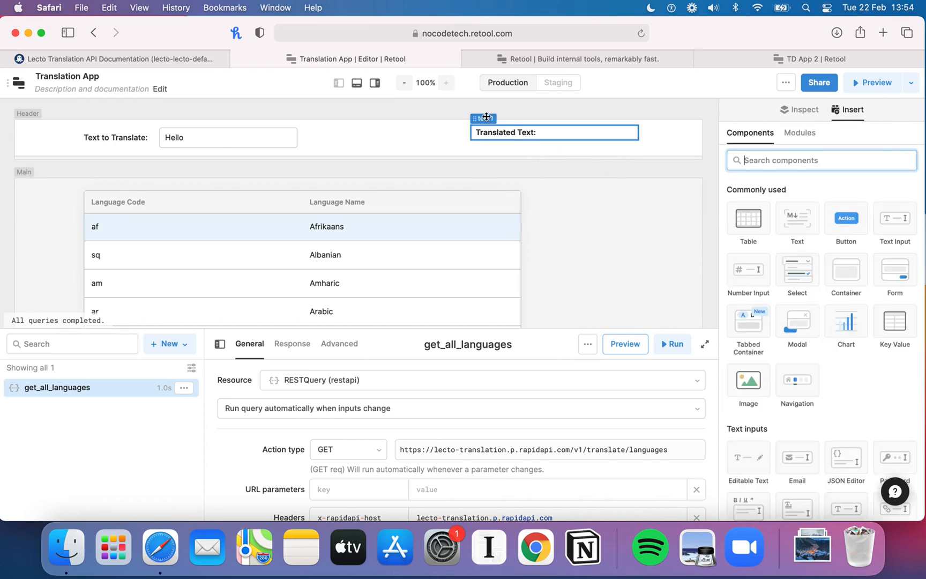
{"action": "left_click", "coordinate": [475, 131]}
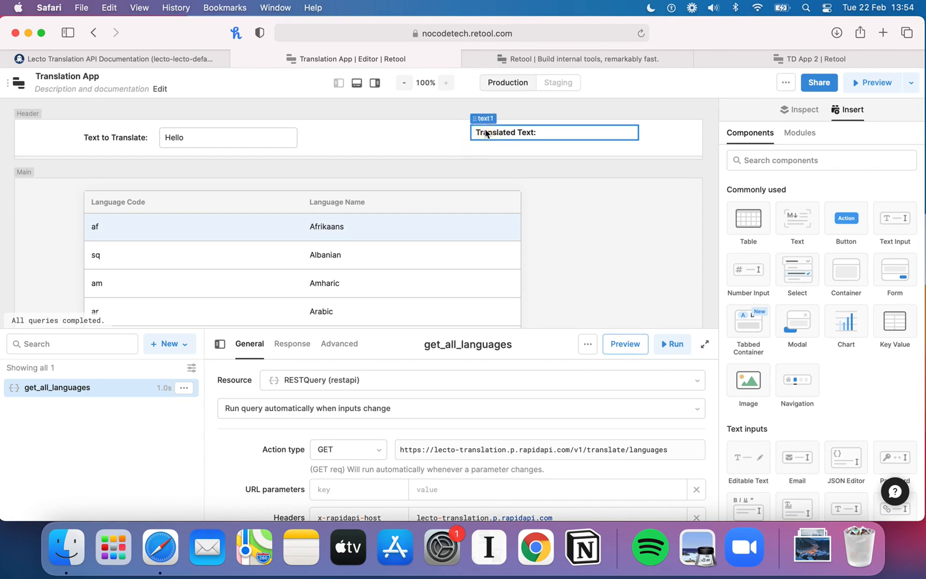
{"action": "left_click", "coordinate": [474, 119]}
{"action": "left_click_drag", "start_coordinate": [474, 118], "coordinate": [474, 138]}
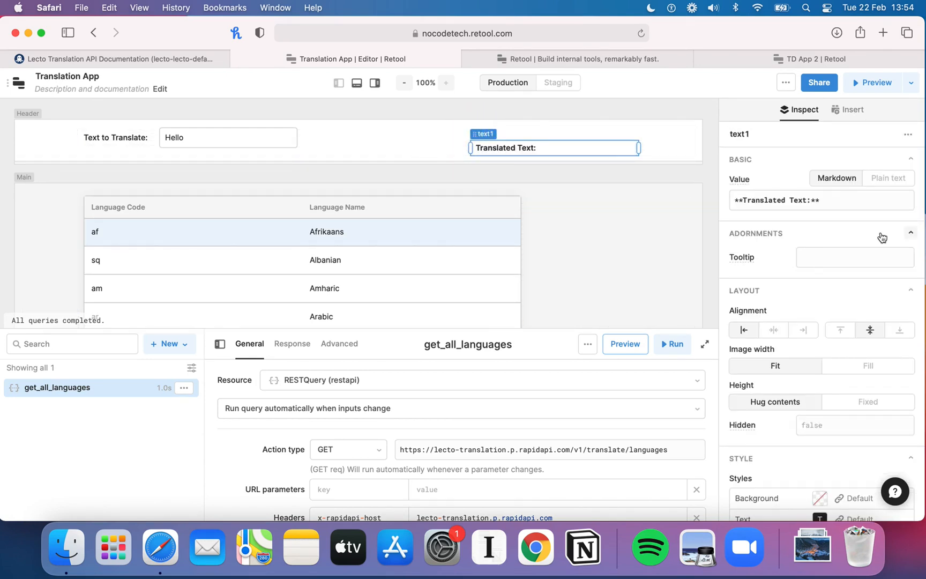
Step: Add a second Text component to the header with the bold value "**Selected Language:**"
{"action": "left_click", "coordinate": [849, 117]}
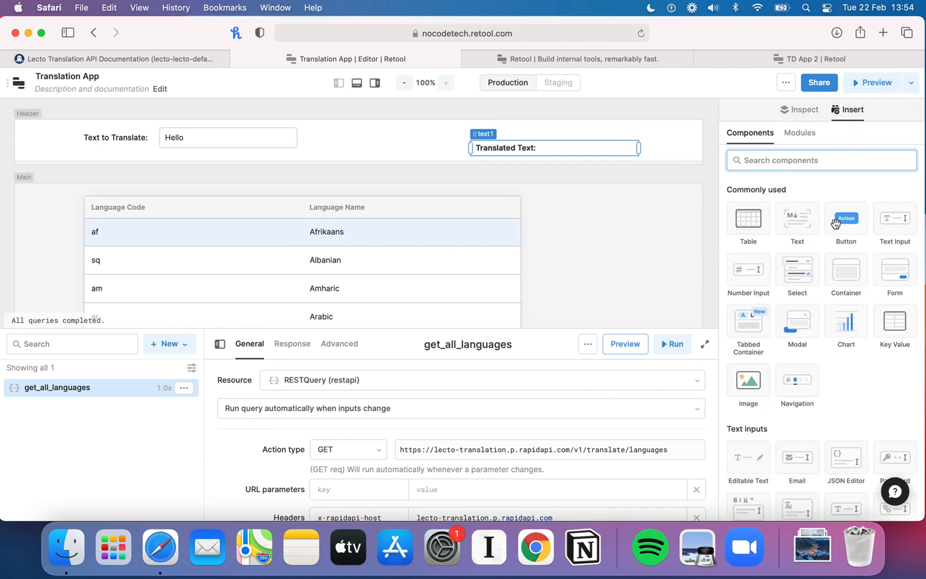
{"action": "left_click_drag", "start_coordinate": [804, 225], "coordinate": [351, 137]}
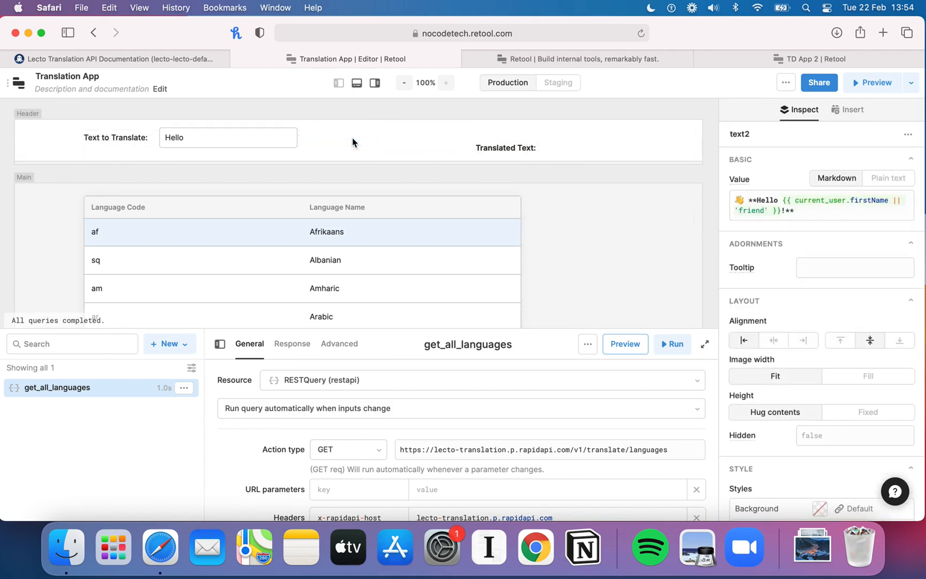
{"action": "left_click", "coordinate": [848, 215]}
{"action": "left_click_drag", "start_coordinate": [848, 215], "coordinate": [750, 197]}
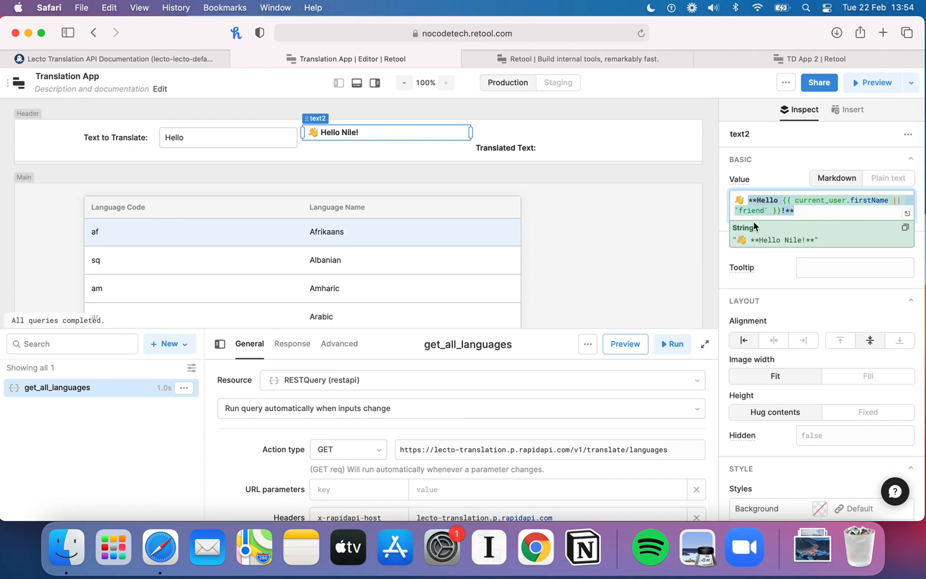
{"action": "type", "text": "Selected Language:"}
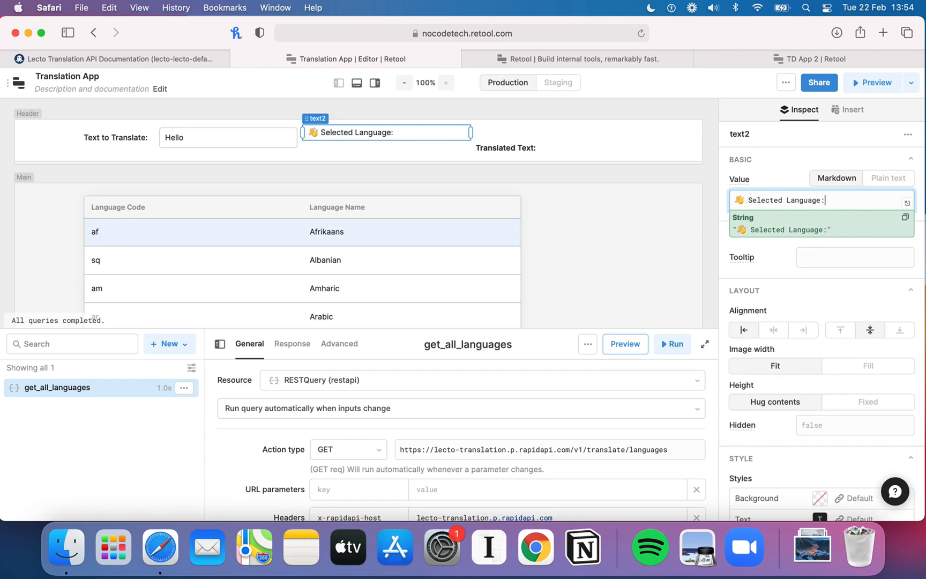
{"action": "left_click", "coordinate": [748, 199]}
{"action": "type", "text": "**"}
Step: Append {{table1.selectedRow.data.display_name}} to the Selected Language text to show the chosen language name
{"action": "left_click", "coordinate": [860, 200]}
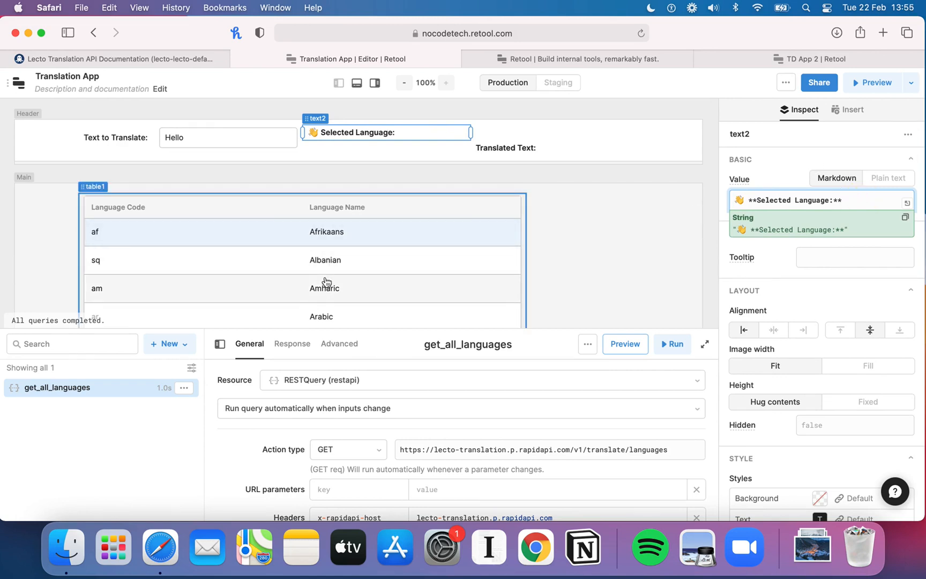
{"action": "type", "text": "{{"}
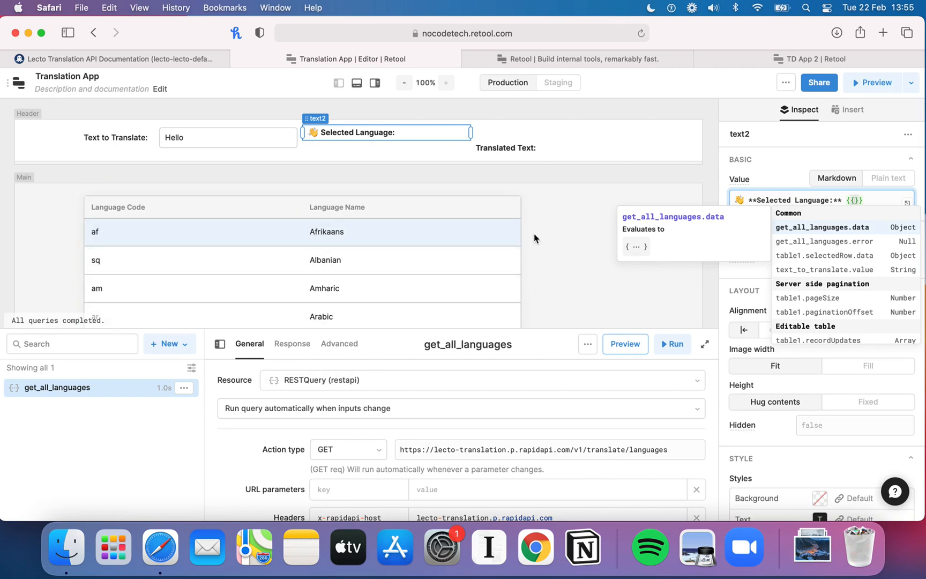
{"action": "left_click", "coordinate": [831, 256]}
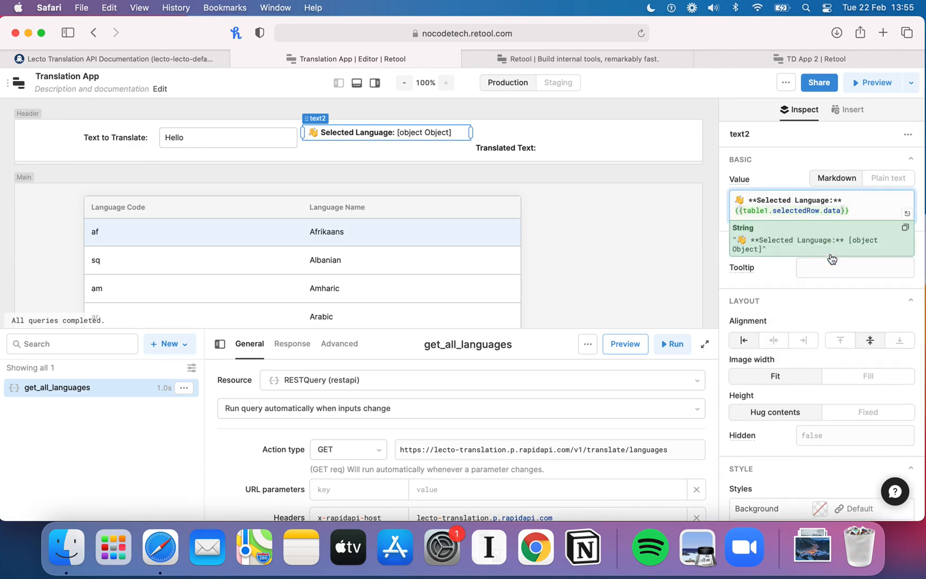
{"action": "mouse_move", "coordinate": [792, 213]}
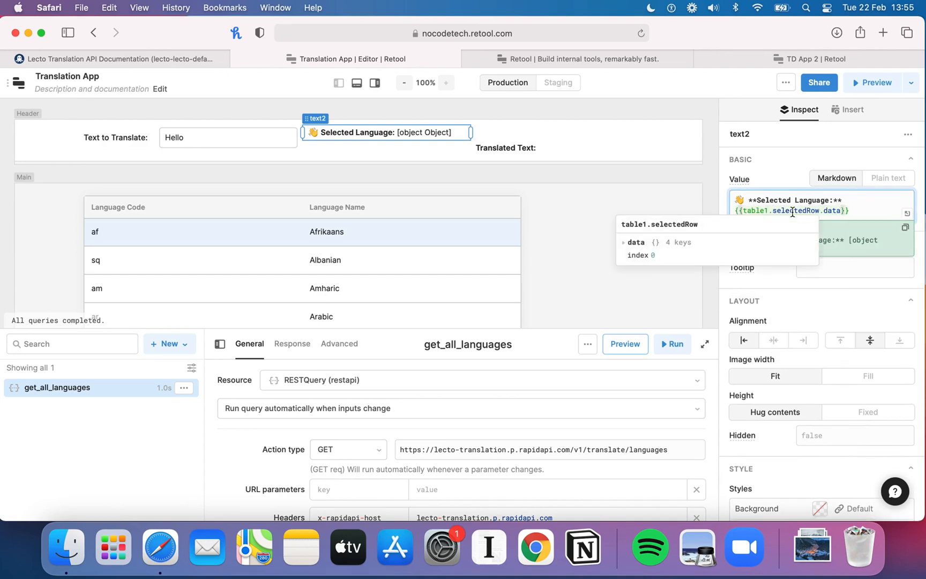
{"action": "type", "text": "."}
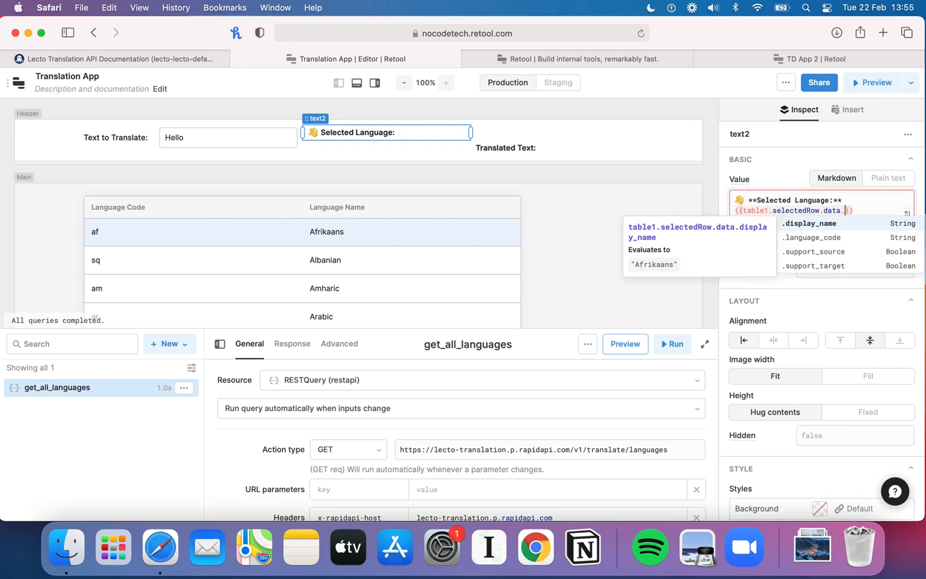
{"action": "left_click", "coordinate": [812, 230]}
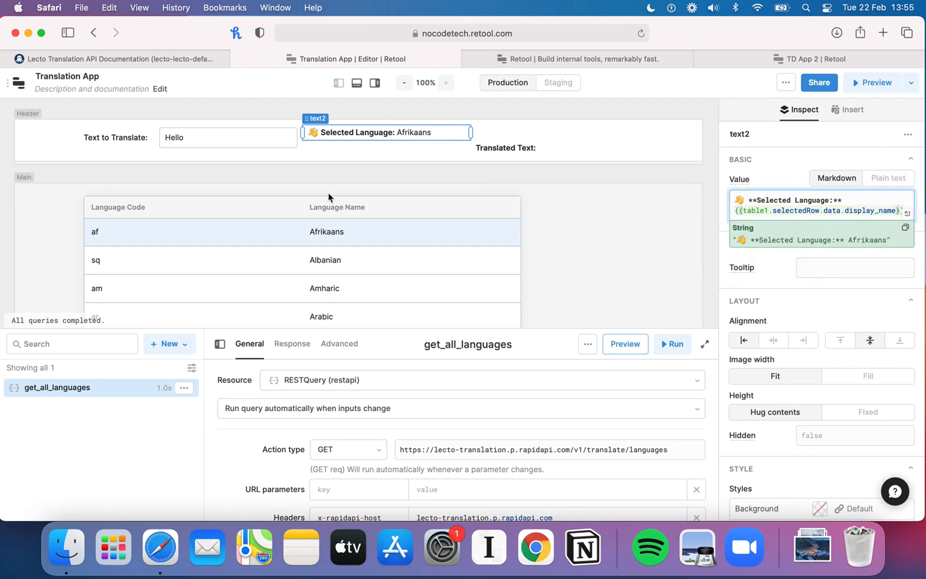
Step: Open and close the settings of table1's Language Name column
{"action": "left_click", "coordinate": [335, 214]}
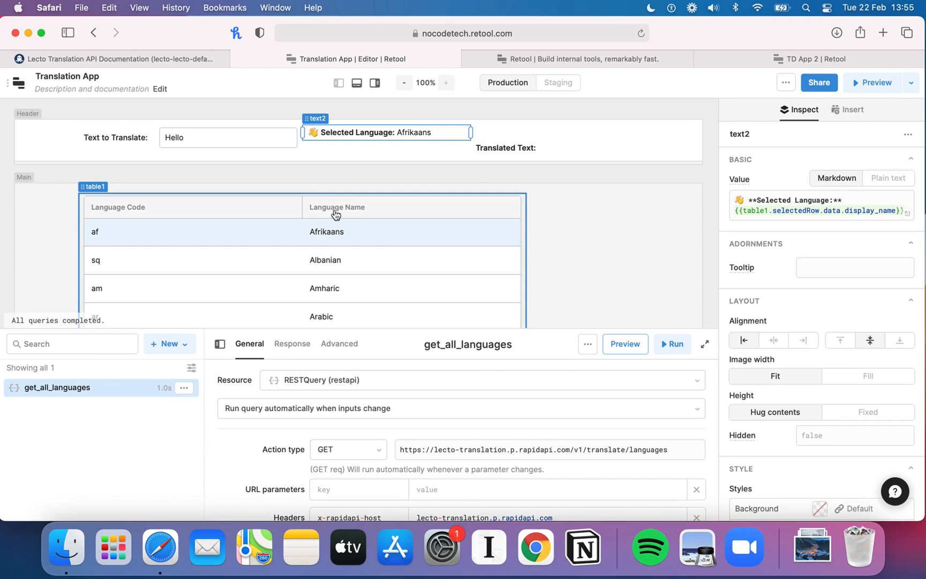
{"action": "left_click", "coordinate": [80, 187]}
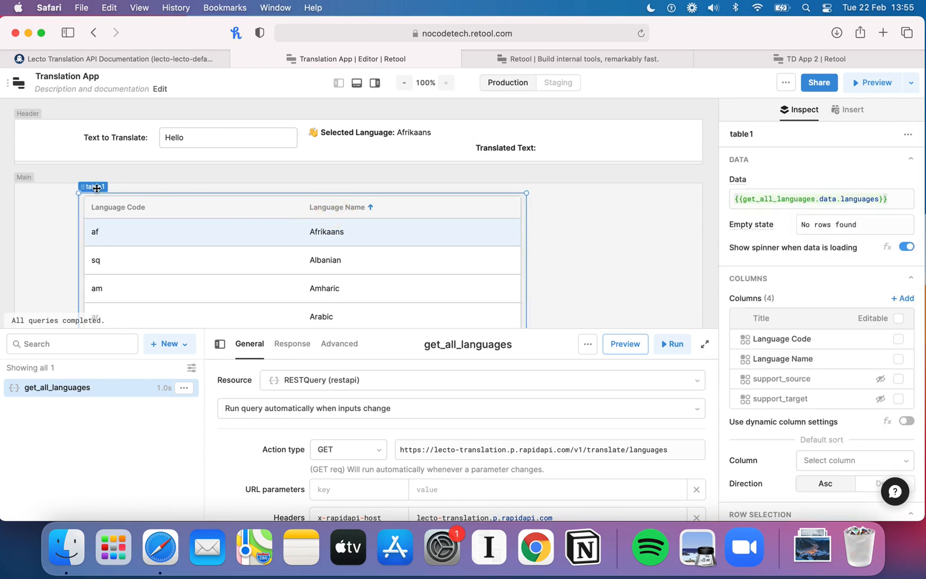
{"action": "left_click", "coordinate": [797, 358]}
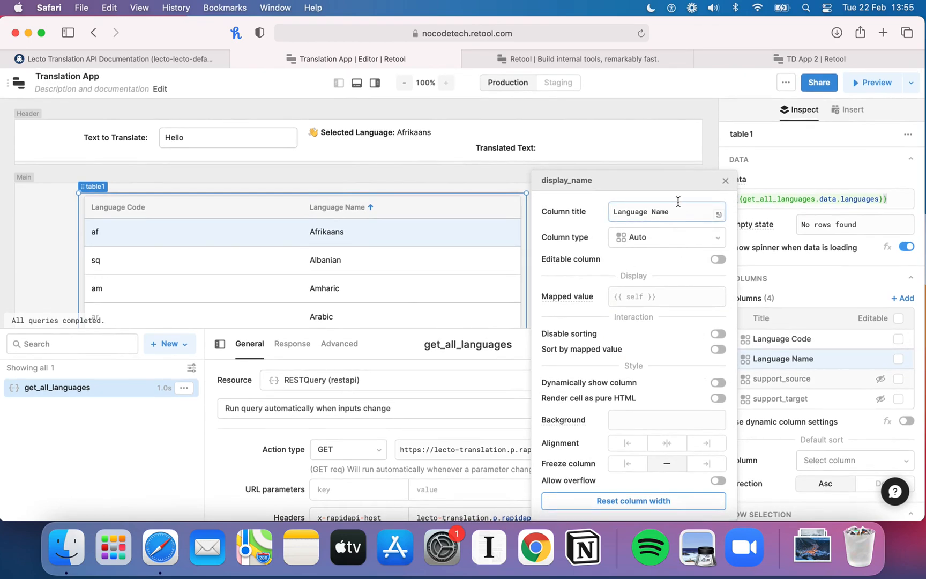
{"action": "left_click", "coordinate": [725, 180]}
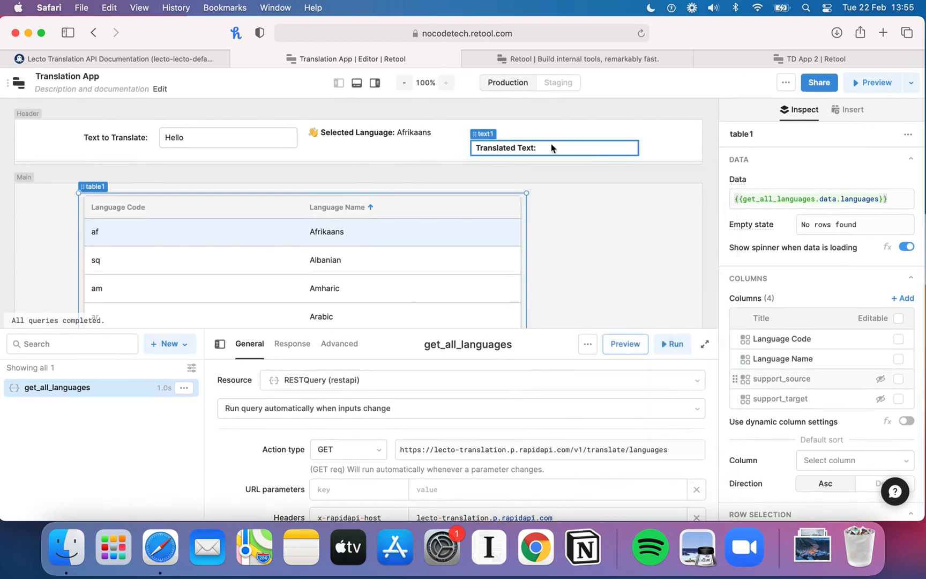
Step: Preview the app
{"action": "left_click", "coordinate": [434, 138]}
{"action": "left_click", "coordinate": [857, 82]}
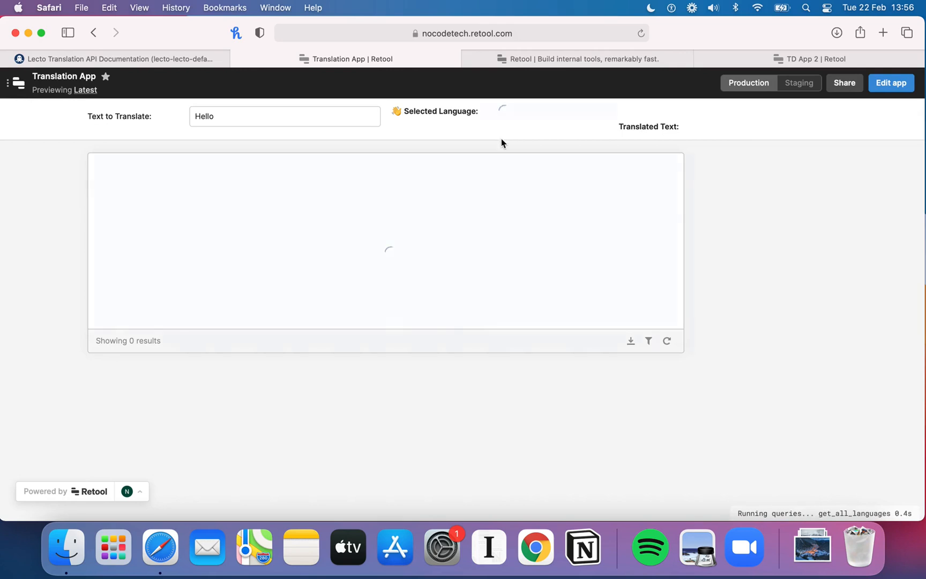
Step: Select several languages in the preview table to test the Selected Language text
{"action": "left_click", "coordinate": [423, 224]}
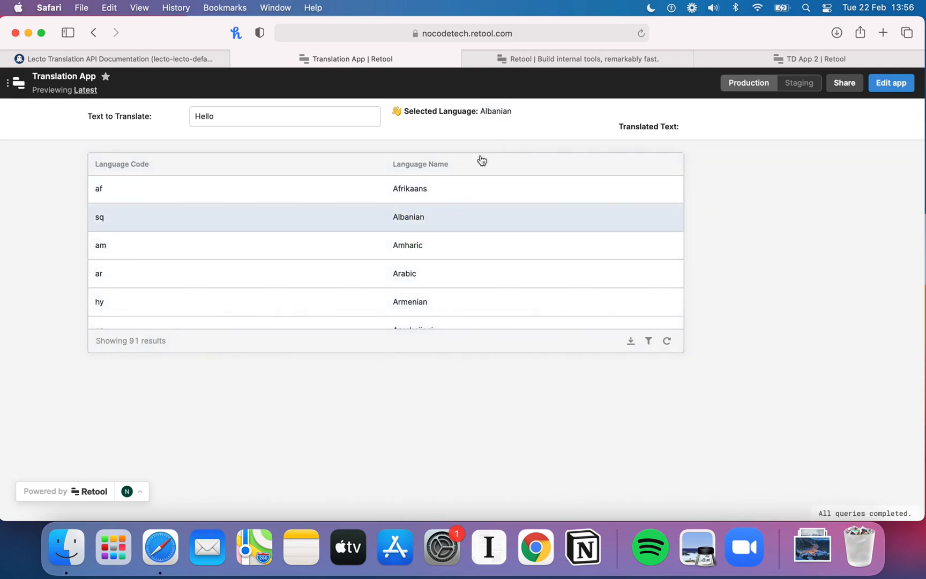
{"action": "left_click", "coordinate": [432, 252]}
{"action": "left_click", "coordinate": [426, 273]}
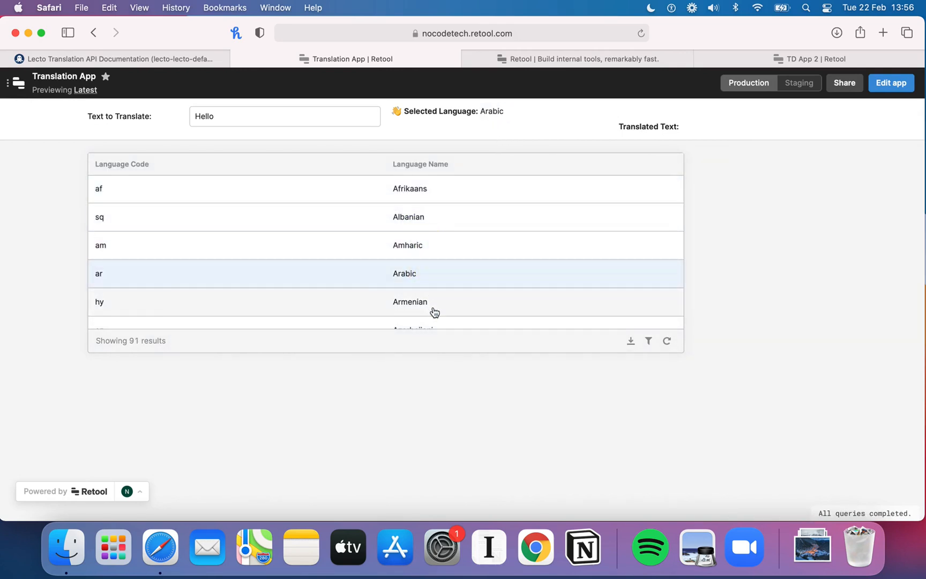
{"action": "scroll", "coordinate": [432, 308], "scroll_direction": "down", "scroll_amount": 1}
{"action": "left_click", "coordinate": [437, 292]}
{"action": "scroll", "coordinate": [471, 271], "scroll_direction": "down", "scroll_amount": 1}
{"action": "scroll", "coordinate": [479, 262], "scroll_direction": "up", "scroll_amount": 2}
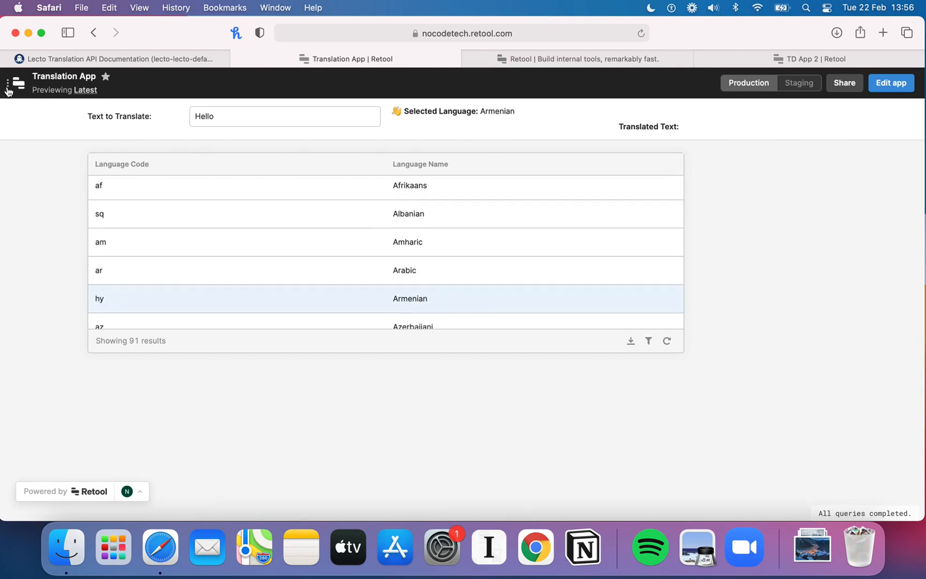
Step: Return to editing the app, briefly checking the TD App 2 reference app along the way
{"action": "left_click", "coordinate": [888, 83]}
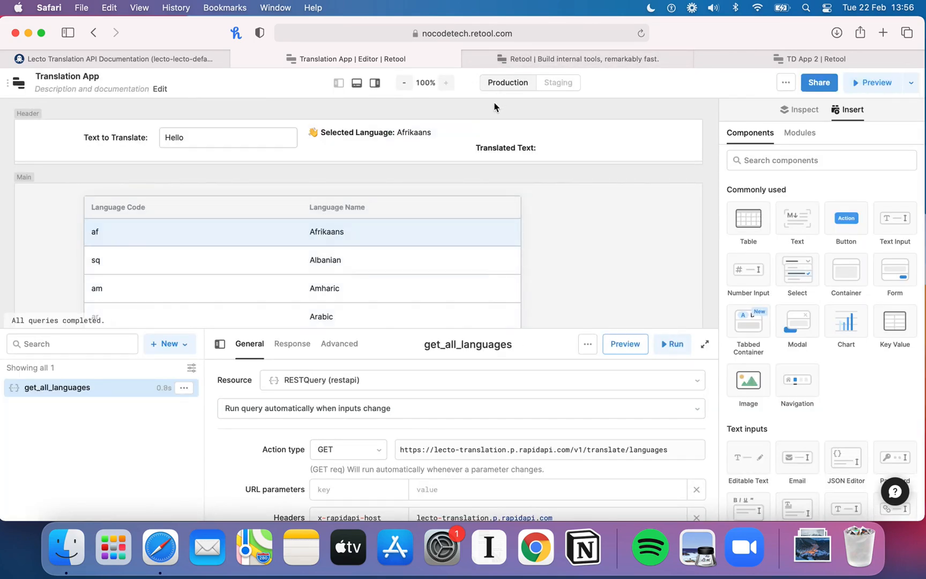
{"action": "left_click", "coordinate": [765, 63]}
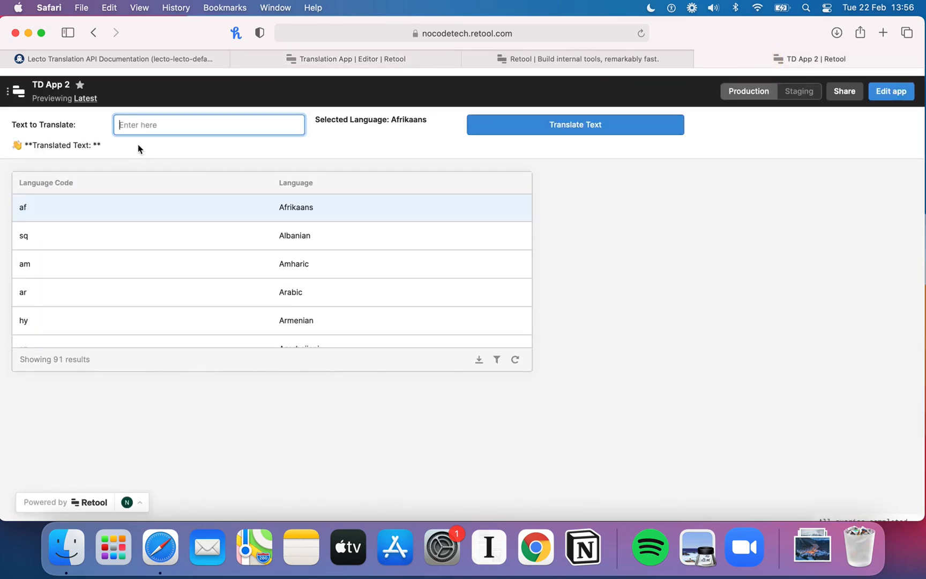
{"action": "left_click", "coordinate": [394, 59]}
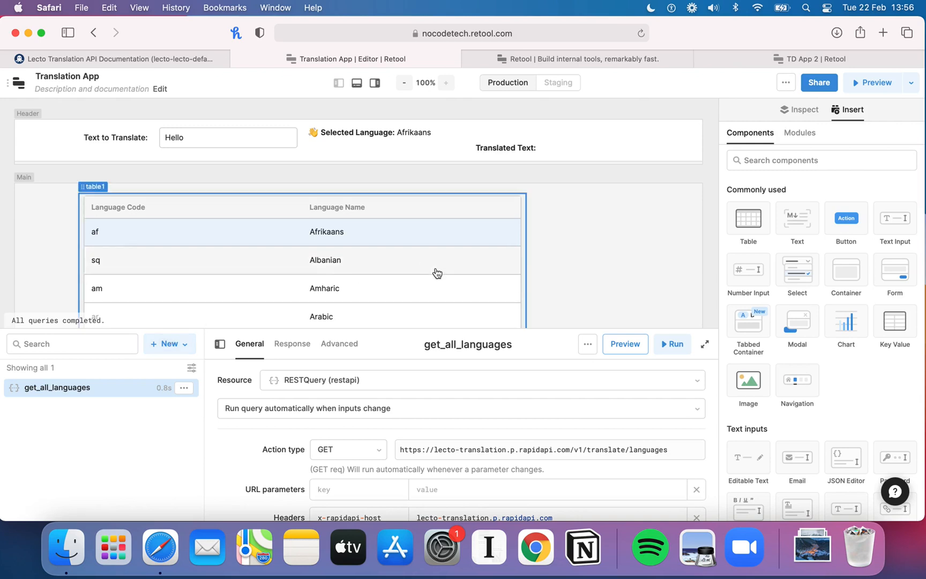
Step: Create a new REST resource query and set its action type to POST, consulting the Translate Texts endpoint on RapidAPI
{"action": "left_click", "coordinate": [185, 345]}
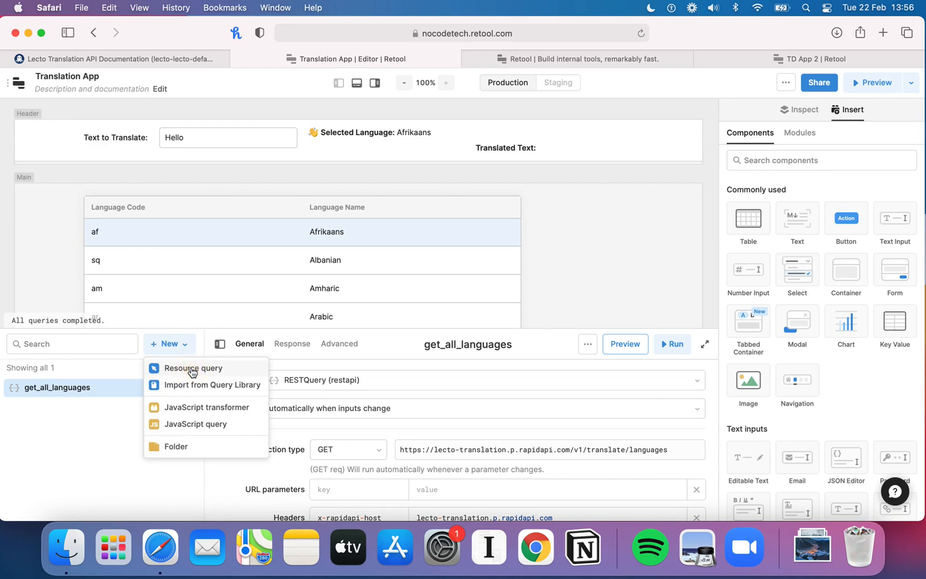
{"action": "left_click", "coordinate": [192, 370]}
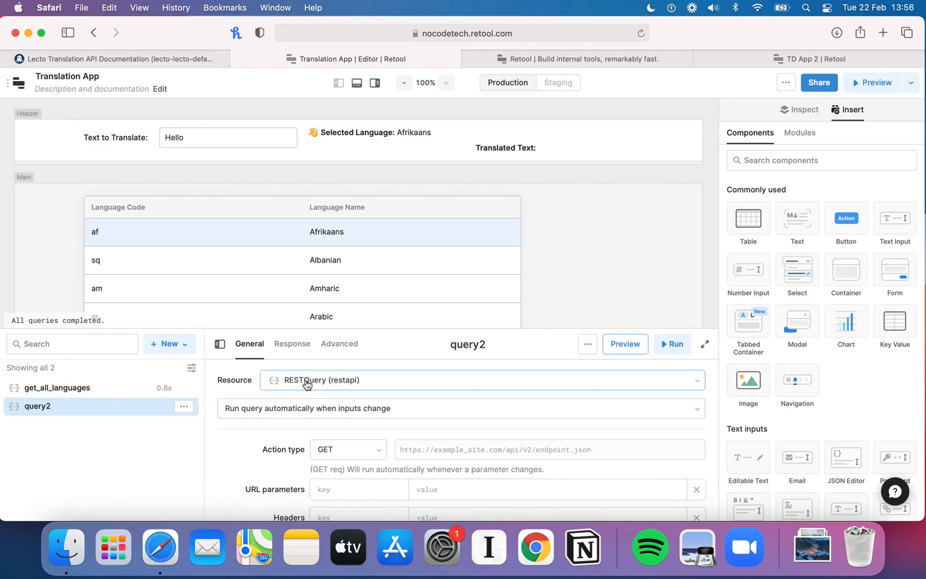
{"action": "left_click", "coordinate": [173, 57]}
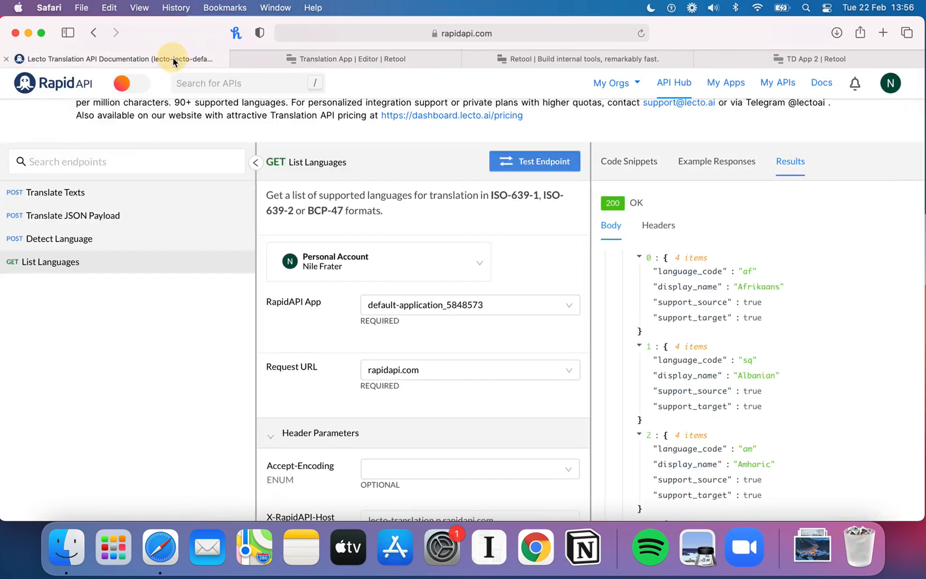
{"action": "left_click", "coordinate": [80, 193]}
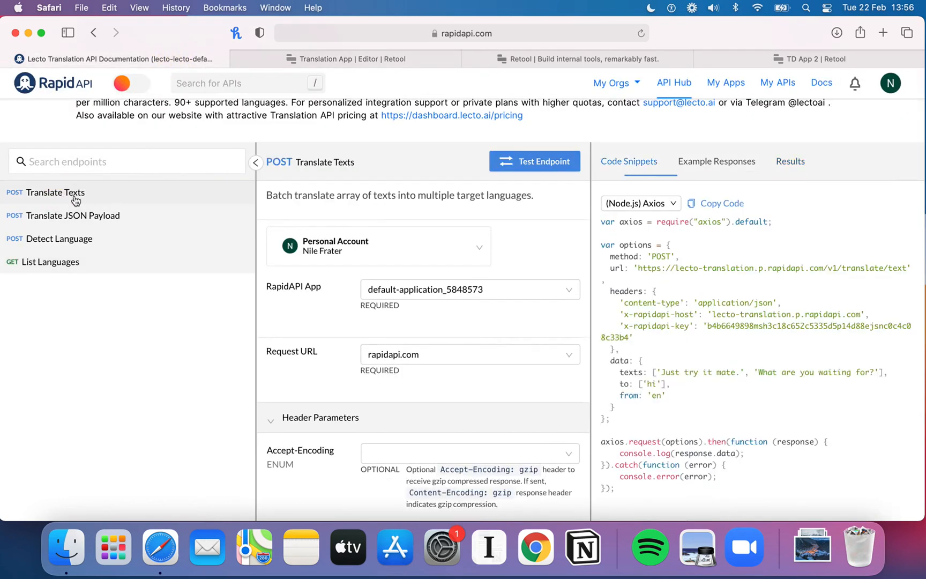
{"action": "left_click", "coordinate": [384, 60]}
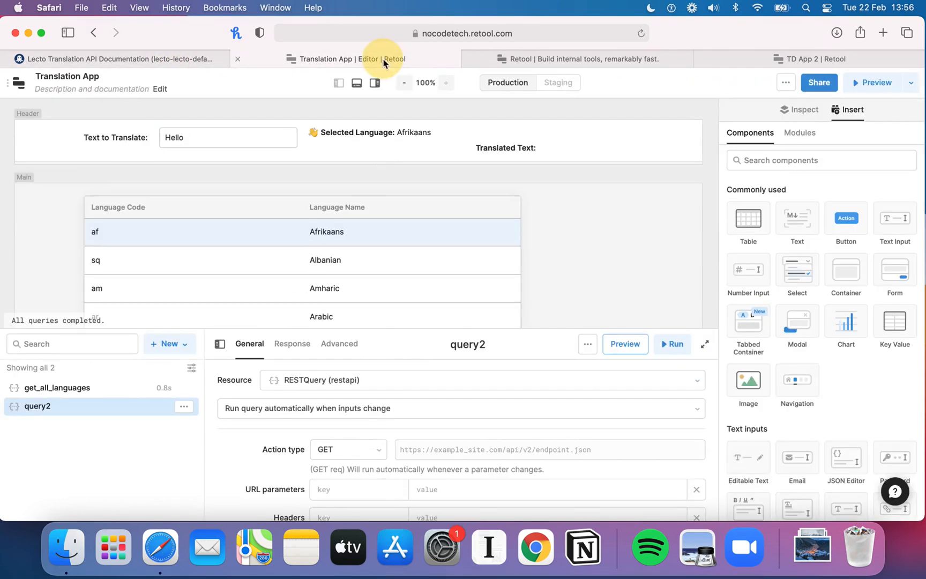
{"action": "left_click", "coordinate": [365, 453]}
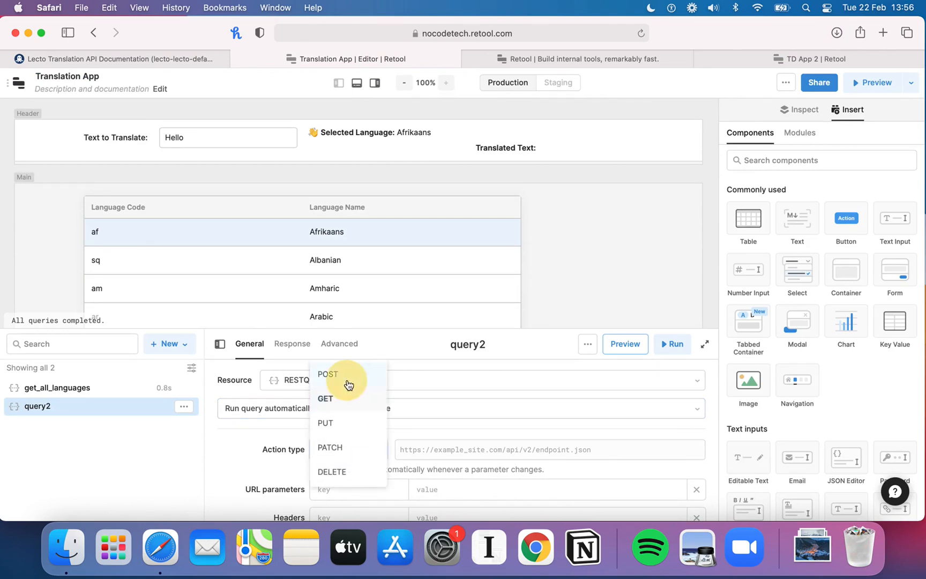
{"action": "left_click", "coordinate": [348, 385]}
Step: Examine the new query's request fields and the Translate Texts endpoint's headers and request body documentation
{"action": "scroll", "coordinate": [282, 475], "scroll_direction": "down", "scroll_amount": 3}
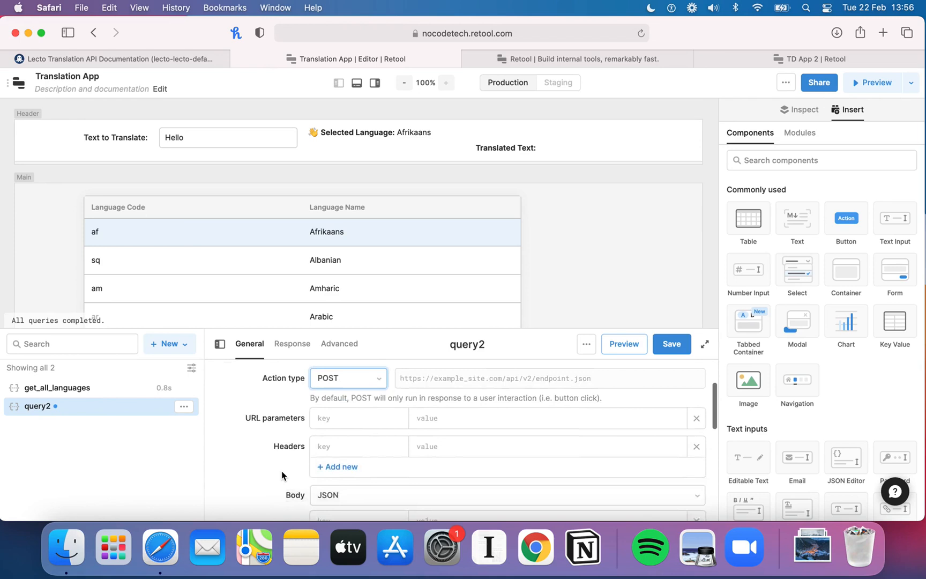
{"action": "scroll", "coordinate": [300, 447], "scroll_direction": "up", "scroll_amount": 2}
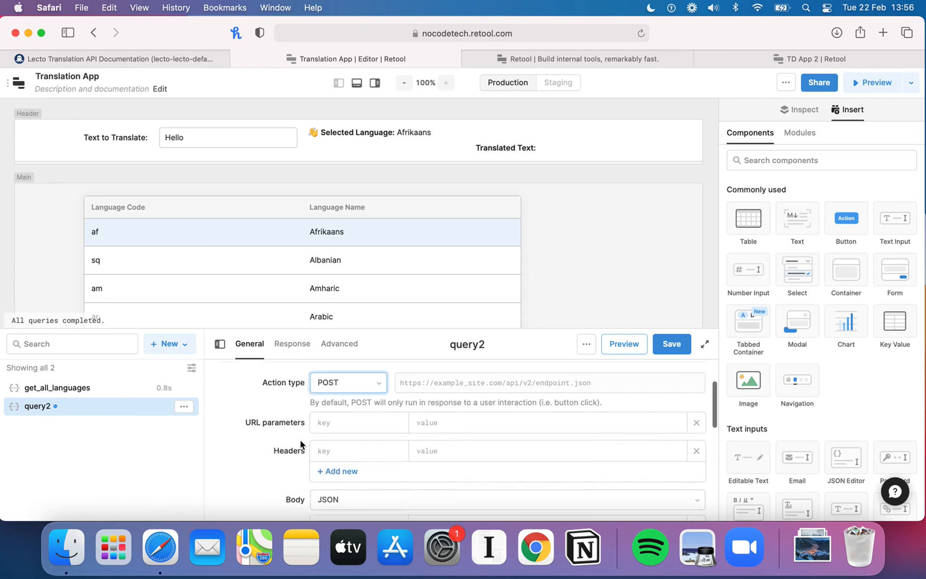
{"action": "scroll", "coordinate": [399, 430], "scroll_direction": "down", "scroll_amount": 3}
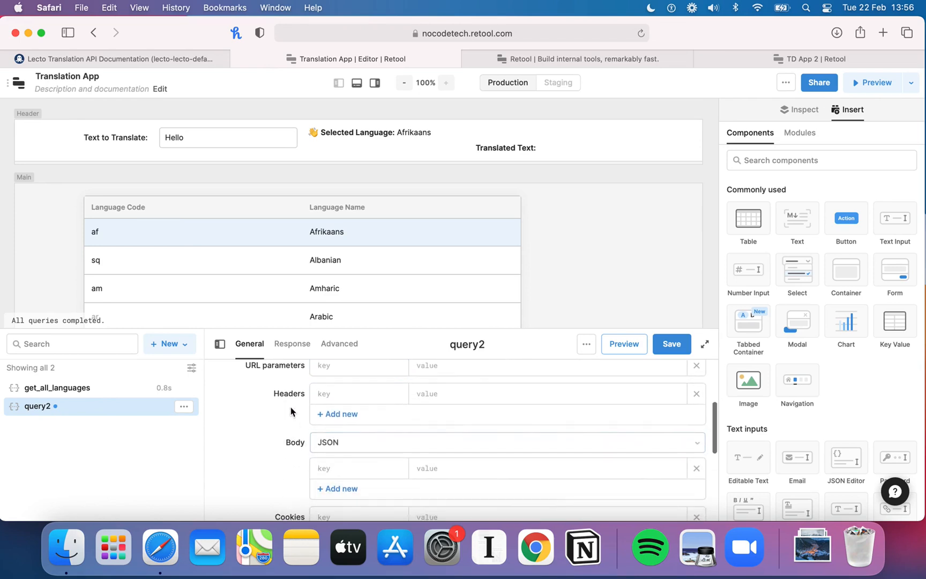
{"action": "scroll", "coordinate": [300, 407], "scroll_direction": "up", "scroll_amount": 3}
{"action": "scroll", "coordinate": [304, 408], "scroll_direction": "down", "scroll_amount": 3}
{"action": "scroll", "coordinate": [308, 408], "scroll_direction": "up", "scroll_amount": 3}
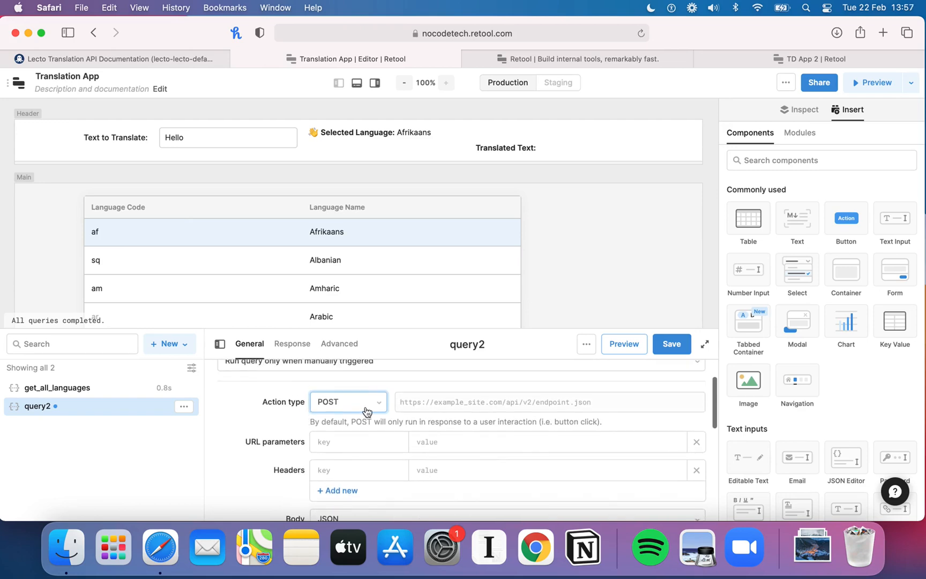
{"action": "scroll", "coordinate": [383, 407], "scroll_direction": "down", "scroll_amount": 2}
{"action": "scroll", "coordinate": [345, 437], "scroll_direction": "down", "scroll_amount": 3}
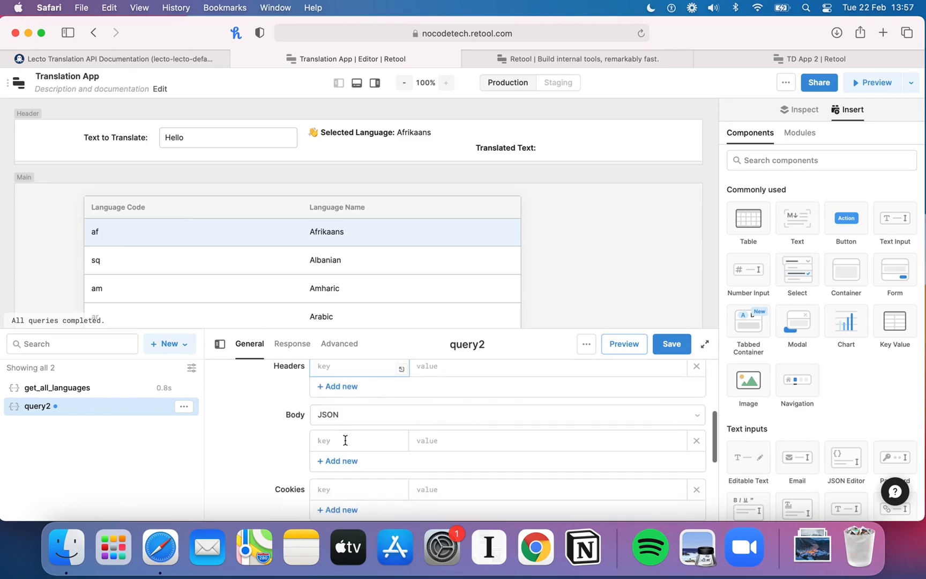
{"action": "left_click", "coordinate": [154, 61]}
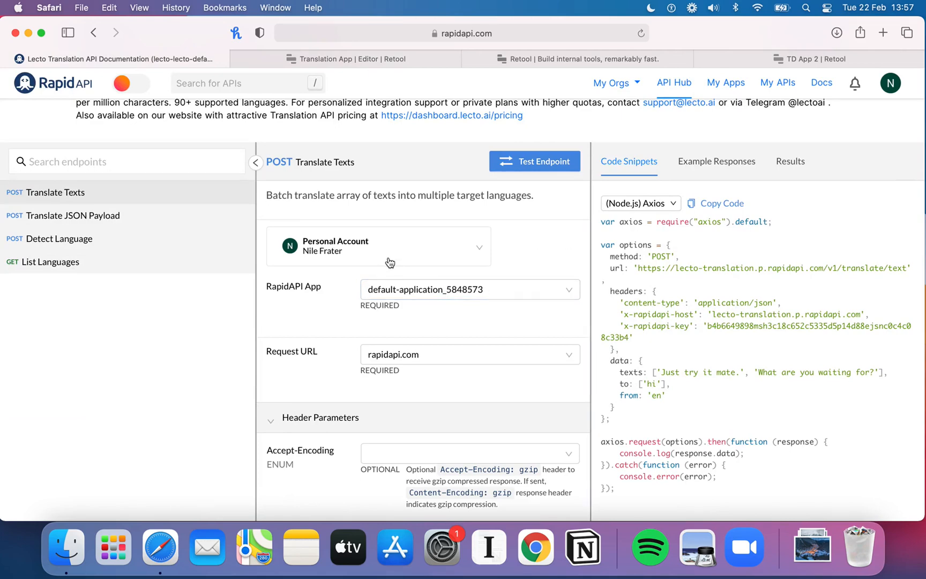
{"action": "scroll", "coordinate": [387, 375], "scroll_direction": "down", "scroll_amount": 10}
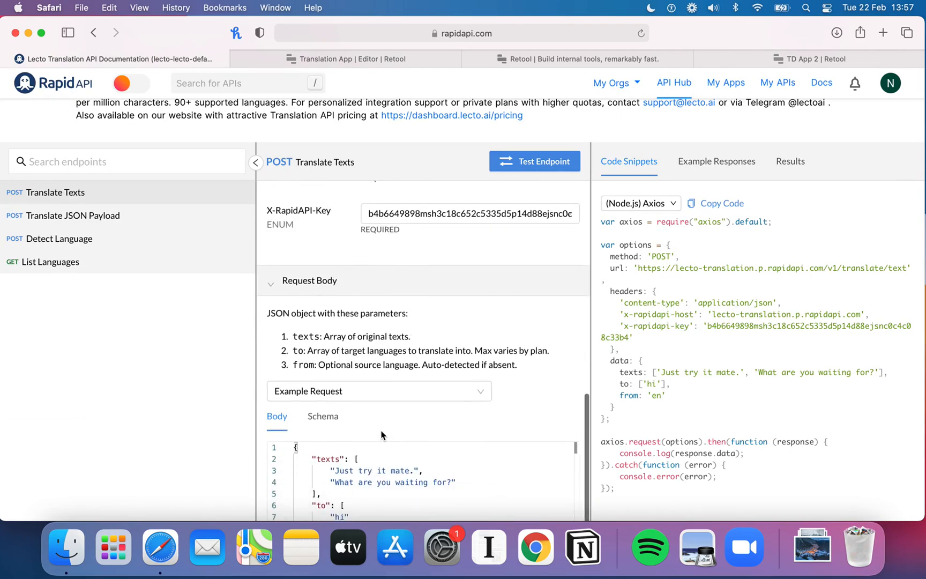
{"action": "scroll", "coordinate": [397, 408], "scroll_direction": "up", "scroll_amount": 5}
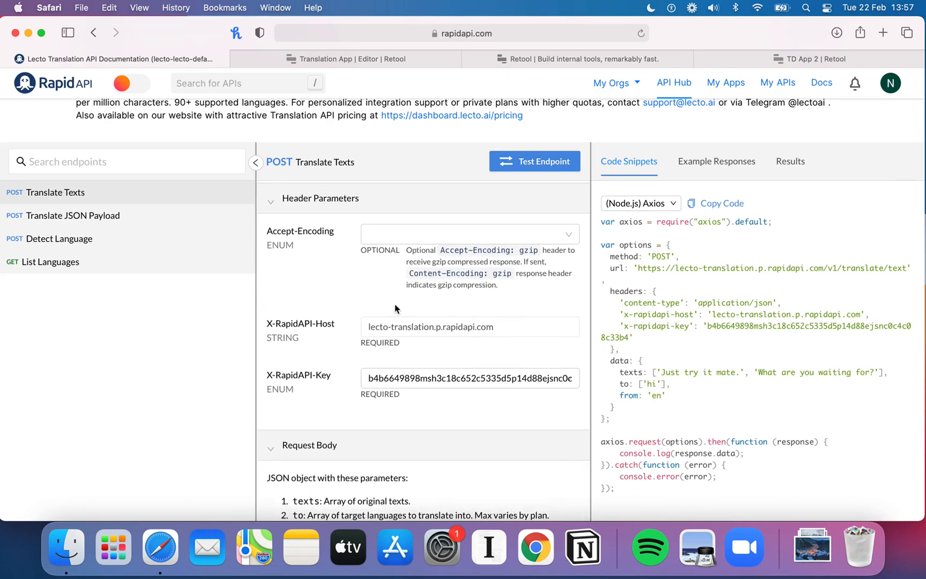
{"action": "left_click", "coordinate": [117, 238]}
{"action": "scroll", "coordinate": [381, 354], "scroll_direction": "down", "scroll_amount": 3}
{"action": "scroll", "coordinate": [381, 354], "scroll_direction": "down", "scroll_amount": 2}
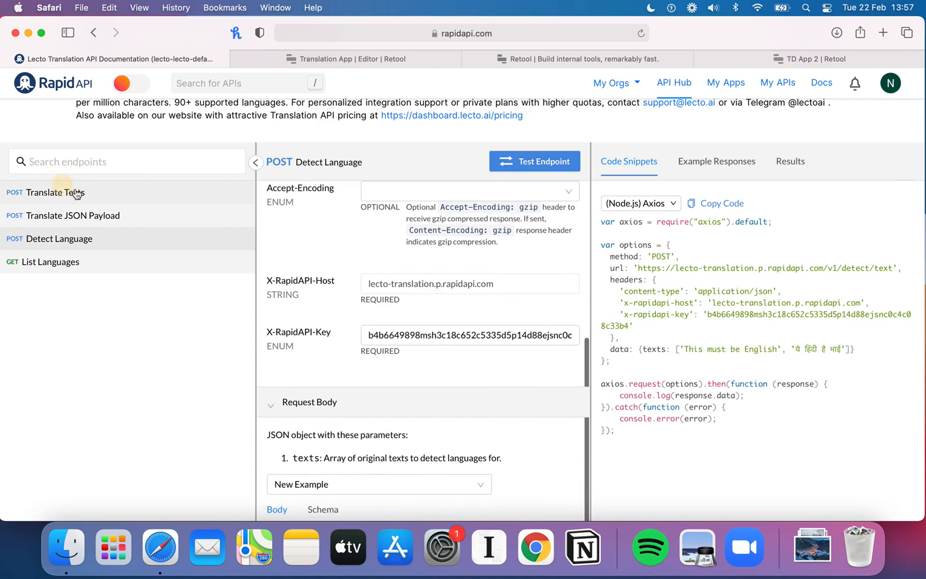
{"action": "left_click", "coordinate": [63, 191]}
{"action": "scroll", "coordinate": [383, 334], "scroll_direction": "down", "scroll_amount": 1}
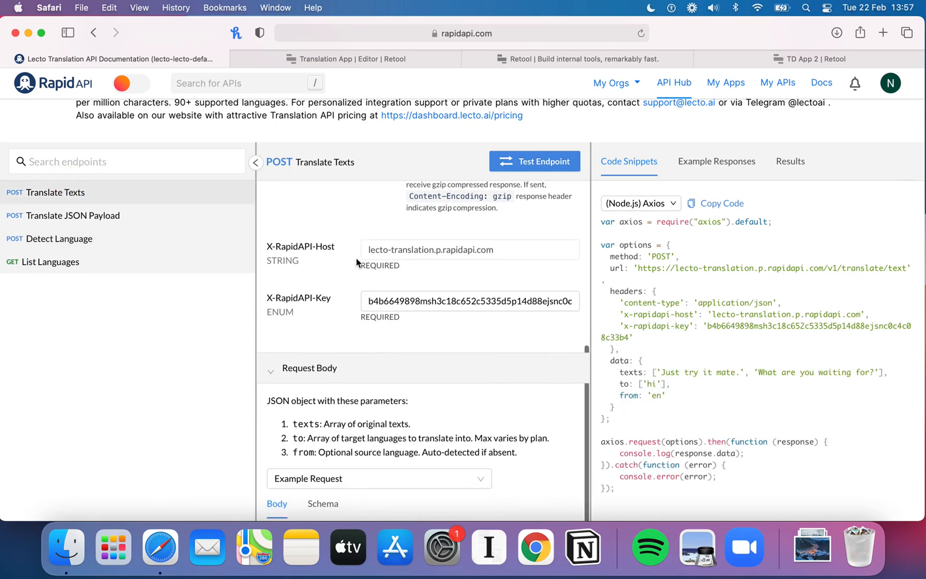
{"action": "left_click", "coordinate": [385, 55]}
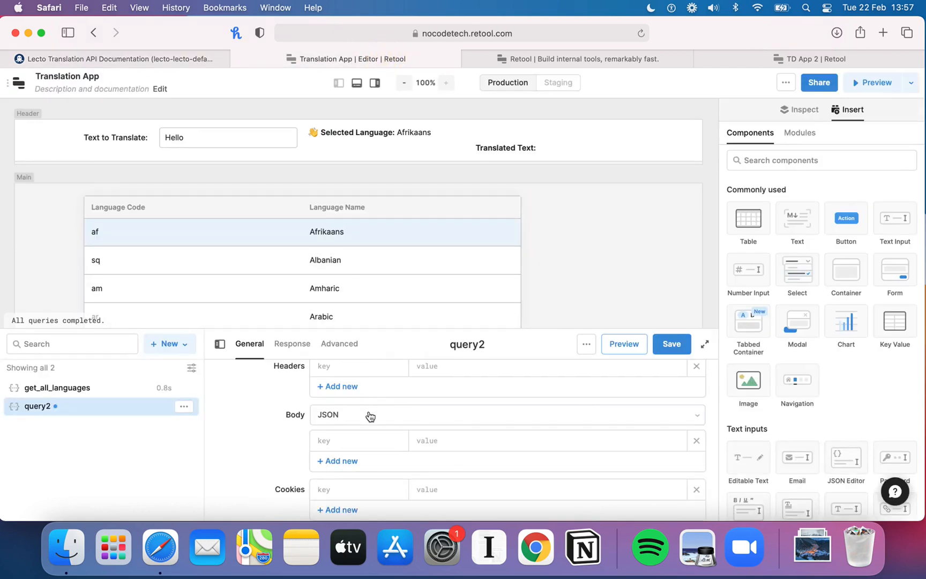
{"action": "scroll", "coordinate": [345, 446], "scroll_direction": "down", "scroll_amount": 2}
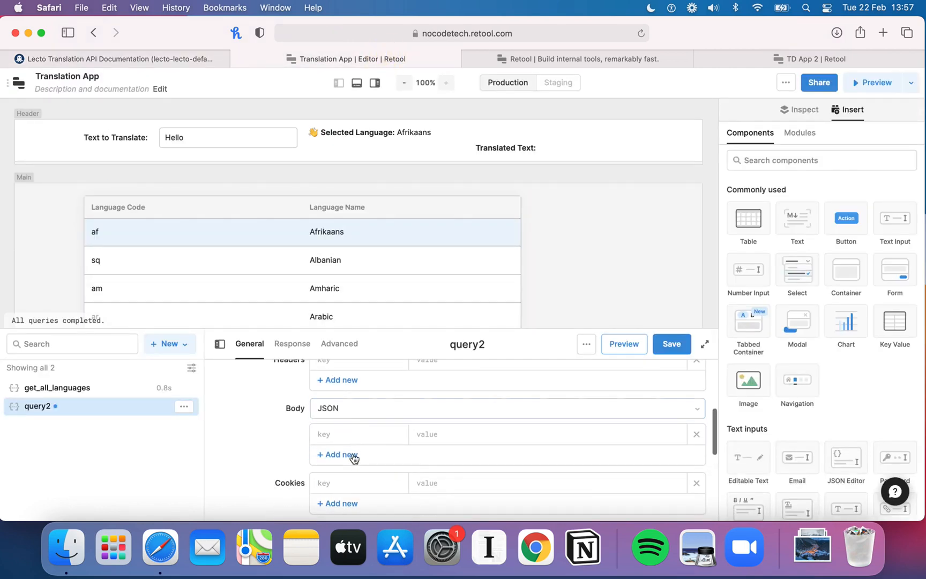
{"action": "left_click", "coordinate": [339, 438]}
{"action": "type", "text": "texts"}
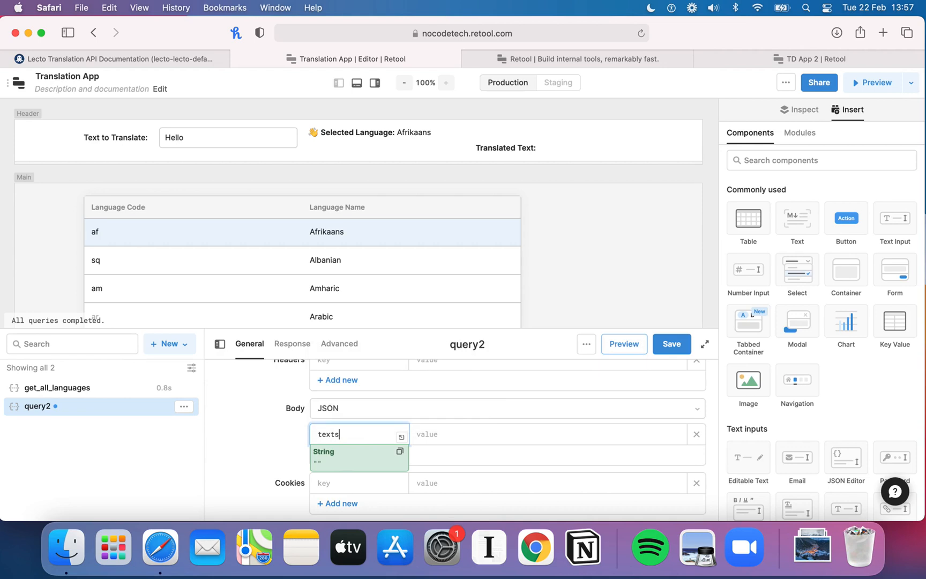
{"action": "key", "text": "Tab"}
{"action": "type", "text": "H"}
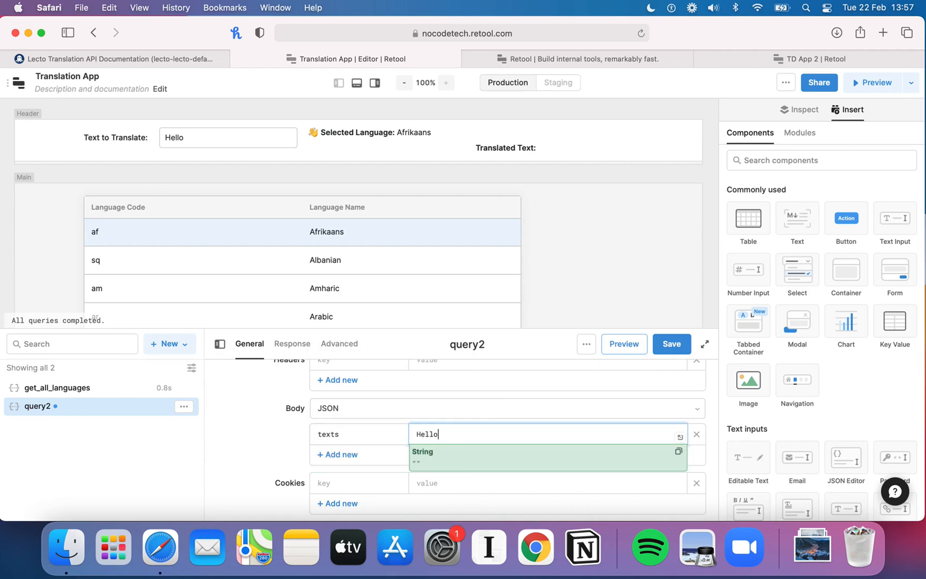
{"action": "key", "text": "super+a"}
{"action": "key", "text": "BackSpace"}
{"action": "double_click", "coordinate": [351, 429]}
{"action": "type", "text": "text"}
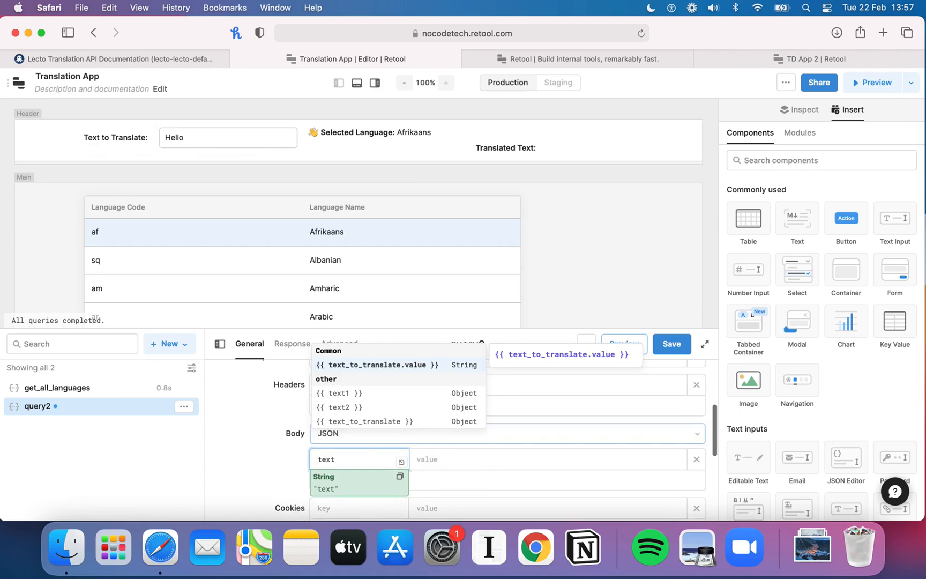
{"action": "key", "text": "BackSpace"}
{"action": "key", "text": "BackSpace"}
{"action": "key", "text": "BackSpace"}
{"action": "key", "text": "BackSpace"}
{"action": "left_click", "coordinate": [260, 435]}
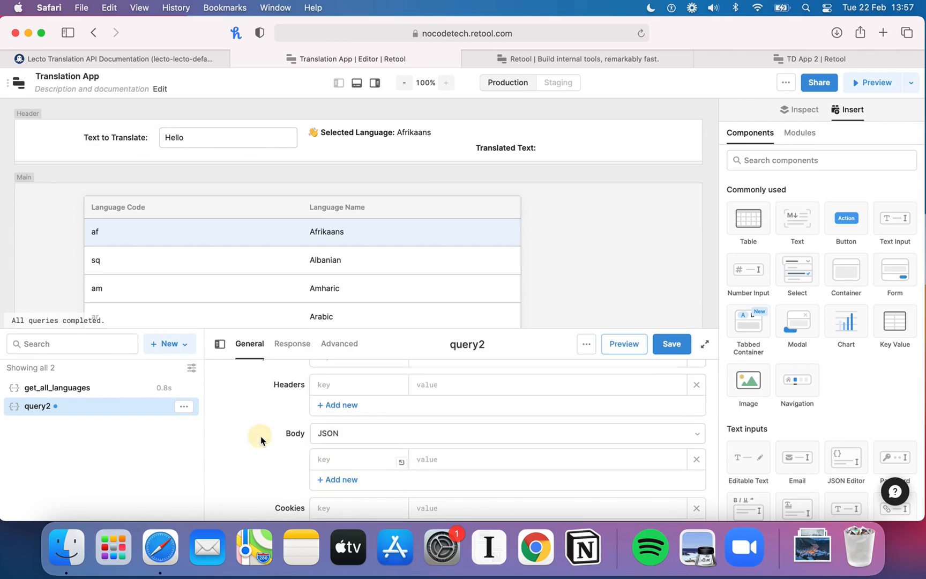
{"action": "scroll", "coordinate": [261, 436], "scroll_direction": "up", "scroll_amount": 1}
{"action": "scroll", "coordinate": [261, 440], "scroll_direction": "up", "scroll_amount": 3}
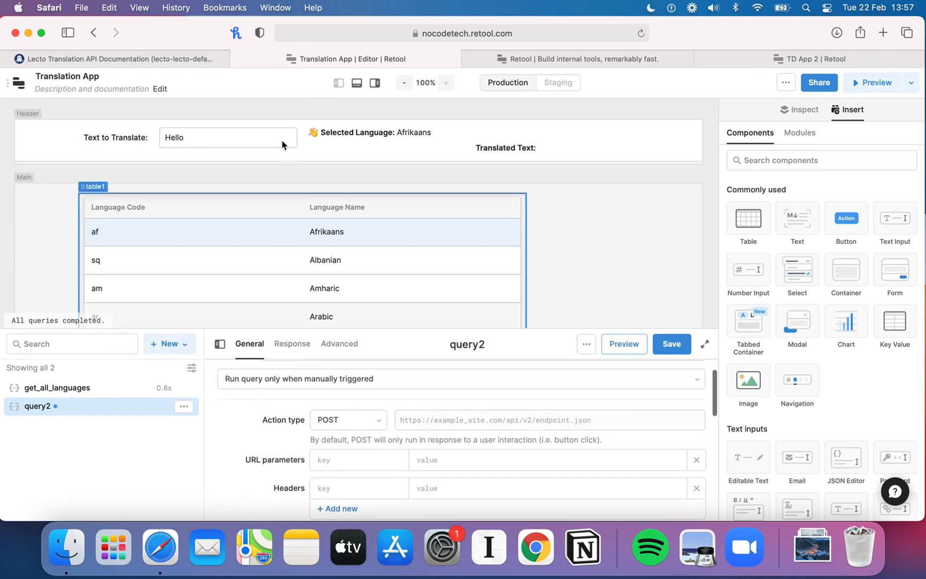
{"action": "left_click", "coordinate": [182, 60]}
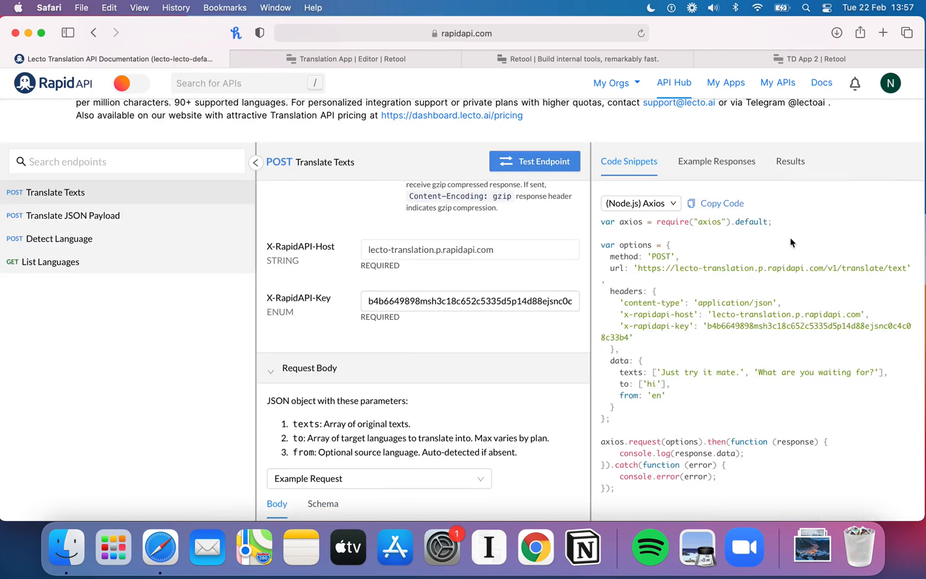
{"action": "left_click_drag", "start_coordinate": [907, 267], "coordinate": [640, 271]}
{"action": "key", "text": "super+c"}
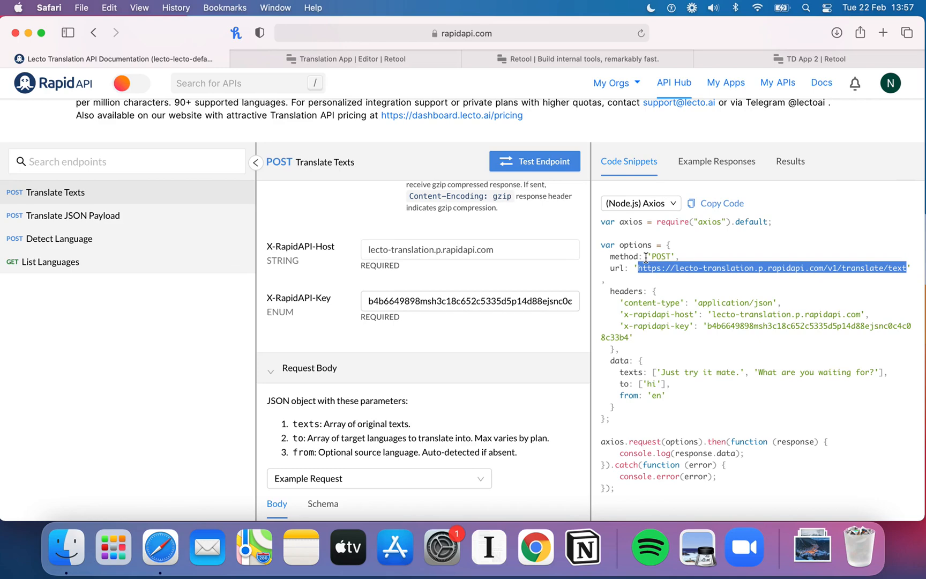
{"action": "left_click", "coordinate": [308, 58]}
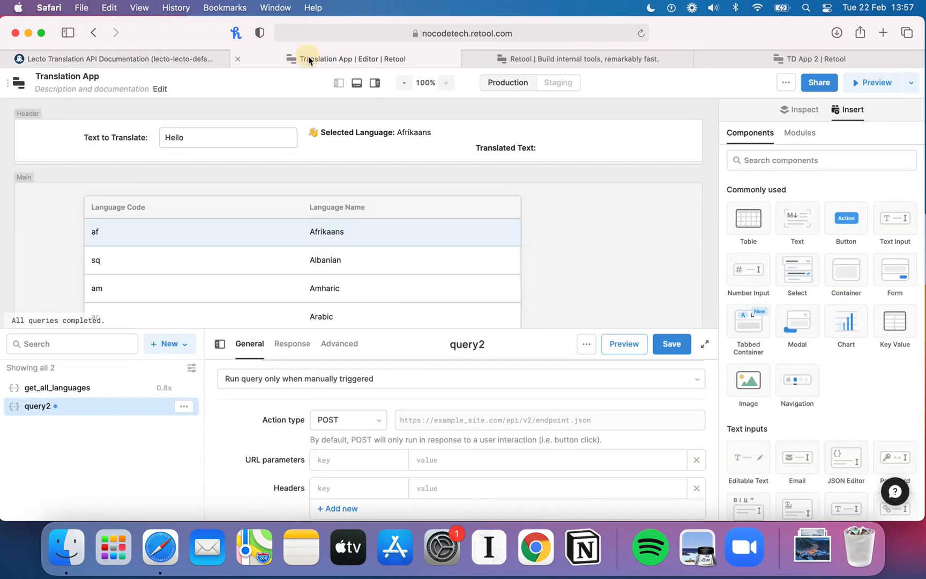
{"action": "left_click", "coordinate": [424, 420]}
{"action": "key", "text": "super+v"}
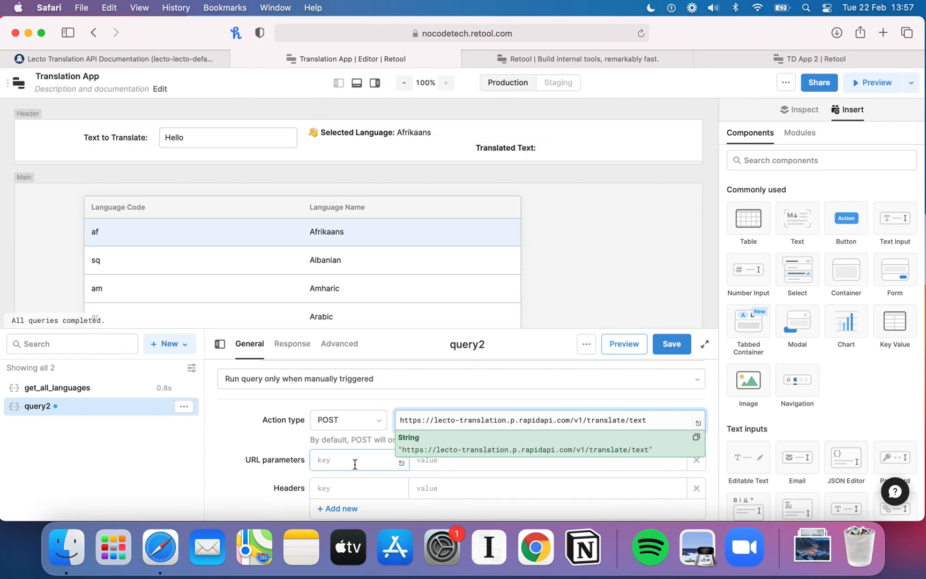
Step: Add a new header to the query with the key content-type, copied from the RapidAPI code snippet
{"action": "scroll", "coordinate": [355, 459], "scroll_direction": "down", "scroll_amount": 2}
{"action": "left_click", "coordinate": [355, 458]}
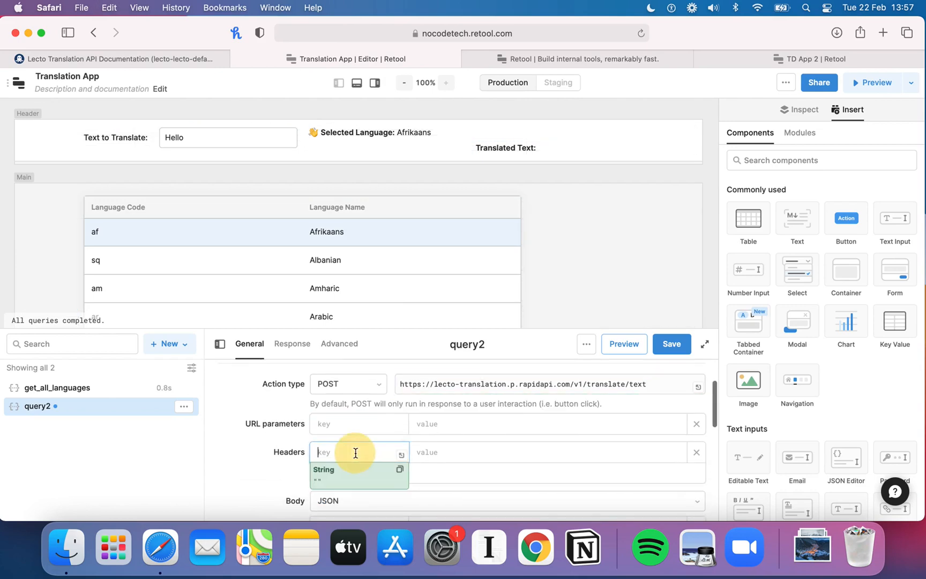
{"action": "left_click", "coordinate": [190, 60]}
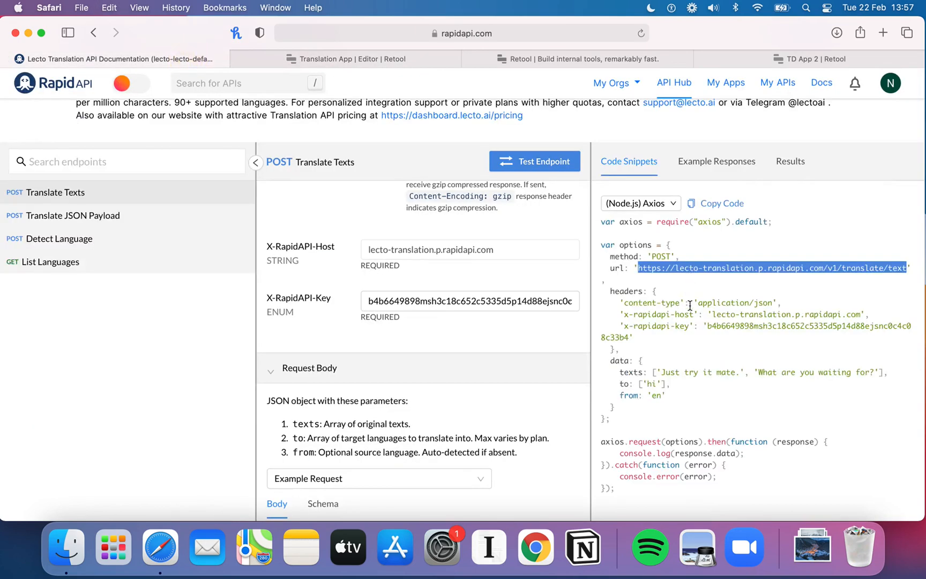
{"action": "left_click_drag", "start_coordinate": [683, 303], "coordinate": [624, 303]}
{"action": "key", "text": "super+c"}
{"action": "left_click", "coordinate": [402, 66]}
{"action": "key", "text": "super+v"}
{"action": "key", "text": "Tab"}
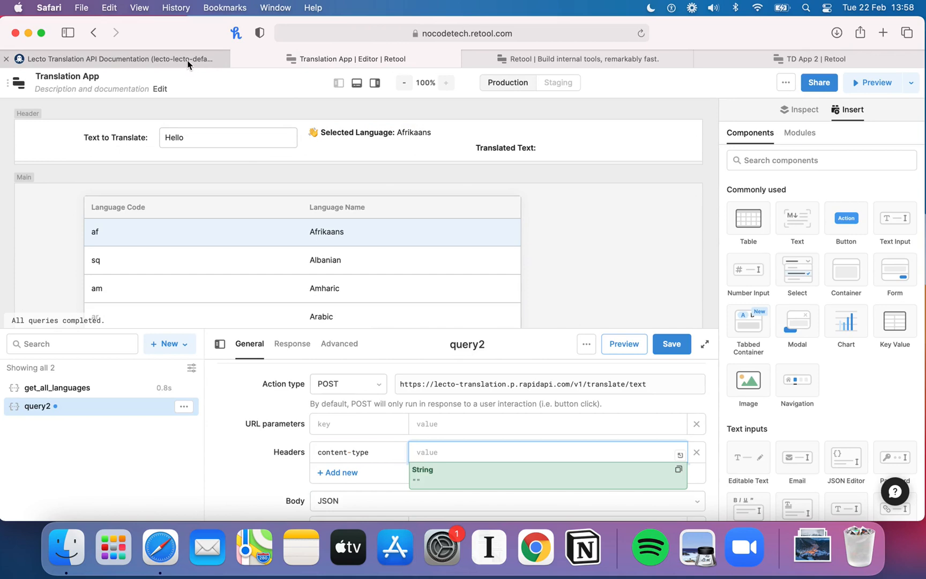
Step: Set the content-type header's value to application/json from the snippet and add another header row
{"action": "left_click", "coordinate": [177, 64]}
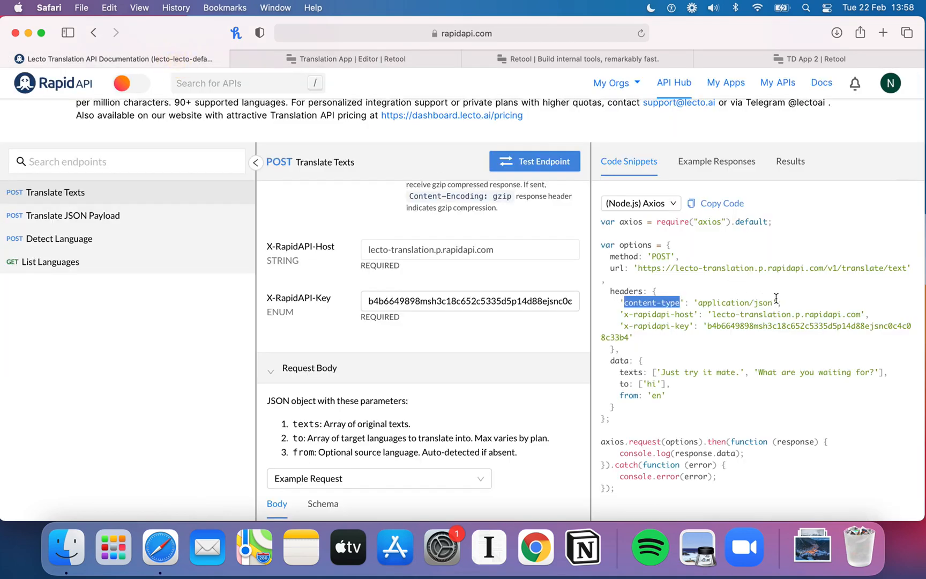
{"action": "left_click_drag", "start_coordinate": [775, 300], "coordinate": [700, 301]}
{"action": "key", "text": "super+c"}
{"action": "left_click", "coordinate": [322, 59]}
{"action": "key", "text": "super+v"}
{"action": "scroll", "coordinate": [485, 452], "scroll_direction": "down", "scroll_amount": 2}
{"action": "left_click", "coordinate": [369, 427]}
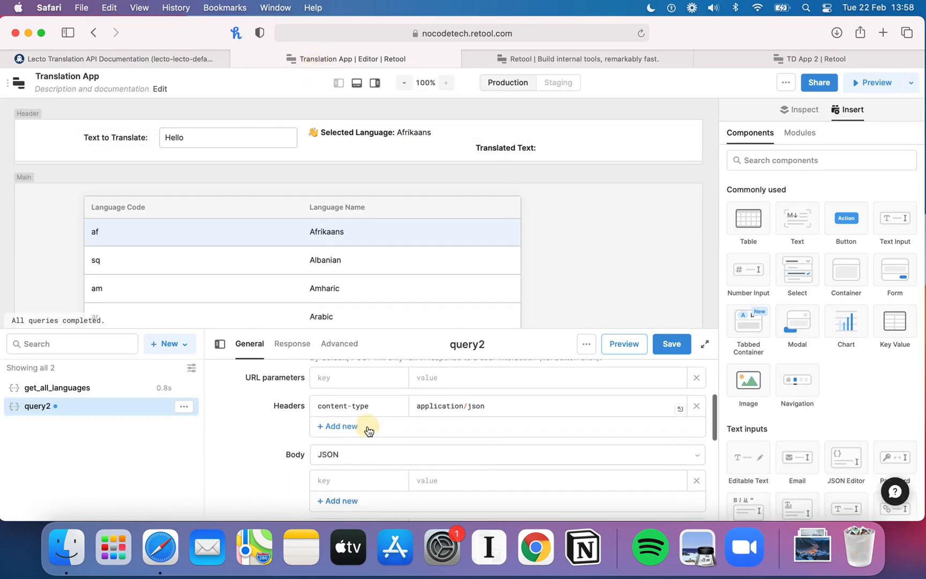
{"action": "scroll", "coordinate": [385, 423], "scroll_direction": "down", "scroll_amount": 1}
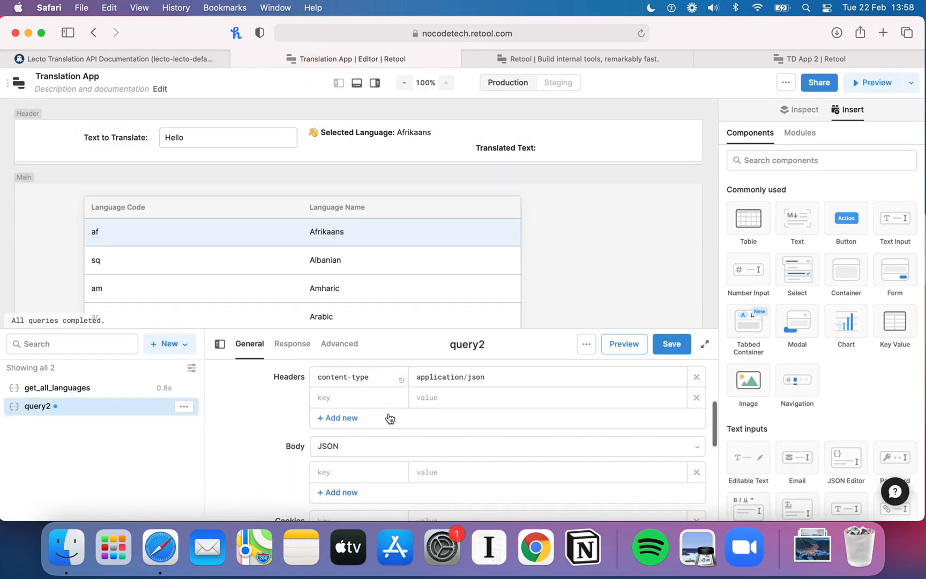
Step: Enter x-rapidapi-host, copied from the snippet, as the second header's key
{"action": "left_click", "coordinate": [177, 59]}
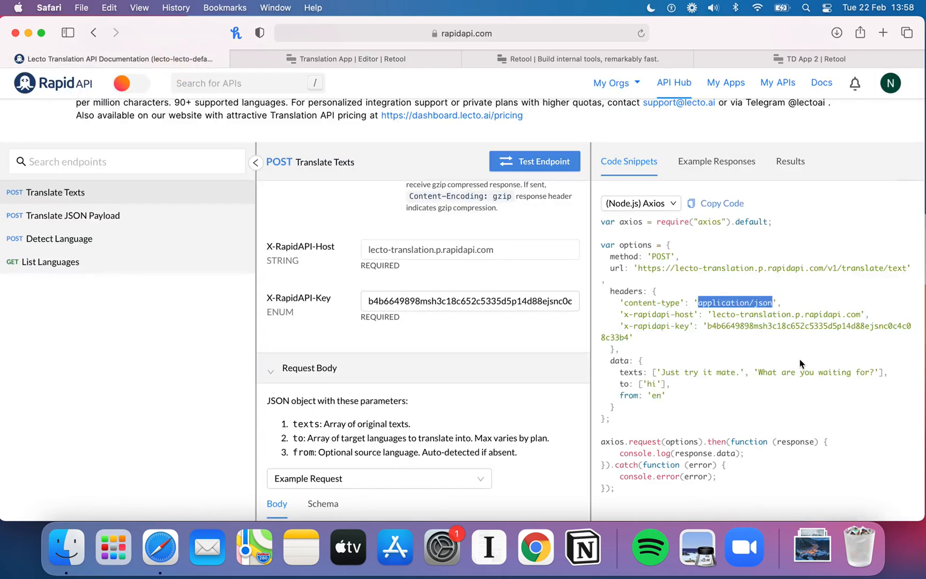
{"action": "left_click_drag", "start_coordinate": [694, 315], "coordinate": [623, 315]}
{"action": "key", "text": "super+c"}
{"action": "left_click", "coordinate": [307, 60]}
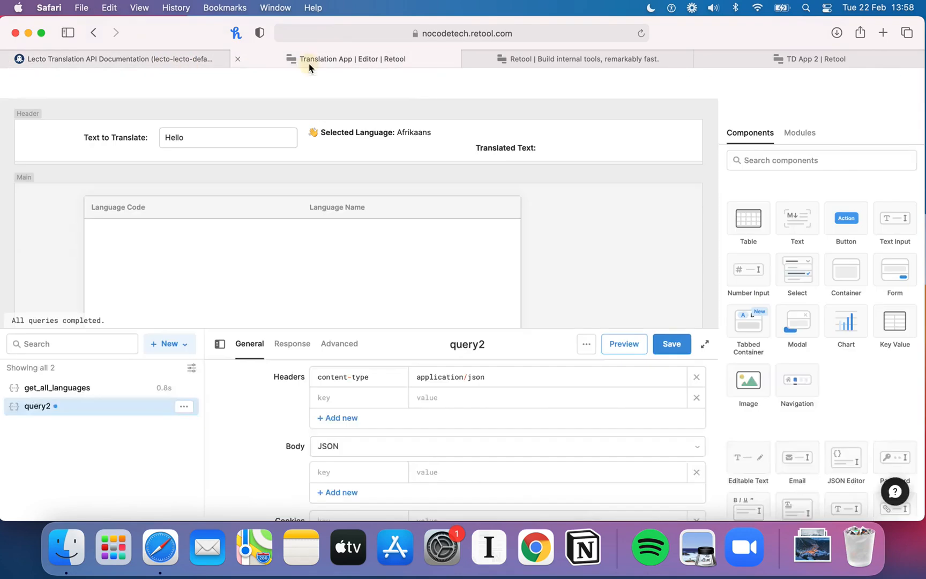
{"action": "left_click", "coordinate": [368, 397]}
{"action": "key", "text": "super+v"}
{"action": "key", "text": "Tab"}
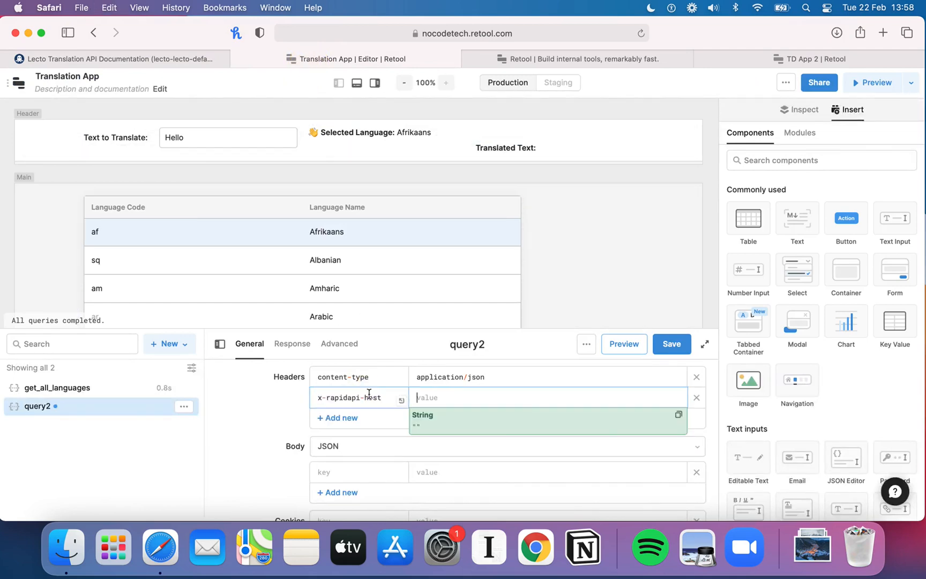
Step: Paste lecto-translation.p.rapidapi.com from the snippet as the x-rapidapi-host header's value
{"action": "left_click", "coordinate": [162, 60]}
{"action": "left_click_drag", "start_coordinate": [862, 315], "coordinate": [712, 314]}
{"action": "key", "text": "super+c"}
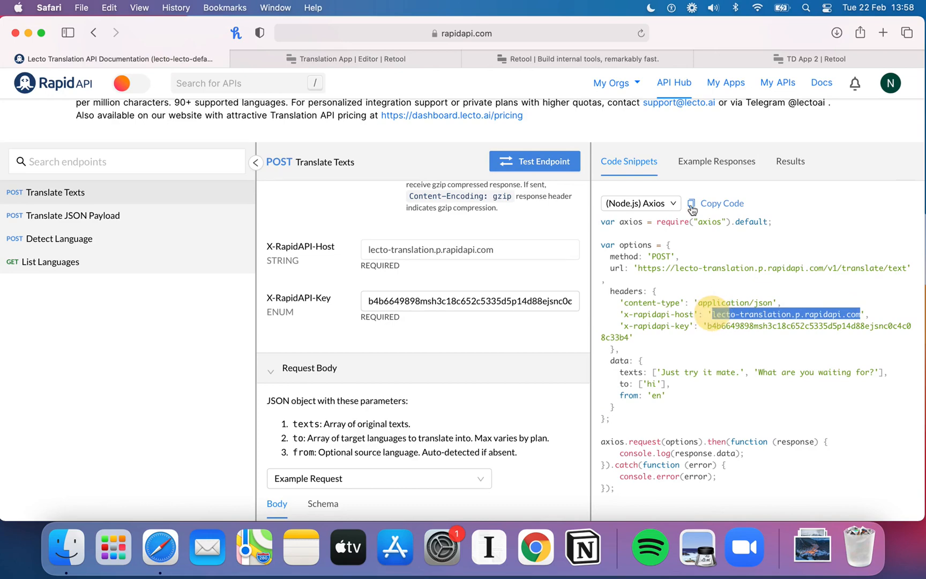
{"action": "left_click", "coordinate": [290, 60]}
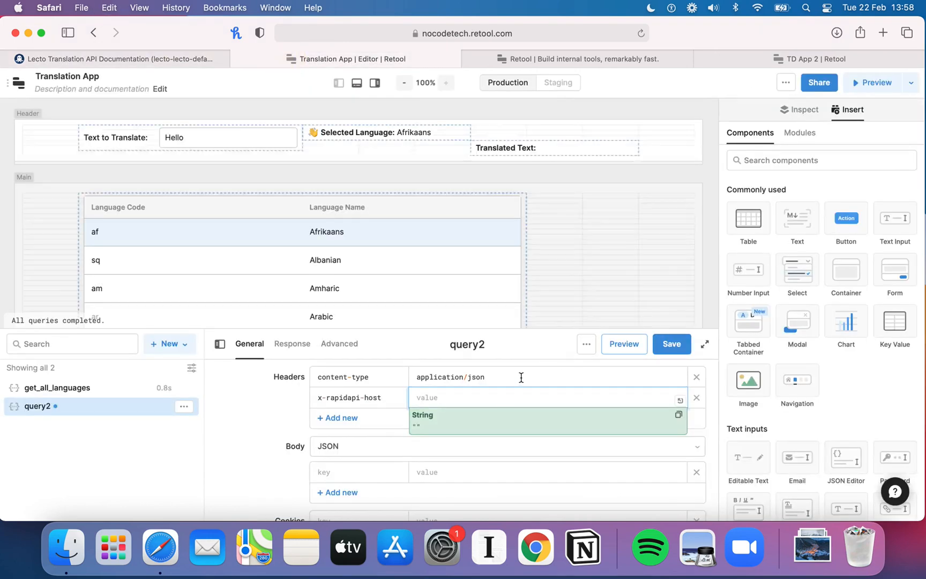
{"action": "key", "text": "super+v"}
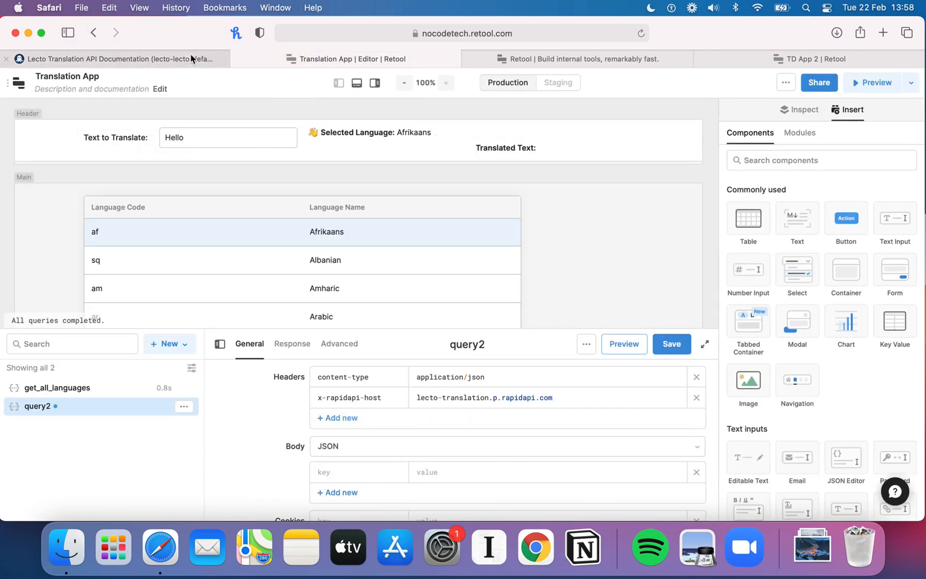
Step: Copy x-rapidapi-key from the snippet and paste it as a third header's key
{"action": "left_click", "coordinate": [195, 53]}
{"action": "left_click_drag", "start_coordinate": [690, 326], "coordinate": [623, 326]}
{"action": "key", "text": "super+c"}
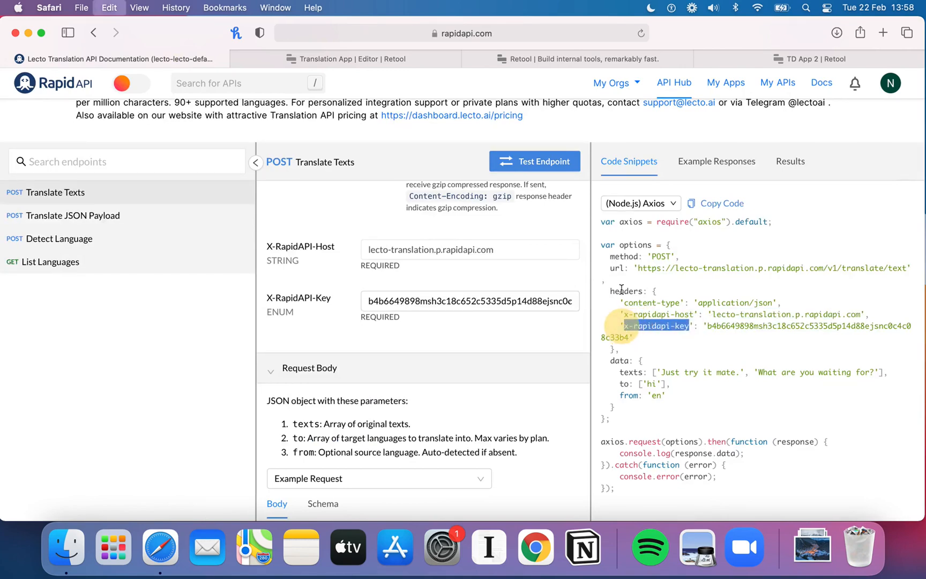
{"action": "left_click", "coordinate": [376, 53]}
{"action": "left_click", "coordinate": [325, 415]}
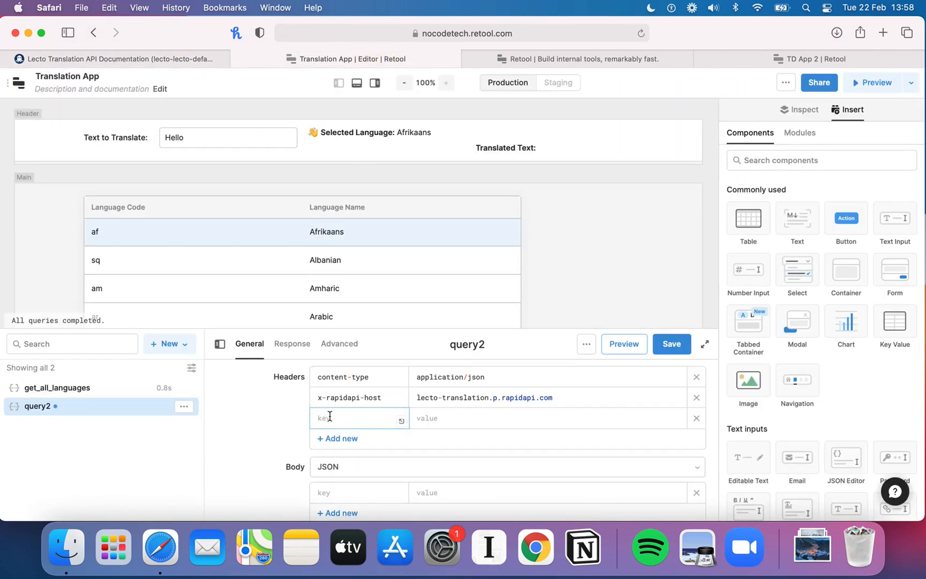
{"action": "key", "text": "super+v"}
Step: Copy the RapidAPI key from the snippet and paste it as the x-rapidapi-key header's value
{"action": "left_click", "coordinate": [176, 58]}
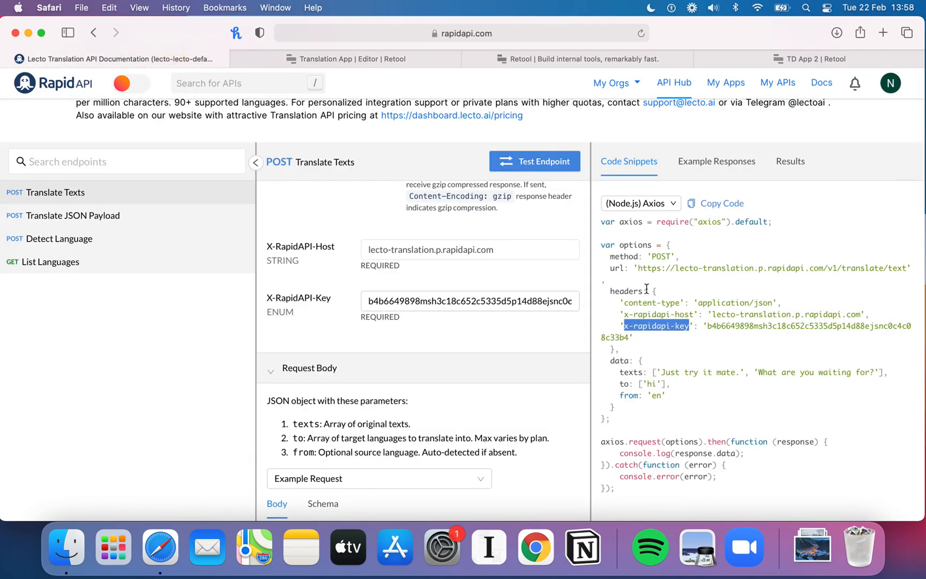
{"action": "left_click_drag", "start_coordinate": [706, 325], "coordinate": [630, 338]}
{"action": "key", "text": "super+c"}
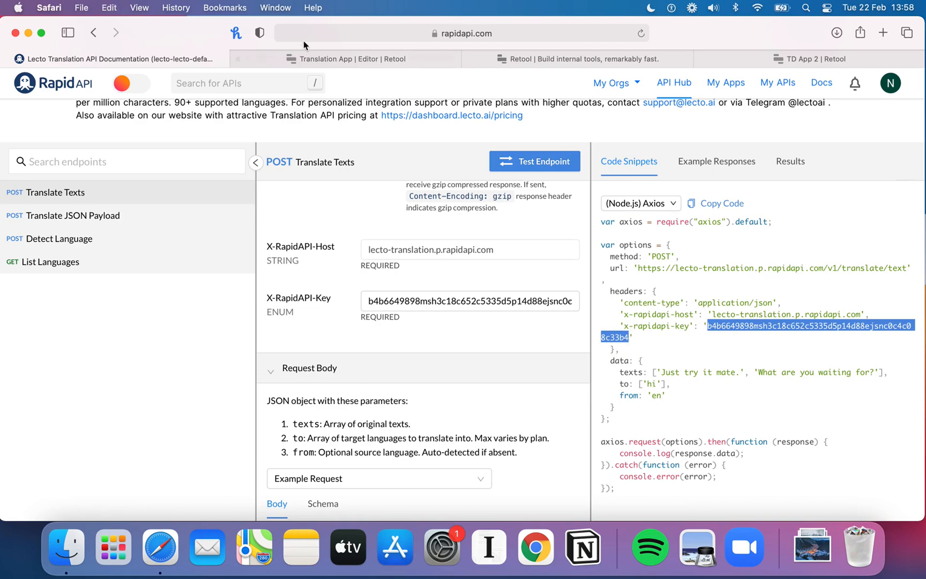
{"action": "left_click", "coordinate": [298, 58]}
{"action": "key", "text": "super+v"}
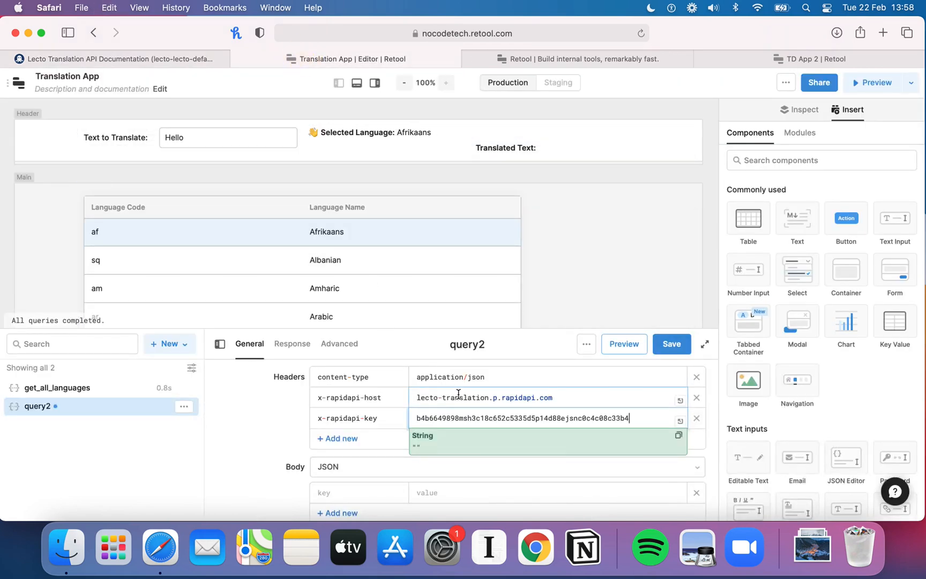
Step: Set the query's request body type to Raw
{"action": "scroll", "coordinate": [263, 439], "scroll_direction": "down", "scroll_amount": 1}
{"action": "scroll", "coordinate": [263, 440], "scroll_direction": "down", "scroll_amount": 1}
{"action": "left_click", "coordinate": [262, 435]}
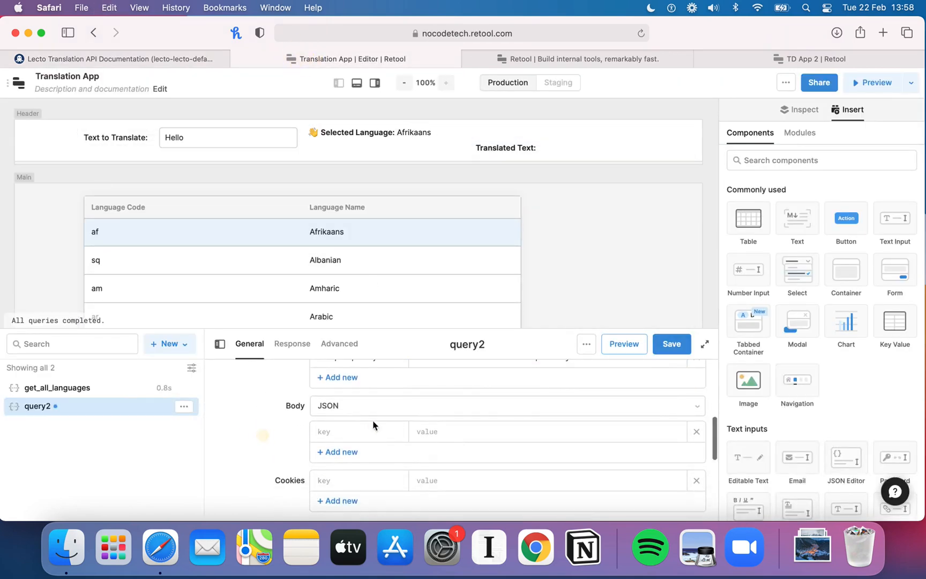
{"action": "left_click", "coordinate": [160, 58]}
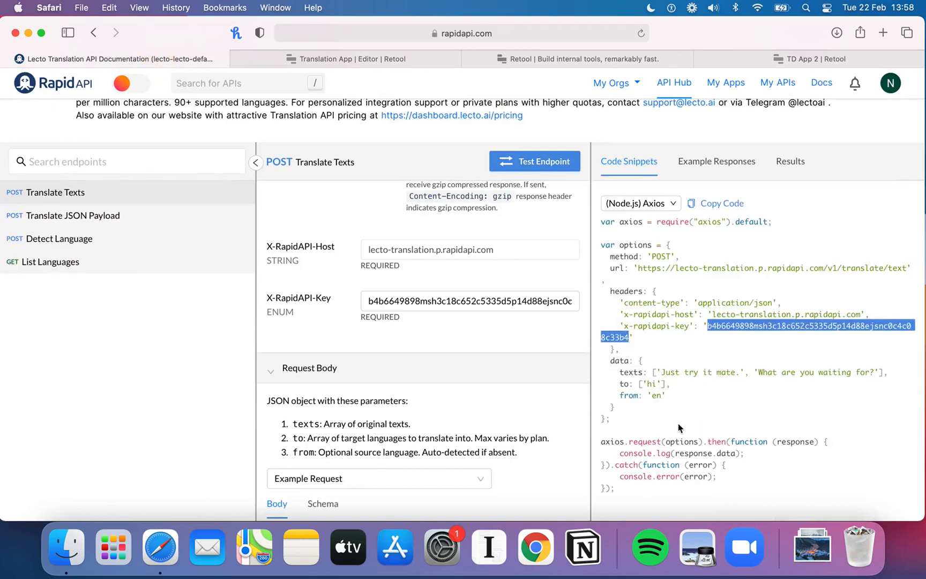
{"action": "scroll", "coordinate": [678, 427], "scroll_direction": "down", "scroll_amount": 1}
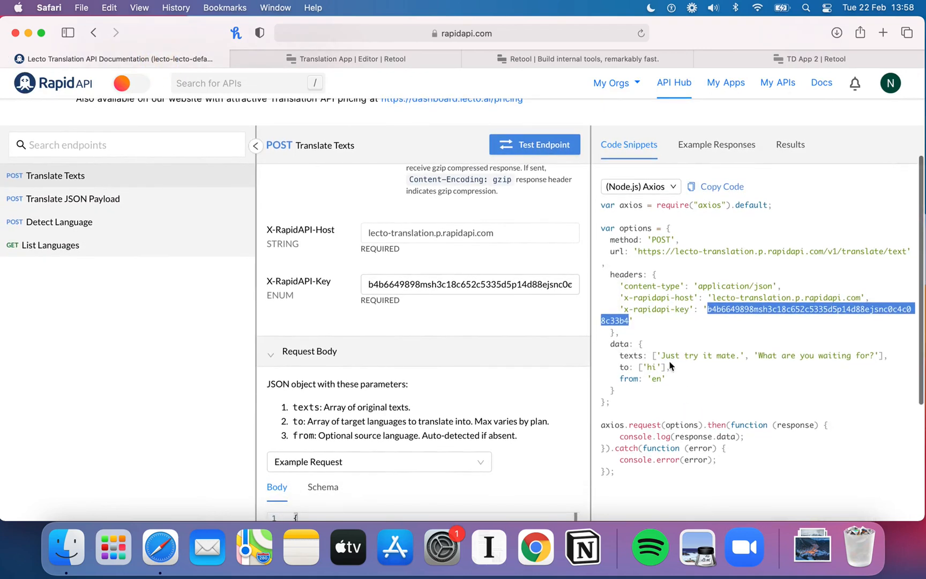
{"action": "left_click", "coordinate": [303, 59]}
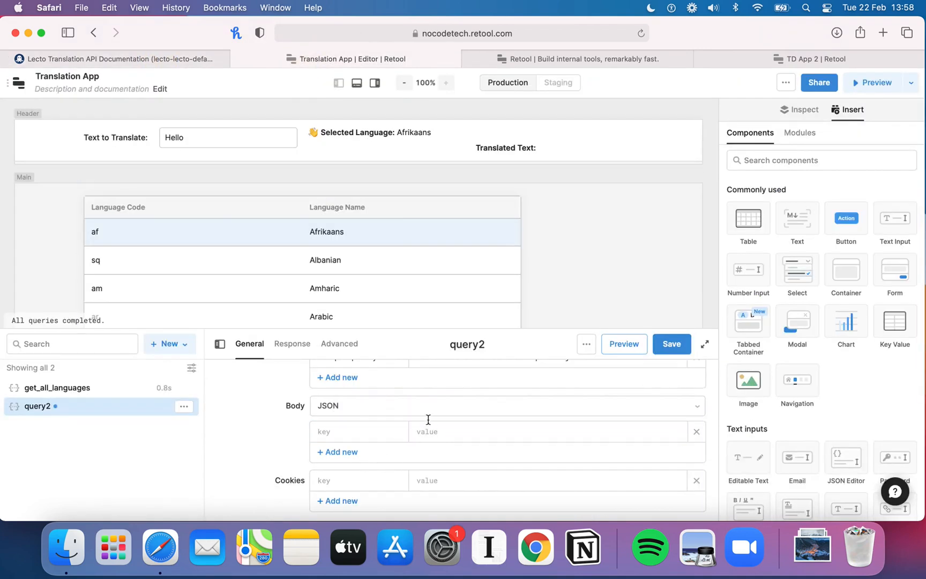
{"action": "left_click", "coordinate": [372, 407]}
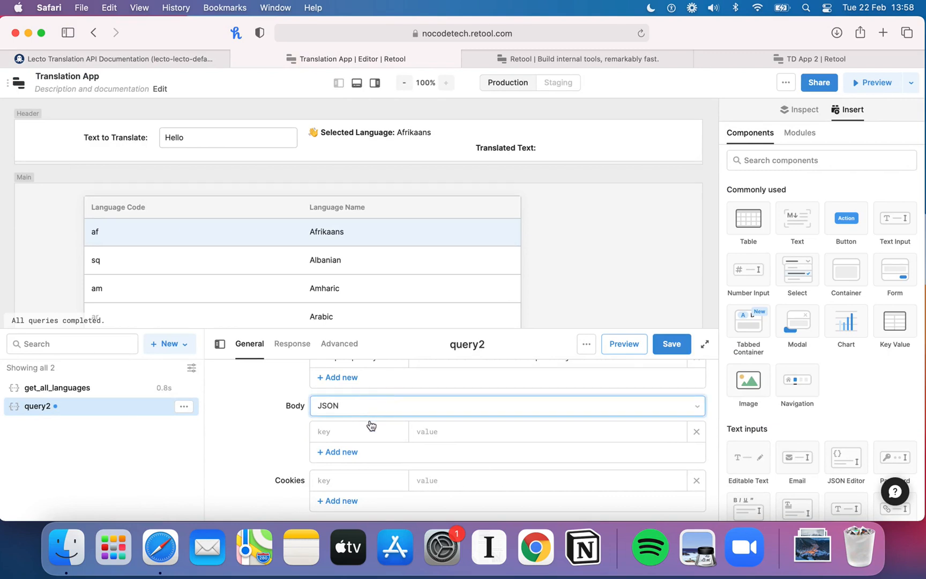
{"action": "left_click", "coordinate": [348, 391]}
Step: Copy the example JSON request body from the Translate Texts documentation into the query's raw body editor
{"action": "scroll", "coordinate": [270, 424], "scroll_direction": "down", "scroll_amount": 1}
{"action": "left_click", "coordinate": [199, 60]}
{"action": "scroll", "coordinate": [387, 302], "scroll_direction": "down", "scroll_amount": 5}
{"action": "left_click_drag", "start_coordinate": [306, 487], "coordinate": [297, 379]}
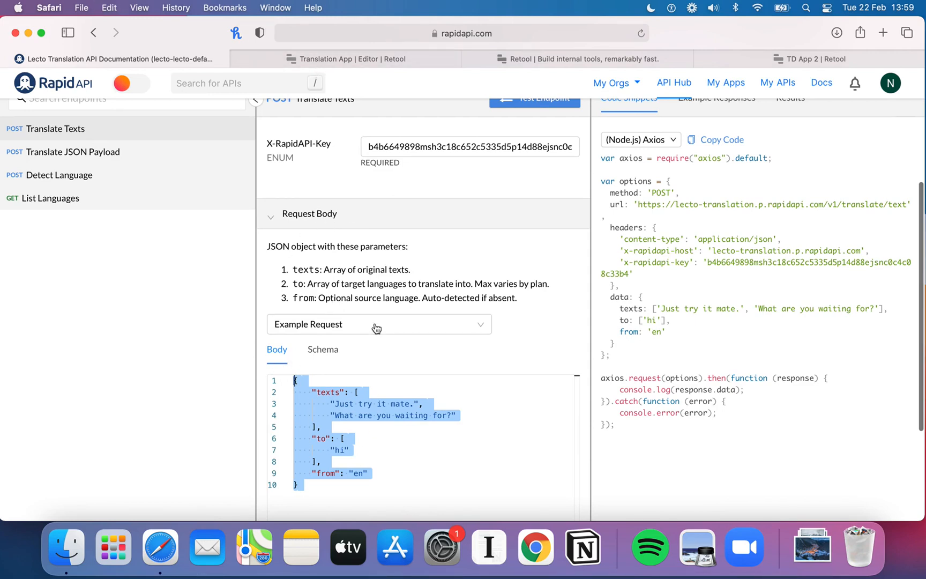
{"action": "left_click", "coordinate": [376, 57]}
{"action": "scroll", "coordinate": [445, 378], "scroll_direction": "down", "scroll_amount": 2}
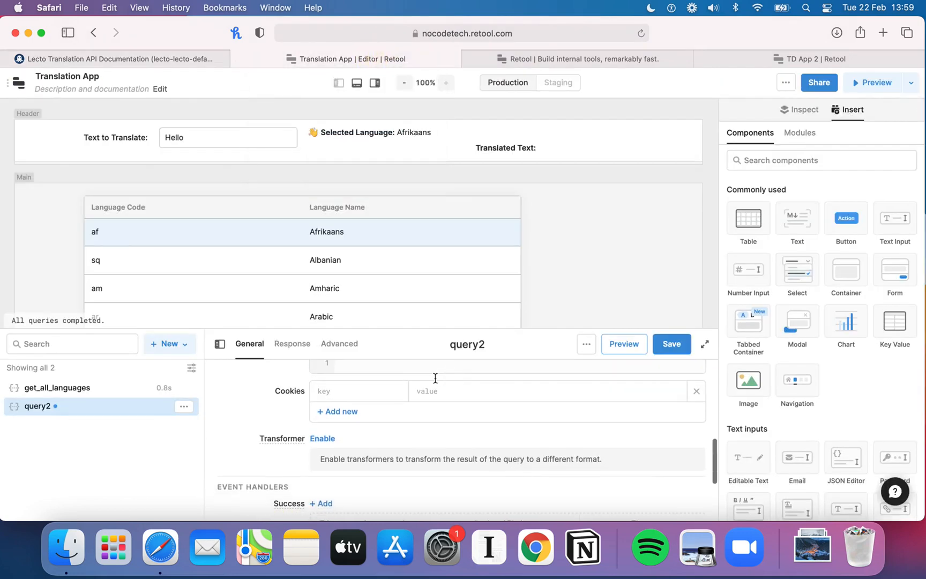
{"action": "scroll", "coordinate": [386, 382], "scroll_direction": "up", "scroll_amount": 1}
{"action": "left_click", "coordinate": [365, 389]}
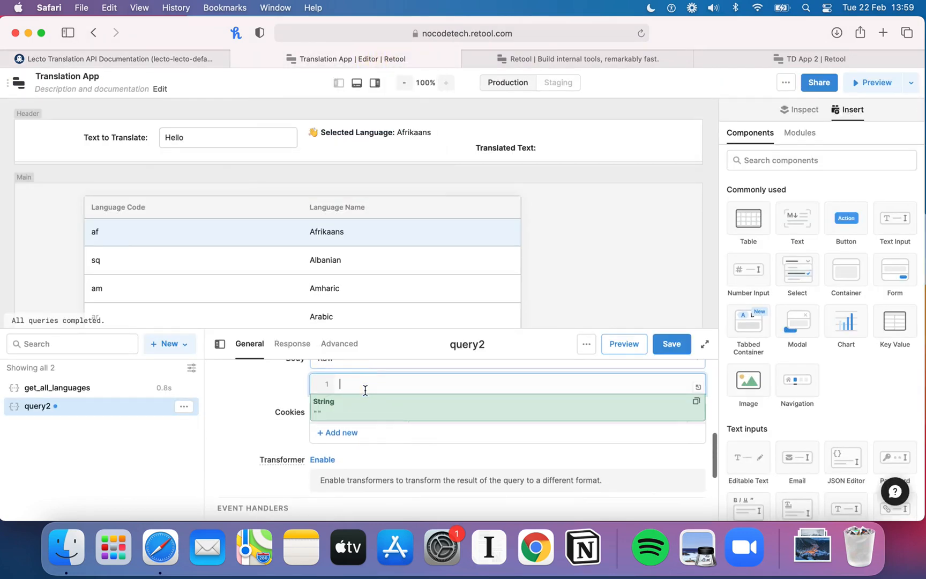
{"action": "key", "text": "super+v"}
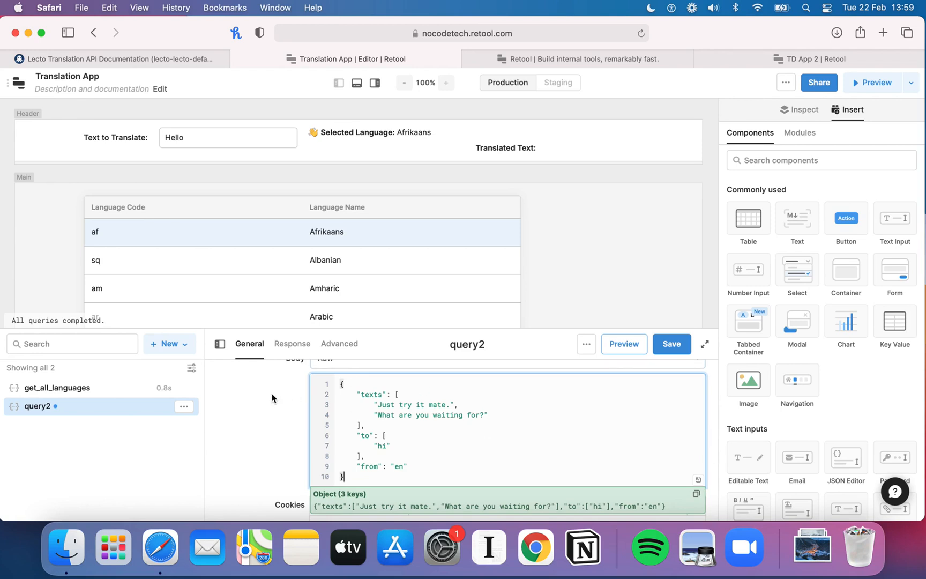
{"action": "left_click", "coordinate": [257, 394]}
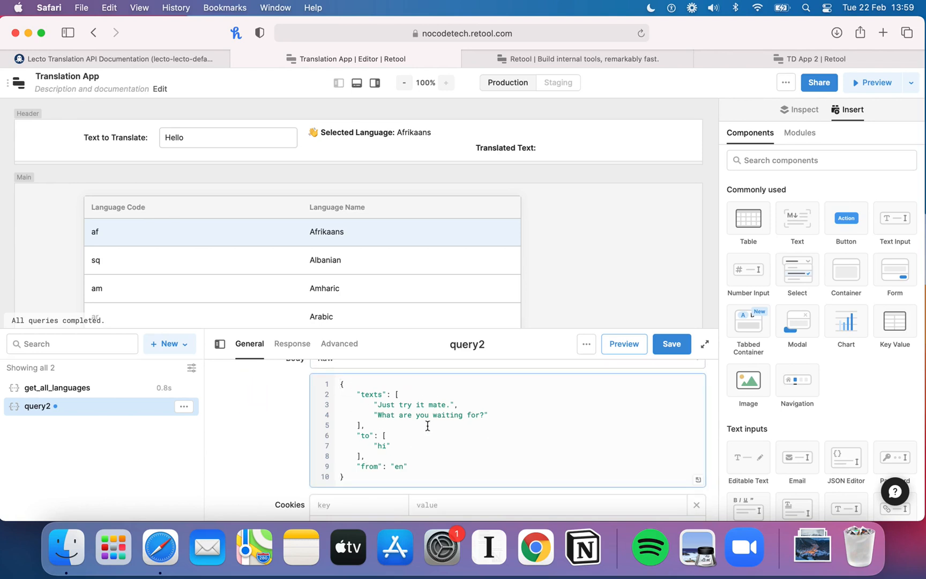
Step: Replace the two example sentences in the texts array with a single empty string
{"action": "scroll", "coordinate": [468, 427], "scroll_direction": "up", "scroll_amount": 1}
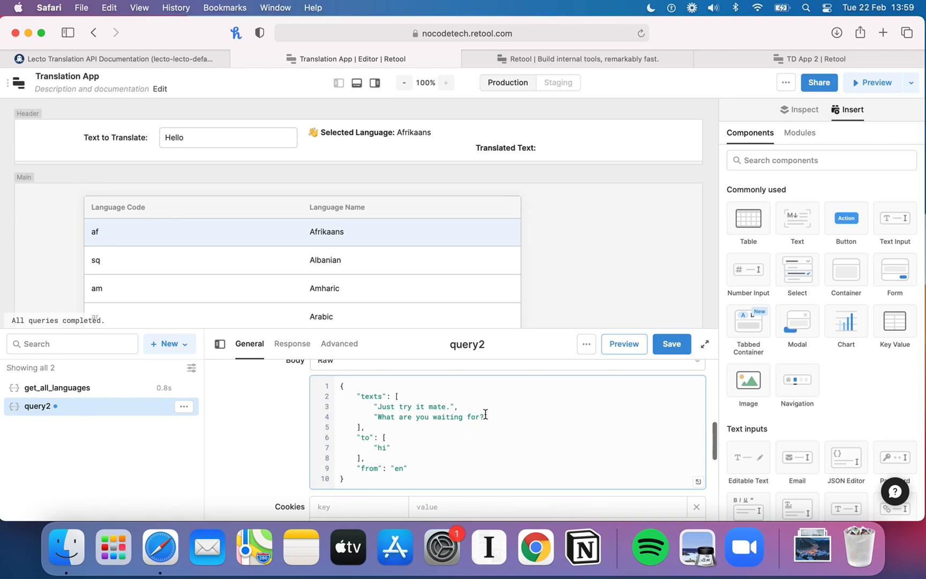
{"action": "left_click", "coordinate": [487, 414]}
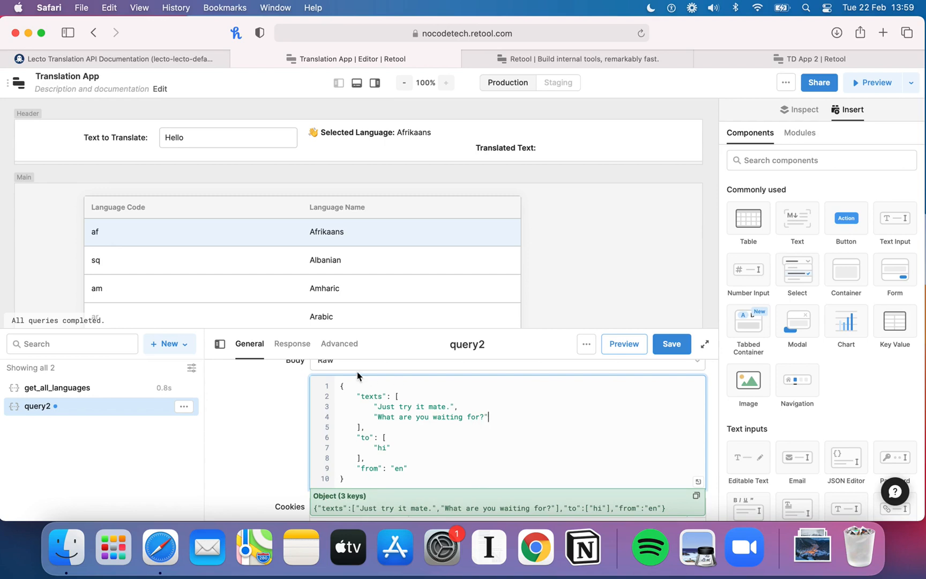
{"action": "left_click", "coordinate": [406, 407]}
{"action": "left_click", "coordinate": [485, 412]}
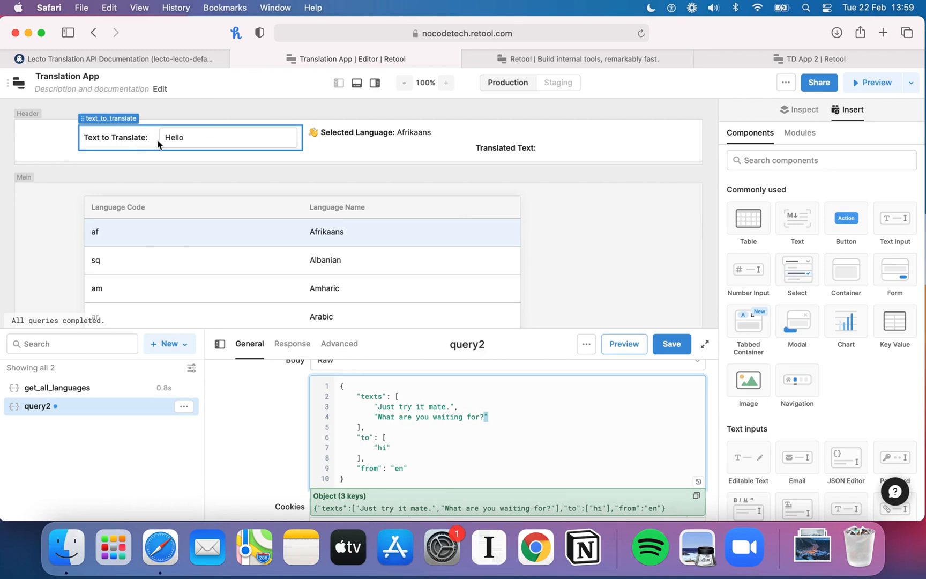
{"action": "left_click", "coordinate": [488, 417]}
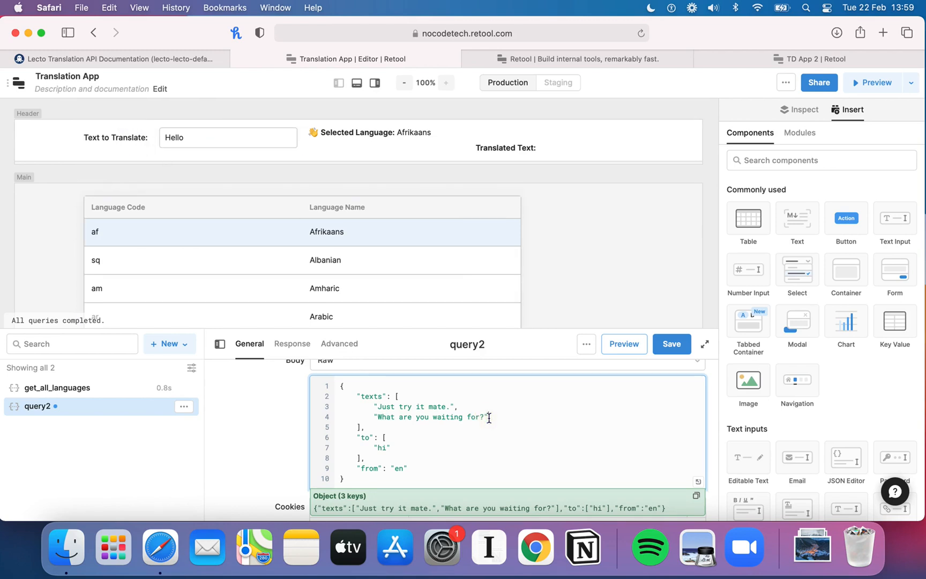
{"action": "left_click_drag", "start_coordinate": [487, 417], "coordinate": [382, 408]}
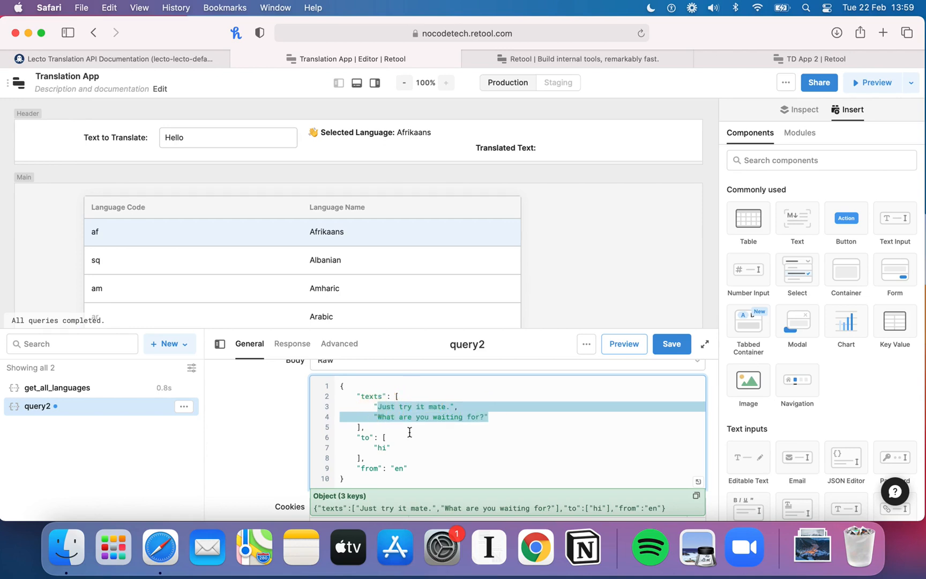
{"action": "key", "text": "BackSpace"}
{"action": "type", "text": "\""}
Step: Fill the texts entry with {{text_to_translate.value}} using the autocomplete suggestion
{"action": "left_click", "coordinate": [378, 406]}
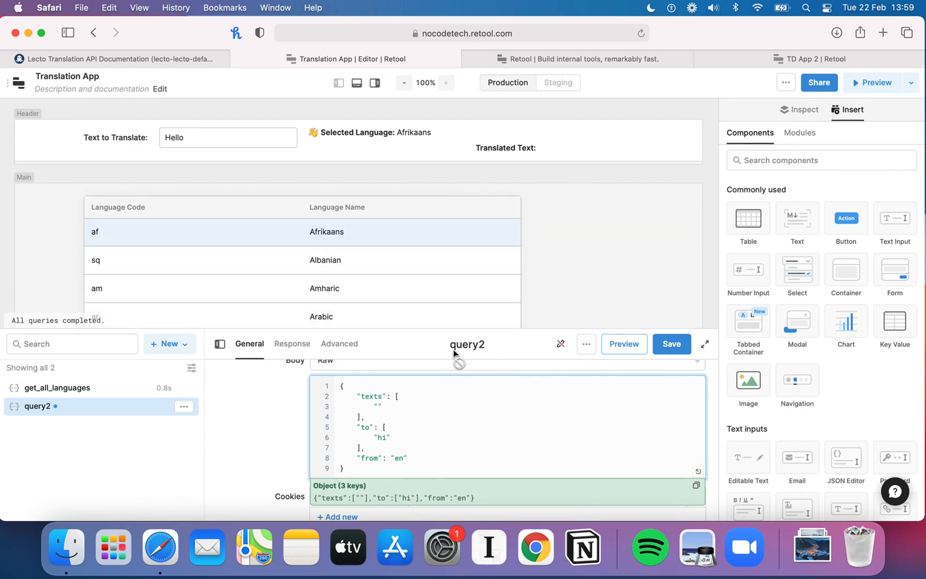
{"action": "type", "text": "H"}
{"action": "key", "text": "BackSpace"}
{"action": "type", "text": "{{"}
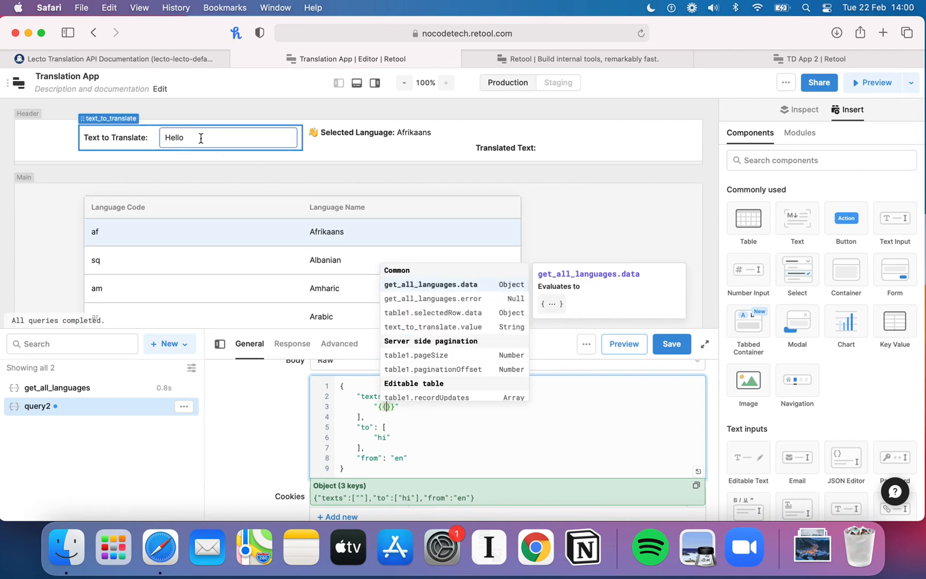
{"action": "left_click", "coordinate": [440, 332]}
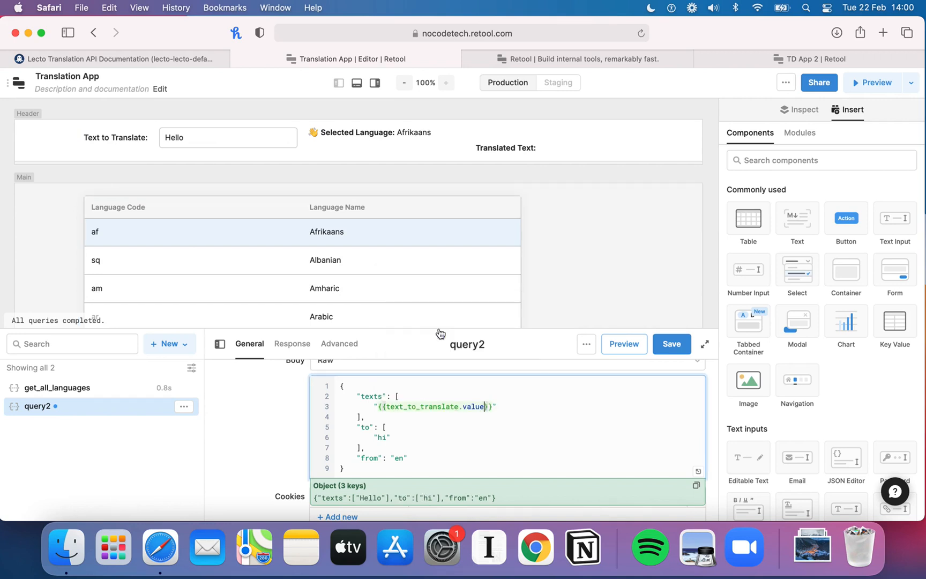
Step: Clear the example target language hi from the to array, leaving an empty string
{"action": "left_click", "coordinate": [384, 435]}
{"action": "left_click", "coordinate": [484, 407]}
{"action": "type", "text": "."}
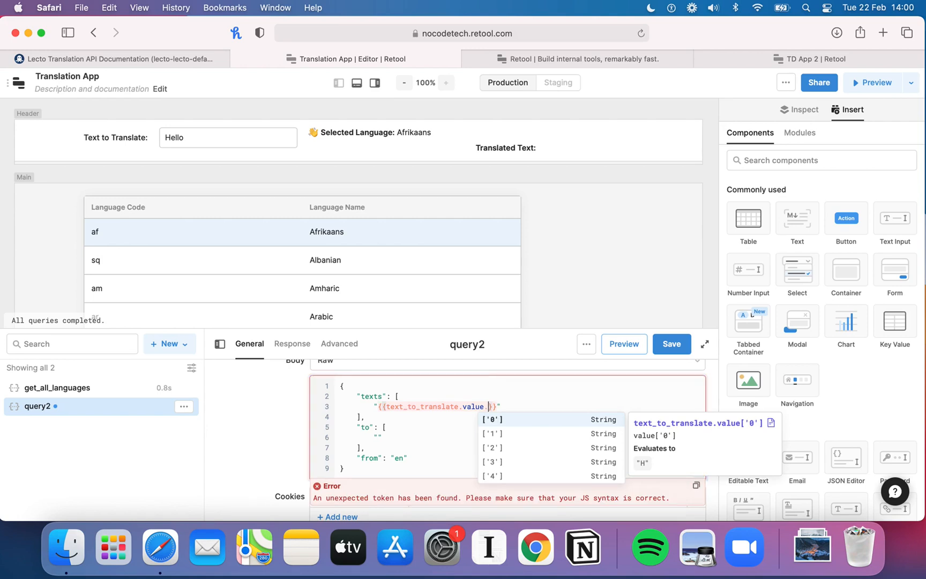
{"action": "key", "text": "BackSpace"}
{"action": "left_click", "coordinate": [377, 436]}
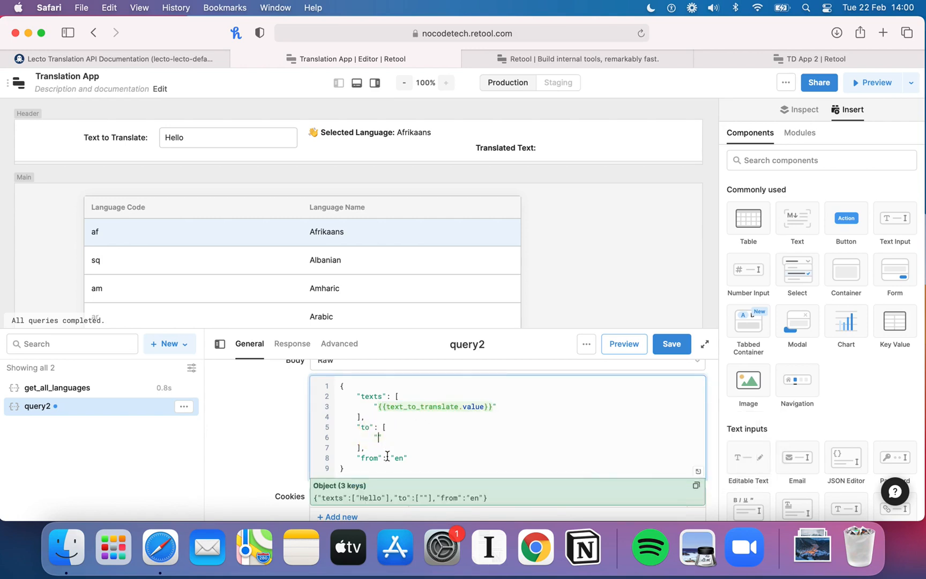
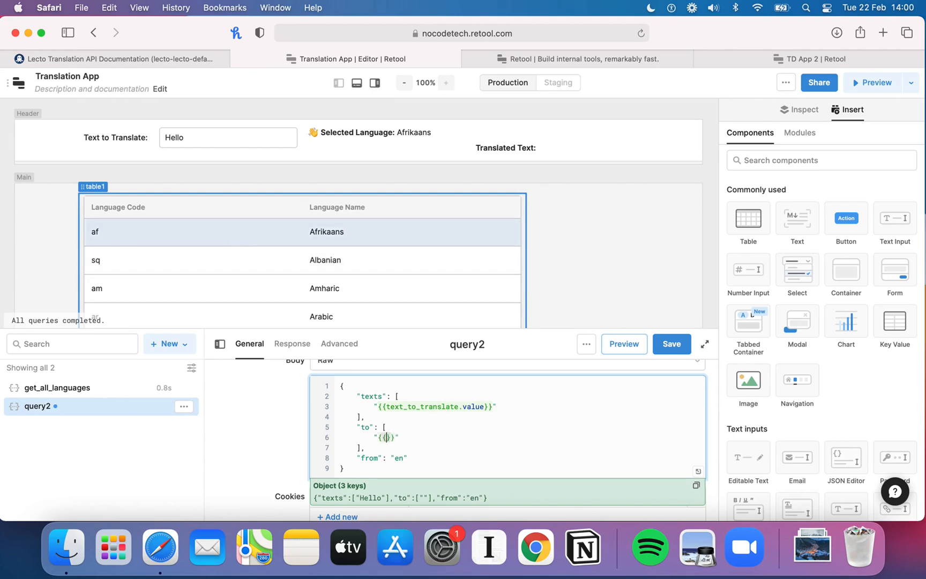
Step: Fill the to entry with {{table1.selectedRow.data.language_code}} using the autocomplete suggestions
{"action": "type", "text": "{"}
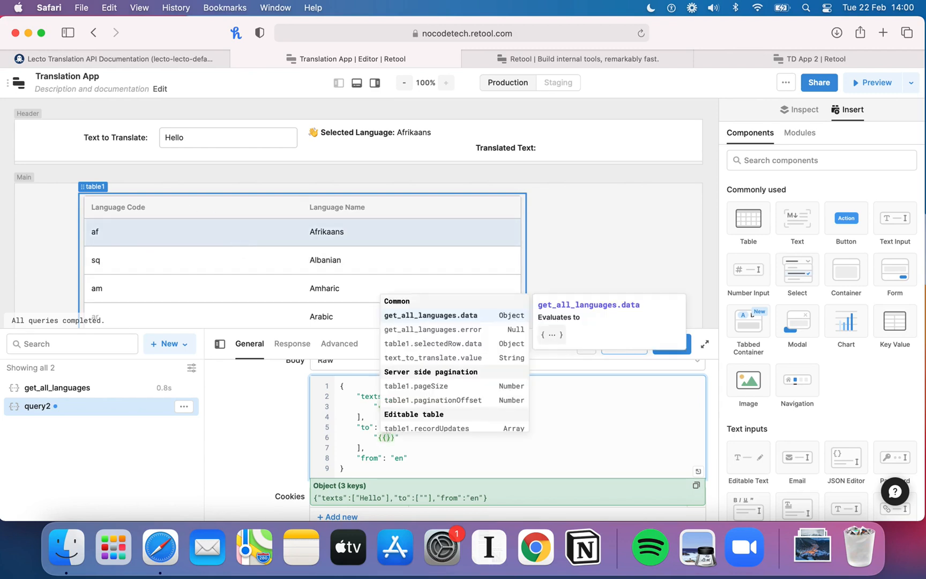
{"action": "left_click", "coordinate": [456, 343]}
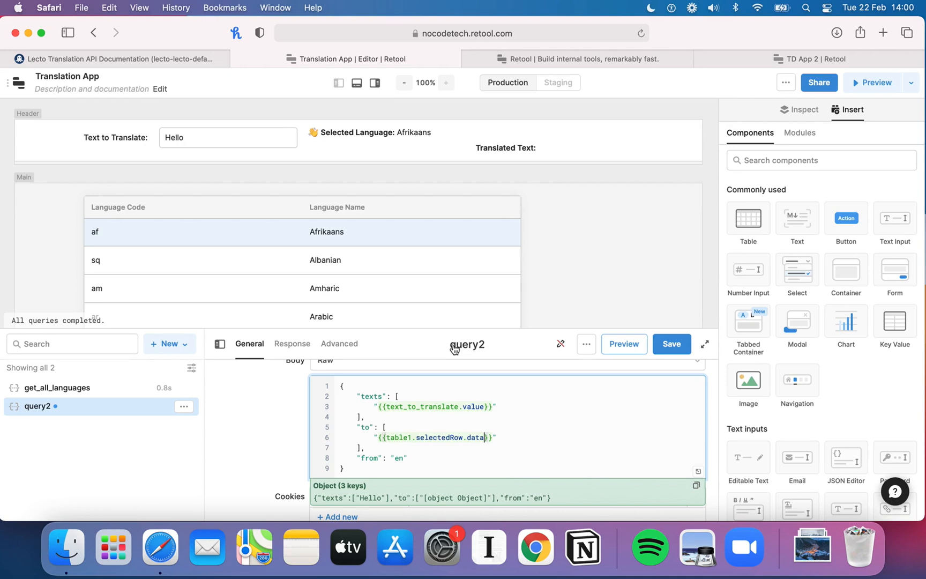
{"action": "type", "text": "."}
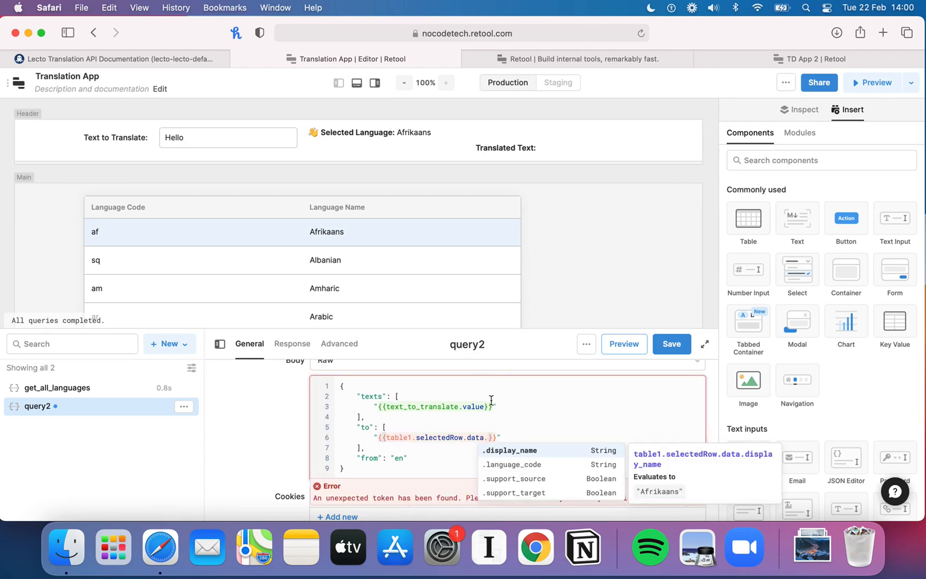
{"action": "left_click", "coordinate": [533, 467]}
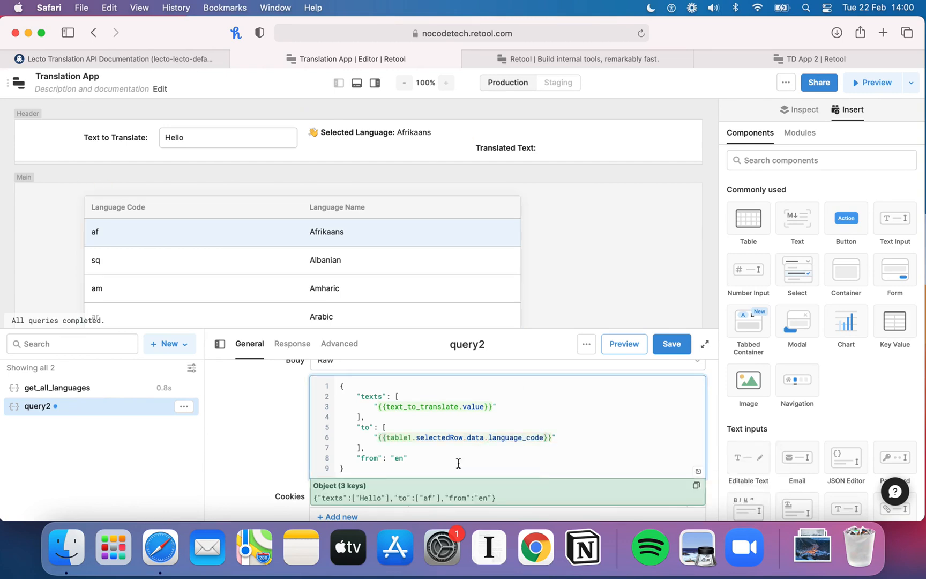
{"action": "left_click", "coordinate": [399, 458]}
{"action": "left_click", "coordinate": [396, 458]}
{"action": "mouse_move", "coordinate": [381, 433]}
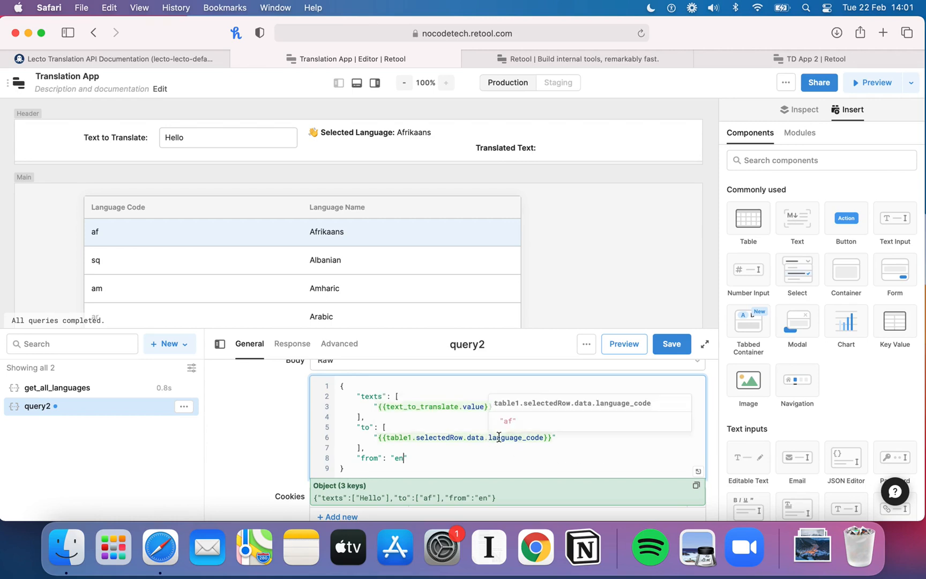
{"action": "mouse_move", "coordinate": [511, 435]}
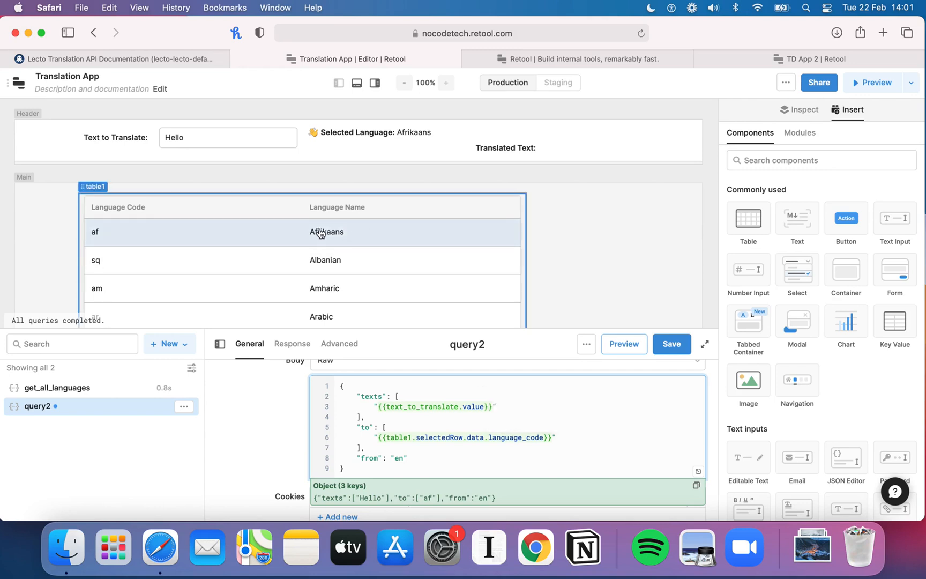
{"action": "mouse_move", "coordinate": [473, 402]}
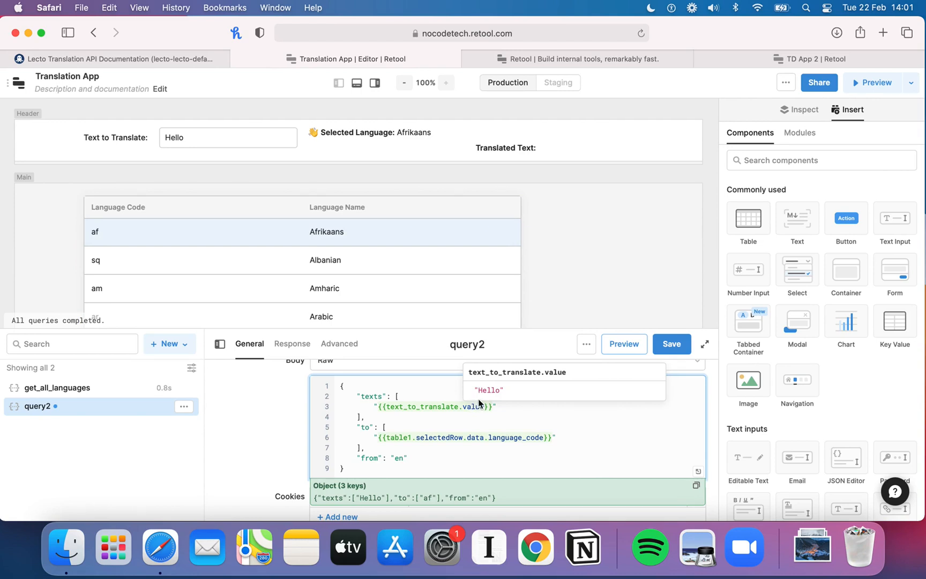
{"action": "left_click", "coordinate": [483, 405]}
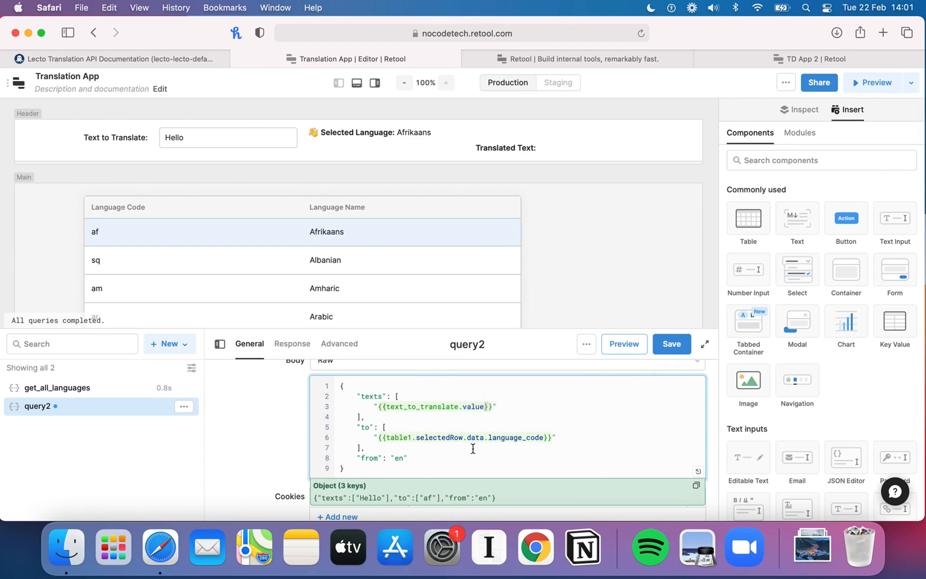
{"action": "type", "text": "["}
{"action": "key", "text": "BackSpace"}
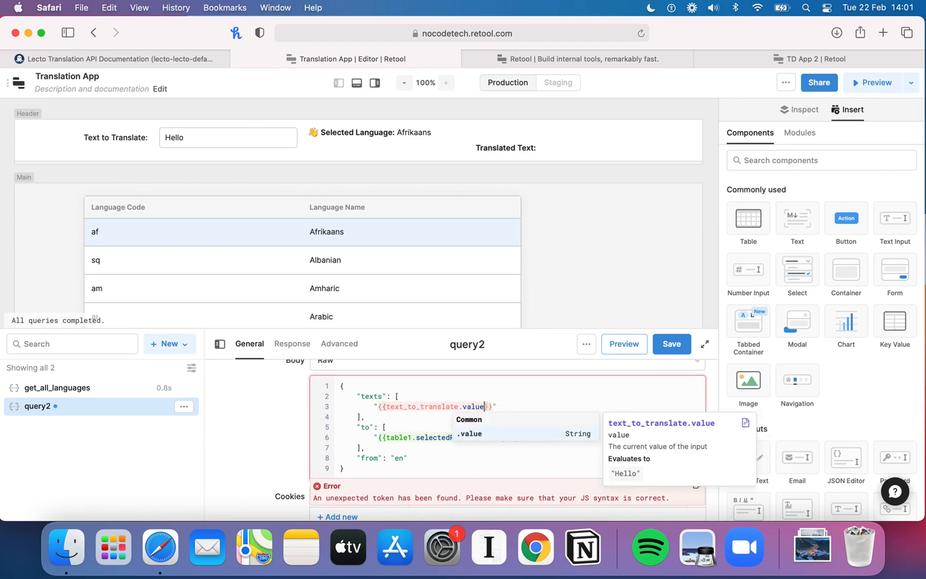
{"action": "left_click", "coordinate": [540, 395]}
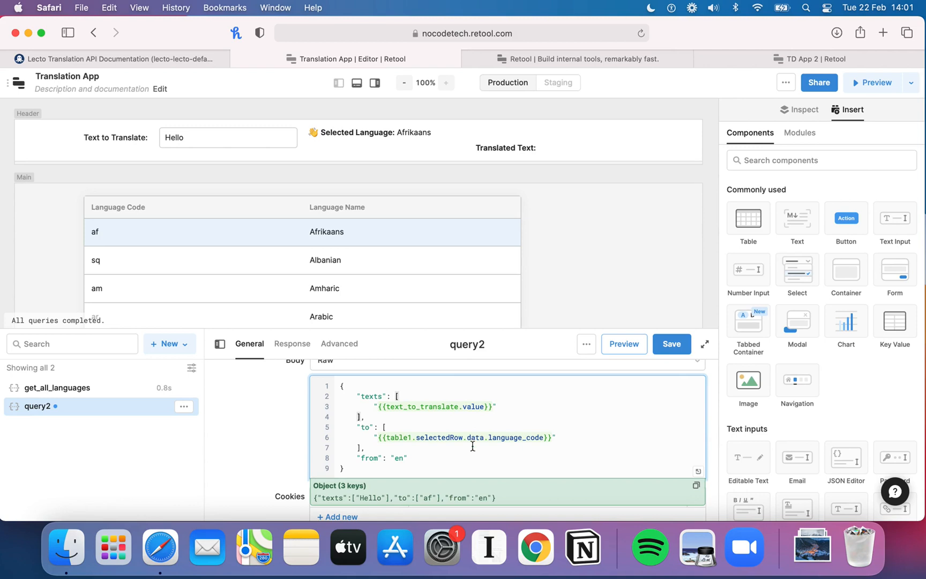
{"action": "left_click", "coordinate": [400, 457]}
Step: Run the query and scroll through its response to inspect the returned translation, then close the results
{"action": "left_click", "coordinate": [664, 352]}
{"action": "left_click", "coordinate": [666, 351]}
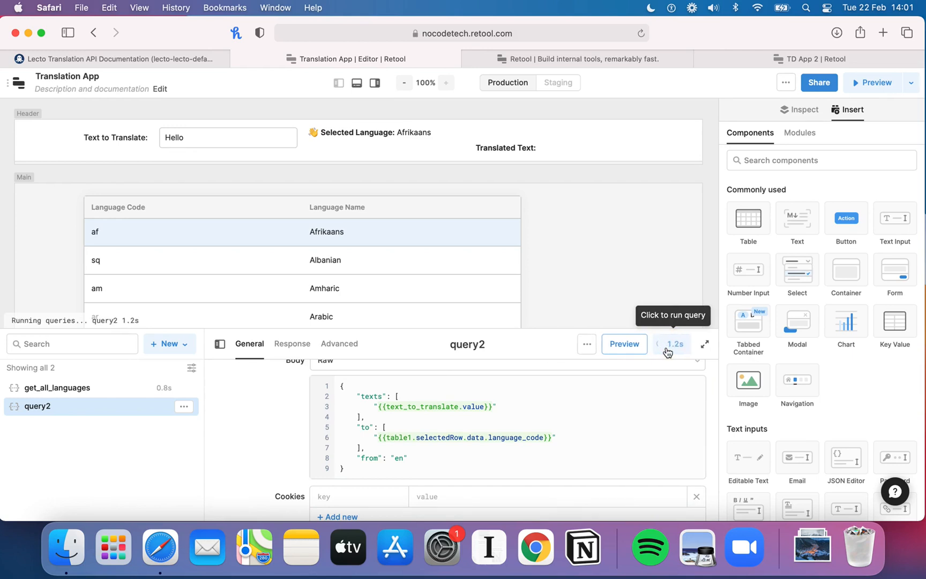
{"action": "scroll", "coordinate": [502, 494], "scroll_direction": "down", "scroll_amount": 2}
{"action": "scroll", "coordinate": [502, 494], "scroll_direction": "up", "scroll_amount": 2}
{"action": "scroll", "coordinate": [346, 501], "scroll_direction": "up", "scroll_amount": 2}
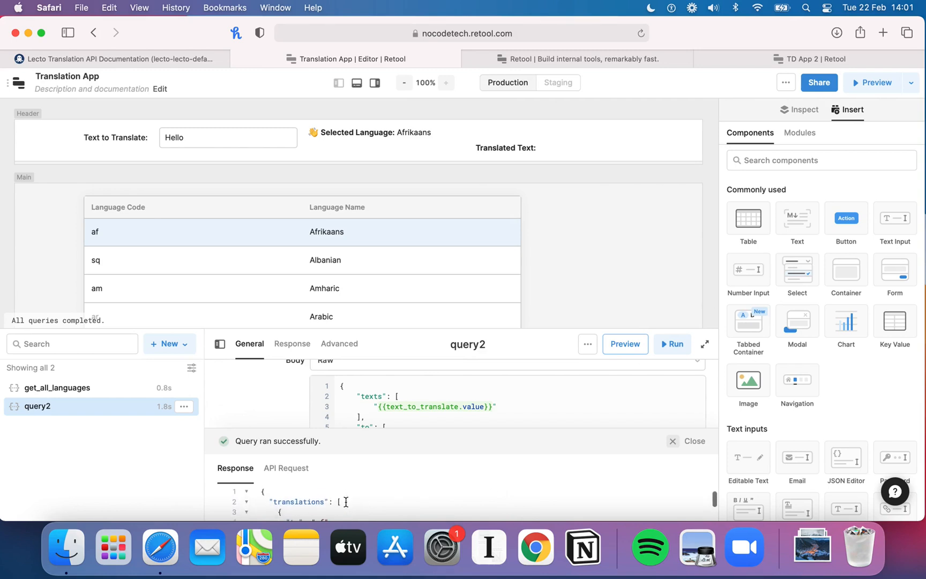
{"action": "scroll", "coordinate": [343, 501], "scroll_direction": "down", "scroll_amount": 4}
{"action": "scroll", "coordinate": [330, 503], "scroll_direction": "up", "scroll_amount": 2}
{"action": "scroll", "coordinate": [331, 505], "scroll_direction": "down", "scroll_amount": 1}
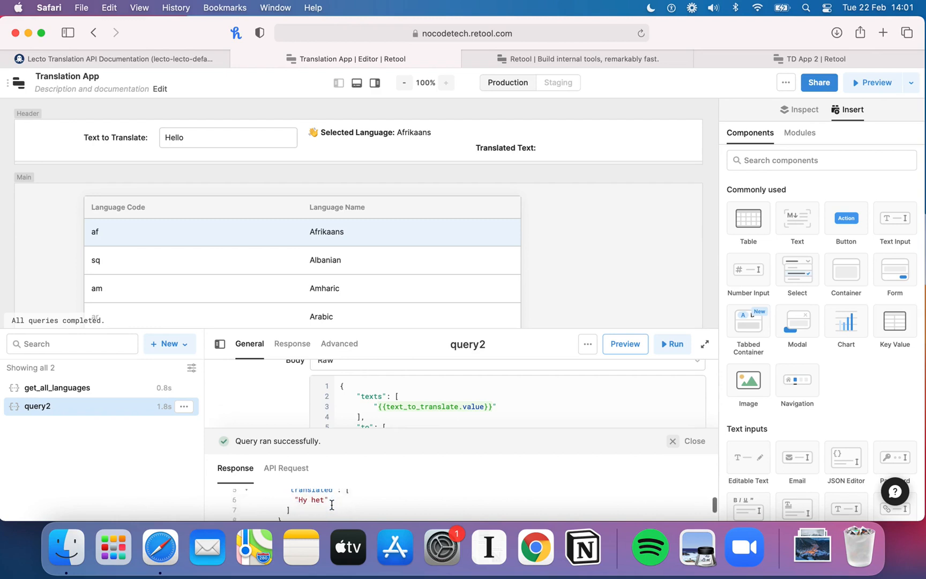
{"action": "scroll", "coordinate": [332, 504], "scroll_direction": "down", "scroll_amount": 1}
{"action": "scroll", "coordinate": [332, 502], "scroll_direction": "up", "scroll_amount": 4}
{"action": "scroll", "coordinate": [332, 502], "scroll_direction": "down", "scroll_amount": 3}
{"action": "scroll", "coordinate": [332, 502], "scroll_direction": "up", "scroll_amount": 4}
{"action": "left_click", "coordinate": [684, 448]}
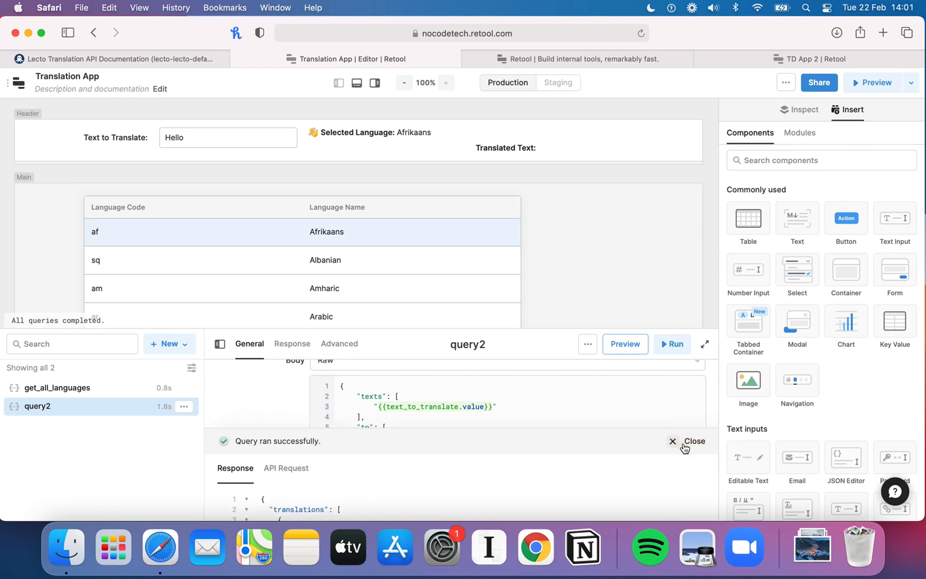
Step: Rename the query to translate_text
{"action": "left_click", "coordinate": [466, 339]}
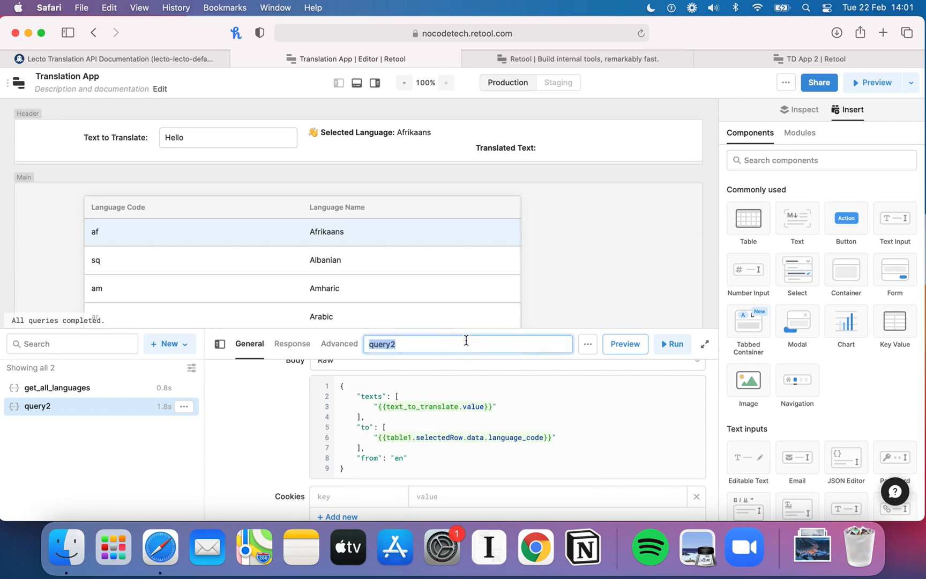
{"action": "type", "text": "translate_text"}
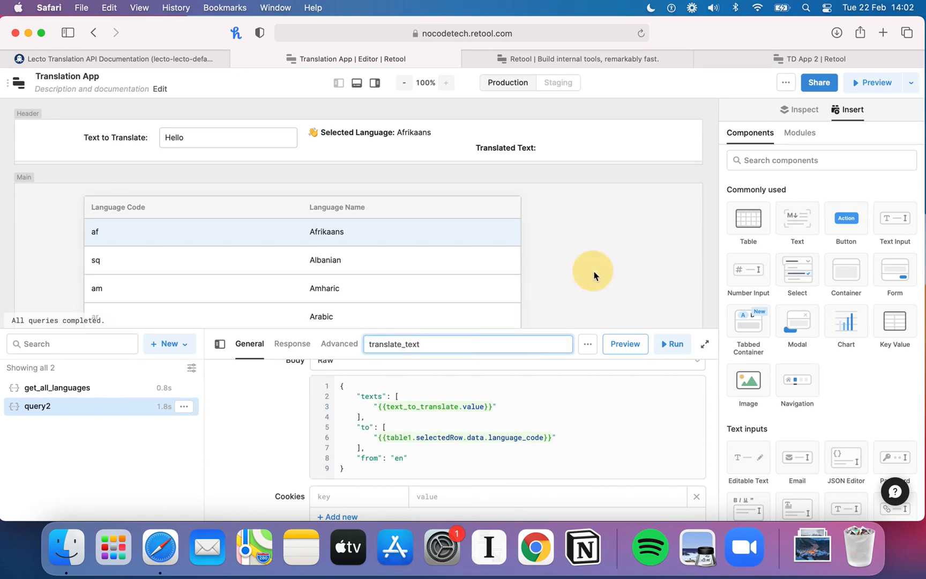
{"action": "key", "text": "Return"}
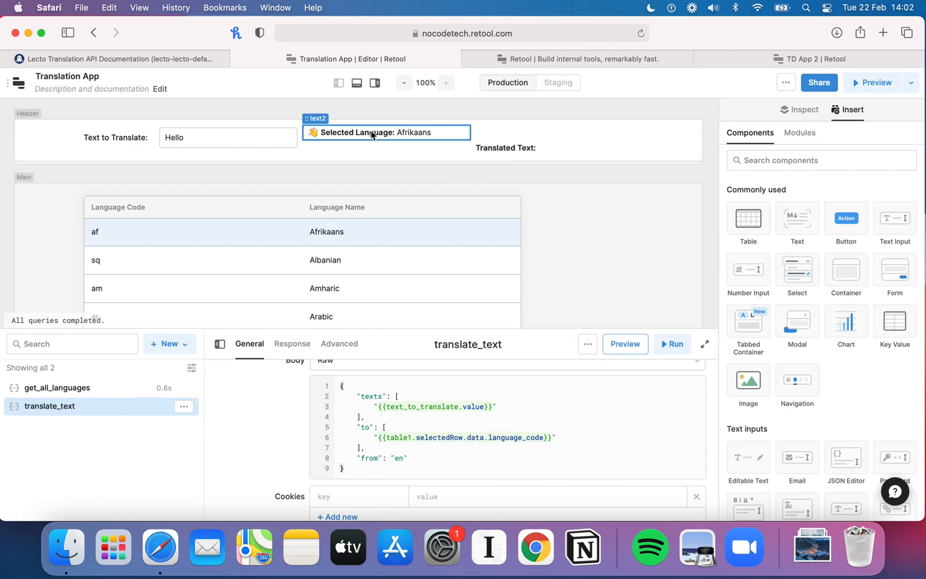
Step: Append {{translate_text.data}} to the Translated Text component's value using autocomplete
{"action": "left_click", "coordinate": [503, 154]}
{"action": "mouse_move", "coordinate": [504, 140]}
{"action": "left_mouse_down"}
{"action": "mouse_move", "coordinate": [504, 126]}
{"action": "mouse_move", "coordinate": [504, 134]}
{"action": "left_mouse_up"}
{"action": "left_click", "coordinate": [846, 199]}
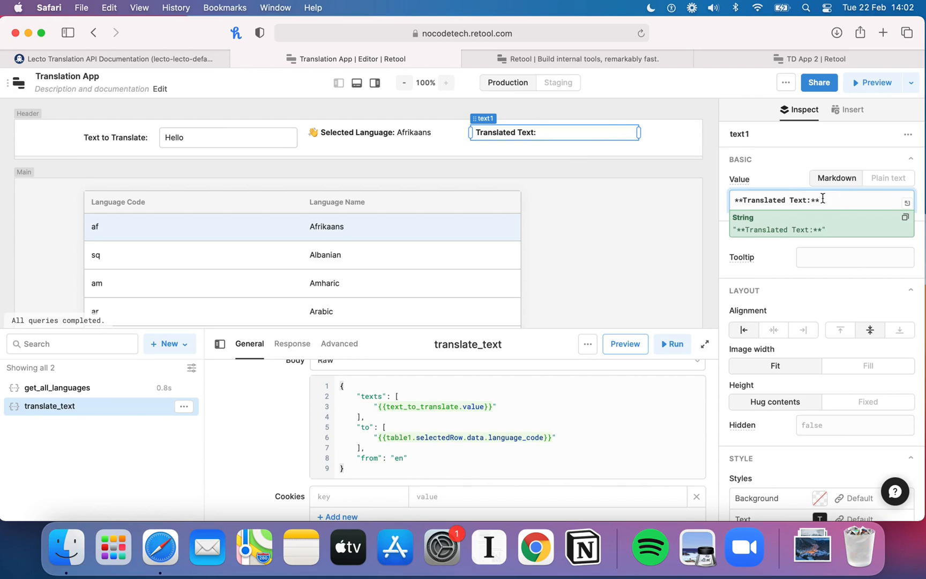
{"action": "type", "text": "{{"}
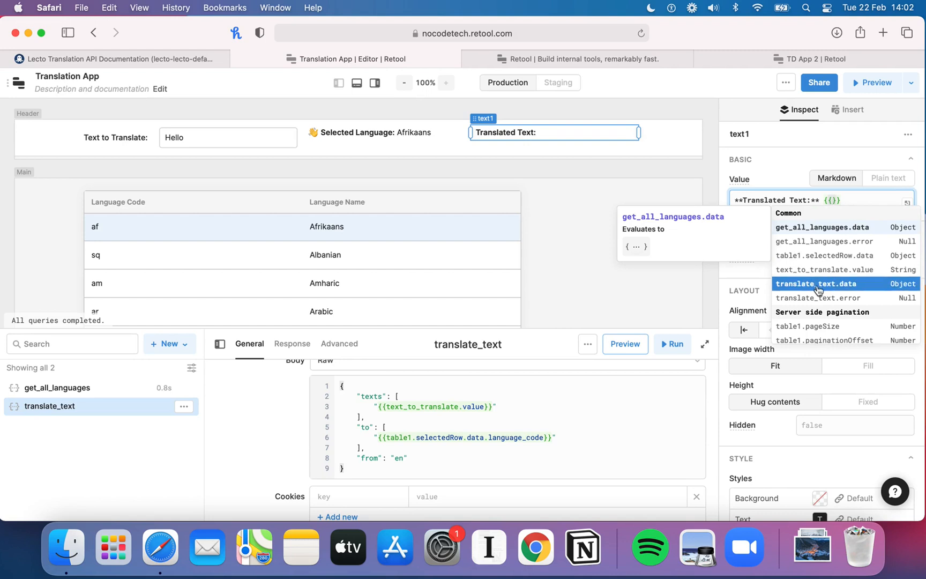
{"action": "left_click", "coordinate": [825, 287]}
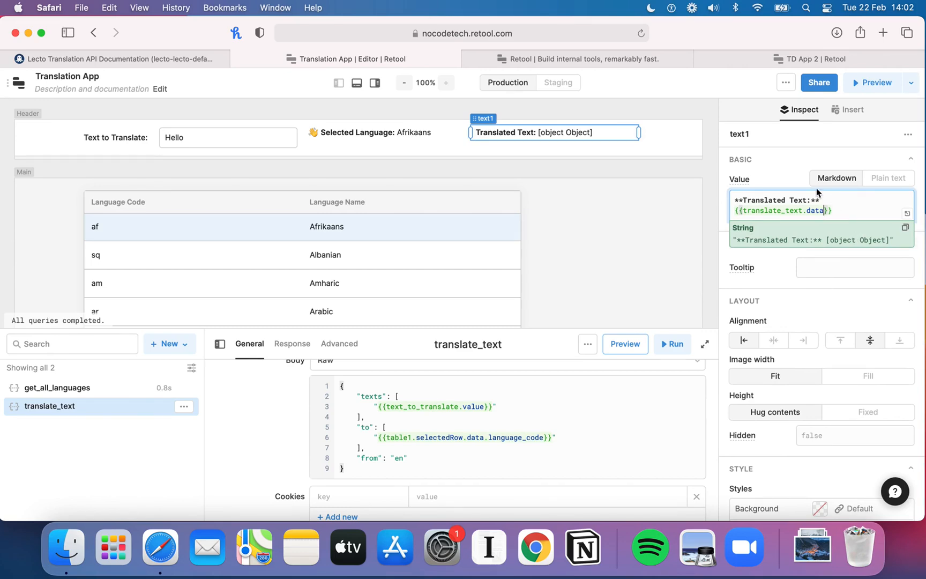
Step: Examine the structure of the Translate Texts test response in the RapidAPI documentation
{"action": "left_click", "coordinate": [128, 57]}
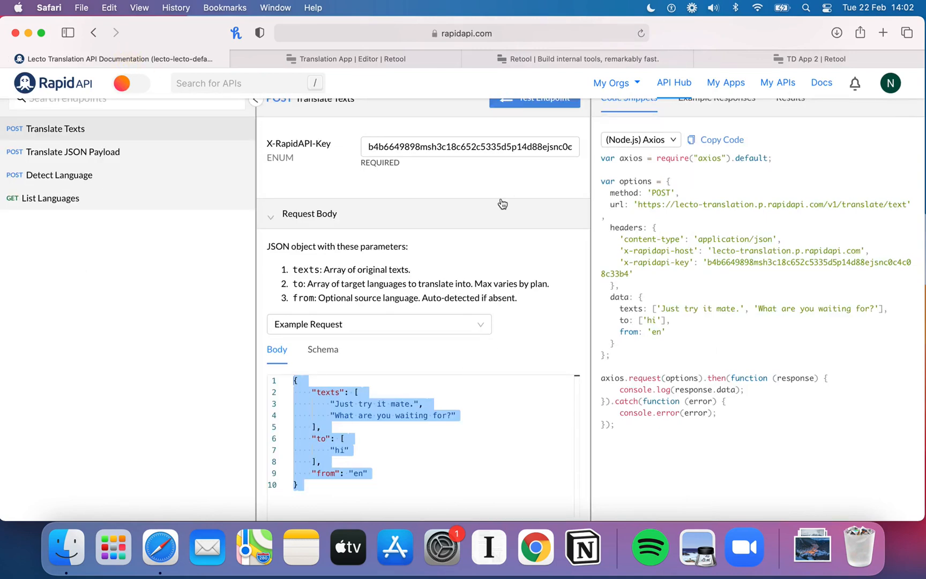
{"action": "scroll", "coordinate": [498, 200], "scroll_direction": "up", "scroll_amount": 3}
{"action": "left_click", "coordinate": [536, 104]}
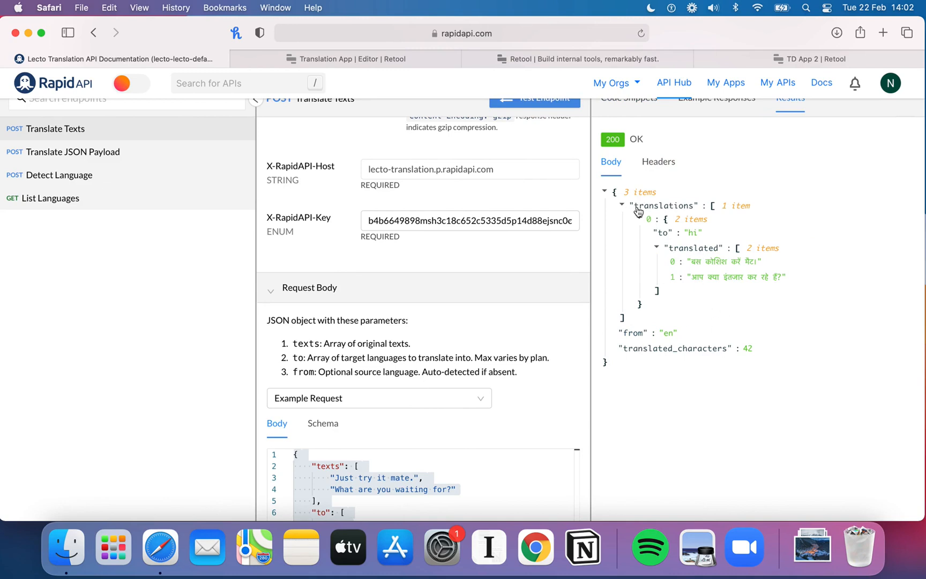
{"action": "left_click", "coordinate": [640, 219]}
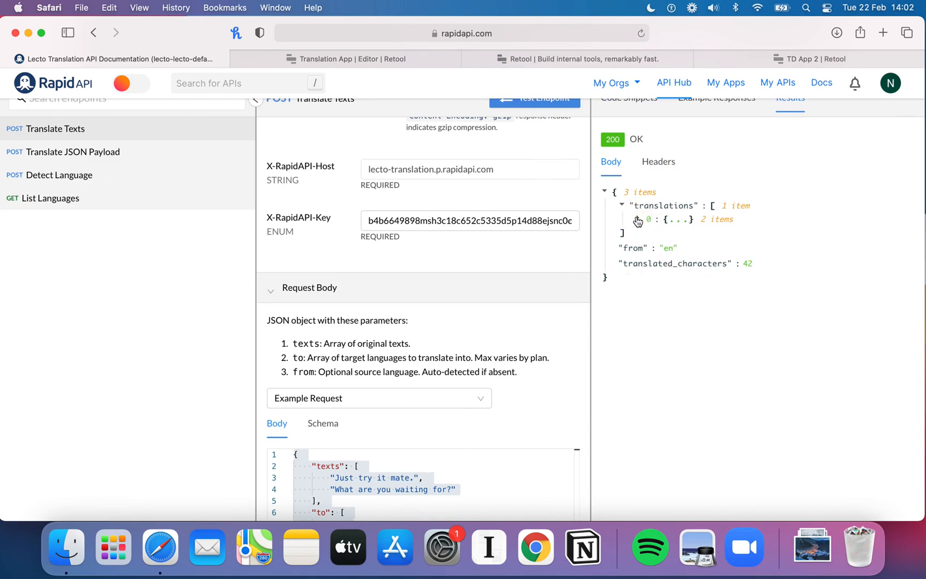
{"action": "left_click", "coordinate": [623, 206]}
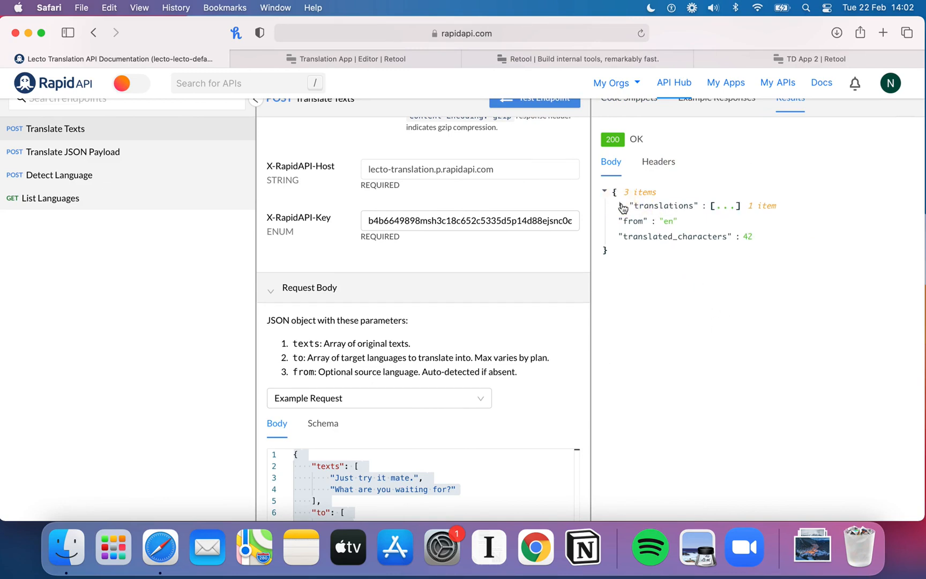
{"action": "left_click", "coordinate": [622, 205]}
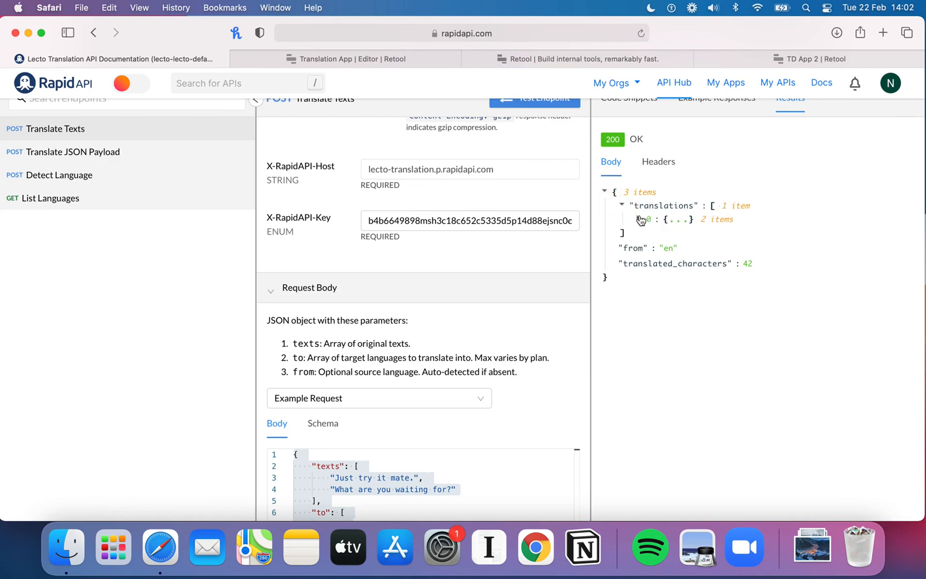
{"action": "left_click", "coordinate": [640, 219]}
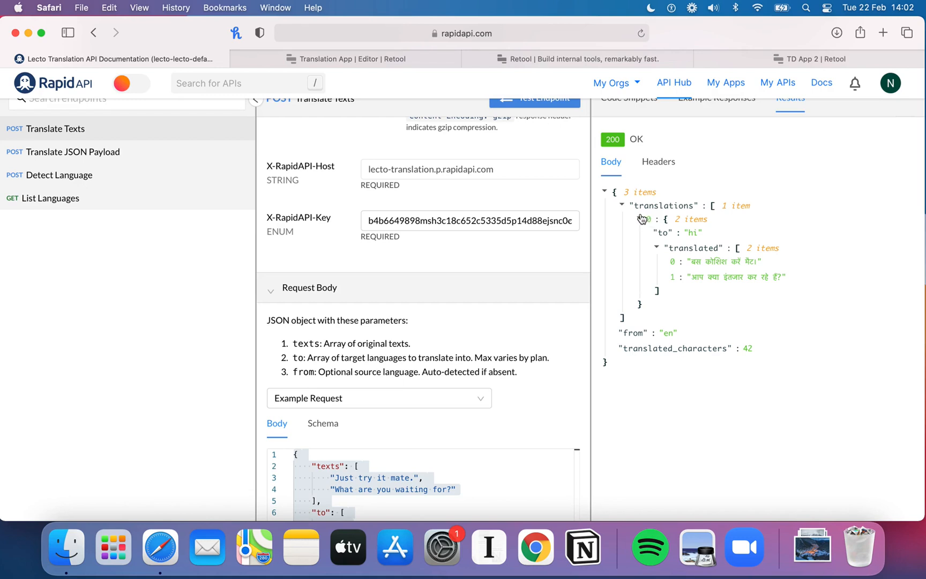
{"action": "left_click", "coordinate": [657, 248]}
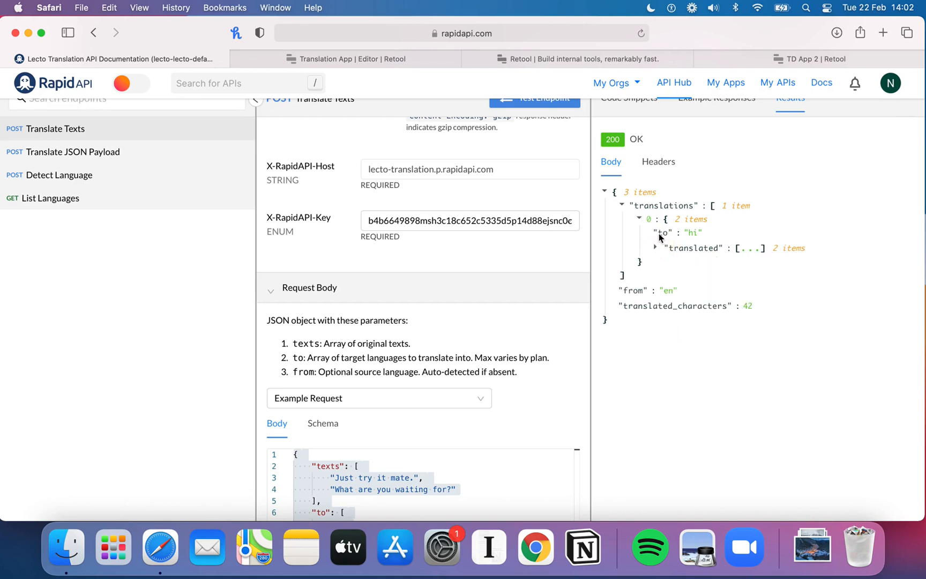
{"action": "left_click", "coordinate": [654, 248]}
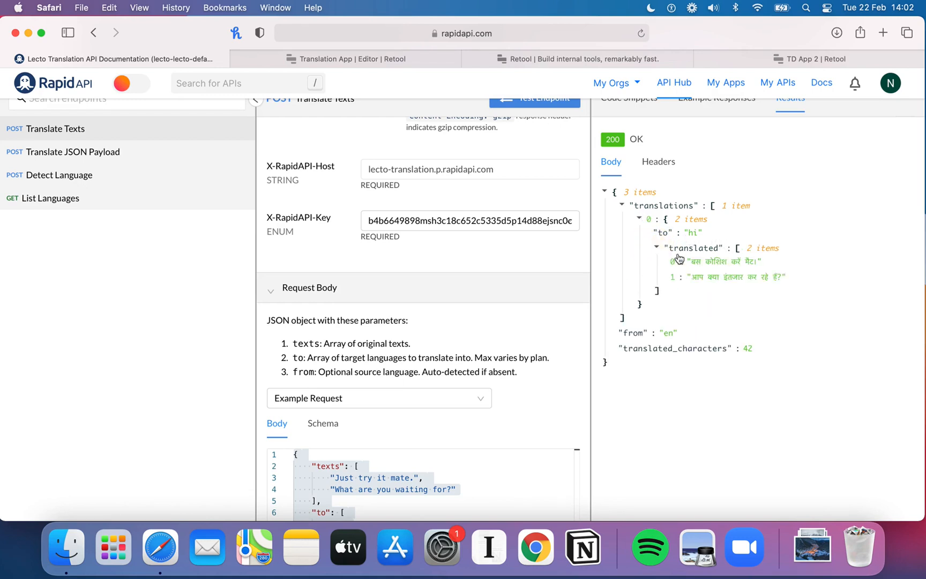
Step: Extend the Translated Text value to {{translate_text.data.translations['0']}} using autocomplete
{"action": "left_click", "coordinate": [375, 60]}
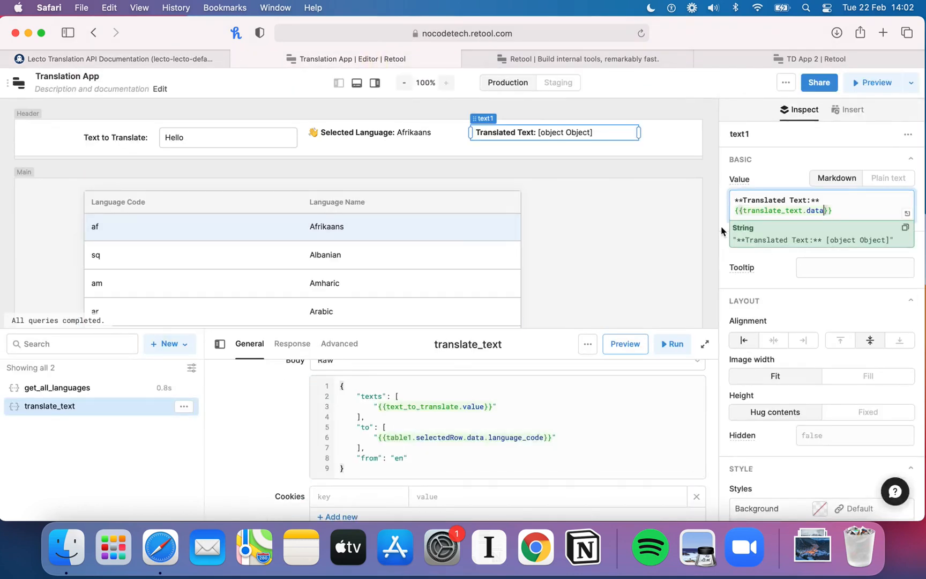
{"action": "type", "text": "."}
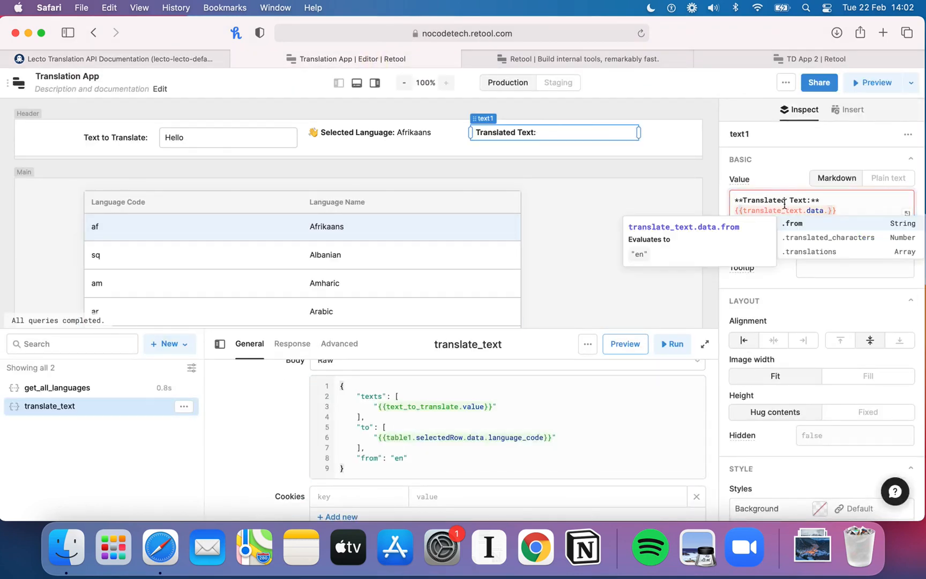
{"action": "left_click", "coordinate": [817, 251]}
{"action": "type", "text": "."}
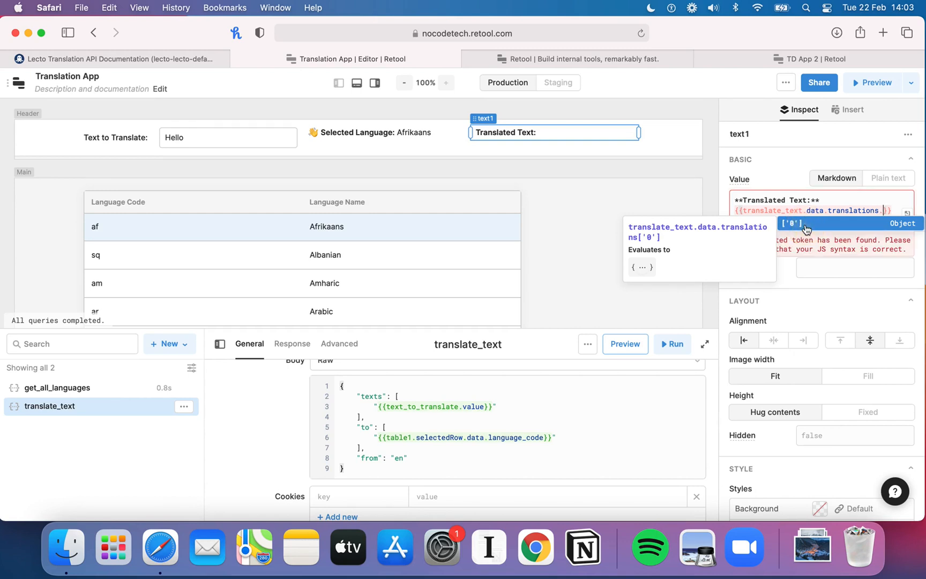
{"action": "left_click", "coordinate": [806, 225]}
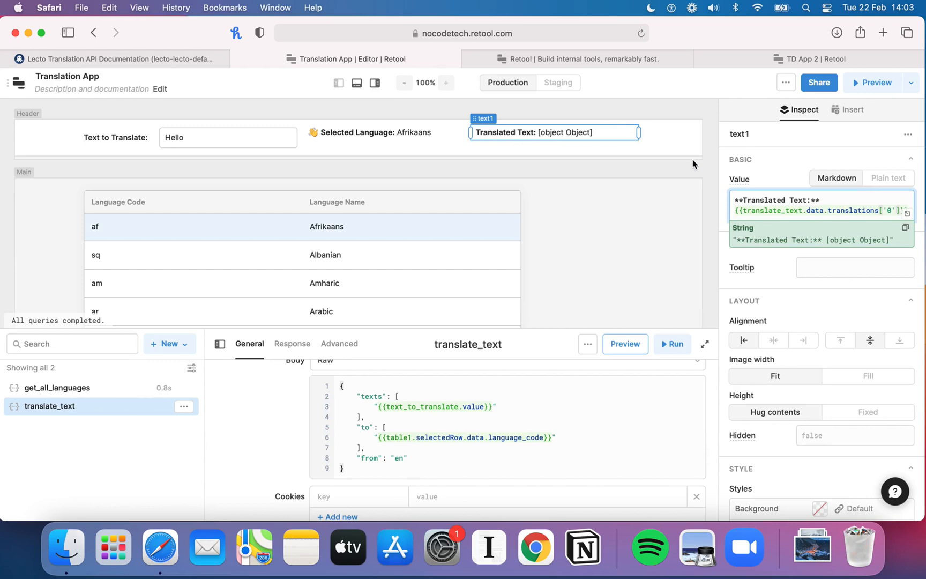
Step: Extend the Translated Text value to {{translate_text.data.translations['0'].translated['0']}} using autocomplete, checking the API response structure
{"action": "left_click", "coordinate": [188, 56]}
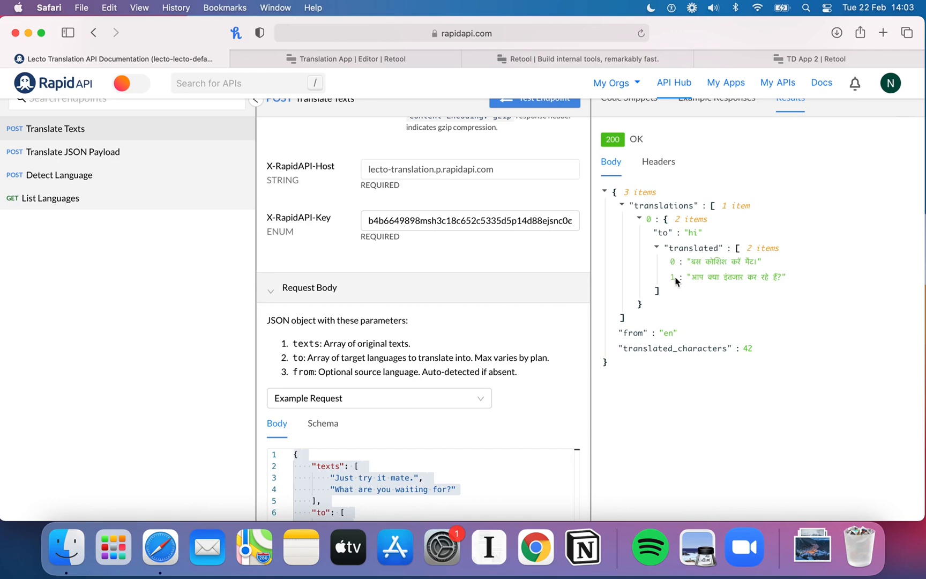
{"action": "left_click", "coordinate": [312, 59]}
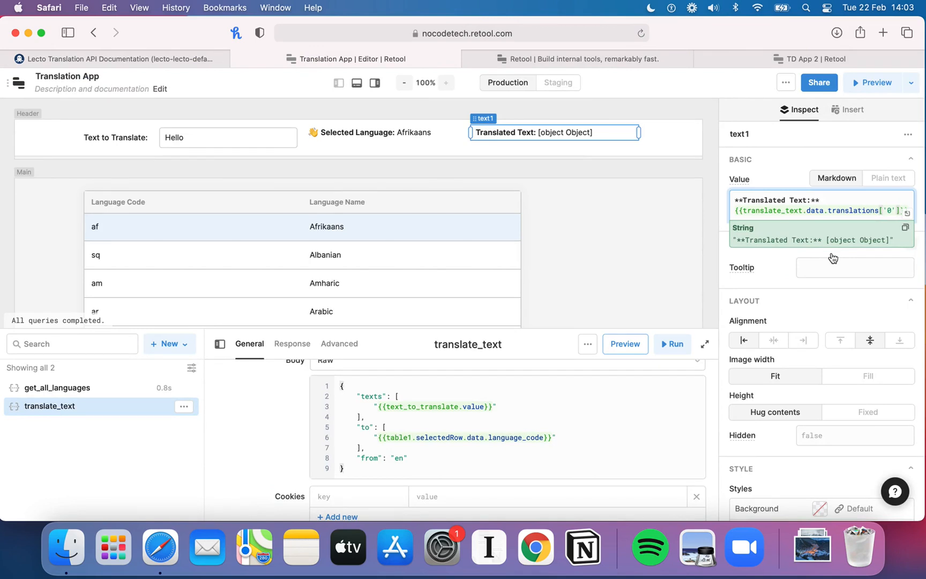
{"action": "type", "text": "."}
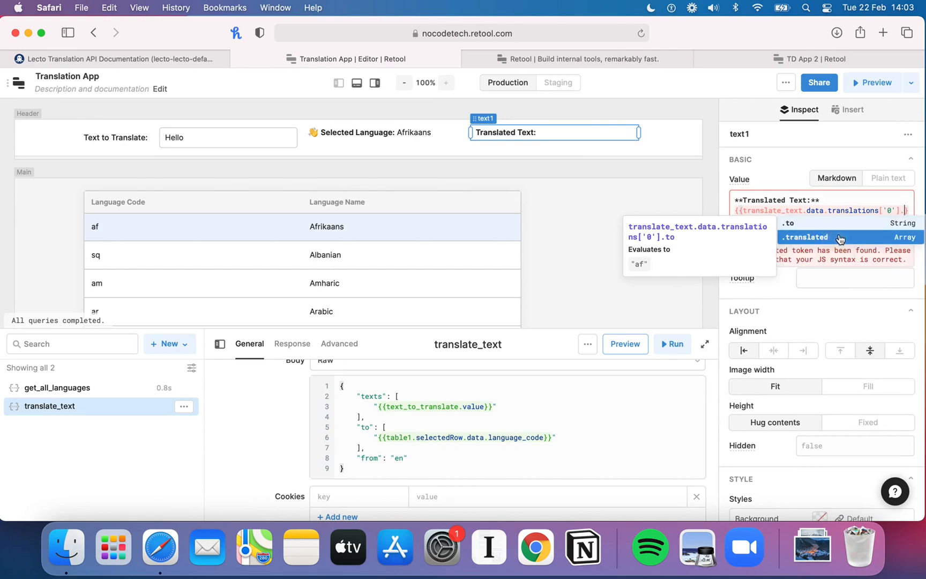
{"action": "left_click", "coordinate": [839, 239]}
{"action": "type", "text": "."}
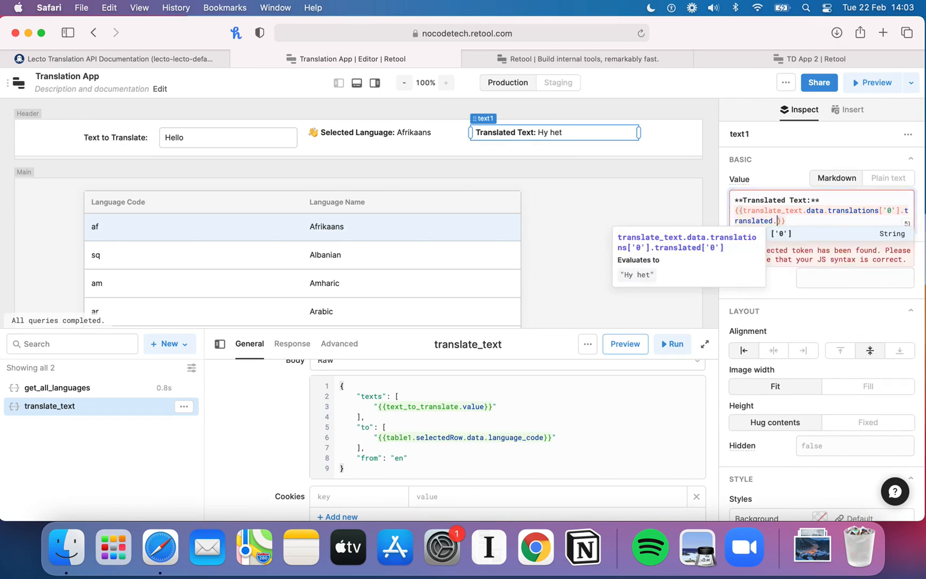
{"action": "left_click", "coordinate": [829, 239]}
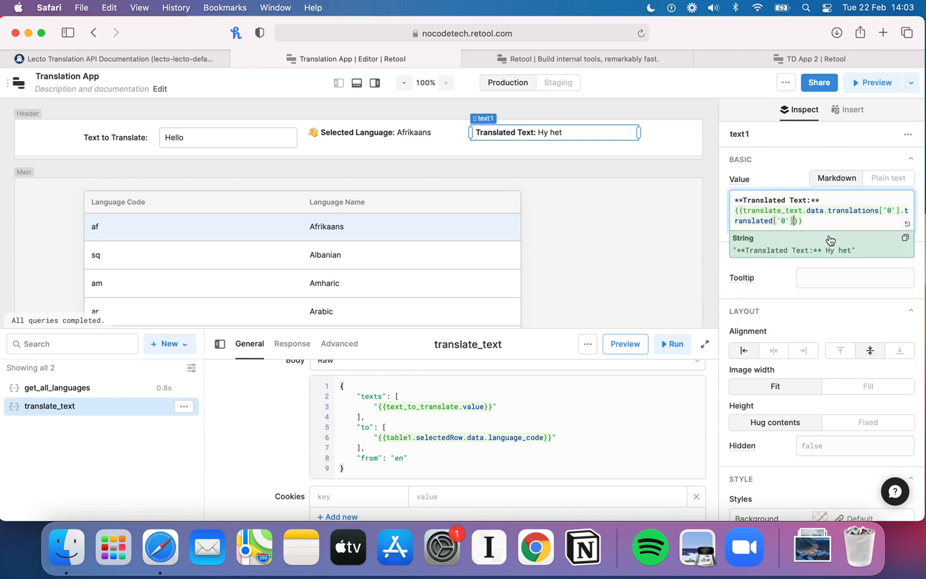
Step: Preview the app, select Scots Gaelic in the language table, and return to the editor
{"action": "left_click", "coordinate": [558, 172]}
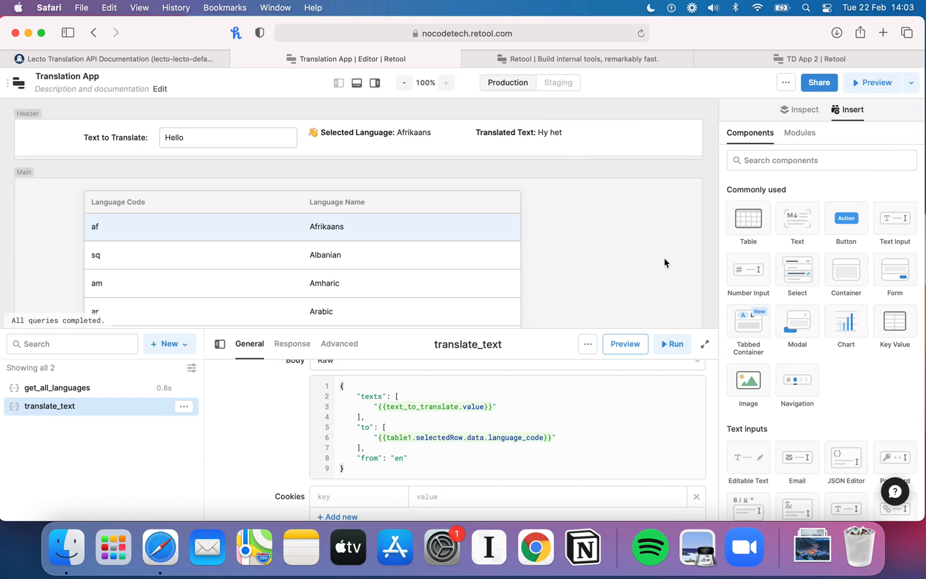
{"action": "left_click", "coordinate": [856, 85]}
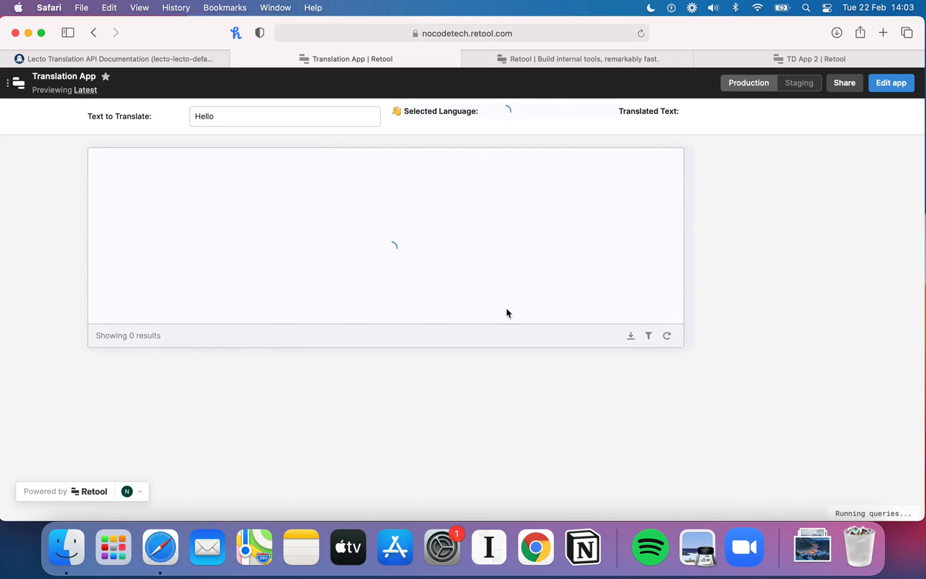
{"action": "scroll", "coordinate": [353, 256], "scroll_direction": "down", "scroll_amount": 5}
{"action": "scroll", "coordinate": [354, 255], "scroll_direction": "down", "scroll_amount": 15}
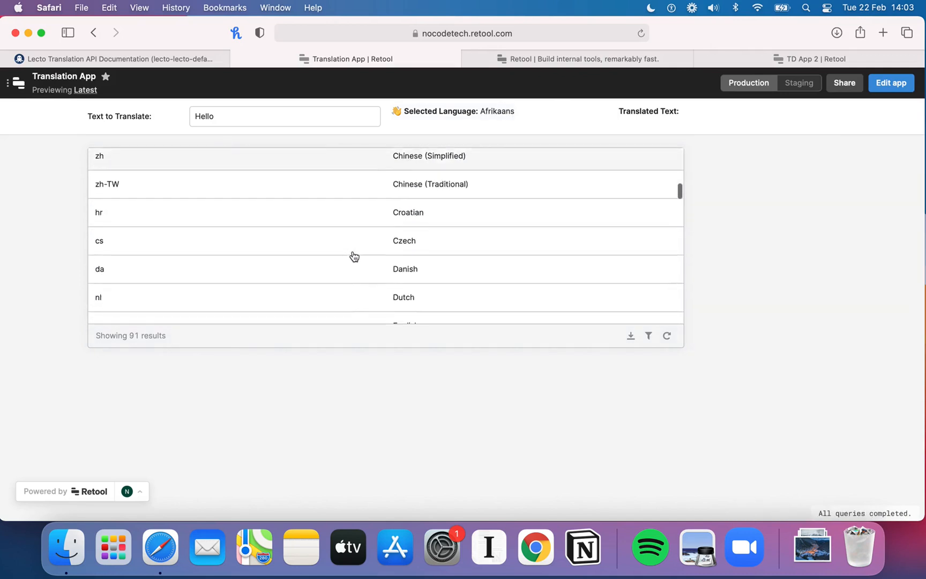
{"action": "scroll", "coordinate": [353, 255], "scroll_direction": "down", "scroll_amount": 15}
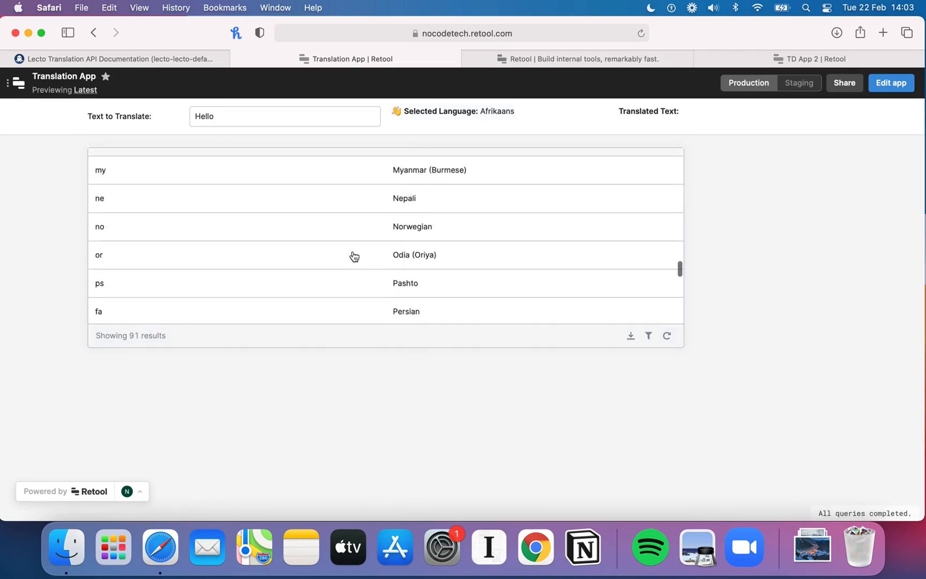
{"action": "left_click", "coordinate": [346, 224]}
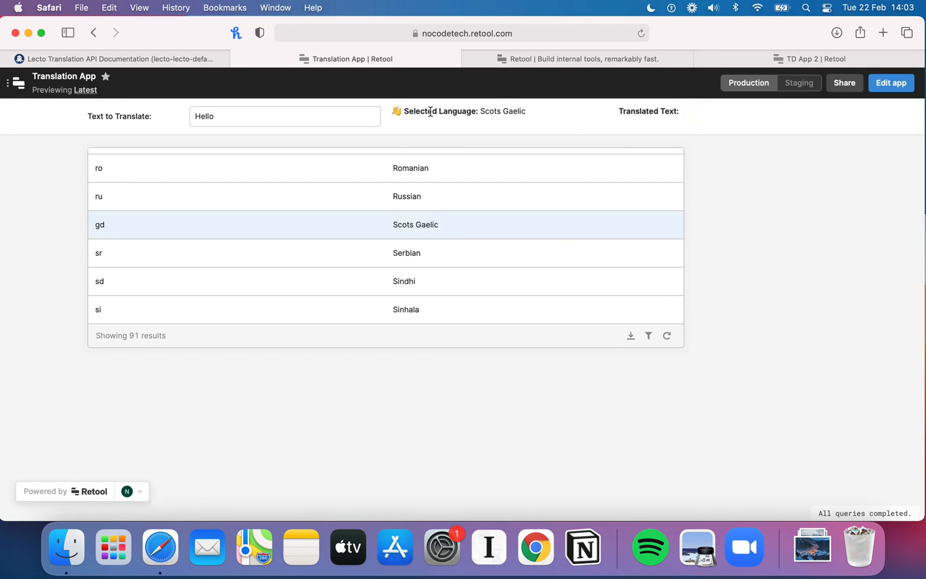
{"action": "left_click", "coordinate": [892, 83]}
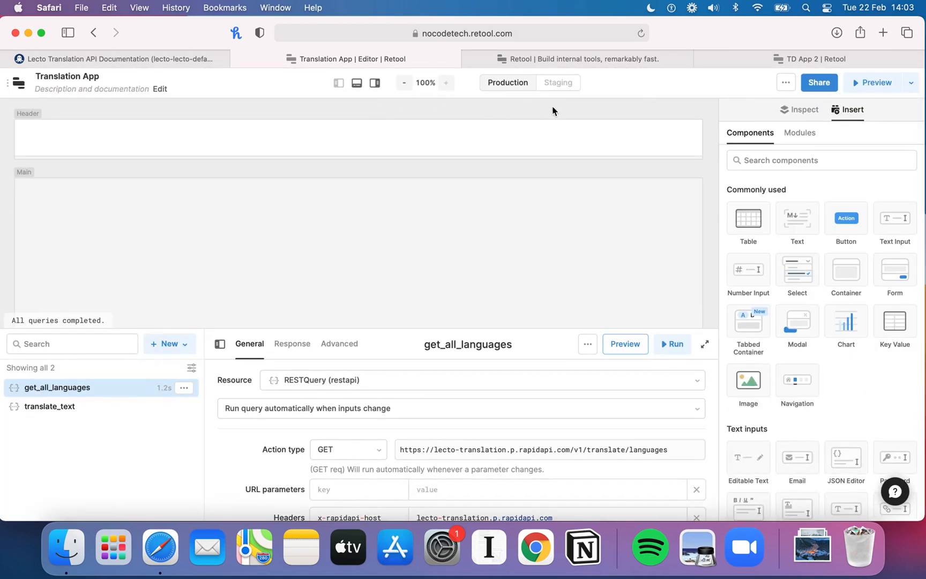
Step: Move the Translated Text component below the Selected Language label in the header
{"action": "left_click", "coordinate": [510, 137]}
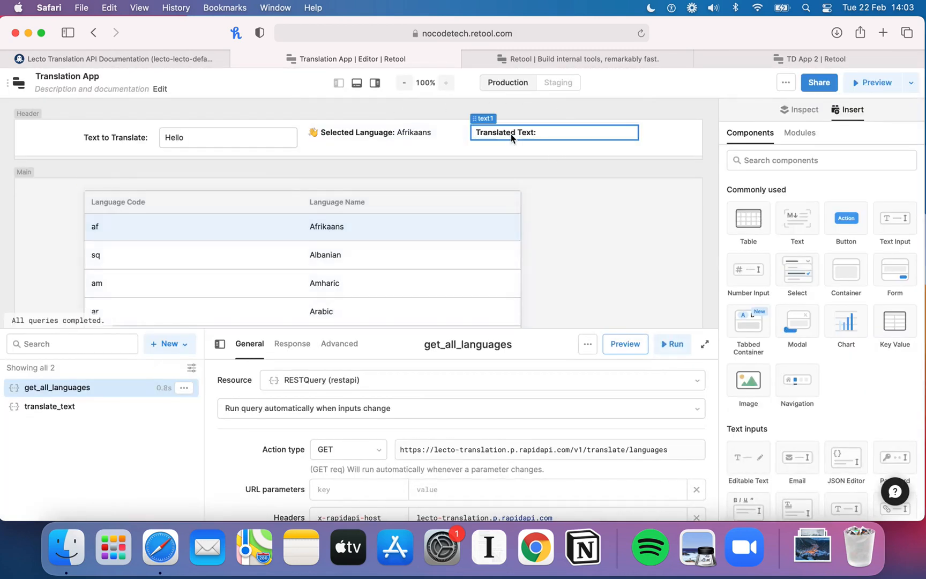
{"action": "left_click_drag", "start_coordinate": [511, 133], "coordinate": [410, 146]}
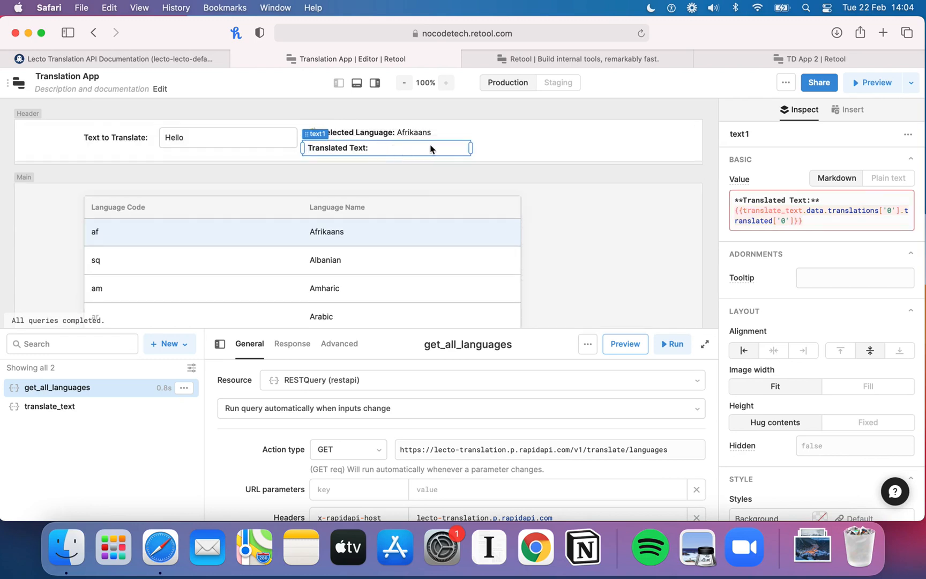
Step: Add a button to the header beside the labels and set its text to Translate Text
{"action": "left_click", "coordinate": [850, 110]}
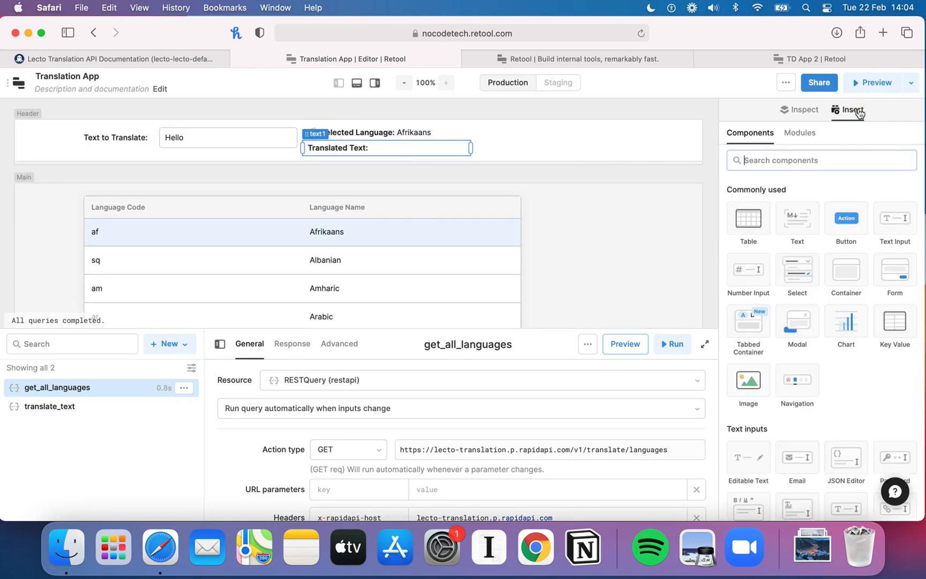
{"action": "left_click_drag", "start_coordinate": [855, 218], "coordinate": [585, 142]}
{"action": "left_click", "coordinate": [844, 183]}
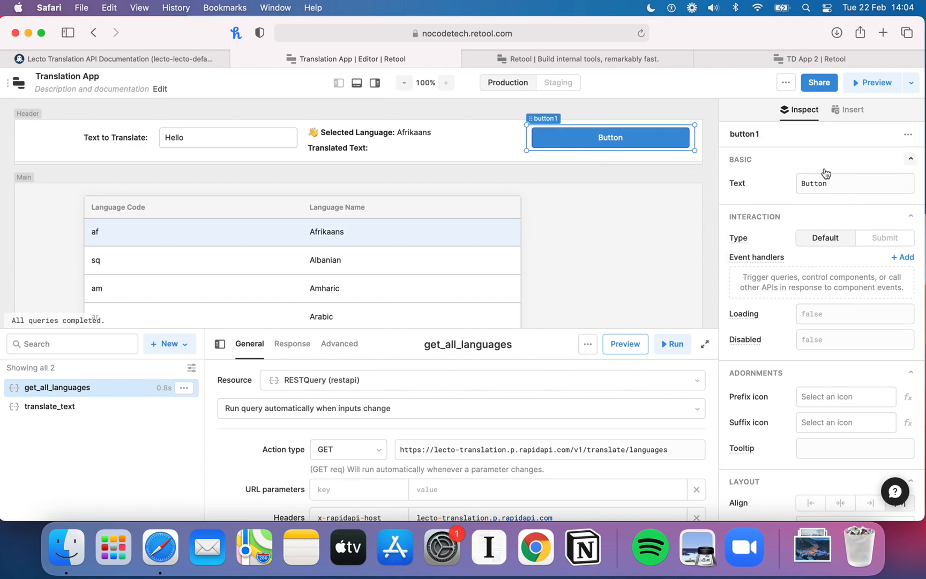
{"action": "double_click", "coordinate": [832, 179]}
{"action": "type", "text": "Tran"}
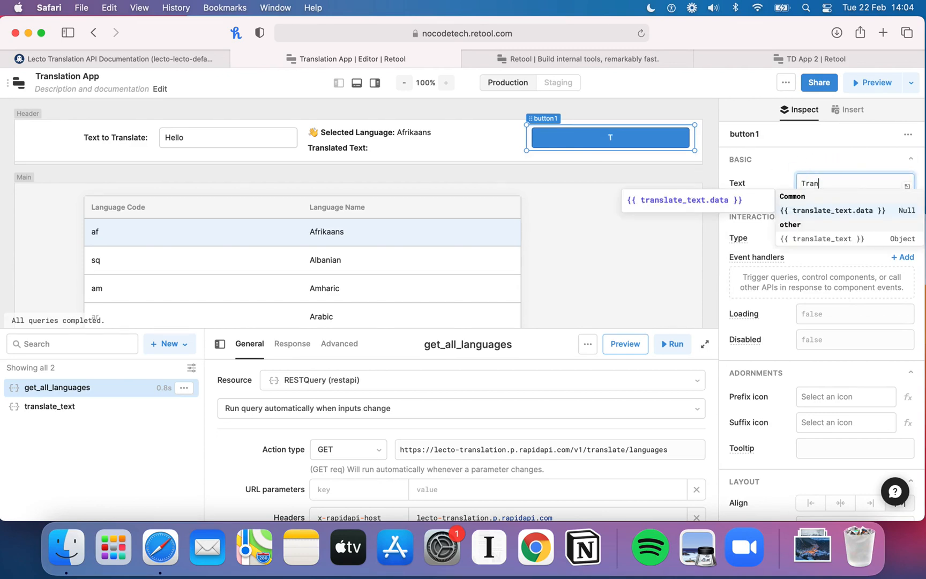
{"action": "type", "text": "slate Text"}
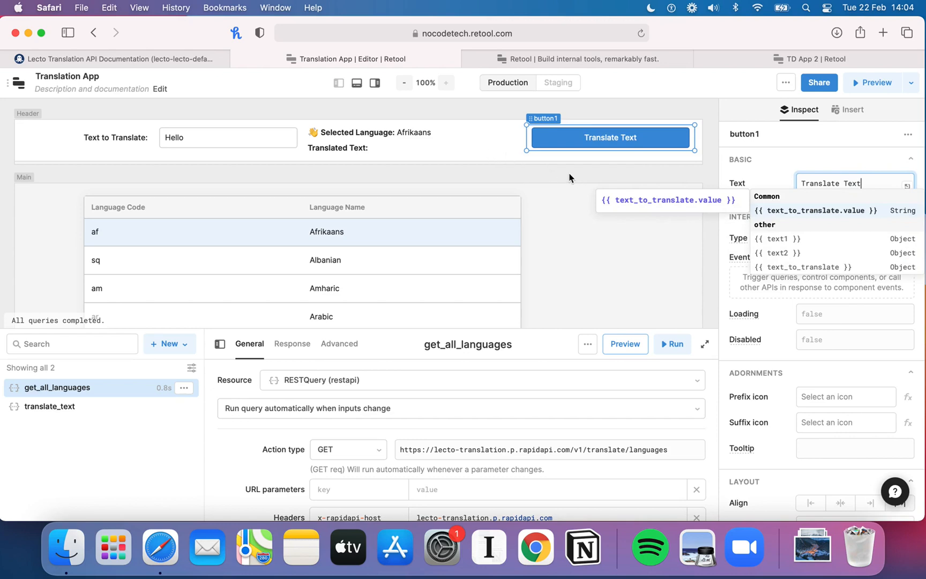
{"action": "left_click", "coordinate": [632, 152]}
{"action": "left_click", "coordinate": [643, 142]}
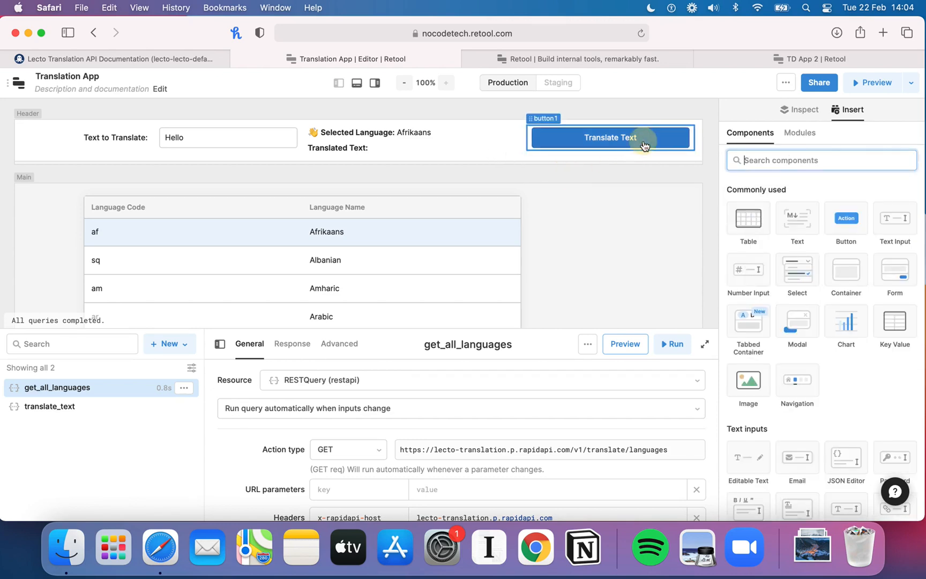
Step: Add a click event handler to the button that triggers the translate_text query
{"action": "mouse_move", "coordinate": [764, 258]}
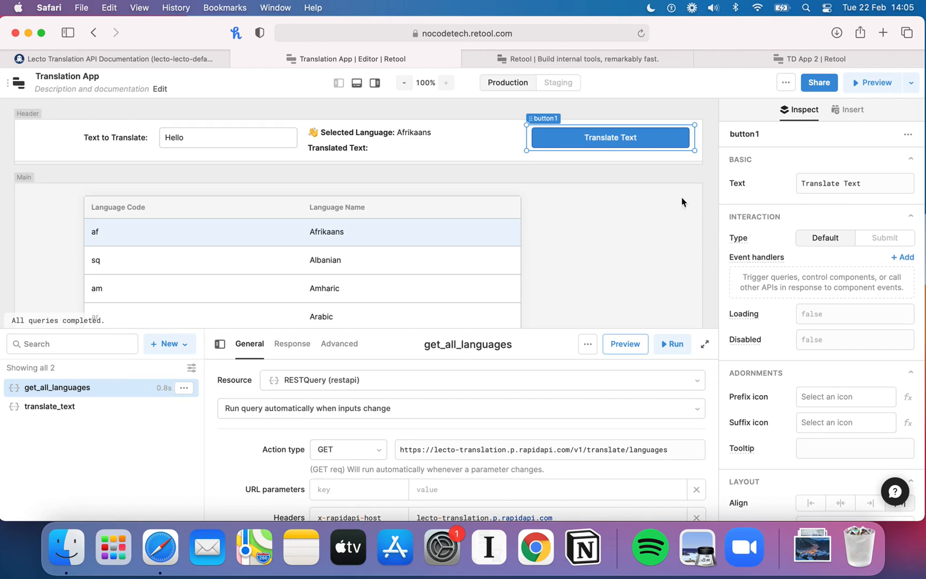
{"action": "left_click", "coordinate": [895, 259]}
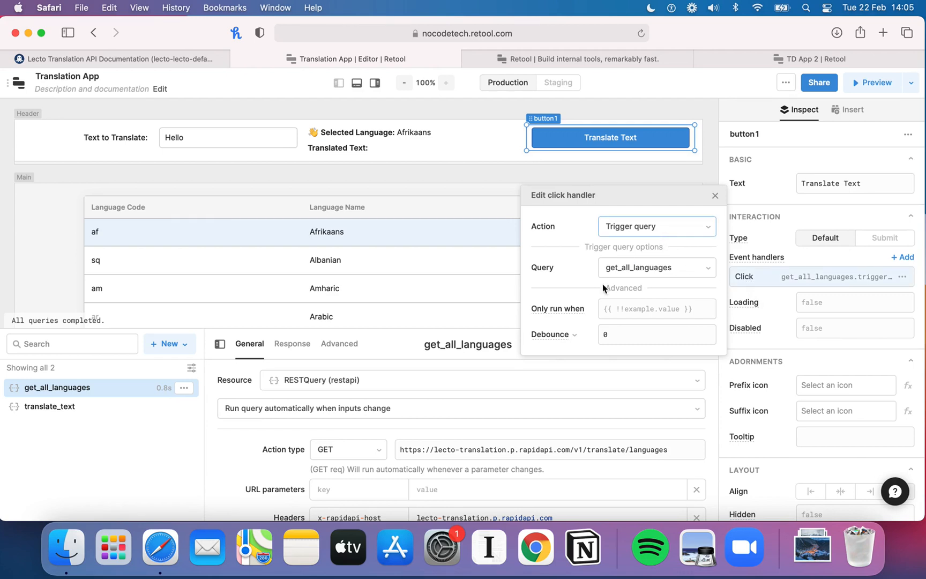
{"action": "left_click", "coordinate": [694, 226]}
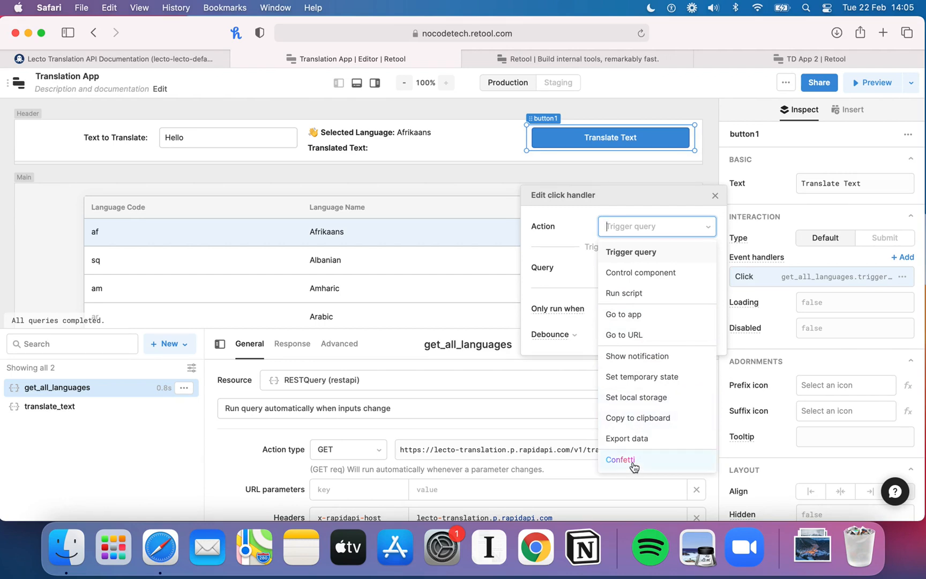
{"action": "left_click", "coordinate": [632, 252]}
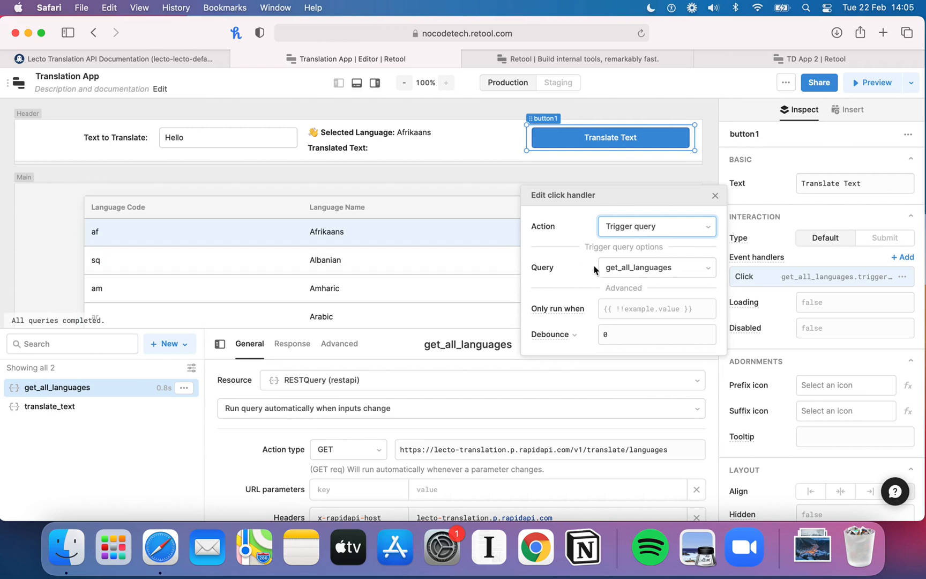
{"action": "left_click", "coordinate": [631, 273]}
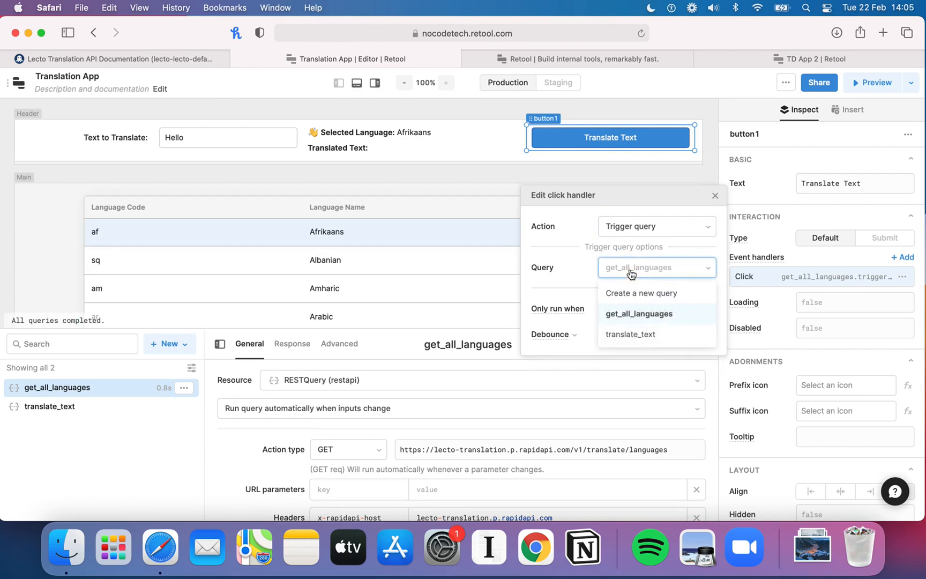
{"action": "left_click", "coordinate": [642, 336]}
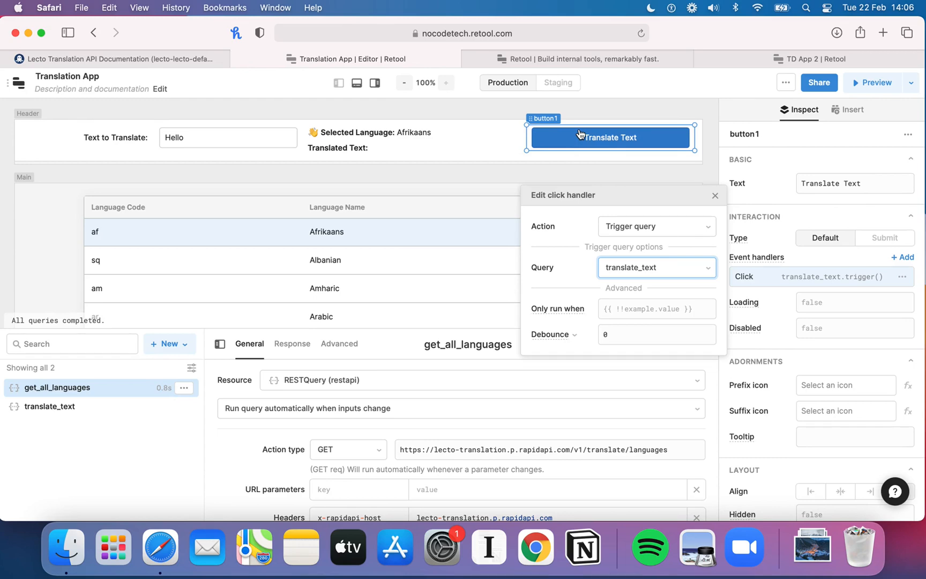
Step: Review the Lecto Translation API pricing plans and their limits on RapidAPI
{"action": "left_click", "coordinate": [131, 58]}
{"action": "scroll", "coordinate": [388, 204], "scroll_direction": "up", "scroll_amount": 10}
{"action": "left_click", "coordinate": [301, 174]}
{"action": "scroll", "coordinate": [591, 280], "scroll_direction": "down", "scroll_amount": 3}
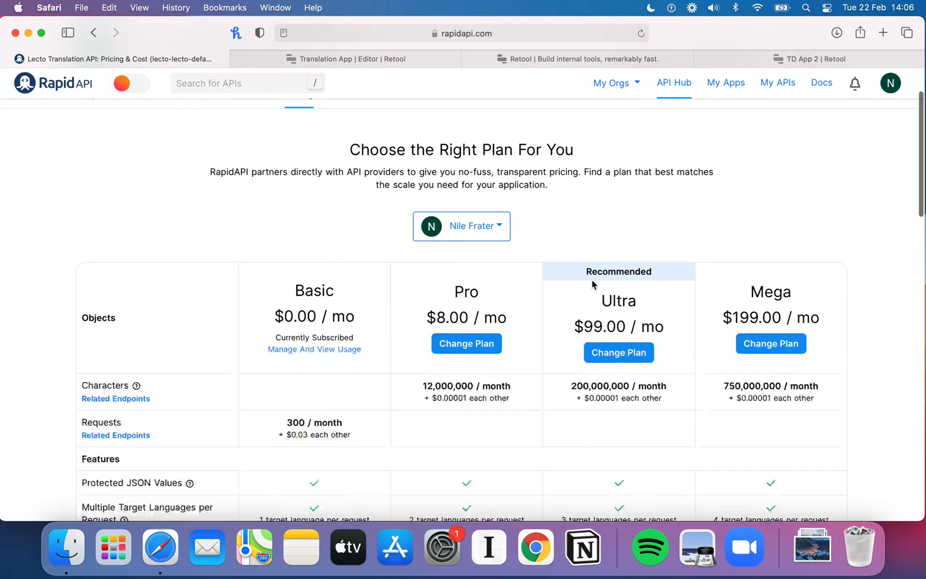
{"action": "scroll", "coordinate": [592, 284], "scroll_direction": "down", "scroll_amount": 3}
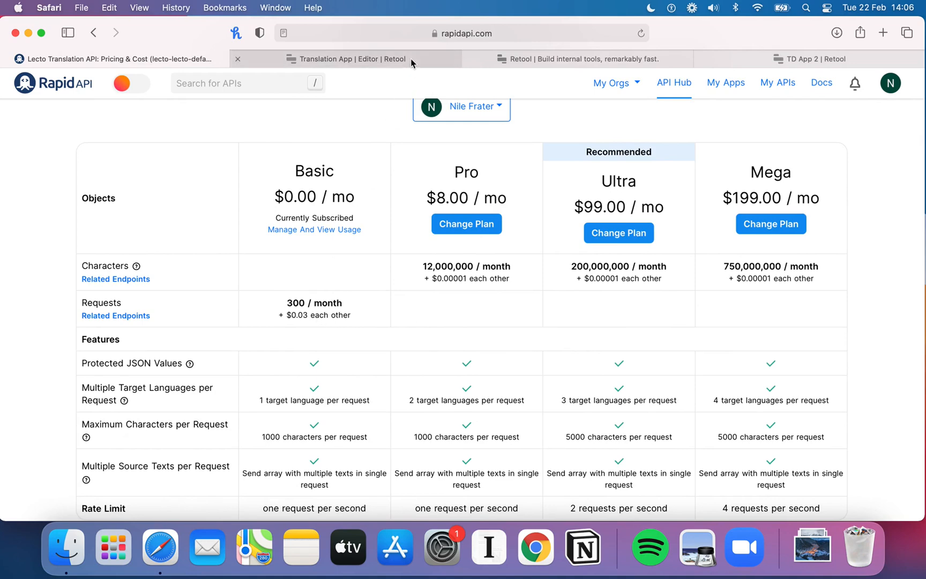
{"action": "mouse_move", "coordinate": [407, 62]}
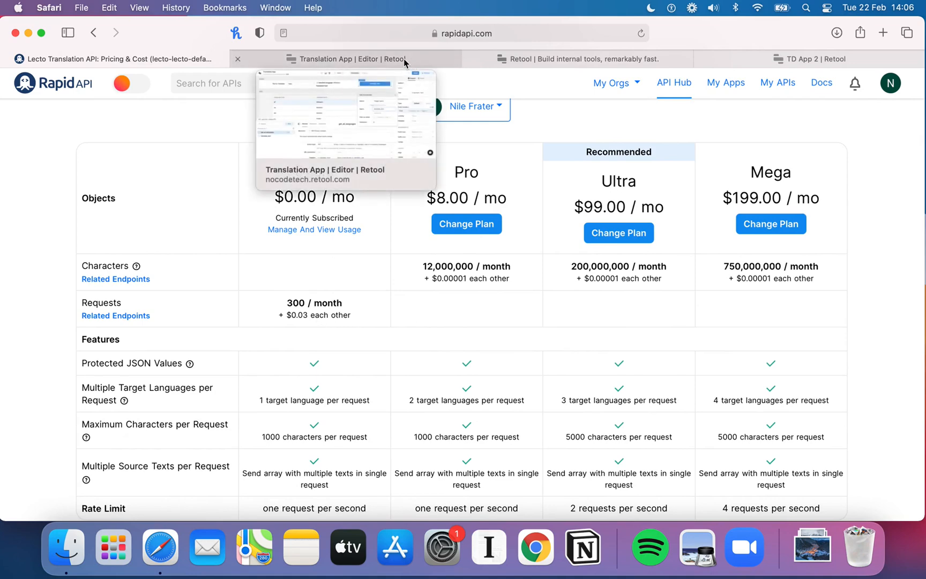
Step: Close the click handler editor, preview the app, select Scots Gaelic, and translate Hello
{"action": "left_click", "coordinate": [403, 59]}
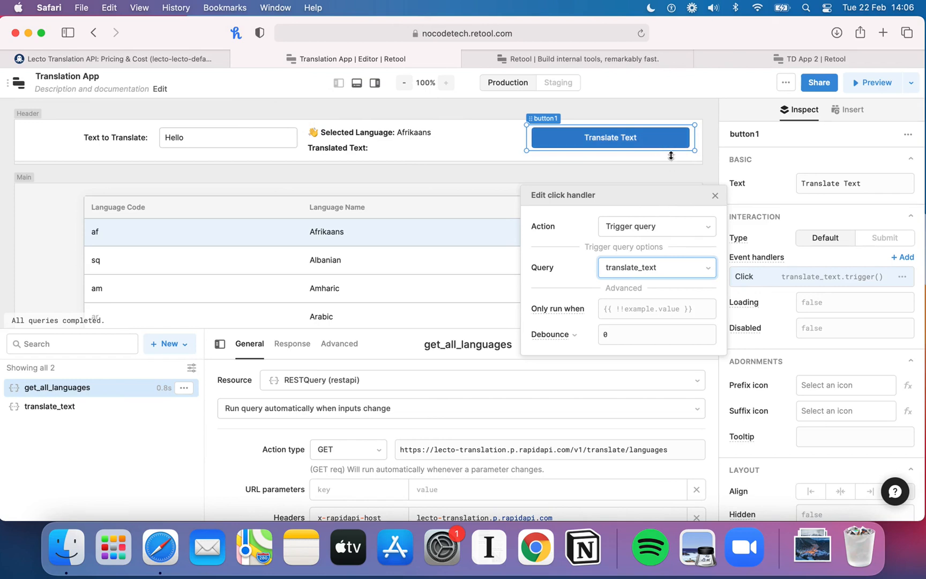
{"action": "left_click", "coordinate": [715, 196]}
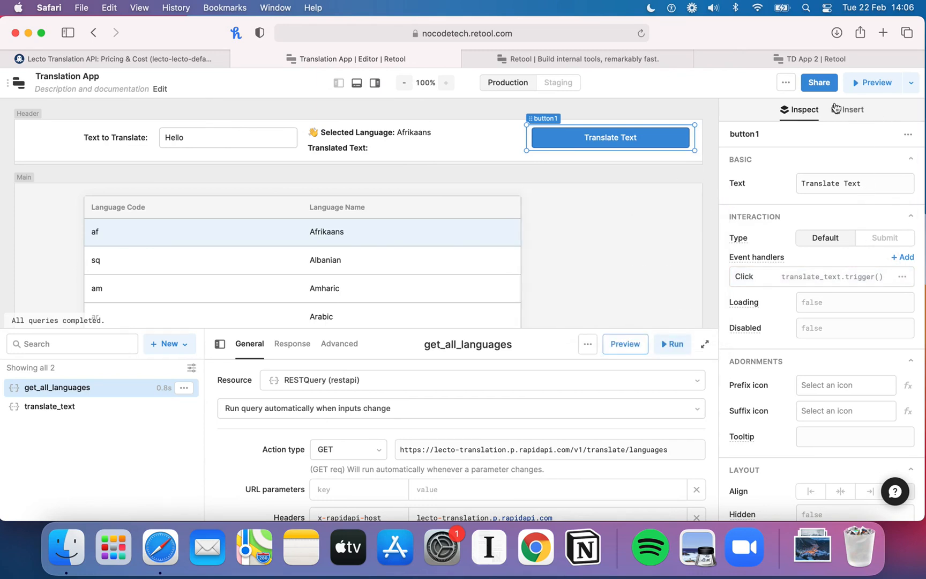
{"action": "left_click", "coordinate": [863, 84]}
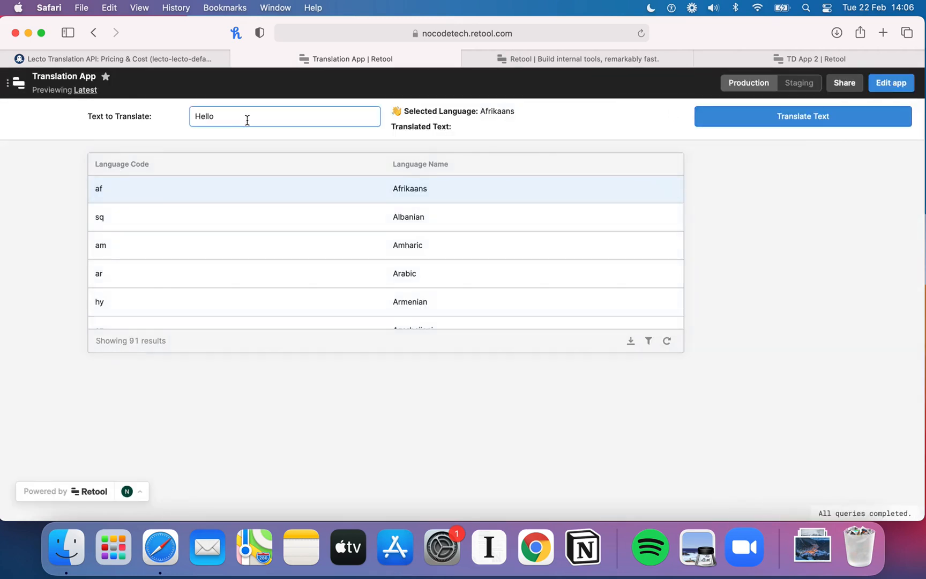
{"action": "left_click", "coordinate": [460, 121]}
{"action": "scroll", "coordinate": [437, 250], "scroll_direction": "down", "scroll_amount": 15}
{"action": "scroll", "coordinate": [440, 250], "scroll_direction": "down", "scroll_amount": 12}
{"action": "scroll", "coordinate": [439, 250], "scroll_direction": "up", "scroll_amount": 3}
{"action": "left_click", "coordinate": [455, 199]}
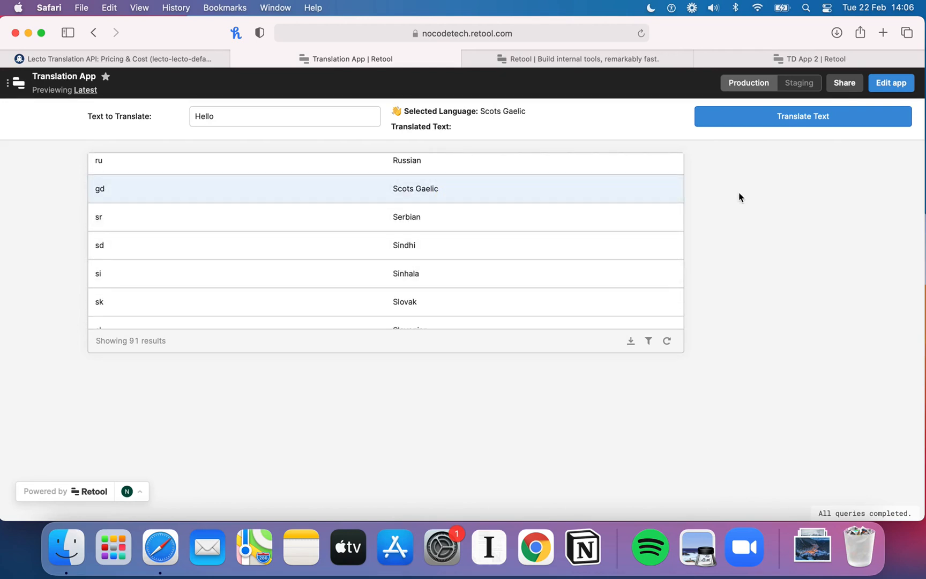
{"action": "left_click", "coordinate": [789, 126]}
{"action": "double_click", "coordinate": [460, 126]}
Step: Select Spanish in the language table and translate Hello again
{"action": "scroll", "coordinate": [489, 243], "scroll_direction": "down", "scroll_amount": 5}
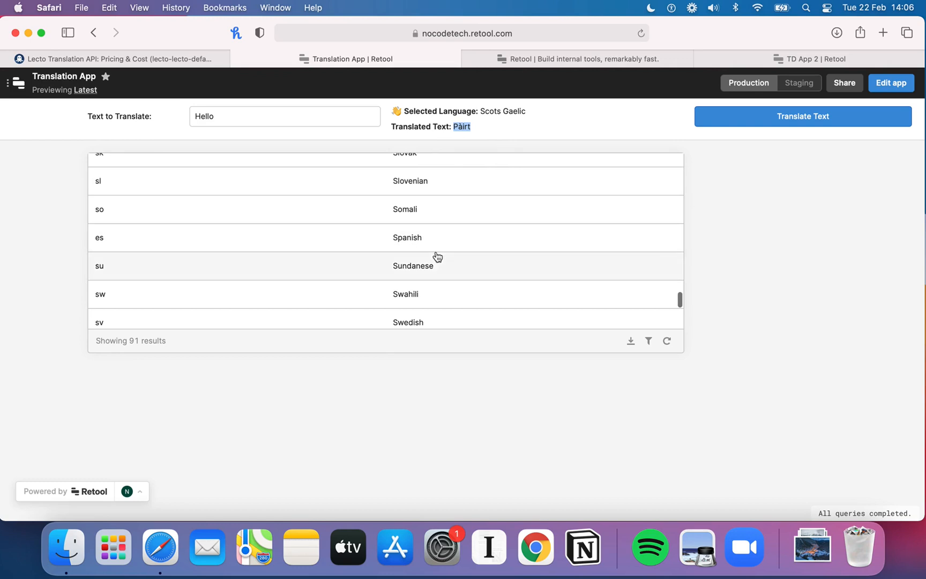
{"action": "left_click", "coordinate": [430, 247]}
{"action": "scroll", "coordinate": [610, 233], "scroll_direction": "up", "scroll_amount": 1}
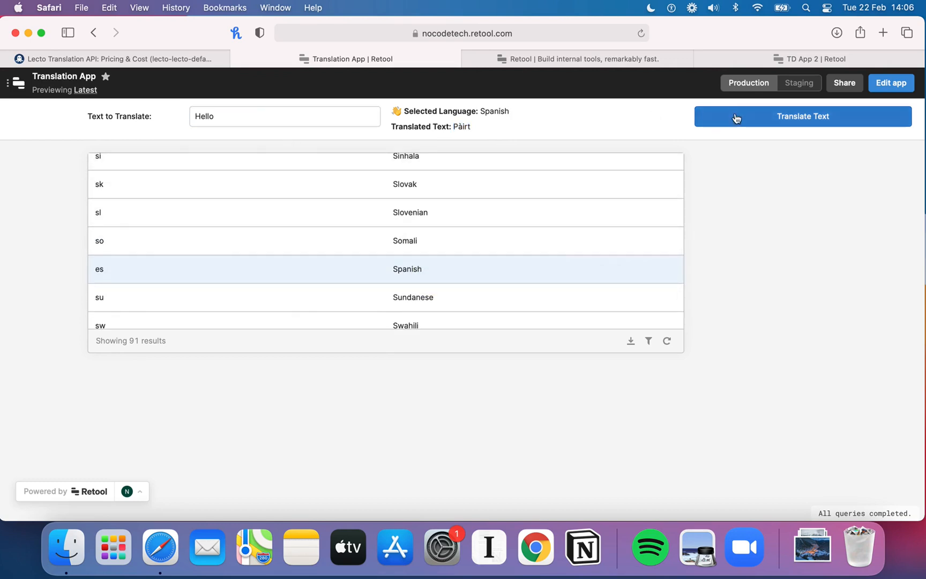
{"action": "left_click", "coordinate": [735, 120]}
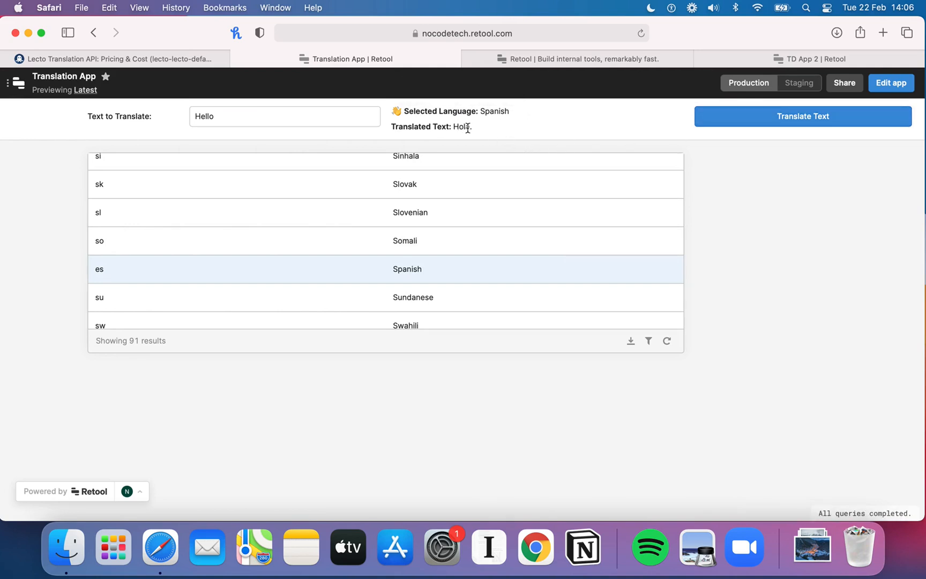
{"action": "left_click", "coordinate": [273, 117]}
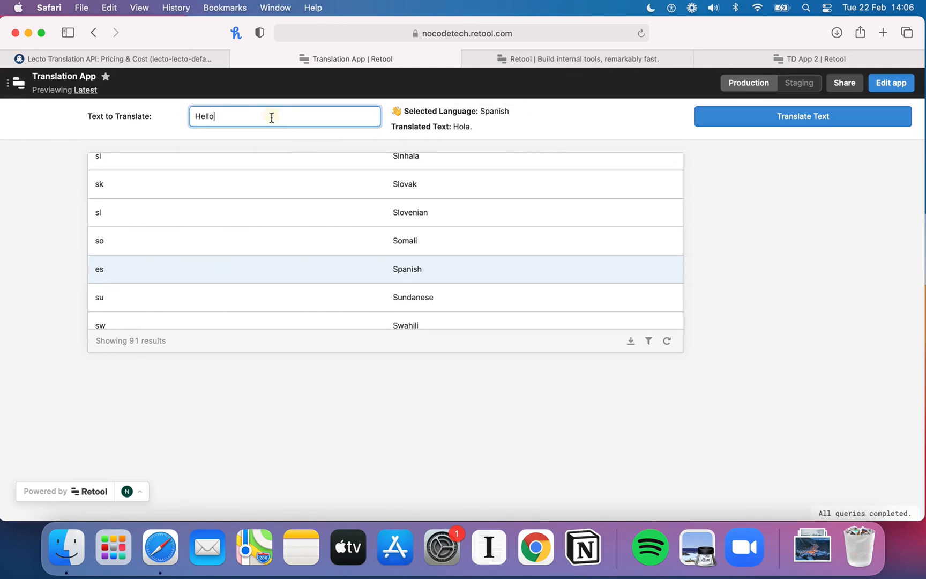
Step: Replace the text to translate with "I want potatos" and translate it into Spanish
{"action": "key", "text": "BackSpace"}
{"action": "key", "text": "BackSpace"}
{"action": "key", "text": "BackSpace"}
{"action": "type", "text": "I want poita"}
{"action": "left_click", "coordinate": [785, 126]}
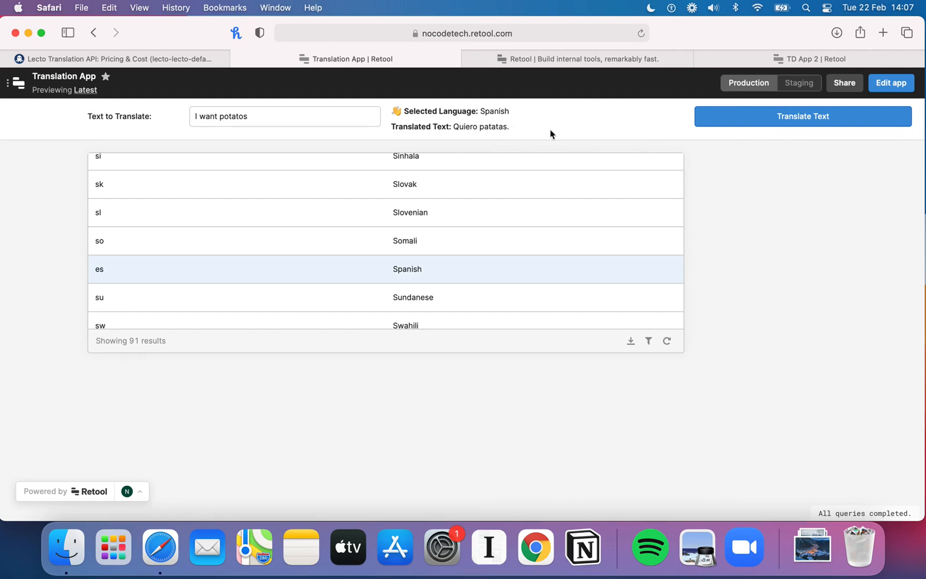
Step: Scroll through the language table to browse the available languages
{"action": "scroll", "coordinate": [490, 202], "scroll_direction": "up", "scroll_amount": 3}
{"action": "scroll", "coordinate": [490, 203], "scroll_direction": "up", "scroll_amount": 15}
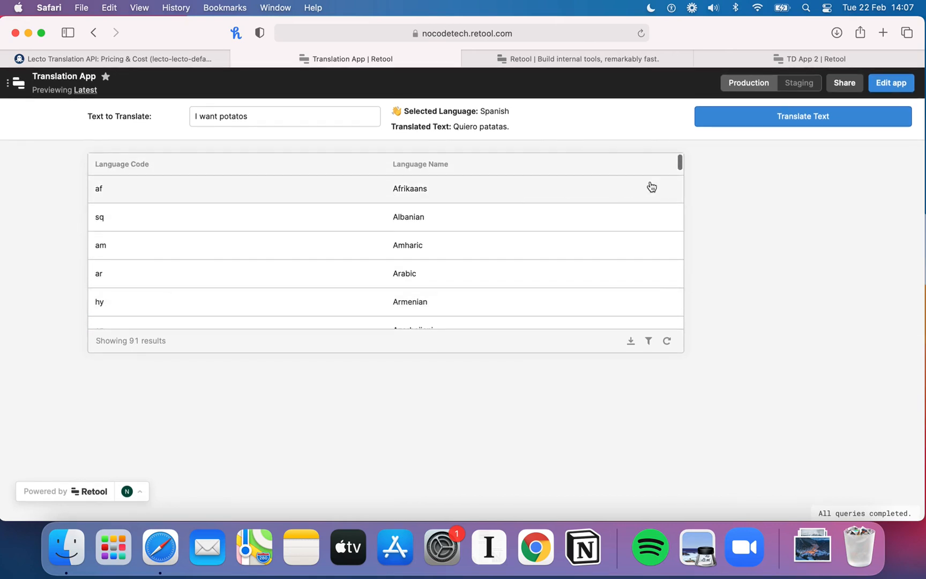
{"action": "scroll", "coordinate": [576, 258], "scroll_direction": "down", "scroll_amount": 3}
{"action": "scroll", "coordinate": [574, 257], "scroll_direction": "down", "scroll_amount": 4}
{"action": "scroll", "coordinate": [372, 289], "scroll_direction": "up", "scroll_amount": 6}
{"action": "scroll", "coordinate": [463, 292], "scroll_direction": "down", "scroll_amount": 10}
{"action": "scroll", "coordinate": [463, 291], "scroll_direction": "down", "scroll_amount": 3}
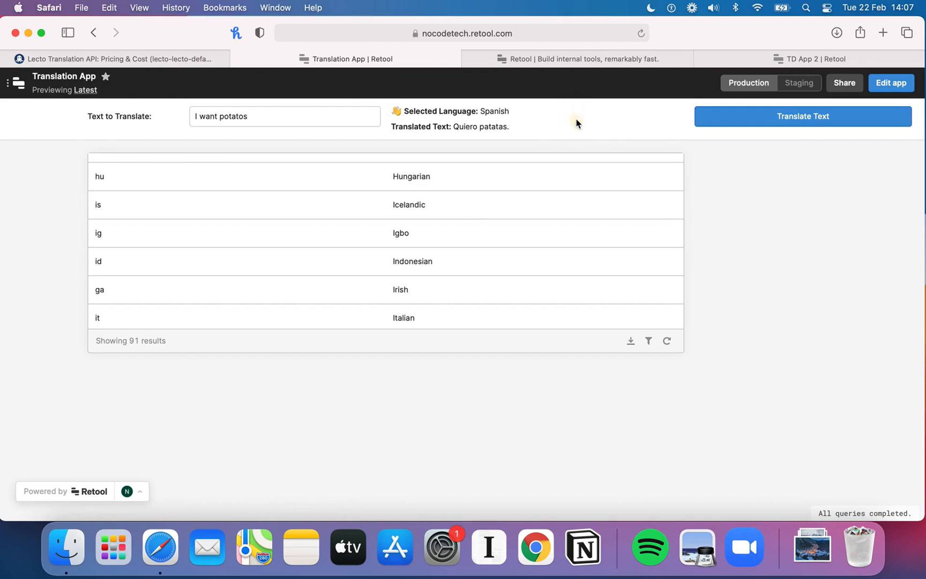
Step: Return to the app editor and review the get_all_languages and translate_text query settings and request body
{"action": "left_click", "coordinate": [896, 88]}
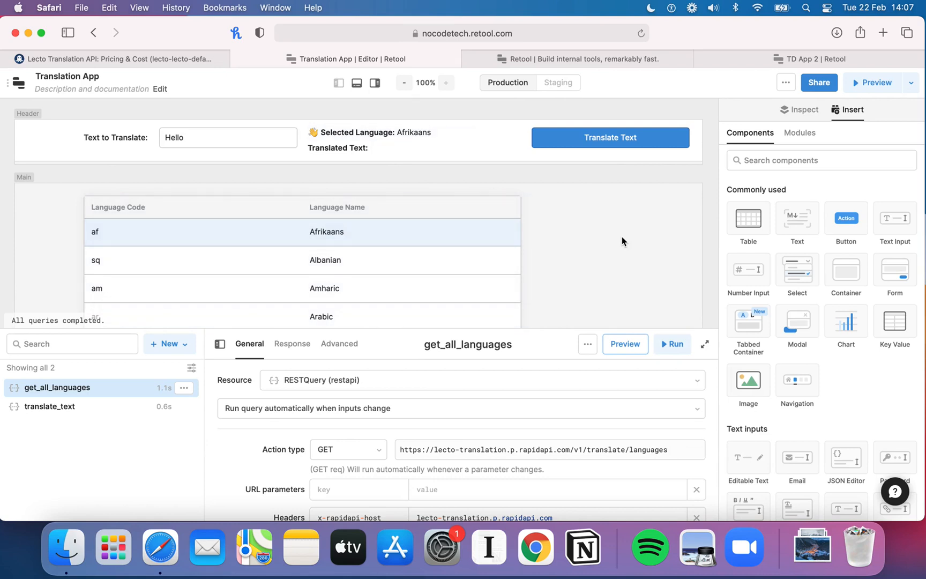
{"action": "scroll", "coordinate": [528, 469], "scroll_direction": "down", "scroll_amount": 5}
{"action": "scroll", "coordinate": [528, 471], "scroll_direction": "down", "scroll_amount": 4}
{"action": "scroll", "coordinate": [528, 471], "scroll_direction": "up", "scroll_amount": 8}
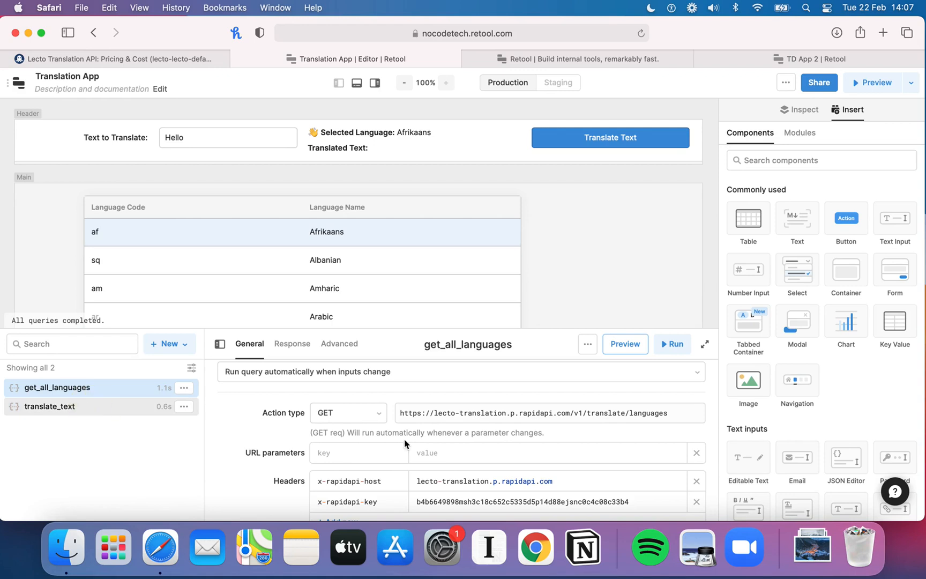
{"action": "scroll", "coordinate": [421, 462], "scroll_direction": "down", "scroll_amount": 5}
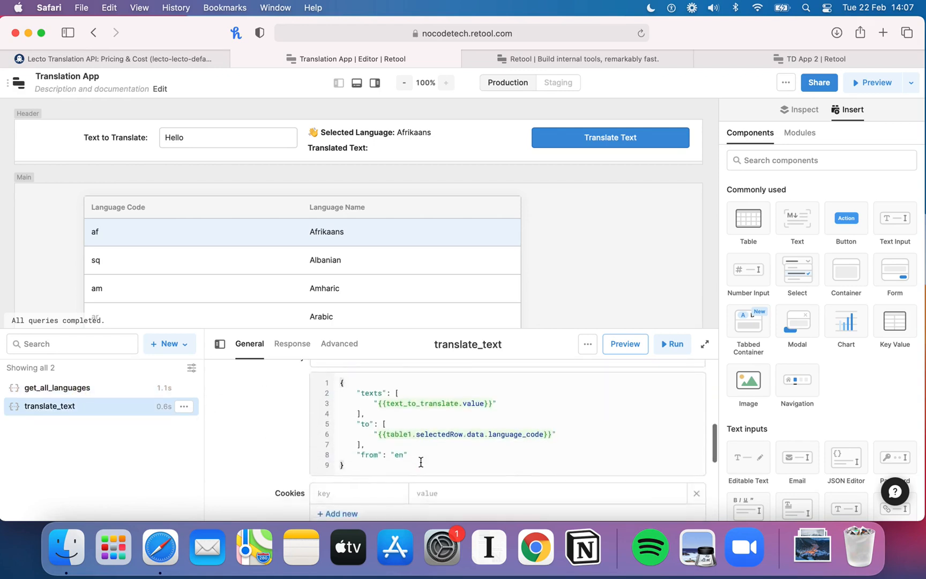
{"action": "left_click", "coordinate": [408, 435]}
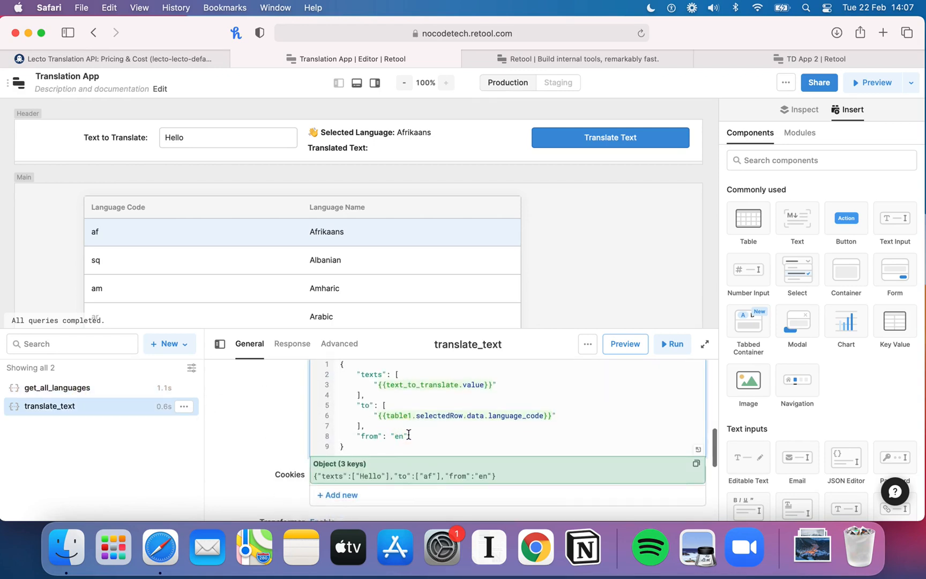
{"action": "mouse_move", "coordinate": [407, 413]}
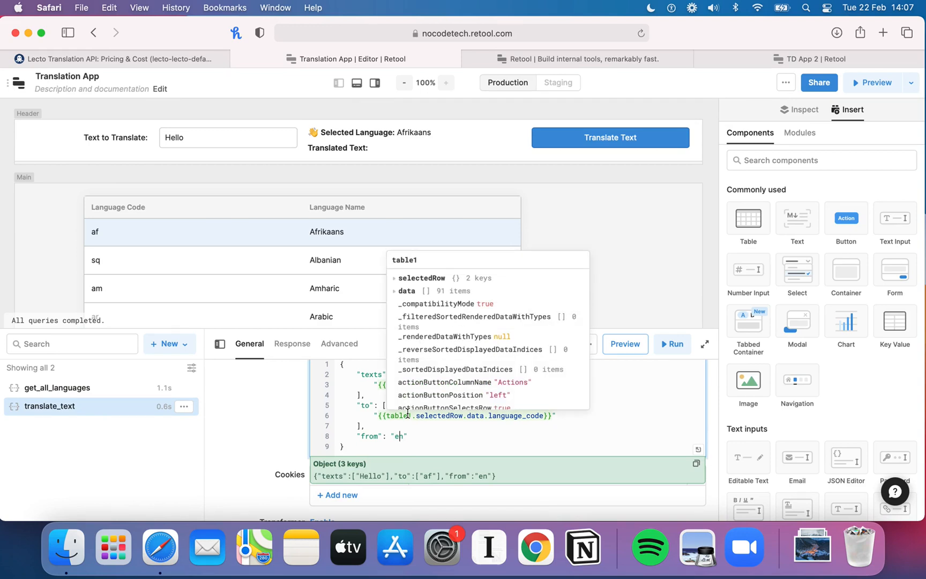
{"action": "left_click", "coordinate": [246, 440]}
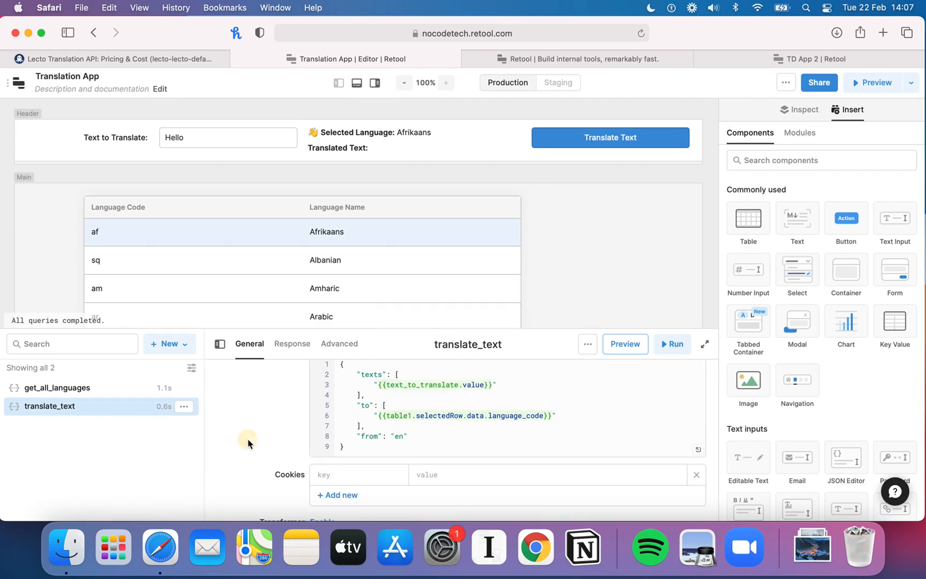